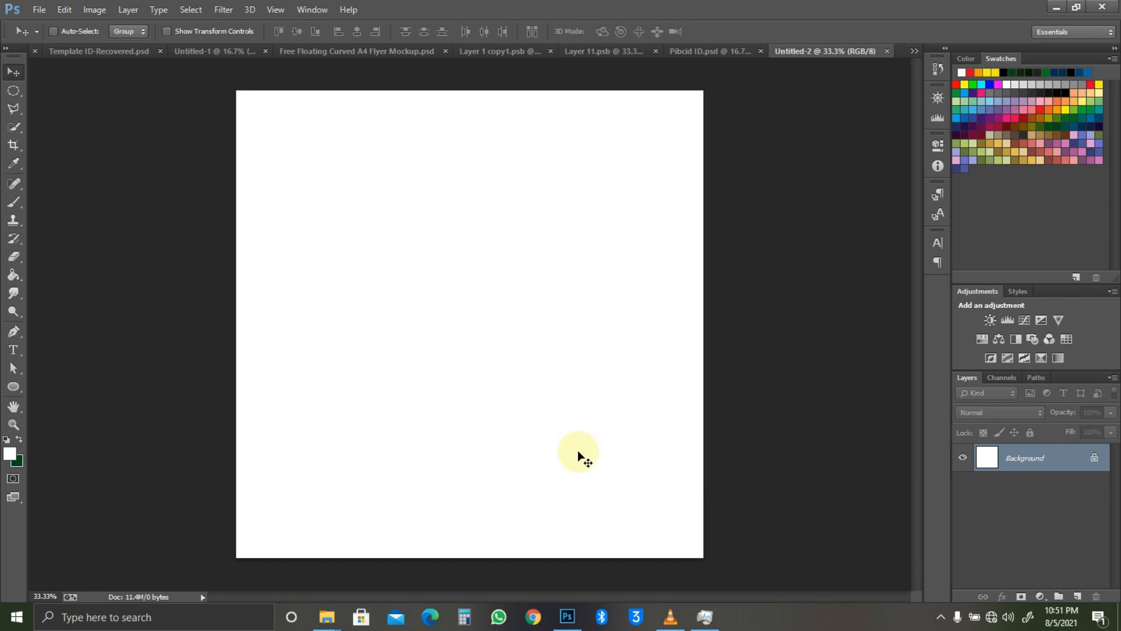
Step: Type the event lines 'CARD AND BOARD GAMES' and 'FRIDAY OCTOBER 14TH, 2021 5PM TILL DAWN'
{"action": "key", "text": "t"}
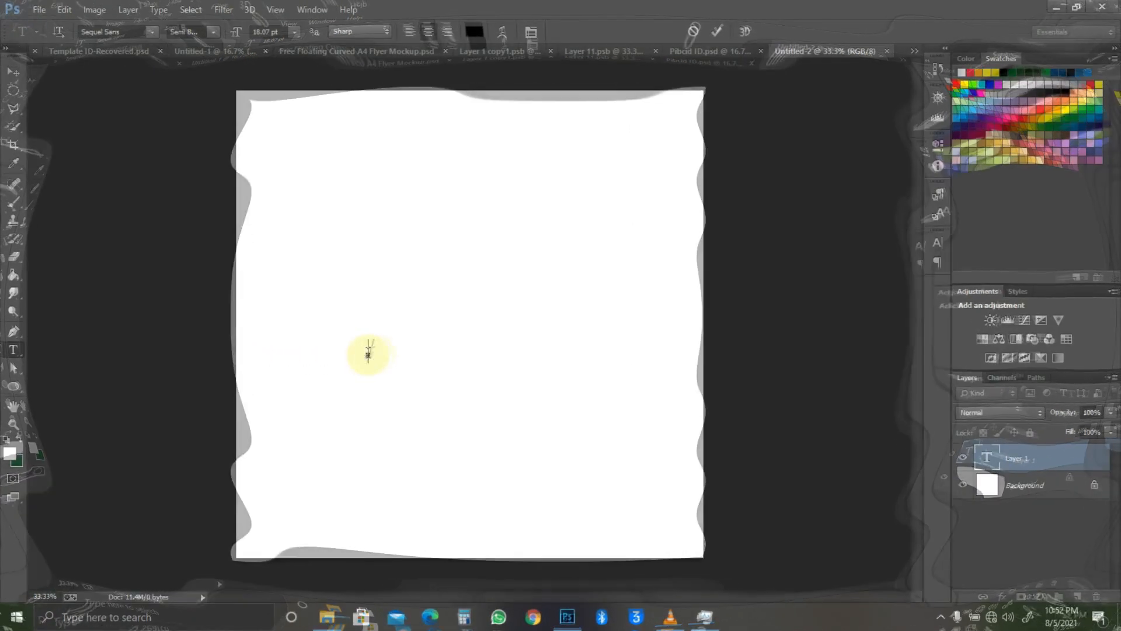
{"action": "left_click", "coordinate": [368, 355]}
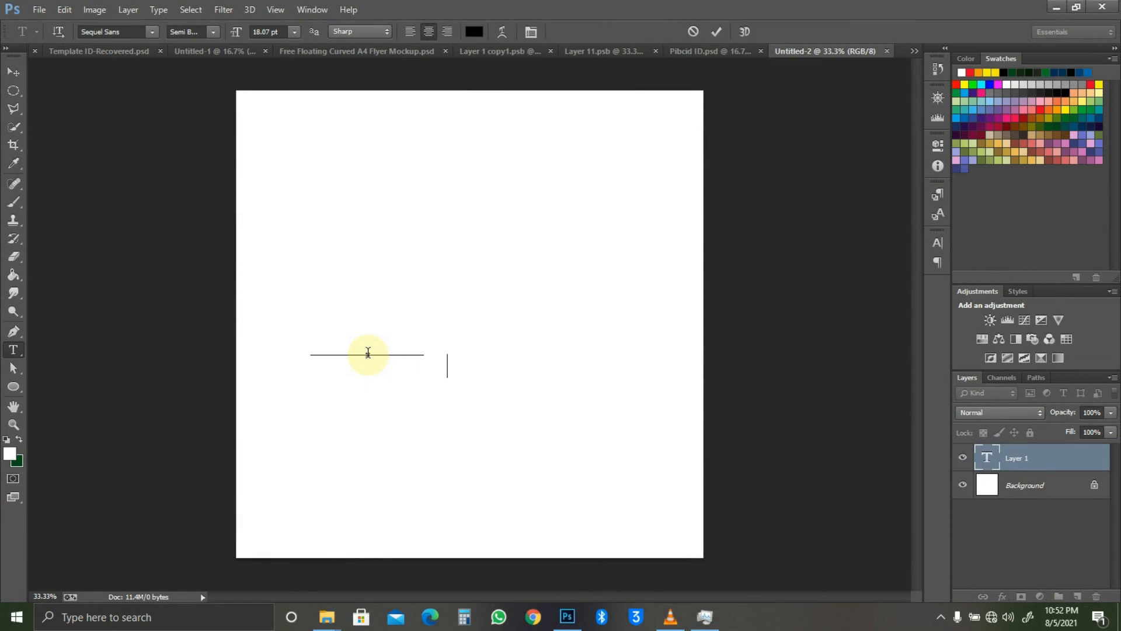
{"action": "type", "text": "GAMES NIGHT CHESS, HONORS & GAMES & VARIOUS"}
{"action": "type", "text": "CARD AND BOARD GAMES"}
{"action": "triple_click", "coordinate": [376, 365]}
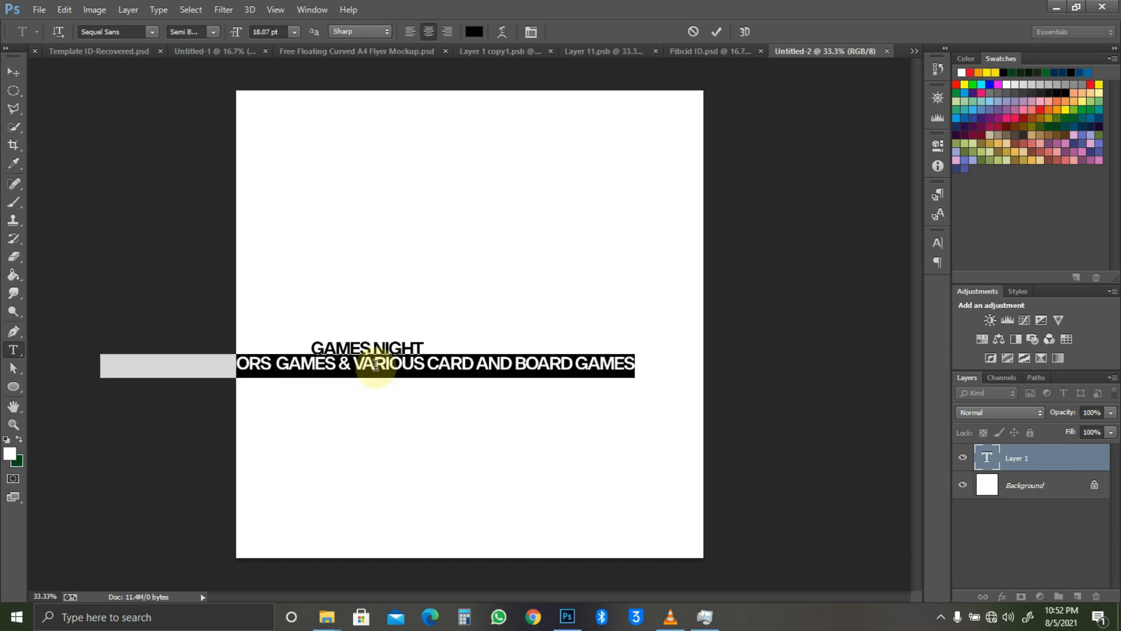
{"action": "key", "text": "End"}
{"action": "key", "text": "Return"}
{"action": "type", "text": "FRIDAY OCTO"}
{"action": "type", "text": "BER 14TH, 2021 "}
{"action": "type", "text": "5PM TILL DAWN"}
Step: Turn off All Caps for the whole text, then add the venue line 'Behind Kogi Travellers'
{"action": "key", "text": "ctrl+a"}
{"action": "key", "text": "ctrl+t"}
{"action": "left_click", "coordinate": [822, 345]}
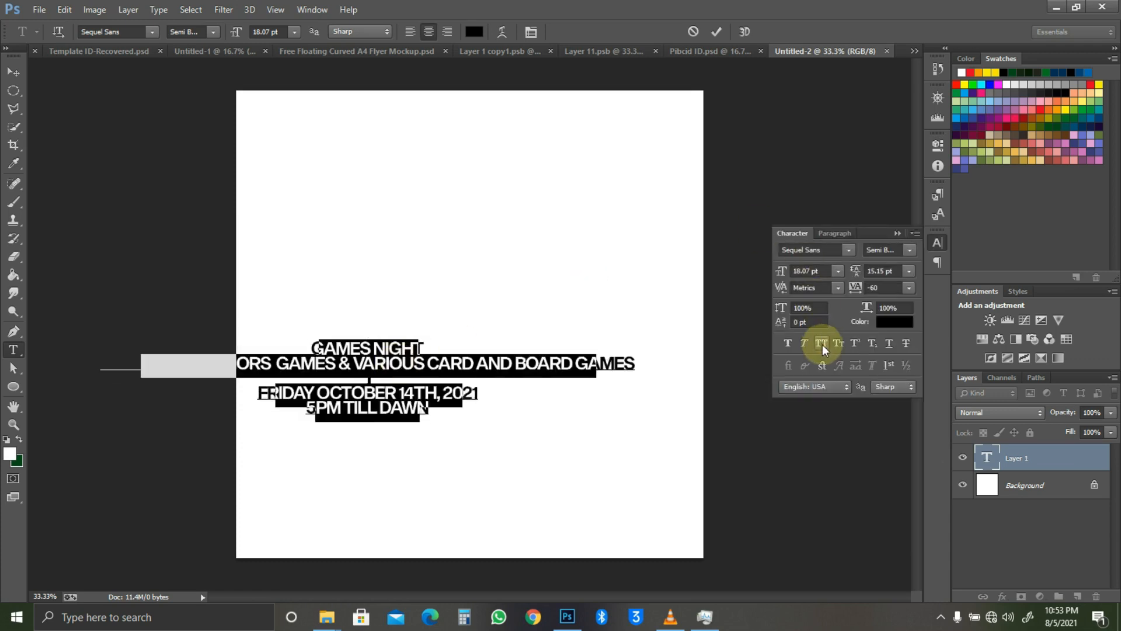
{"action": "left_click", "coordinate": [397, 406]}
{"action": "type", "text": "Behuind"}
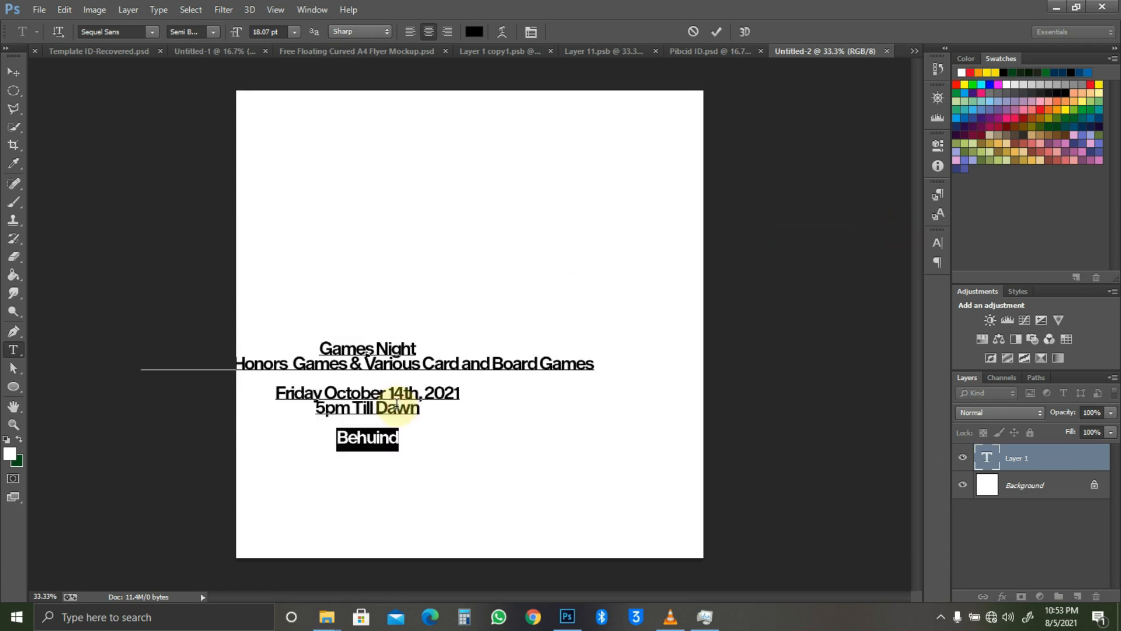
{"action": "key", "text": "BackSpace"}
{"action": "key", "text": "BackSpace"}
{"action": "key", "text": "BackSpace"}
{"action": "key", "text": "BackSpace"}
{"action": "type", "text": "ind Kogi Travellers, Lokoja, Kogi State"}
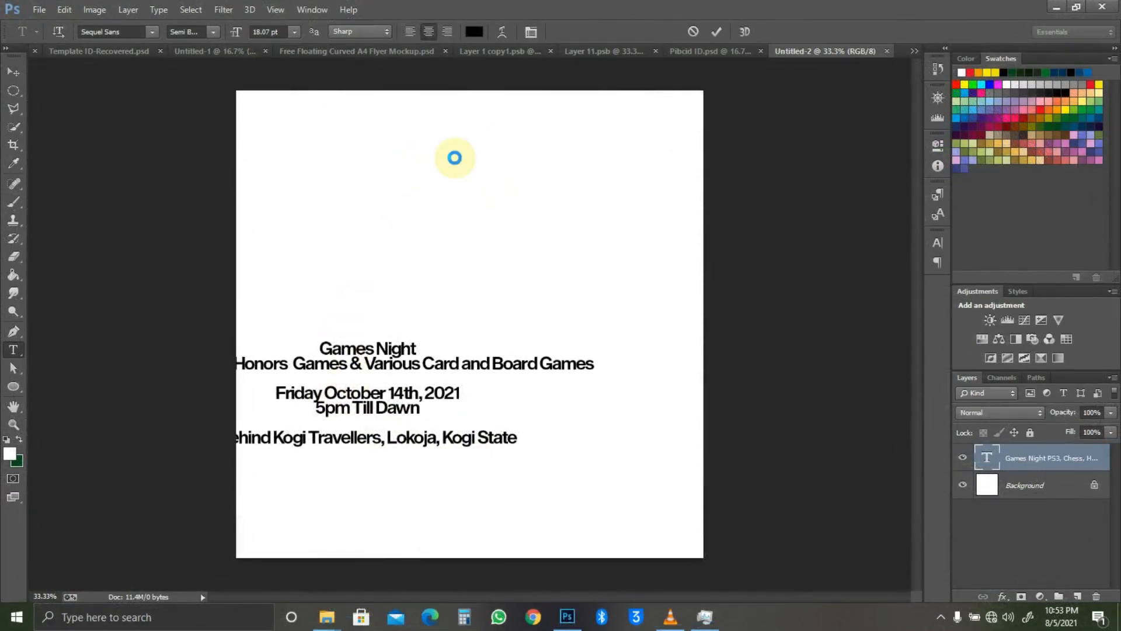
{"action": "key", "text": "v"}
{"action": "key", "text": "ctrl+a"}
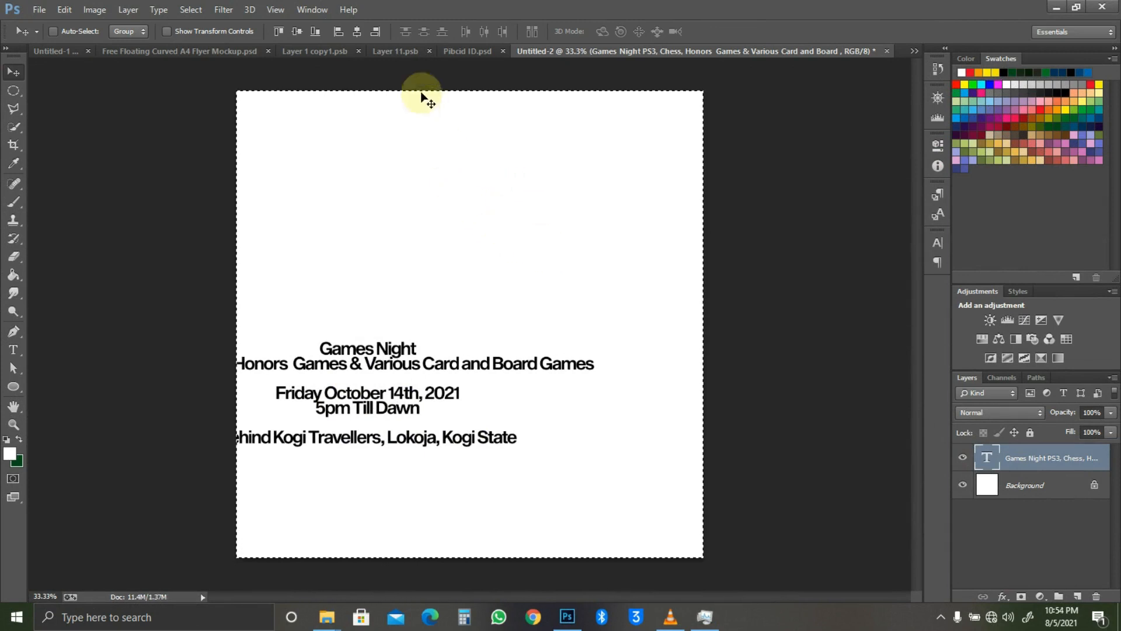
Step: Centre the text block horizontally on the canvas and scale it down to about 86%
{"action": "left_click", "coordinate": [357, 31]}
{"action": "key", "text": "ctrl+d"}
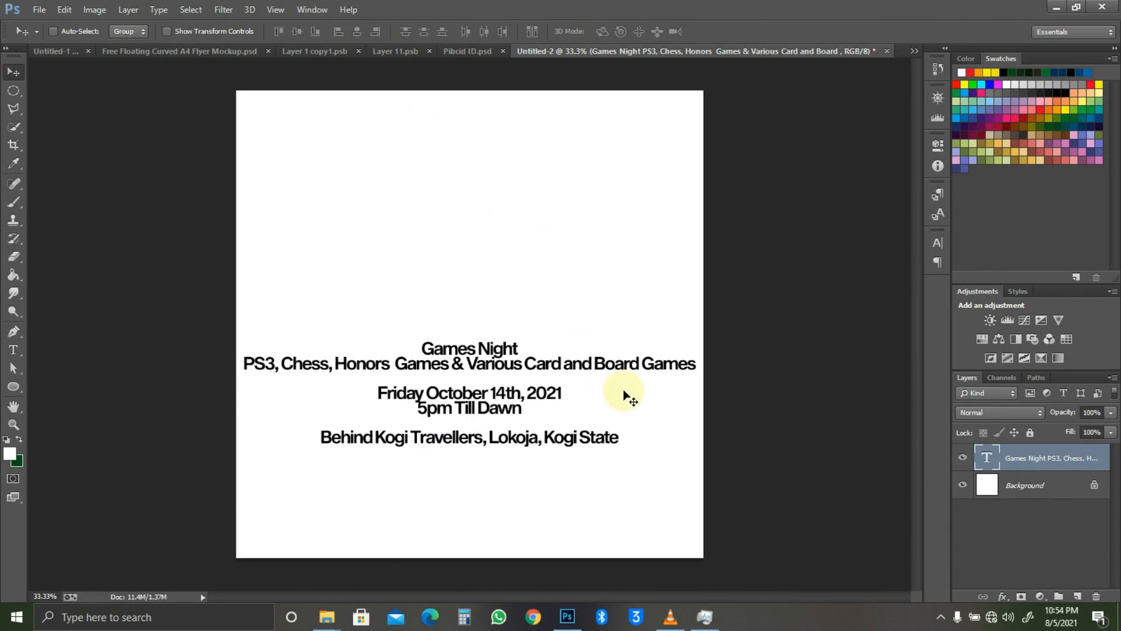
{"action": "key", "text": "ctrl+t"}
{"action": "left_click_drag", "start_coordinate": [694, 338], "coordinate": [663, 345]}
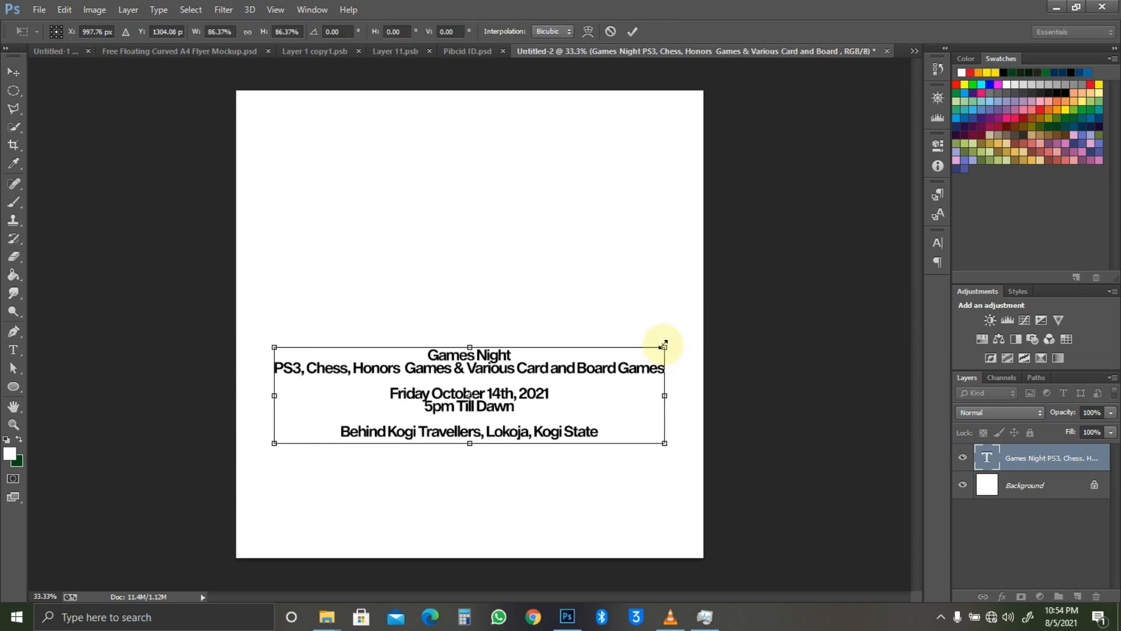
{"action": "key", "text": "Return"}
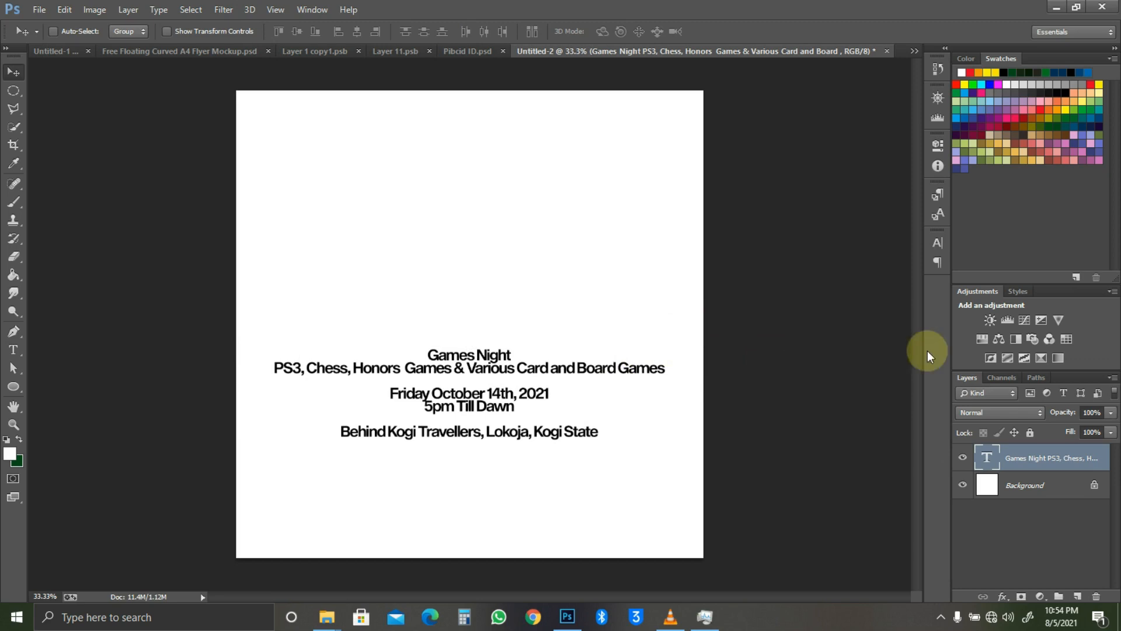
Step: Select the Background layer, closing the fill and adjustment list without adding anything
{"action": "left_click", "coordinate": [1042, 482]}
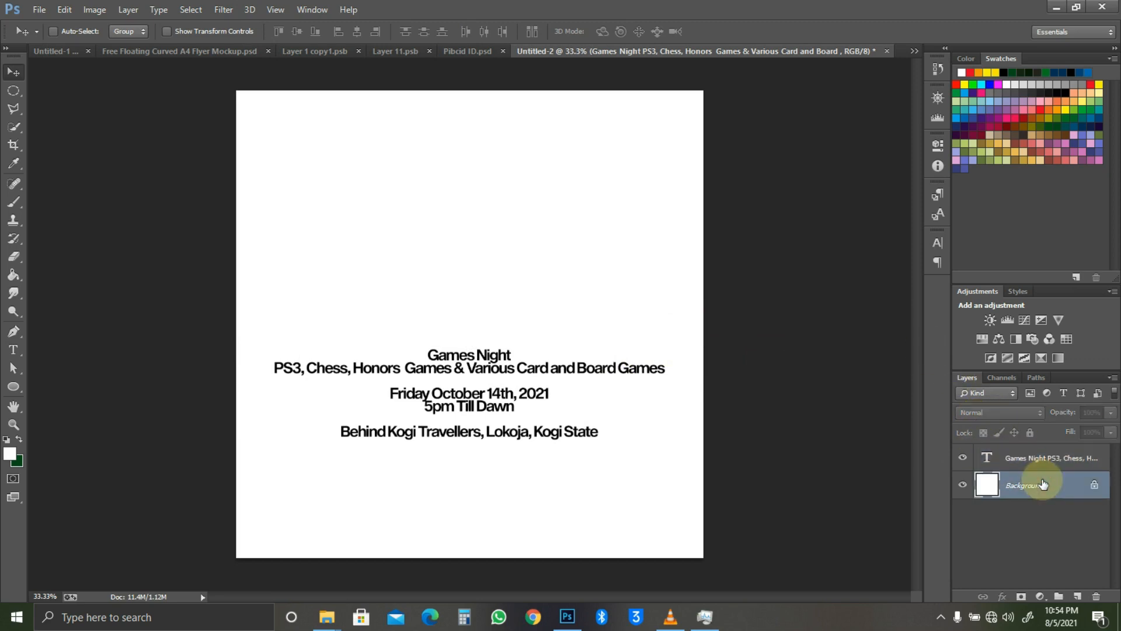
{"action": "left_click", "coordinate": [1045, 593]}
{"action": "left_click", "coordinate": [958, 539]}
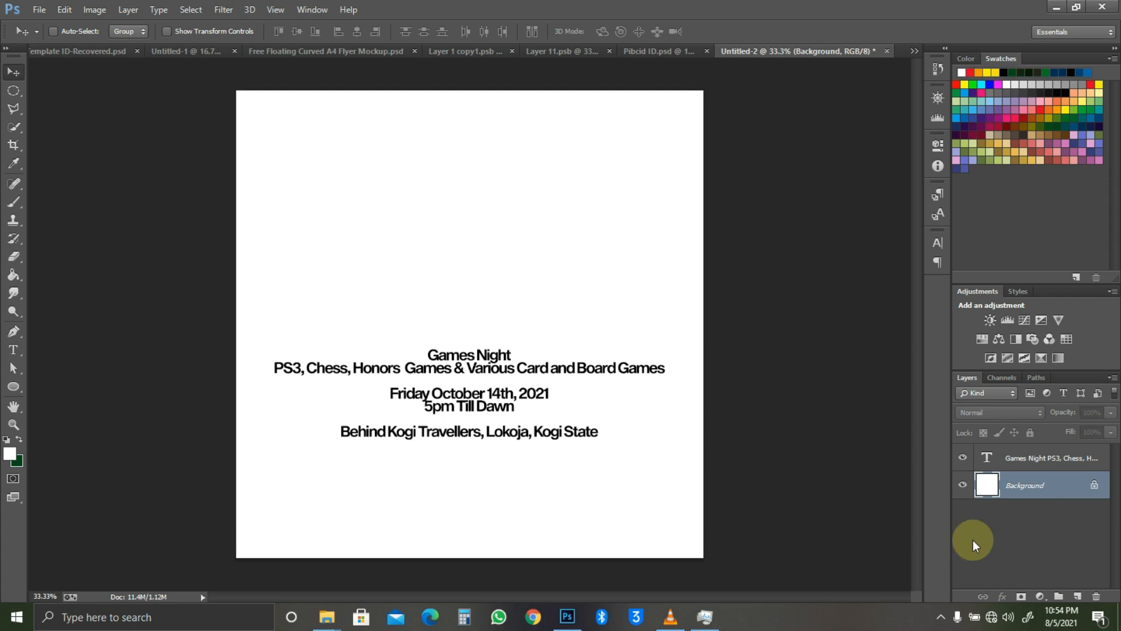
Step: Add a Solid Color fill layer set to black (#000000)
{"action": "left_click", "coordinate": [1040, 596]}
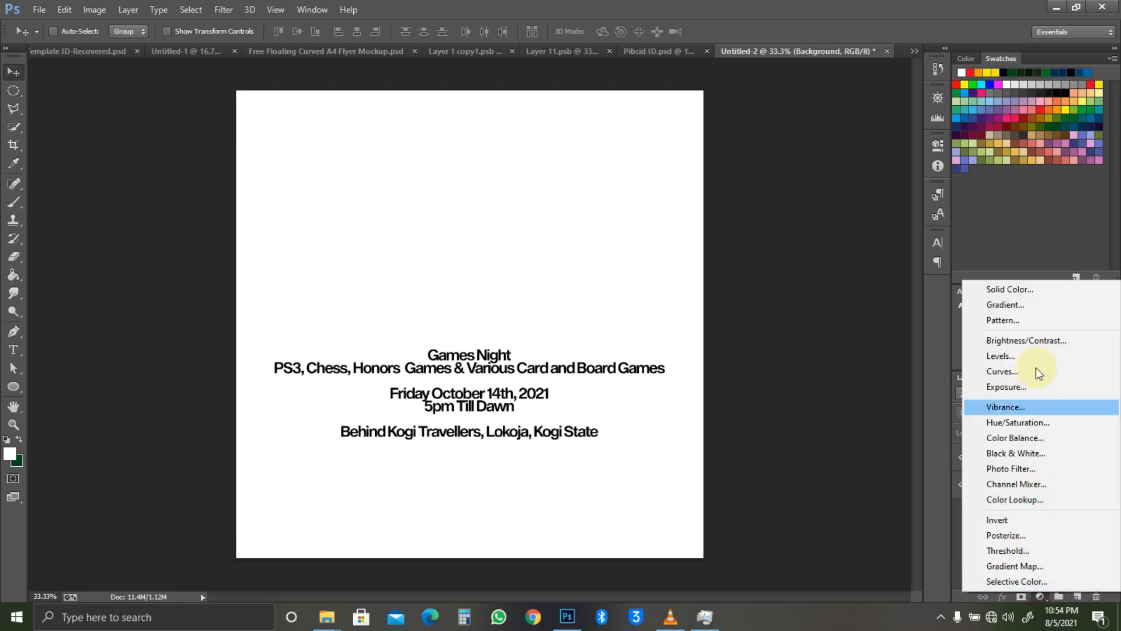
{"action": "left_click", "coordinate": [1021, 290]}
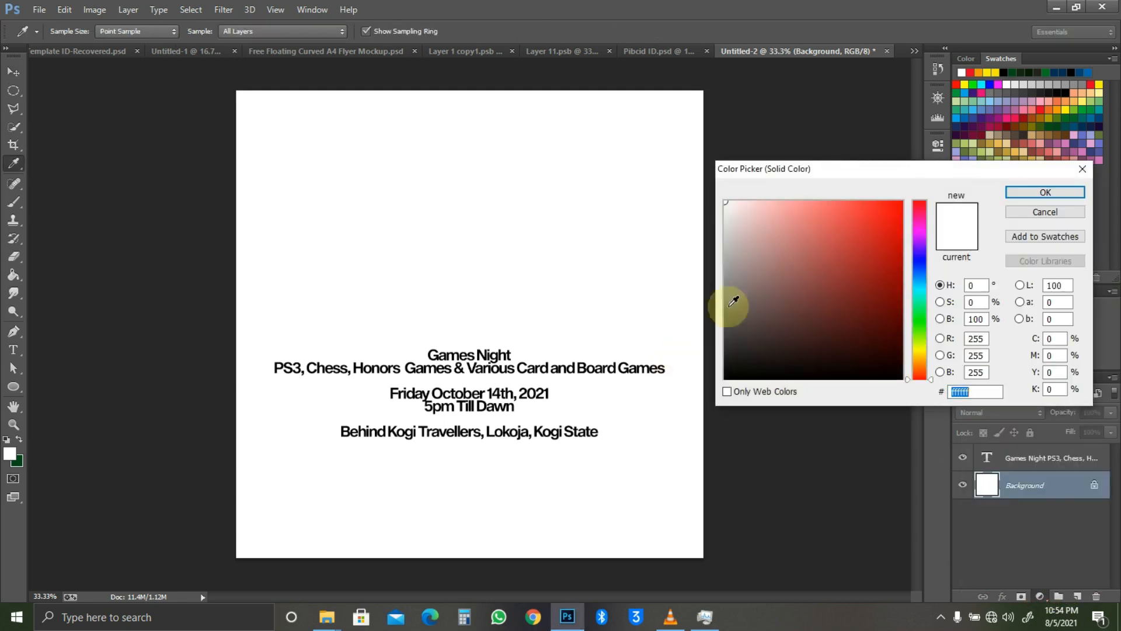
{"action": "left_click_drag", "start_coordinate": [758, 303], "coordinate": [671, 471]}
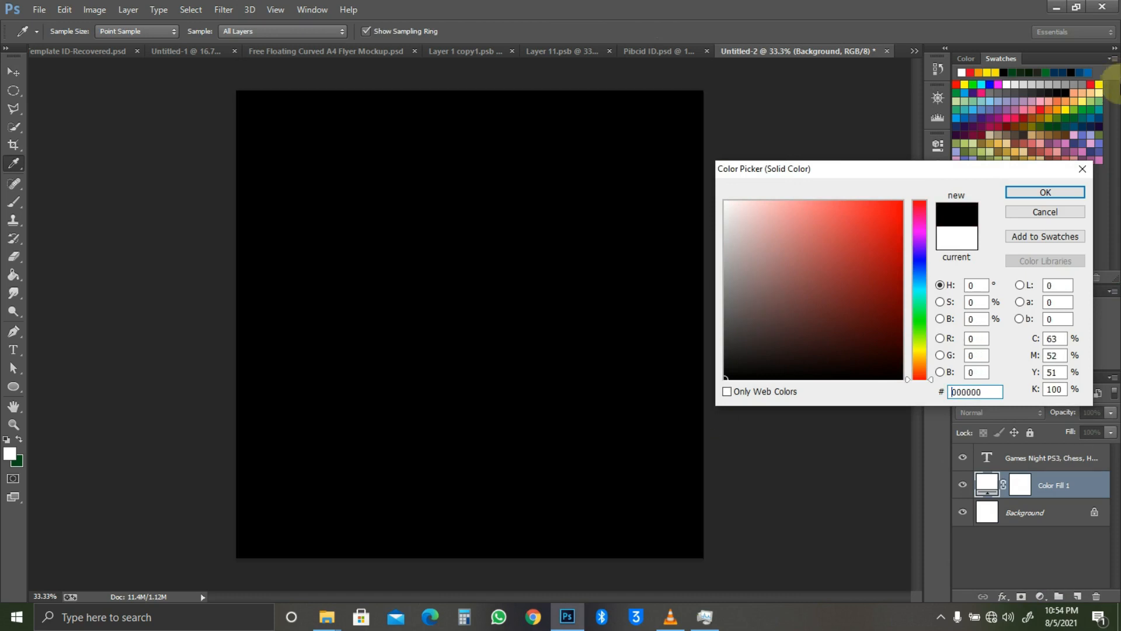
{"action": "left_click", "coordinate": [1046, 190]}
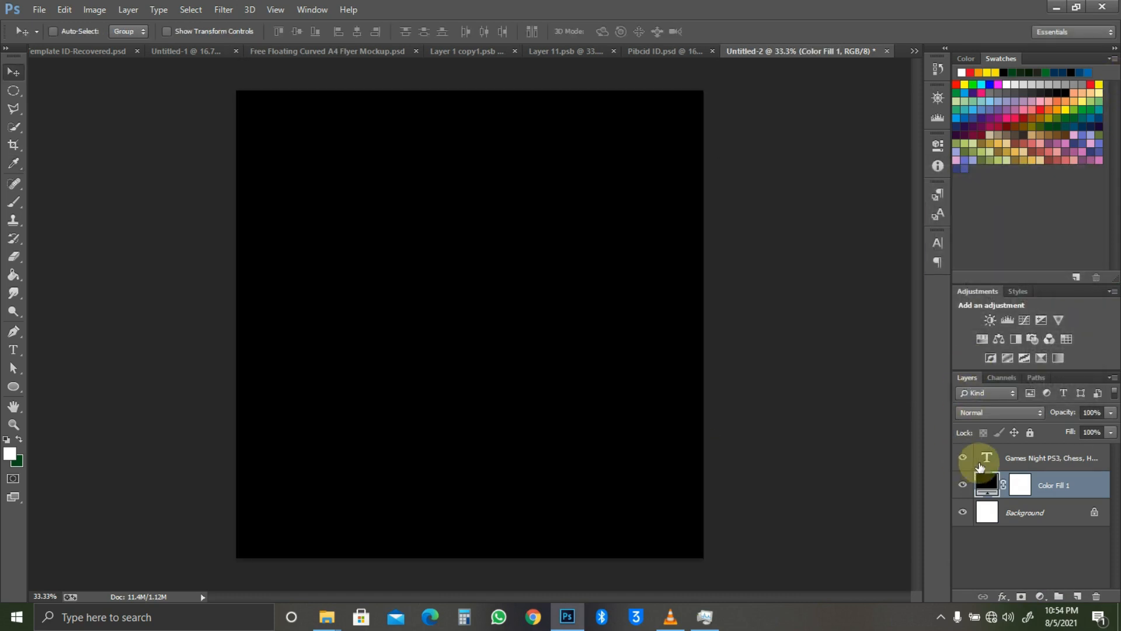
Step: Change the Games Night event text colour to white, then select Color Fill 1
{"action": "left_click", "coordinate": [987, 459]}
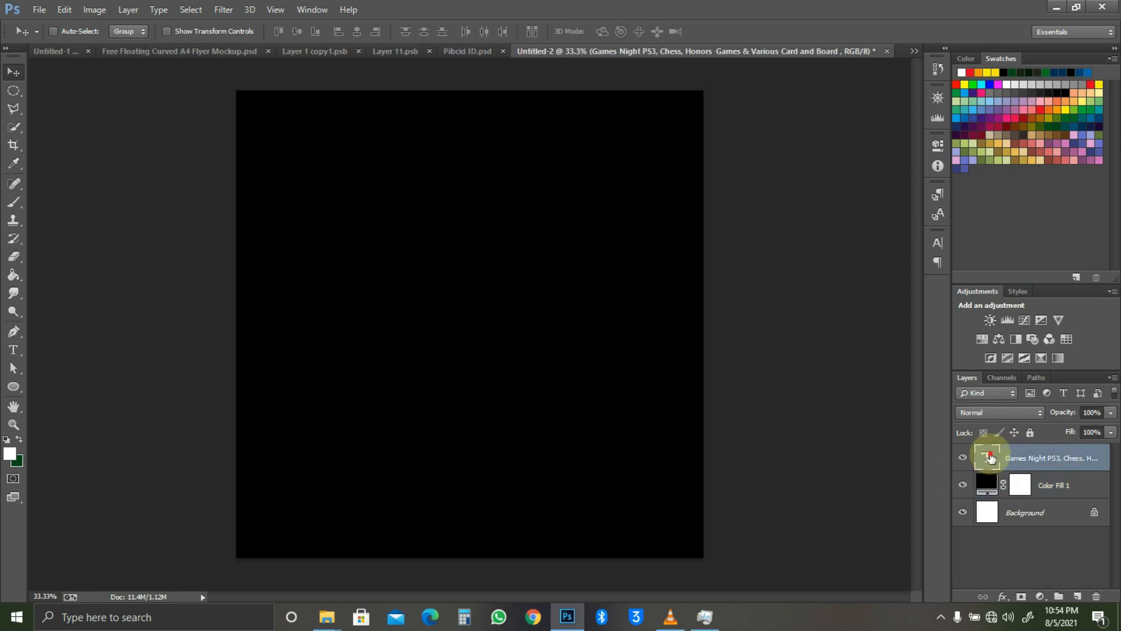
{"action": "double_click", "coordinate": [989, 457]}
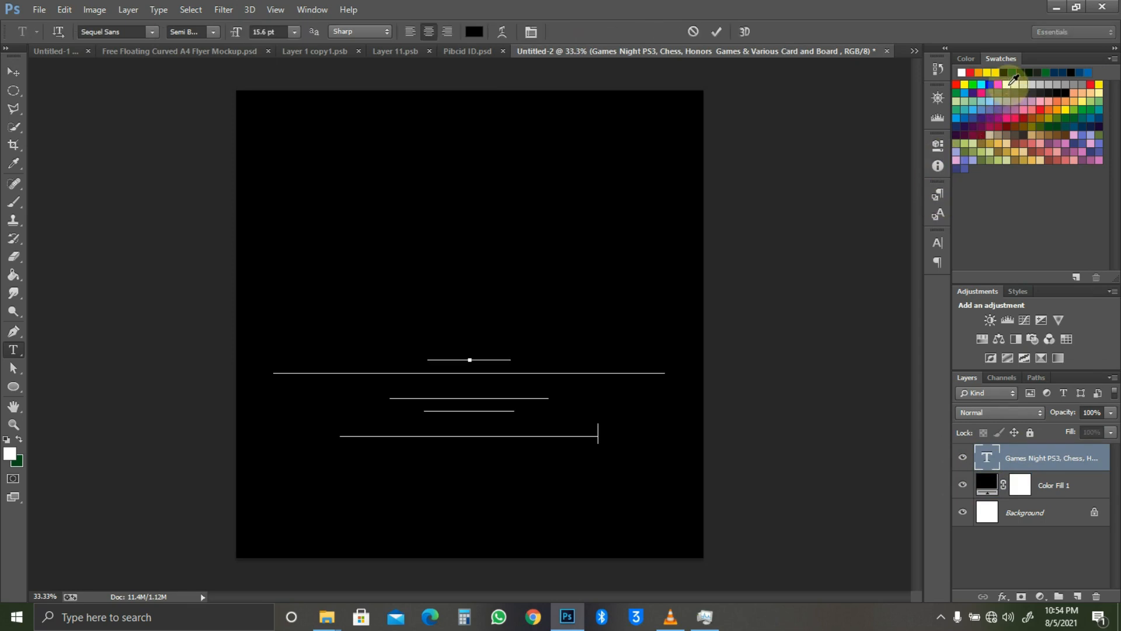
{"action": "key", "text": "ctrl+a"}
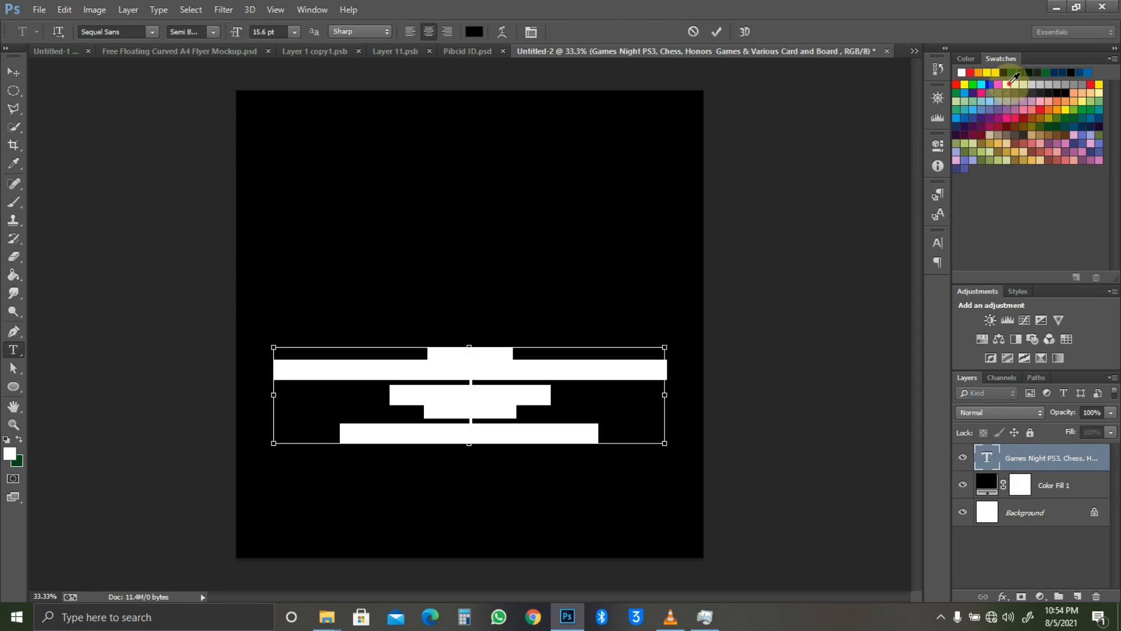
{"action": "left_click", "coordinate": [1010, 82]}
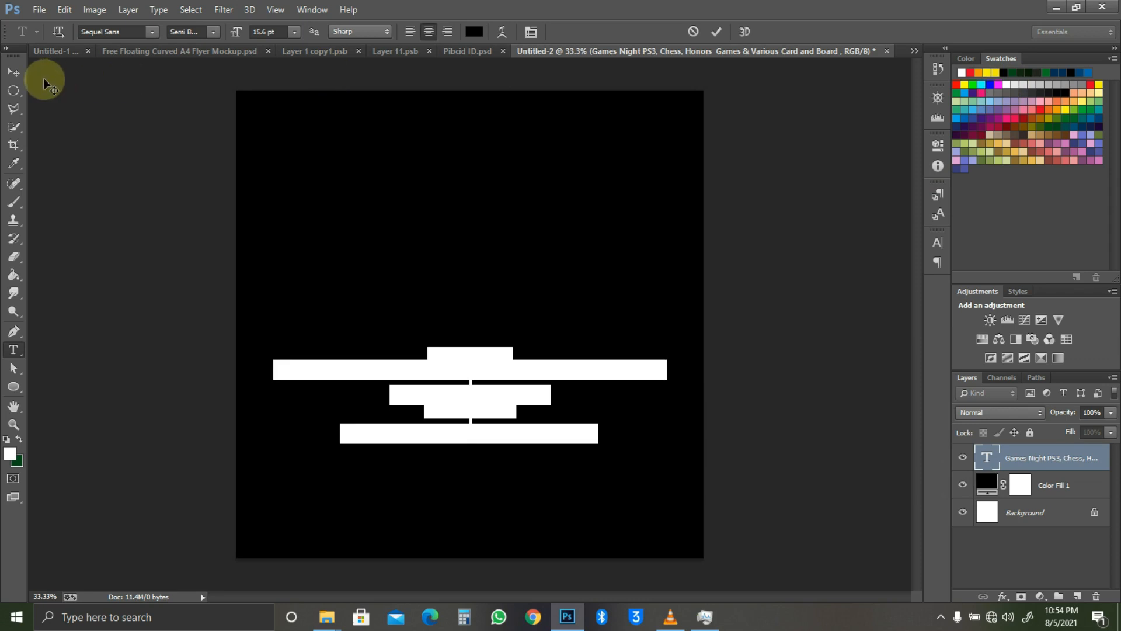
{"action": "left_click", "coordinate": [13, 71]}
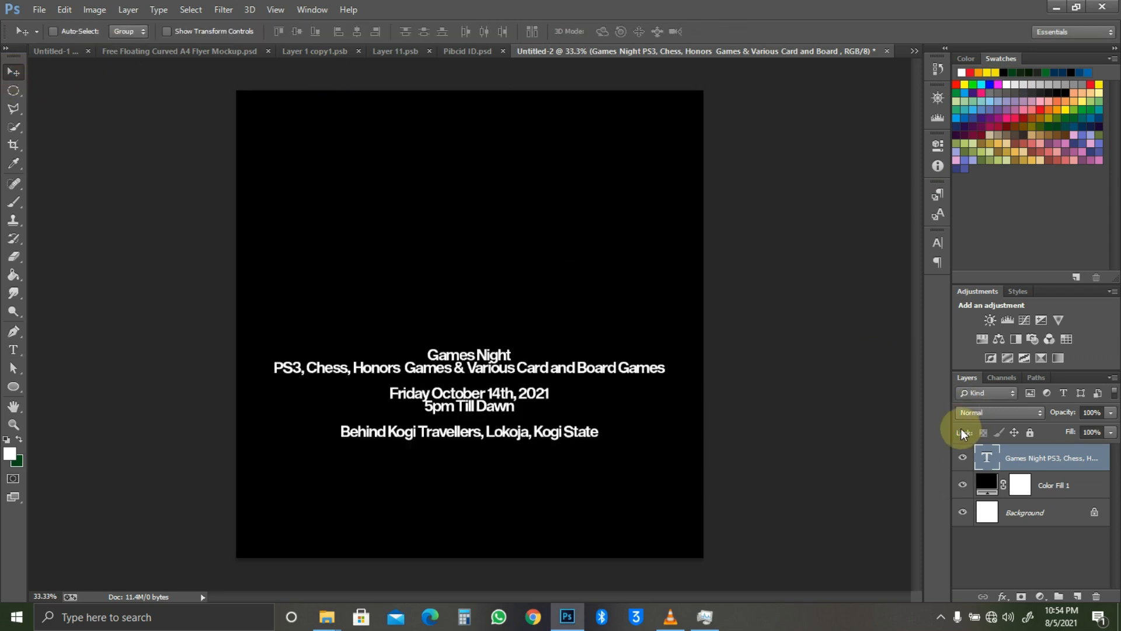
{"action": "left_click", "coordinate": [1059, 487]}
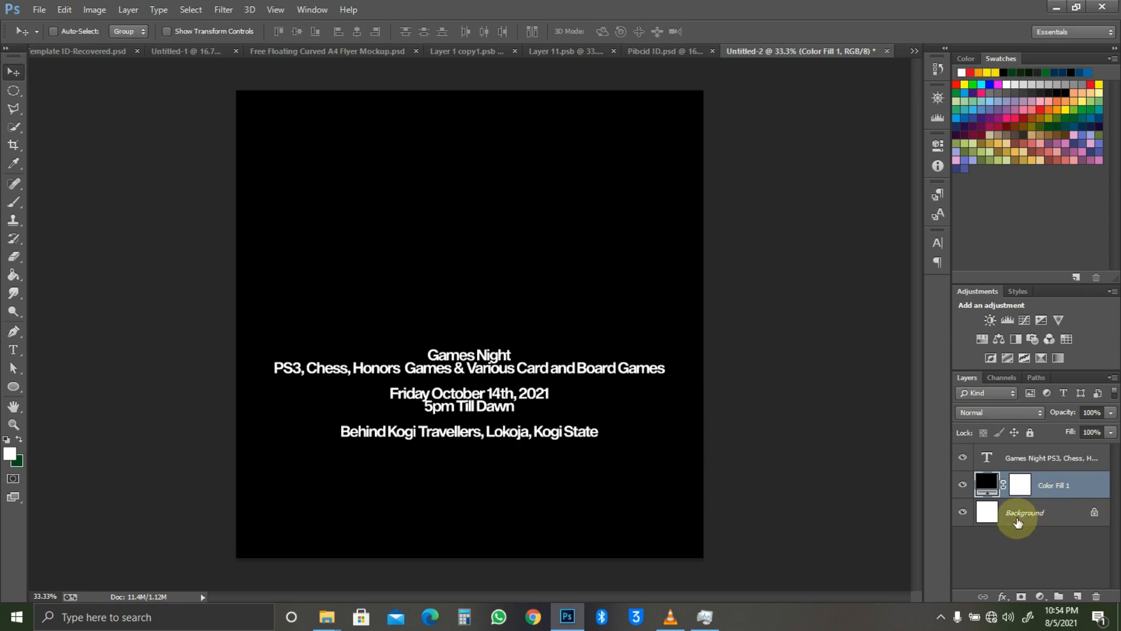
Step: Fill a new Layer 1 with dark green using the Paint Bucket and set its opacity to 23%
{"action": "key", "text": "ctrl+shift+n"}
{"action": "key", "text": "Return"}
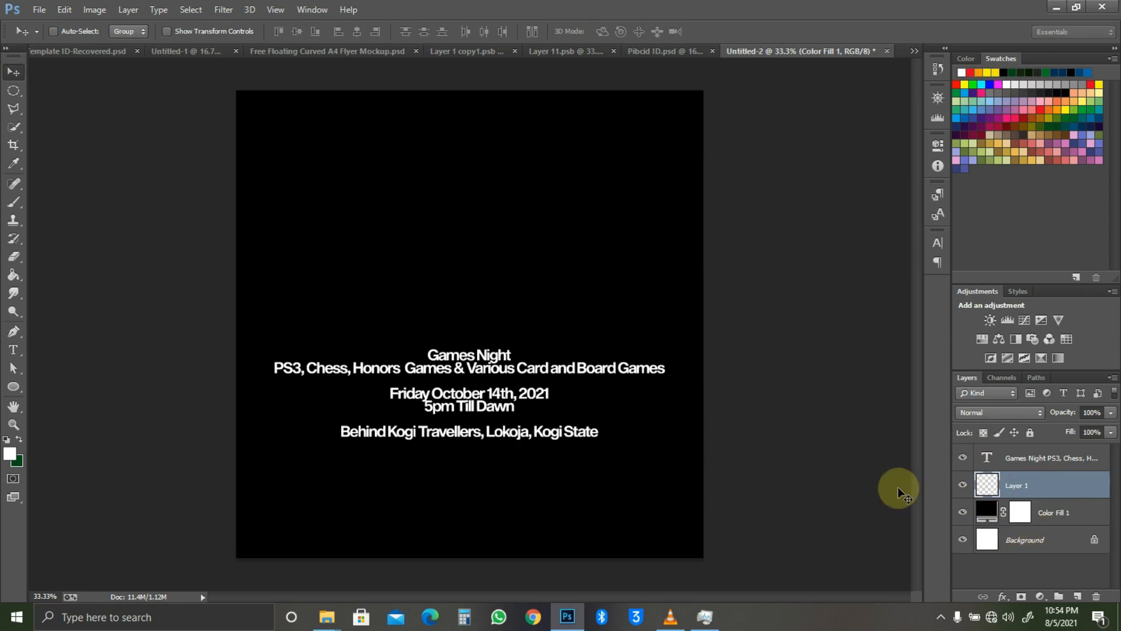
{"action": "key", "text": "g"}
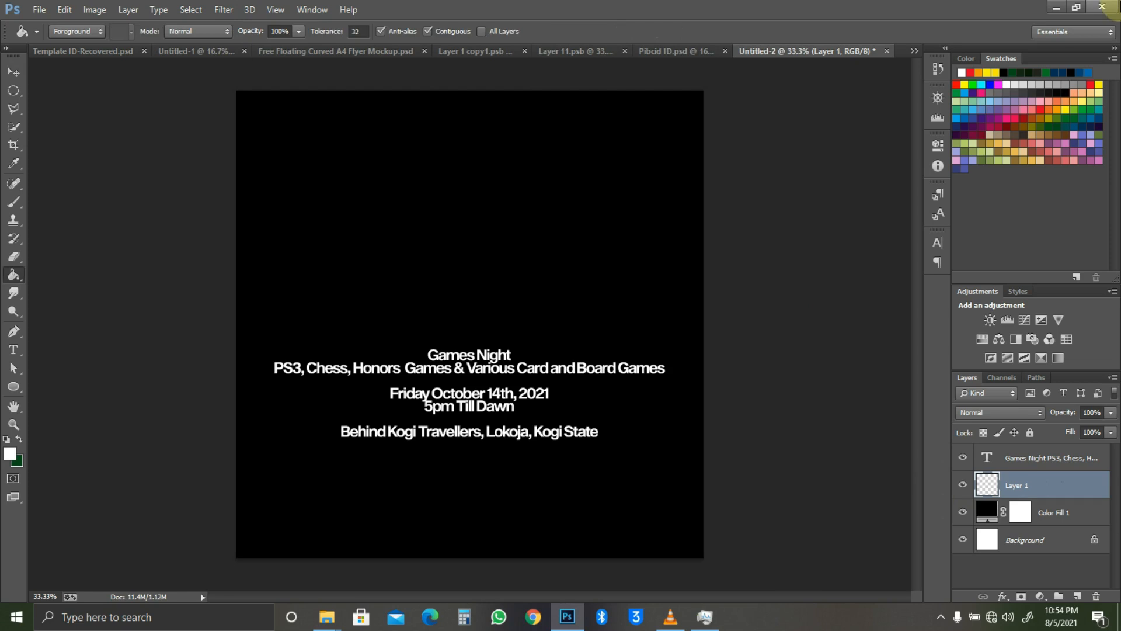
{"action": "left_click", "coordinate": [1061, 124]}
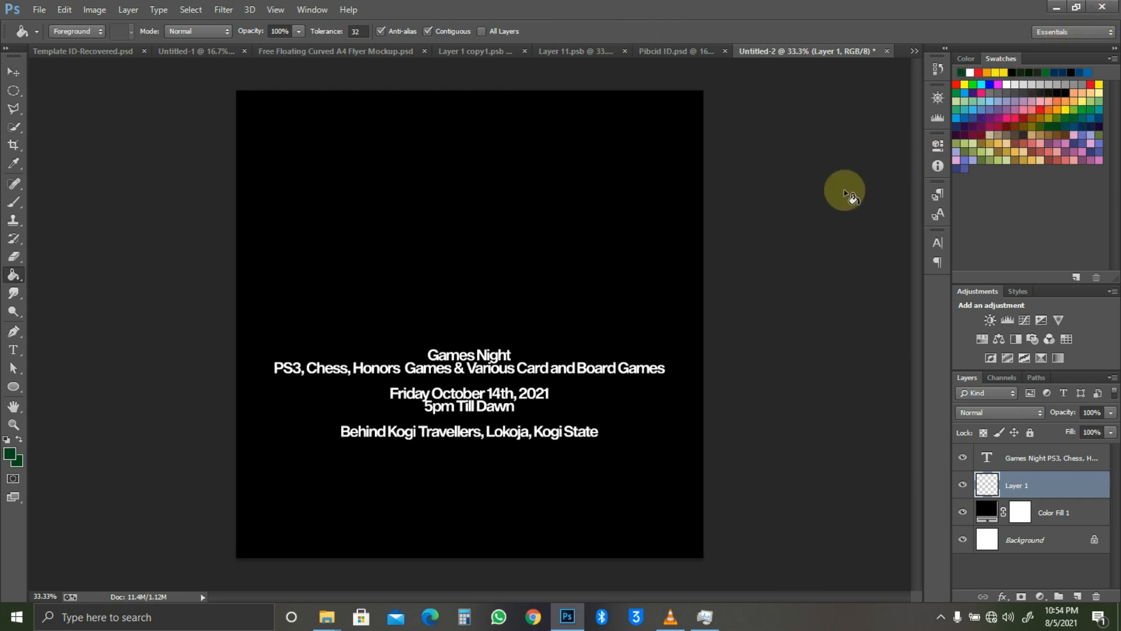
{"action": "left_click", "coordinate": [638, 253]}
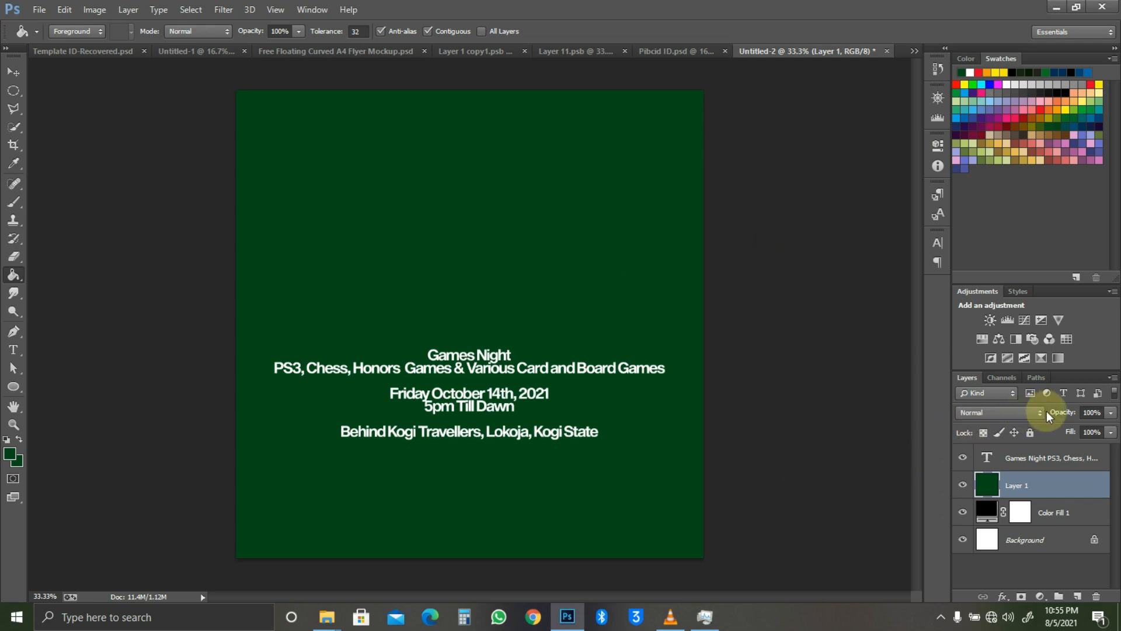
{"action": "mouse_move", "coordinate": [1064, 416]}
{"action": "left_mouse_down"}
{"action": "mouse_move", "coordinate": [1038, 416]}
{"action": "mouse_move", "coordinate": [1071, 415]}
{"action": "mouse_move", "coordinate": [1051, 428]}
{"action": "left_mouse_up"}
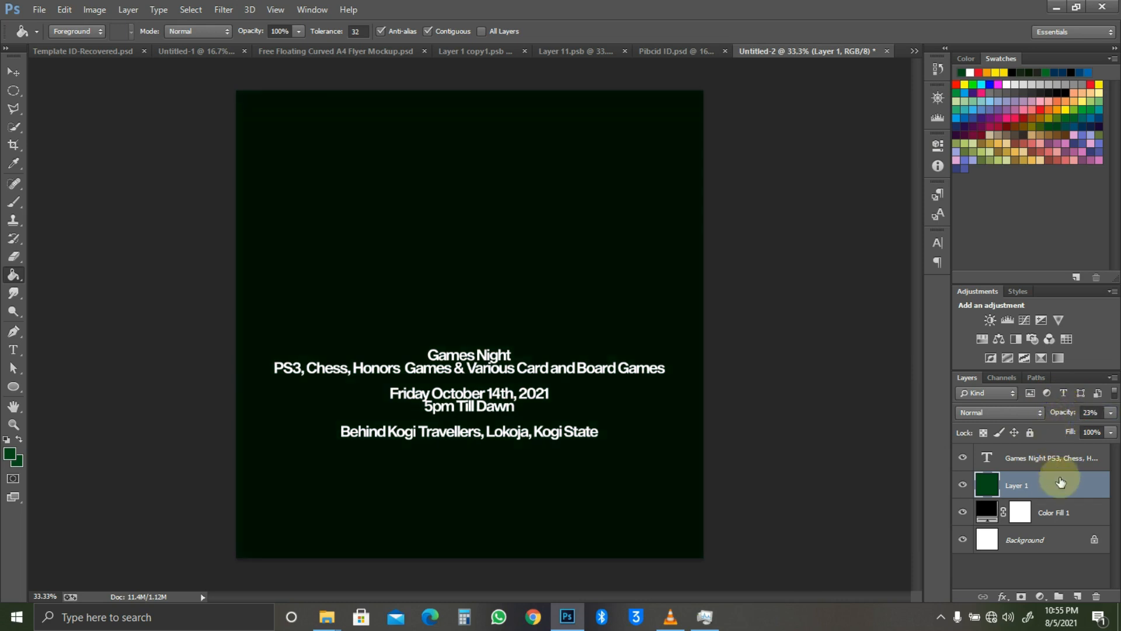
Step: Duplicate Color Fill 1, move the copy above Layer 1, and target its mask
{"action": "left_click", "coordinate": [1072, 519]}
{"action": "key", "text": "ctrl+j"}
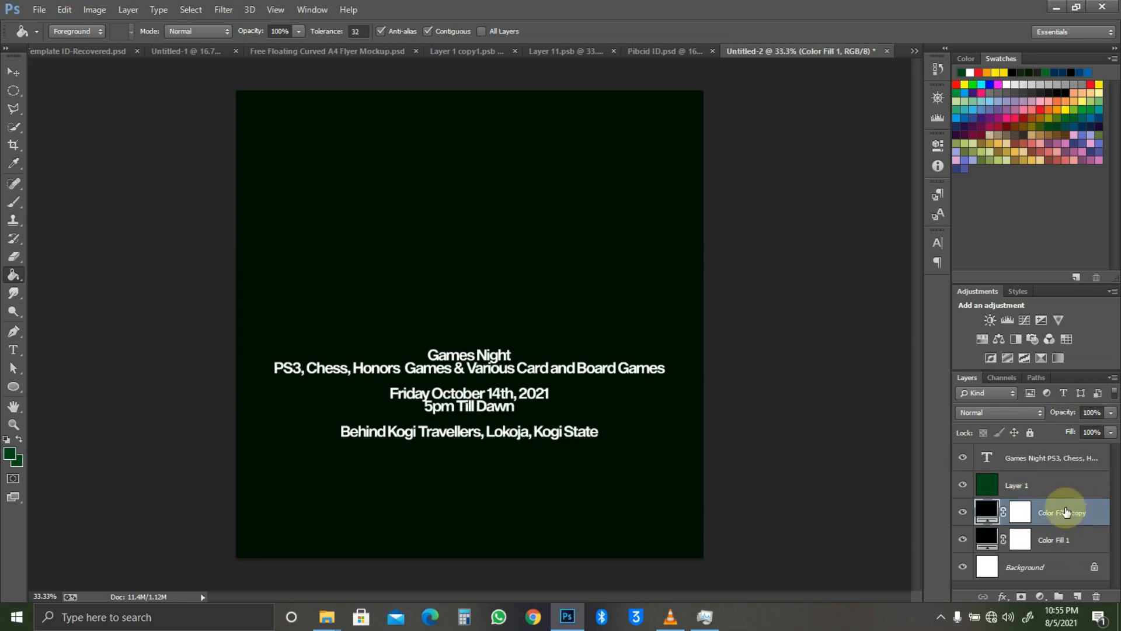
{"action": "left_click_drag", "start_coordinate": [1066, 512], "coordinate": [1048, 481]}
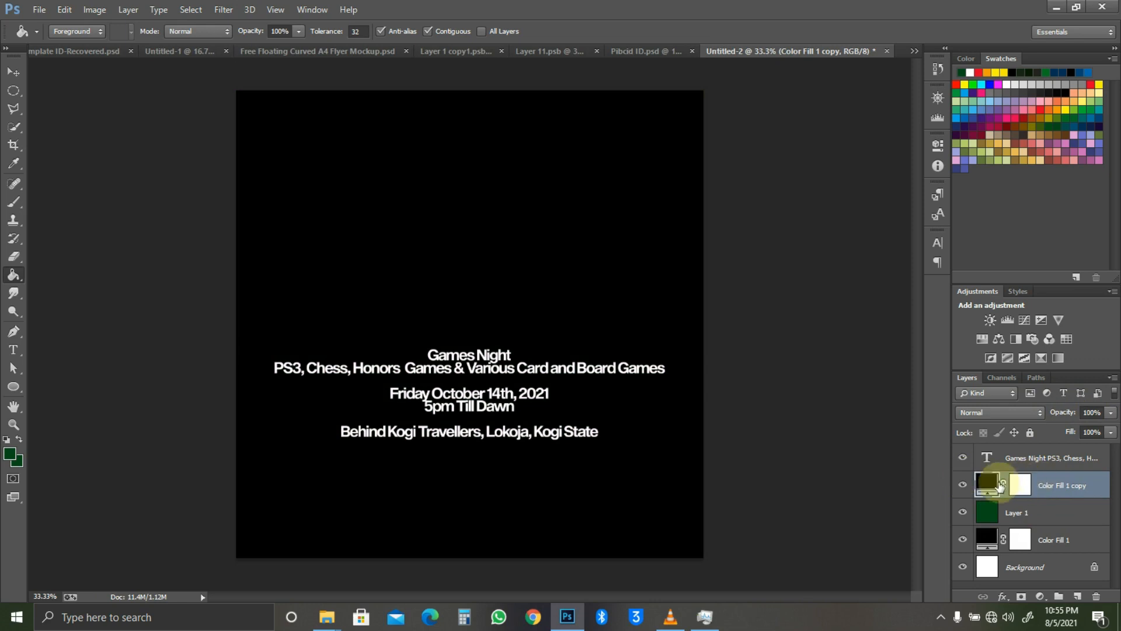
{"action": "left_click", "coordinate": [1019, 486]}
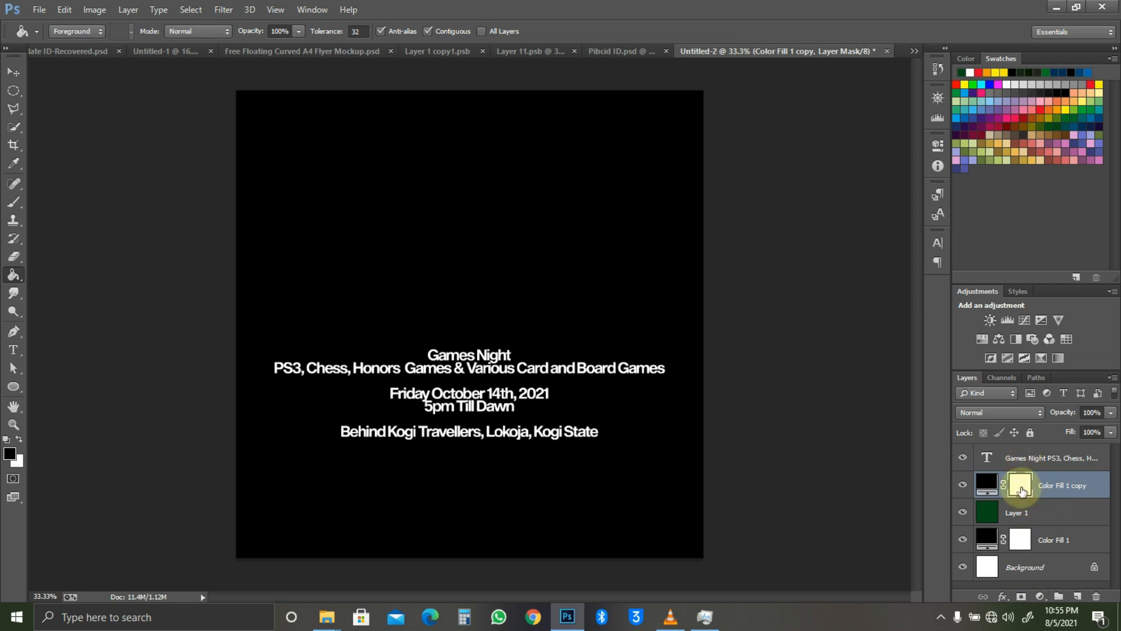
Step: Paint a large soft black spot in the centre of the copy's mask
{"action": "key", "text": "b"}
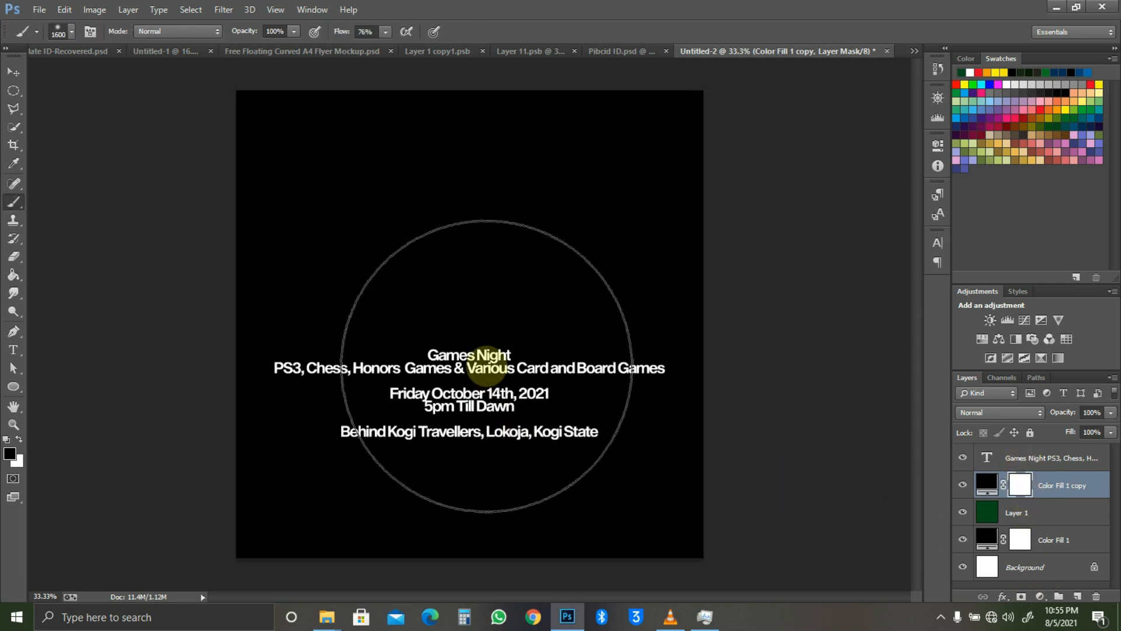
{"action": "key", "text": "bracketright"}
{"action": "key", "text": "bracketright"}
{"action": "key", "text": "bracketright"}
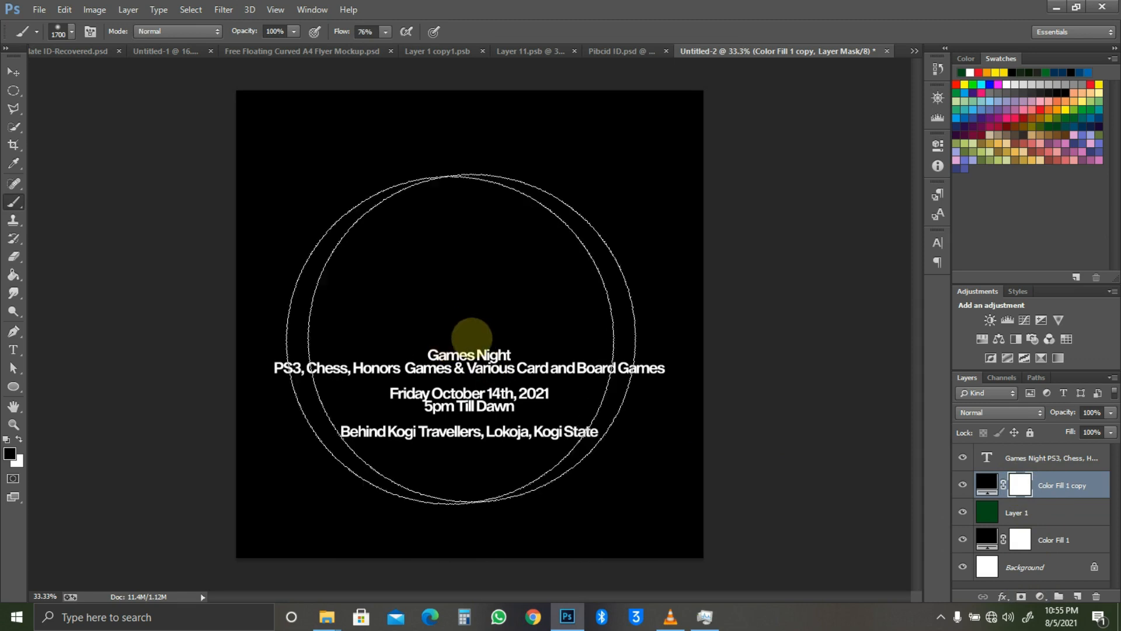
{"action": "key", "text": "bracketright"}
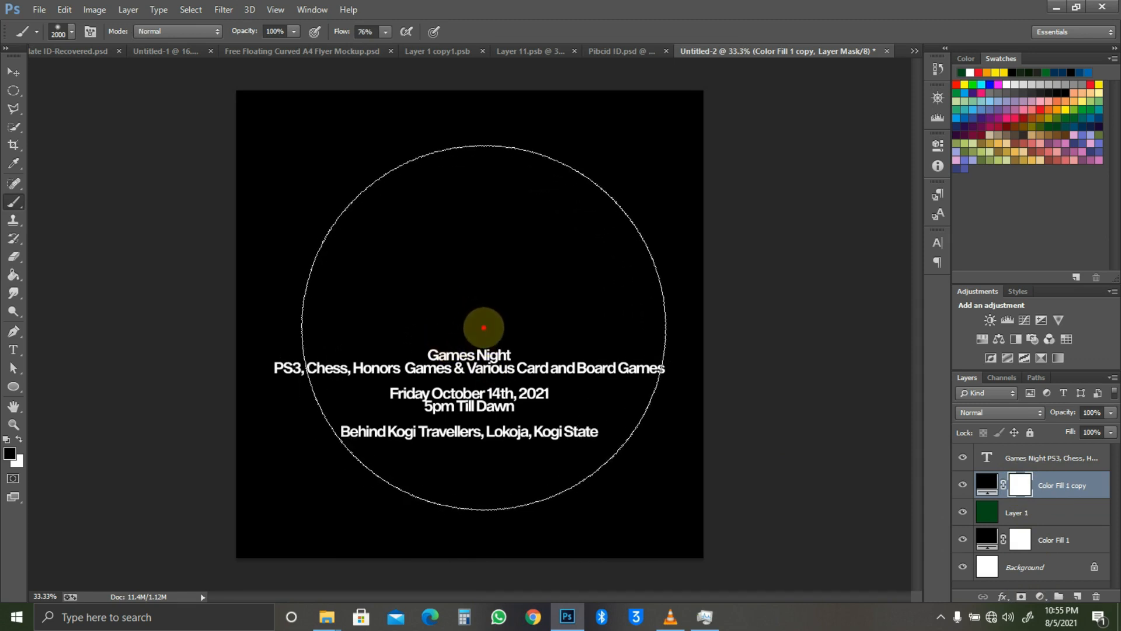
{"action": "left_click", "coordinate": [483, 327]}
{"action": "key", "text": "bracketright"}
{"action": "key", "text": "bracketright"}
{"action": "key", "text": "bracketright"}
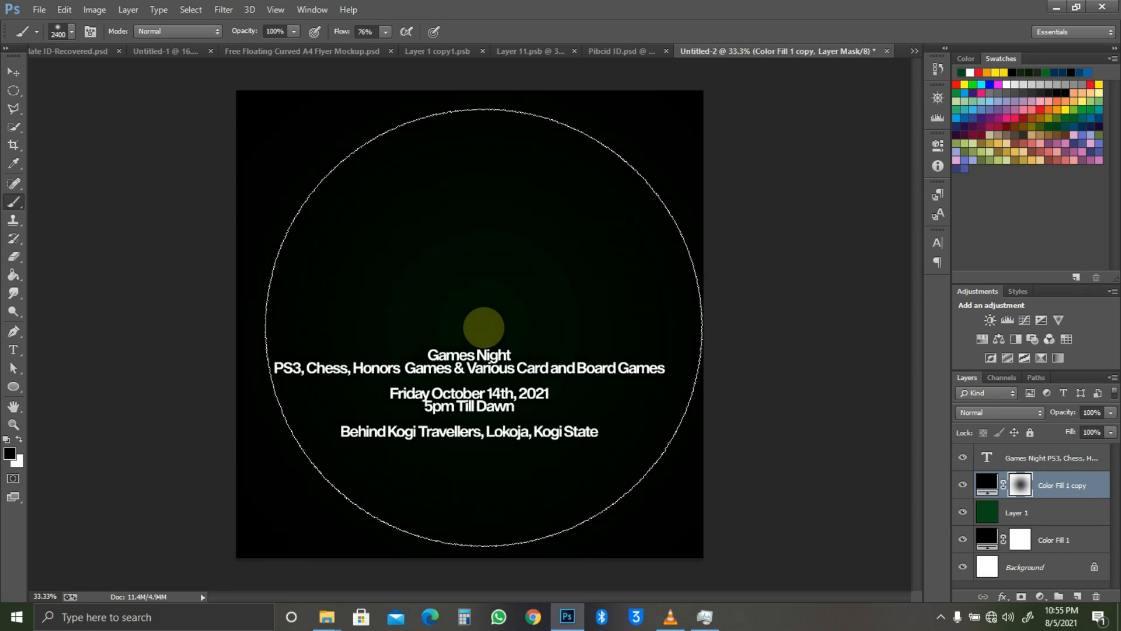
Step: Set the Color Fill 1 copy to 49% opacity, then switch to the Game Tutorial folder
{"action": "key", "text": "v"}
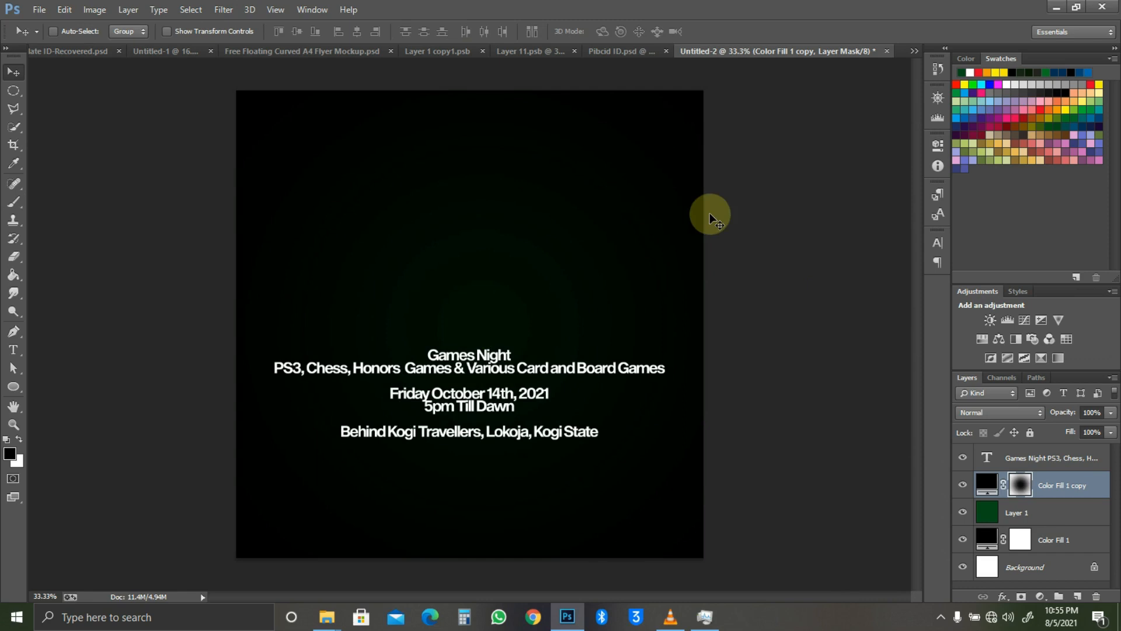
{"action": "left_click_drag", "start_coordinate": [1074, 410], "coordinate": [1062, 415]}
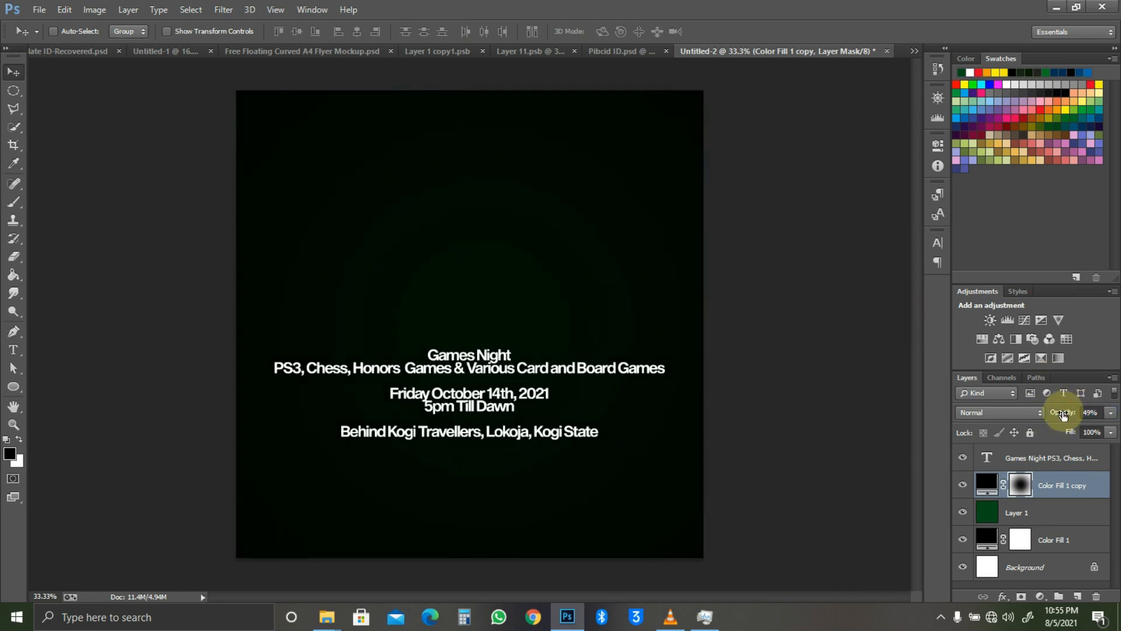
{"action": "key", "text": "ctrl+minus"}
{"action": "key", "text": "ctrl+plus"}
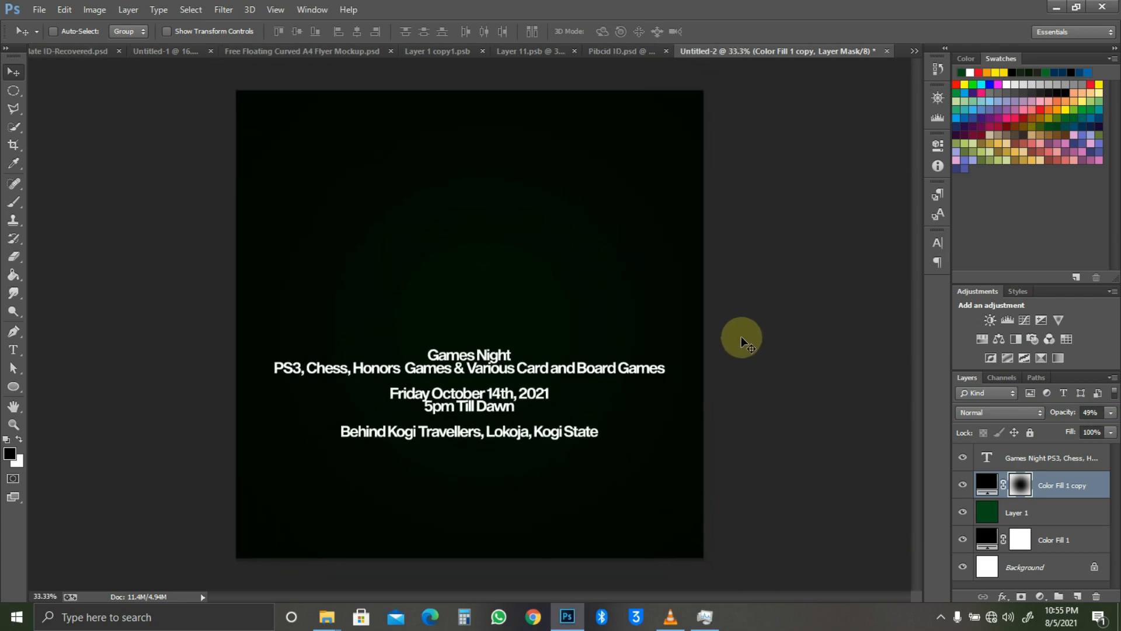
{"action": "key", "text": "alt+Tab"}
{"action": "key", "text": "Tab"}
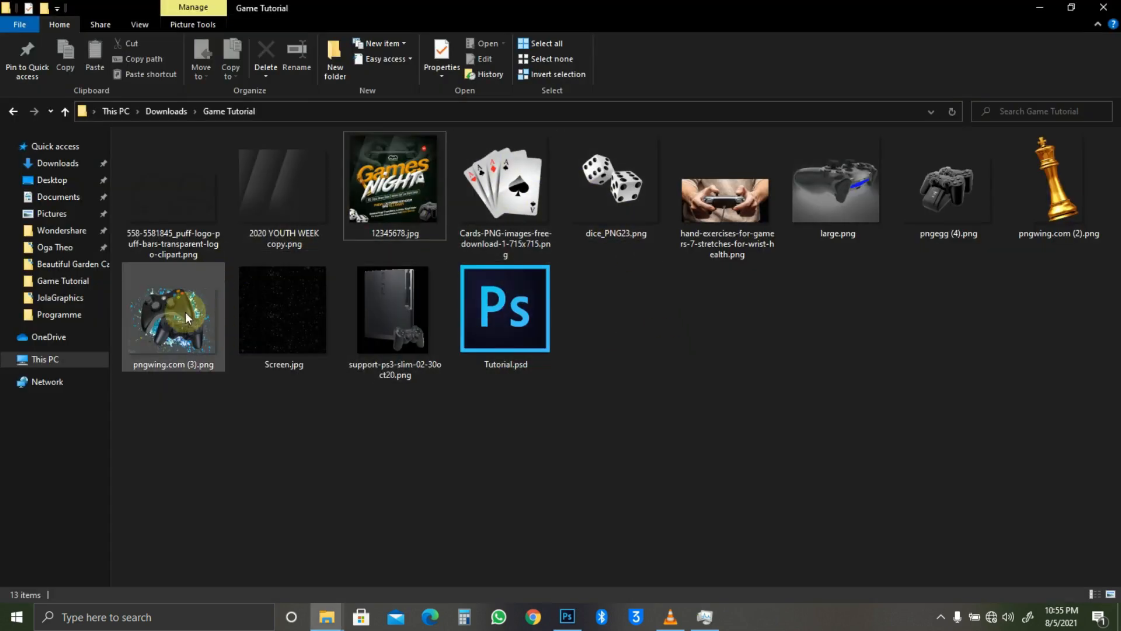
Step: Drag the hand-exercises-for-gamers photo from the Game Tutorial folder over to Photoshop
{"action": "left_click", "coordinate": [206, 336]}
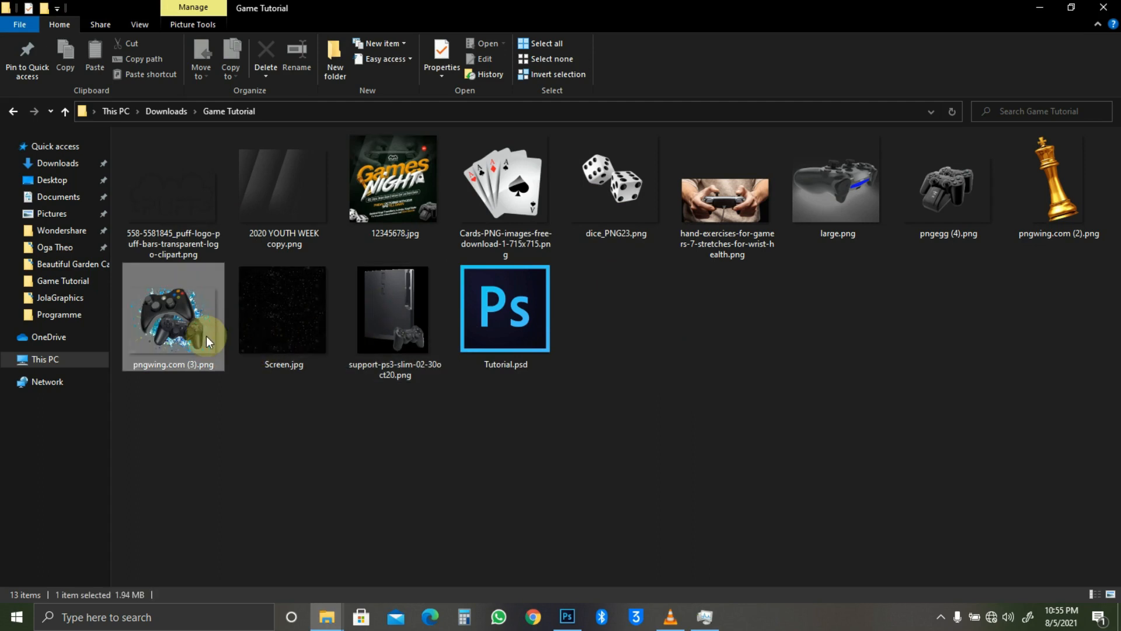
{"action": "left_click", "coordinate": [929, 220]}
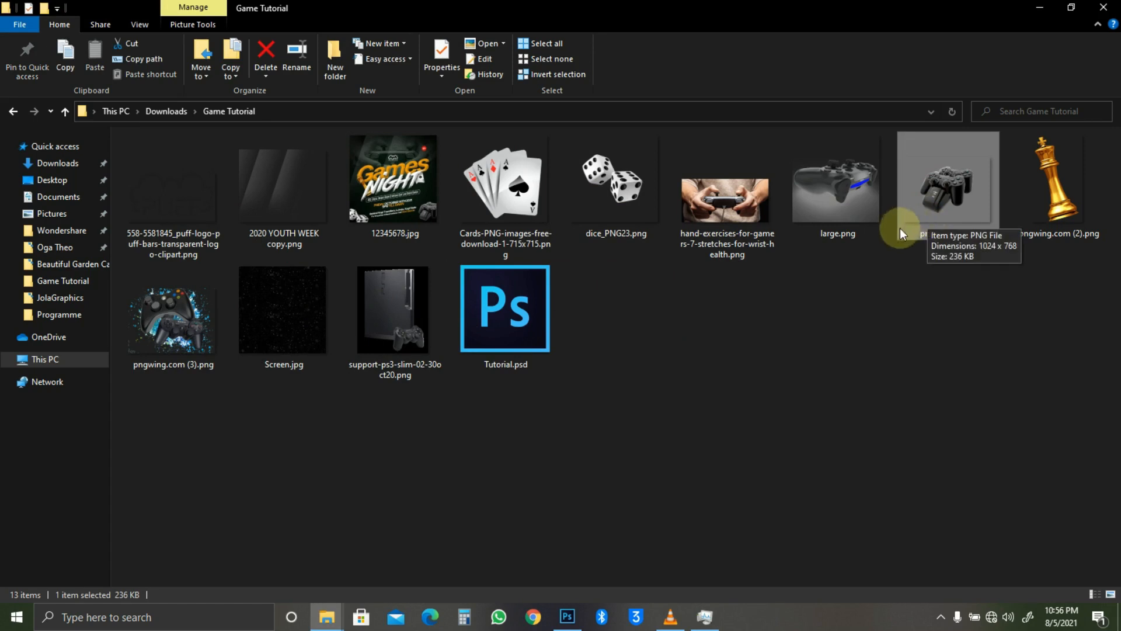
{"action": "left_click_drag", "start_coordinate": [721, 215], "coordinate": [496, 222]}
{"action": "key", "text": "alt+Tab"}
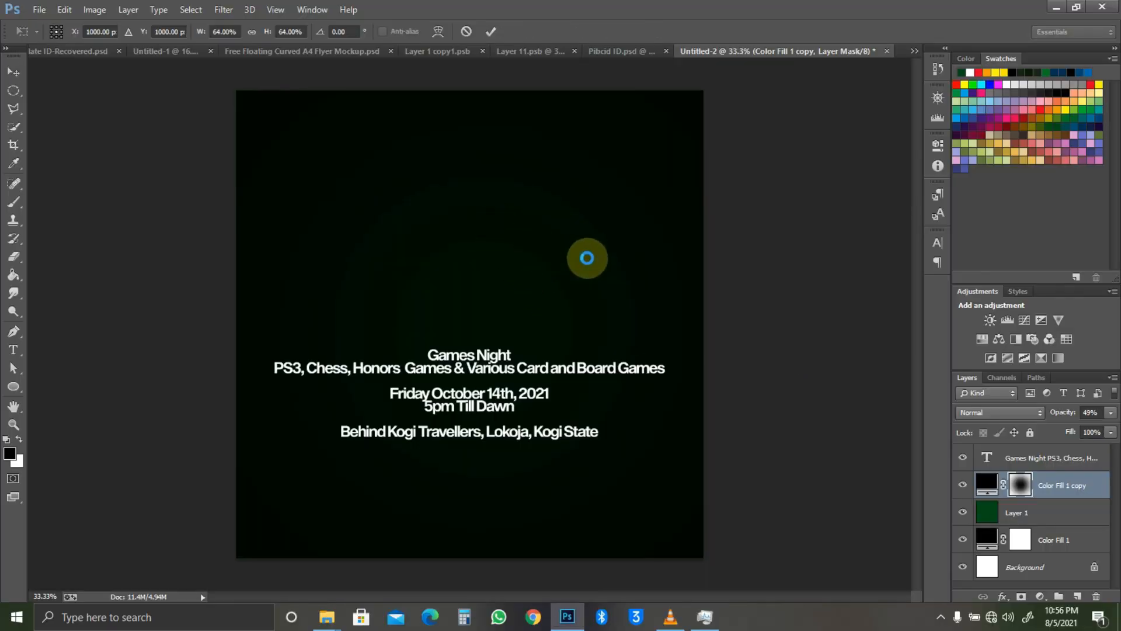
Step: Enlarge the placed controller photo and move it into the flyer's top half
{"action": "left_click_drag", "start_coordinate": [709, 200], "coordinate": [771, 170]}
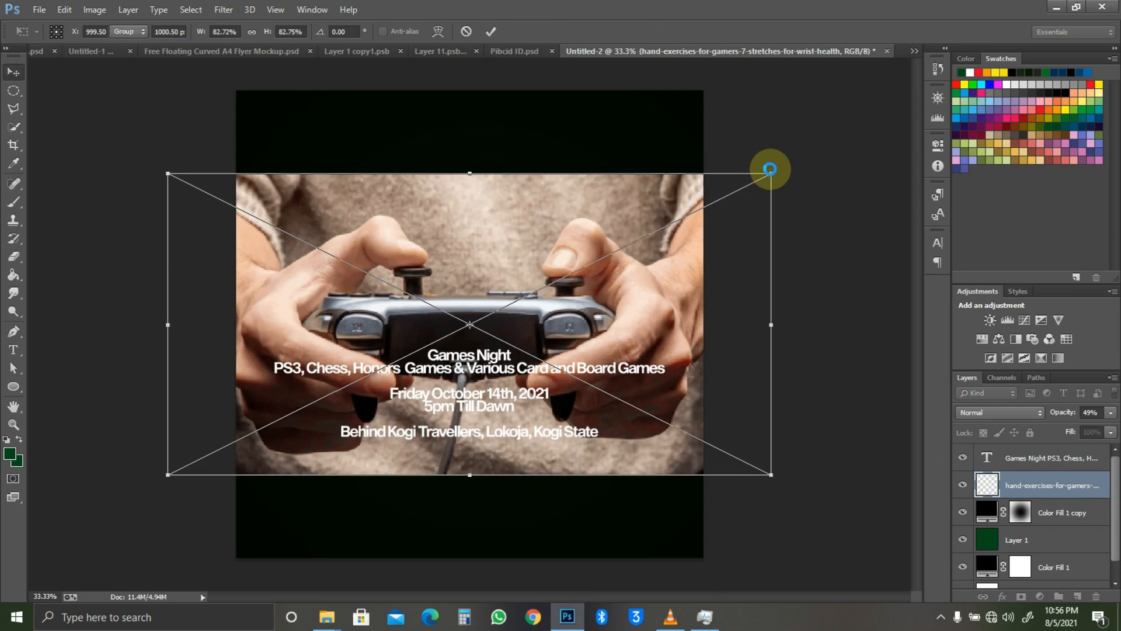
{"action": "key", "text": "Return"}
{"action": "left_click_drag", "start_coordinate": [582, 302], "coordinate": [600, 194]}
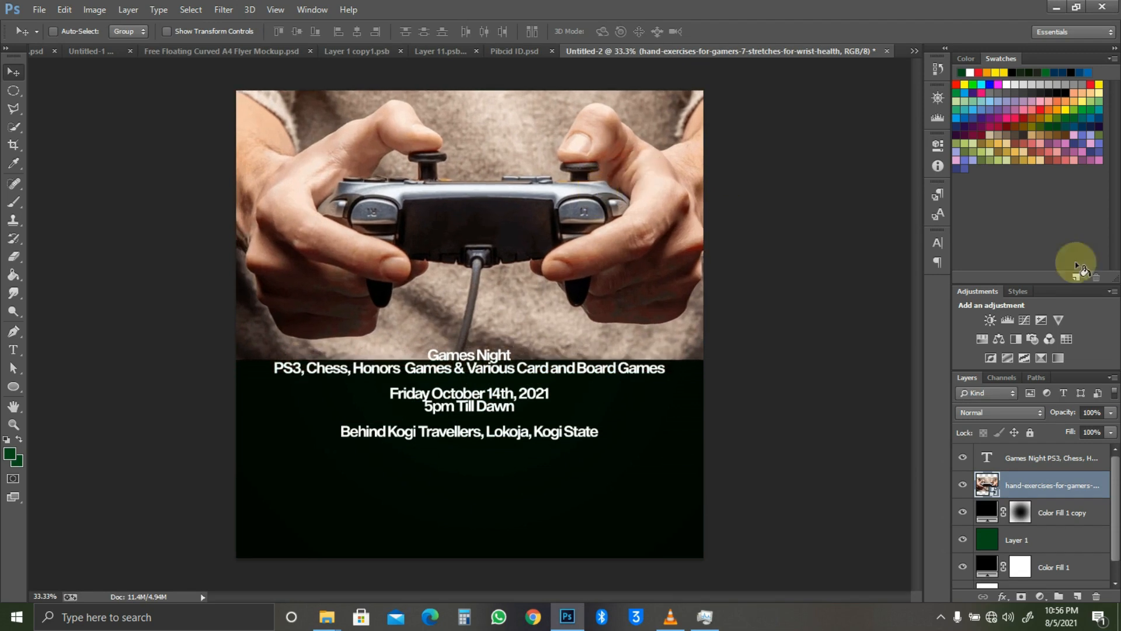
Step: Set the photo layer to Luminosity blending and add a layer mask
{"action": "left_click", "coordinate": [1003, 415]}
{"action": "left_click", "coordinate": [1001, 398]}
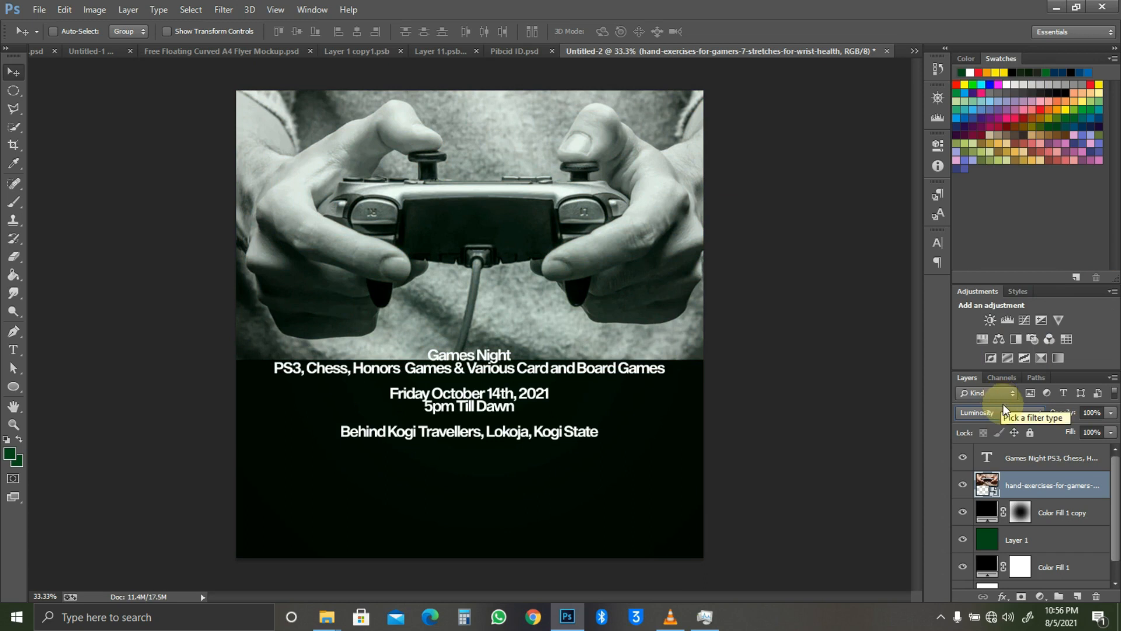
{"action": "left_click", "coordinate": [1021, 597]}
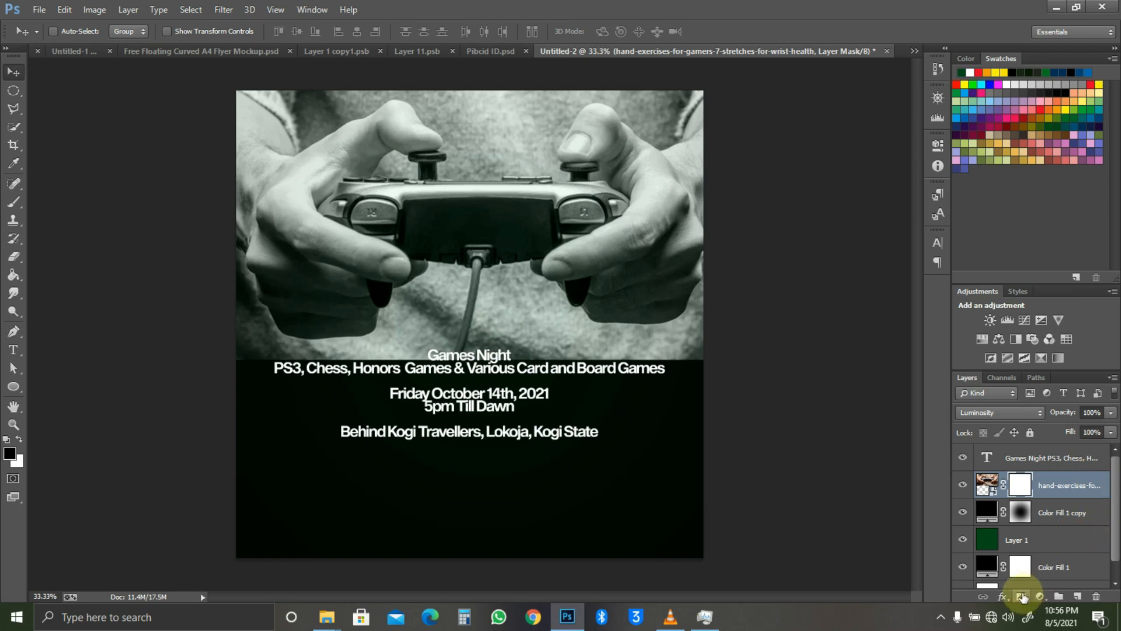
Step: Fade the photo's bottom edge into black on its mask with a 900 px soft brush
{"action": "left_click", "coordinate": [14, 201]}
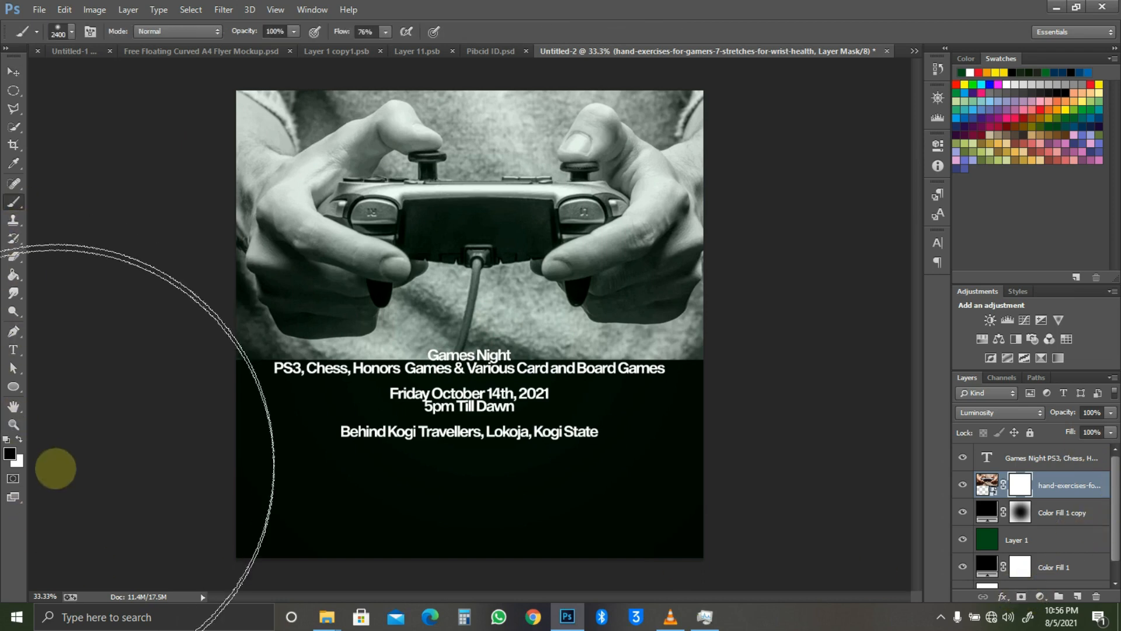
{"action": "key", "text": "bracketleft"}
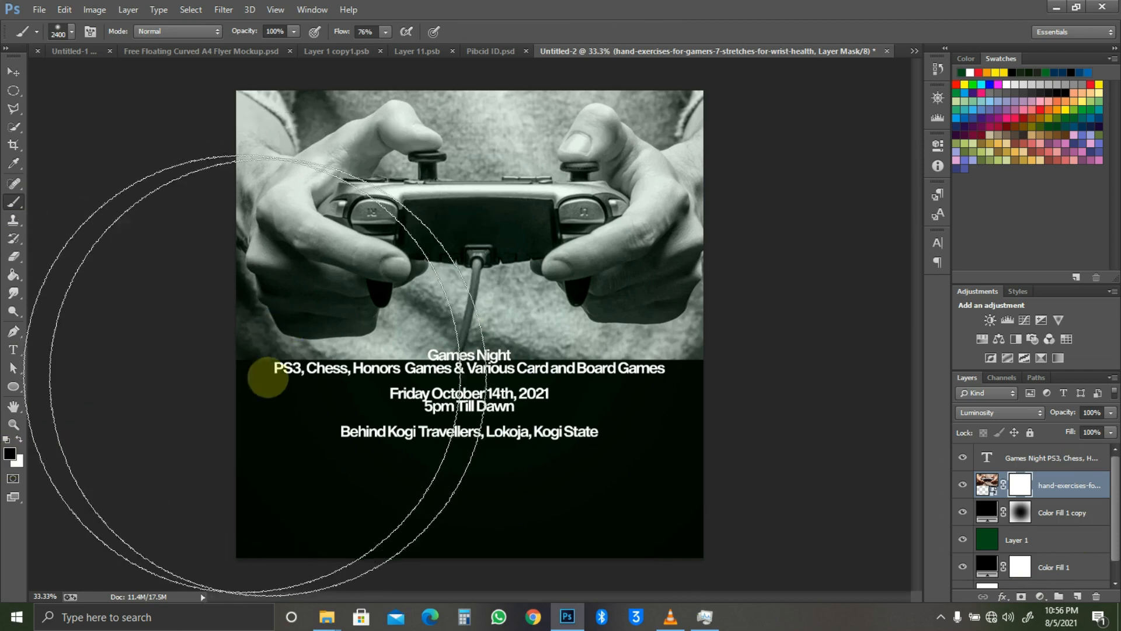
{"action": "key", "text": "bracketleft"}
{"action": "key", "text": "bracketleft"}
{"action": "key", "text": "bracketleft"}
{"action": "key", "text": "bracketleft"}
{"action": "key", "text": "bracketleft"}
{"action": "key", "text": "bracketleft"}
{"action": "key", "text": "bracketleft"}
{"action": "key", "text": "bracketleft"}
{"action": "key", "text": "bracketleft"}
{"action": "key", "text": "bracketleft"}
{"action": "key", "text": "bracketleft"}
{"action": "key", "text": "bracketleft"}
{"action": "key", "text": "bracketleft"}
{"action": "key", "text": "bracketleft"}
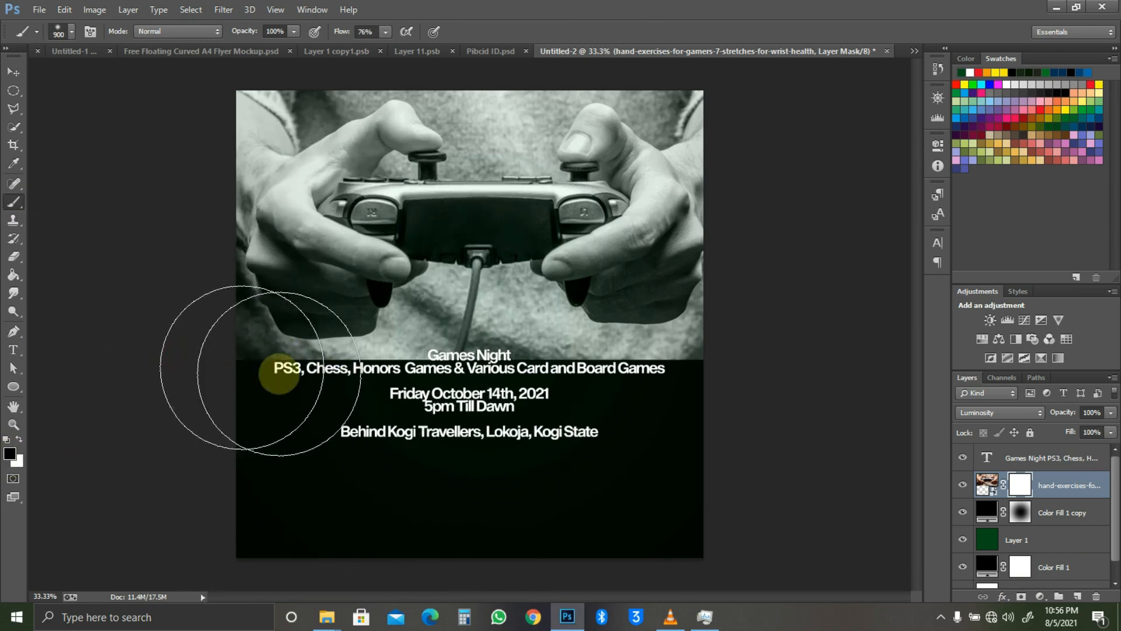
{"action": "mouse_move", "coordinate": [796, 322]}
{"action": "left_mouse_down"}
{"action": "mouse_move", "coordinate": [867, 298]}
{"action": "mouse_move", "coordinate": [630, 387]}
{"action": "mouse_move", "coordinate": [385, 406]}
{"action": "mouse_move", "coordinate": [16, 365]}
{"action": "mouse_move", "coordinate": [114, 394]}
{"action": "mouse_move", "coordinate": [145, 440]}
{"action": "mouse_move", "coordinate": [132, 210]}
{"action": "mouse_move", "coordinate": [208, 327]}
{"action": "mouse_move", "coordinate": [234, 320]}
{"action": "left_mouse_up"}
Step: Reposition the masked photo slightly and shrink it to about 78%
{"action": "key", "text": "v"}
{"action": "left_click", "coordinate": [401, 303]}
{"action": "left_click_drag", "start_coordinate": [683, 305], "coordinate": [684, 299]}
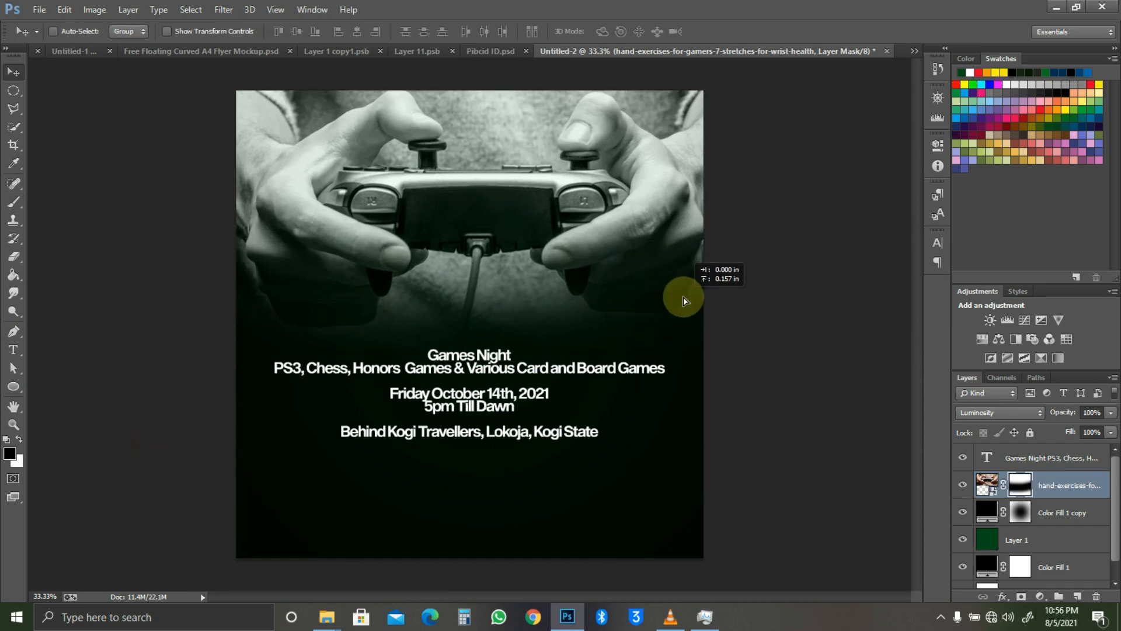
{"action": "key", "text": "shift+Down"}
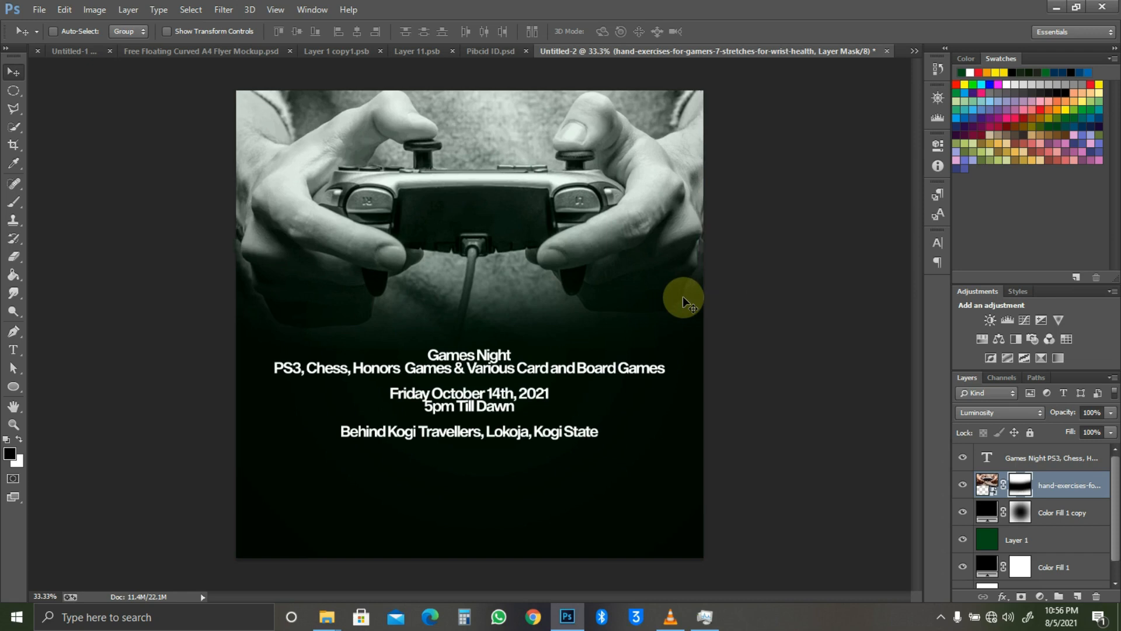
{"action": "key", "text": "shift+Left"}
{"action": "key", "text": "shift+Left"}
{"action": "key", "text": "ctrl+t"}
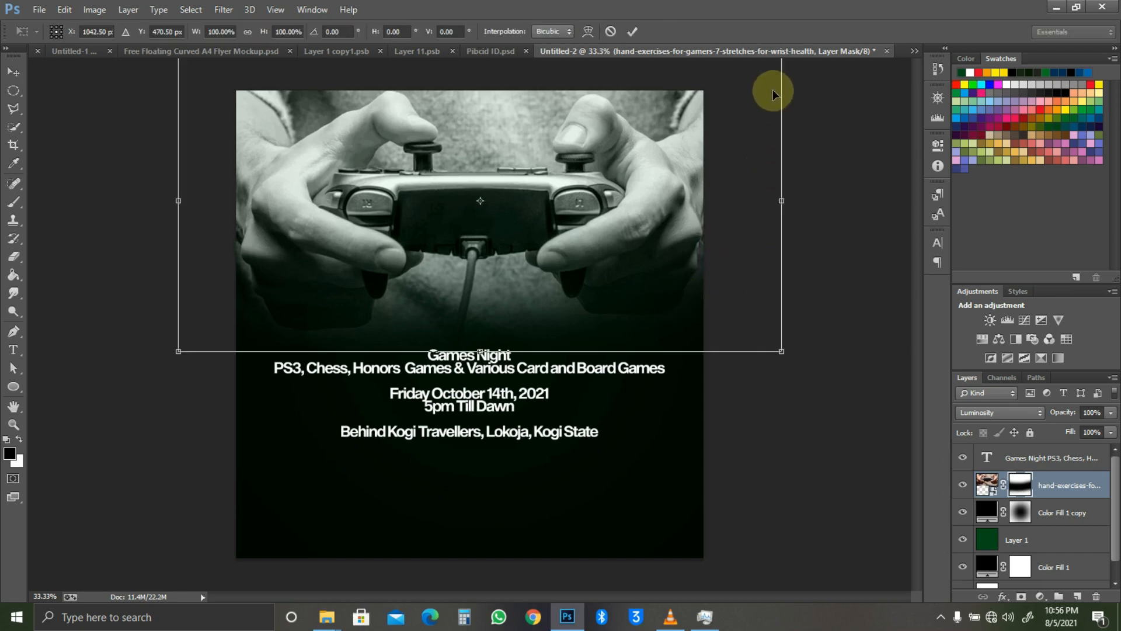
{"action": "left_click_drag", "start_coordinate": [723, 336], "coordinate": [713, 332]}
{"action": "key", "text": "Return"}
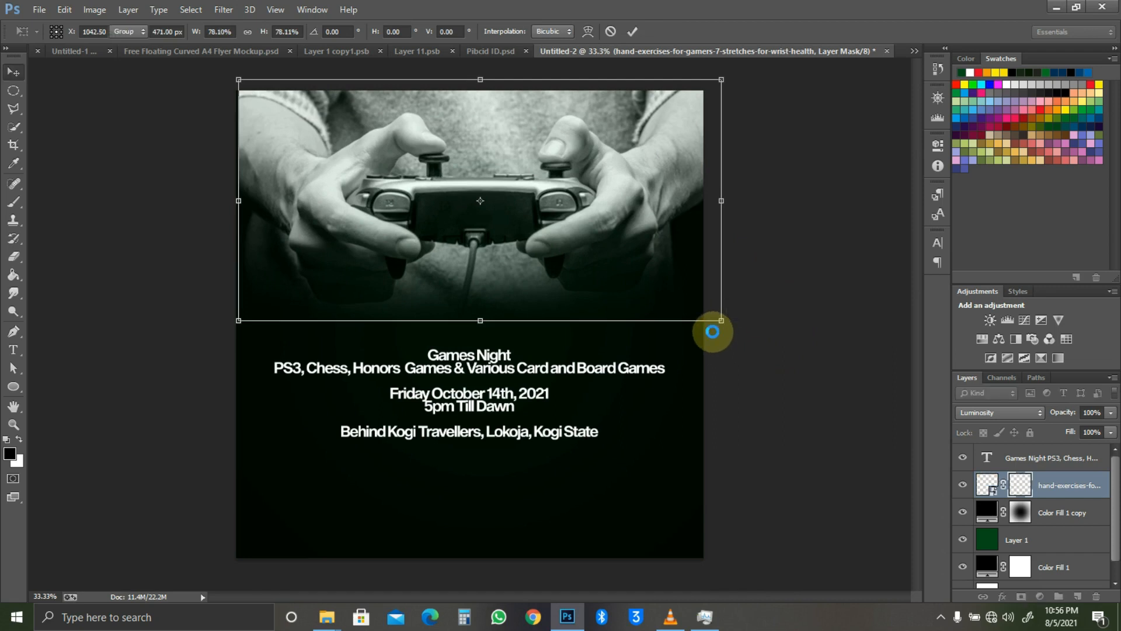
Step: Mask away the top-left edge and right-hand area, shift the photo down, and undo the last stroke
{"action": "key", "text": "b"}
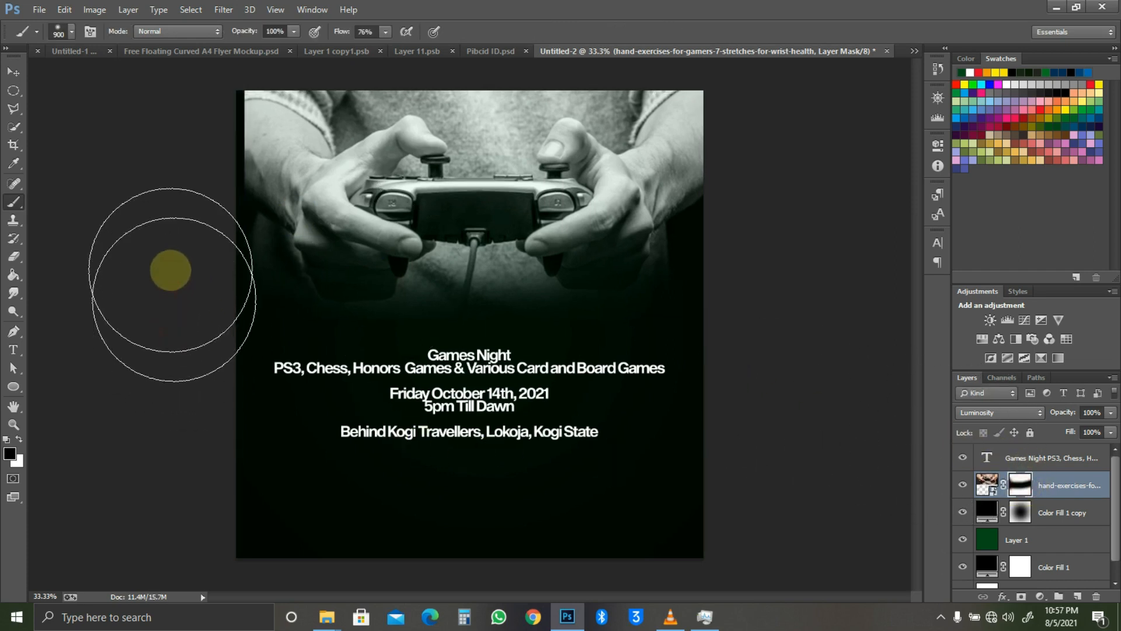
{"action": "mouse_move", "coordinate": [213, 51]}
{"action": "left_mouse_down"}
{"action": "mouse_move", "coordinate": [151, 433]}
{"action": "mouse_move", "coordinate": [166, 10]}
{"action": "mouse_move", "coordinate": [218, 142]}
{"action": "left_mouse_up"}
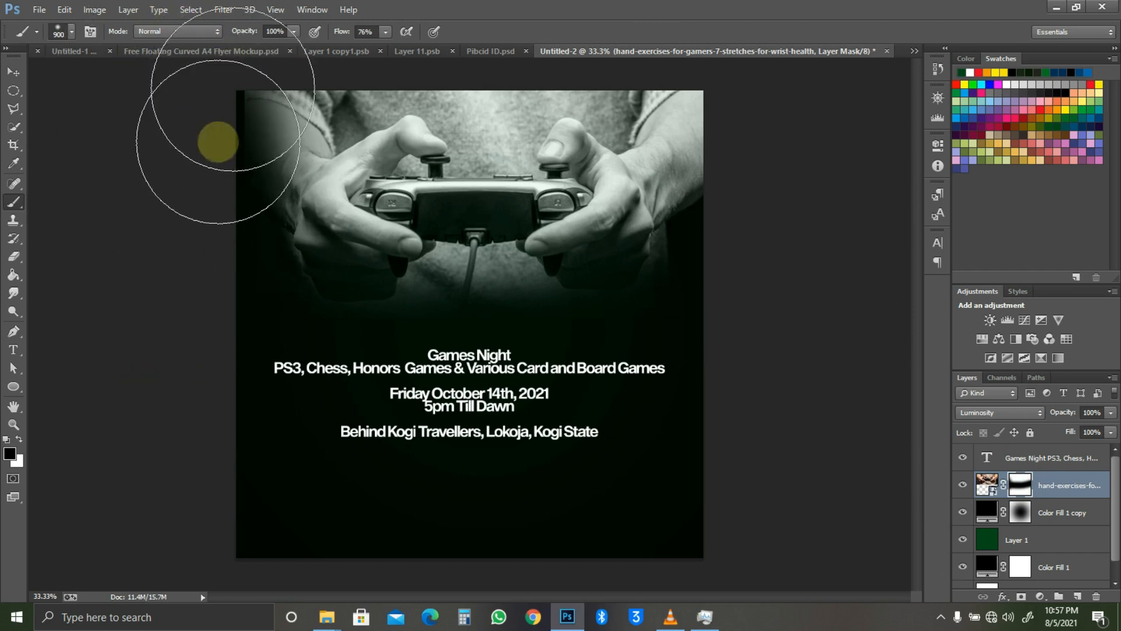
{"action": "mouse_move", "coordinate": [700, 54]}
{"action": "left_mouse_down"}
{"action": "mouse_move", "coordinate": [640, 18]}
{"action": "mouse_move", "coordinate": [579, 7]}
{"action": "mouse_move", "coordinate": [640, 22]}
{"action": "mouse_move", "coordinate": [707, 171]}
{"action": "mouse_move", "coordinate": [712, 285]}
{"action": "mouse_move", "coordinate": [635, 389]}
{"action": "mouse_move", "coordinate": [688, 253]}
{"action": "mouse_move", "coordinate": [687, 70]}
{"action": "mouse_move", "coordinate": [541, 22]}
{"action": "mouse_move", "coordinate": [143, 27]}
{"action": "mouse_move", "coordinate": [252, 17]}
{"action": "mouse_move", "coordinate": [872, 18]}
{"action": "mouse_move", "coordinate": [517, 24]}
{"action": "left_mouse_up"}
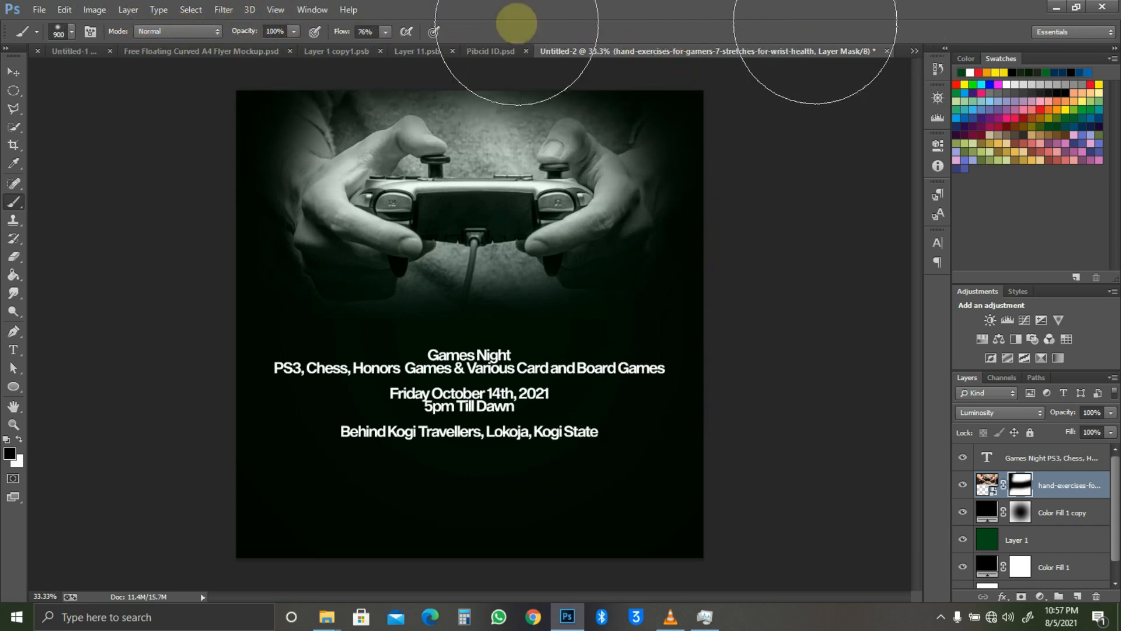
{"action": "left_click", "coordinate": [13, 72]}
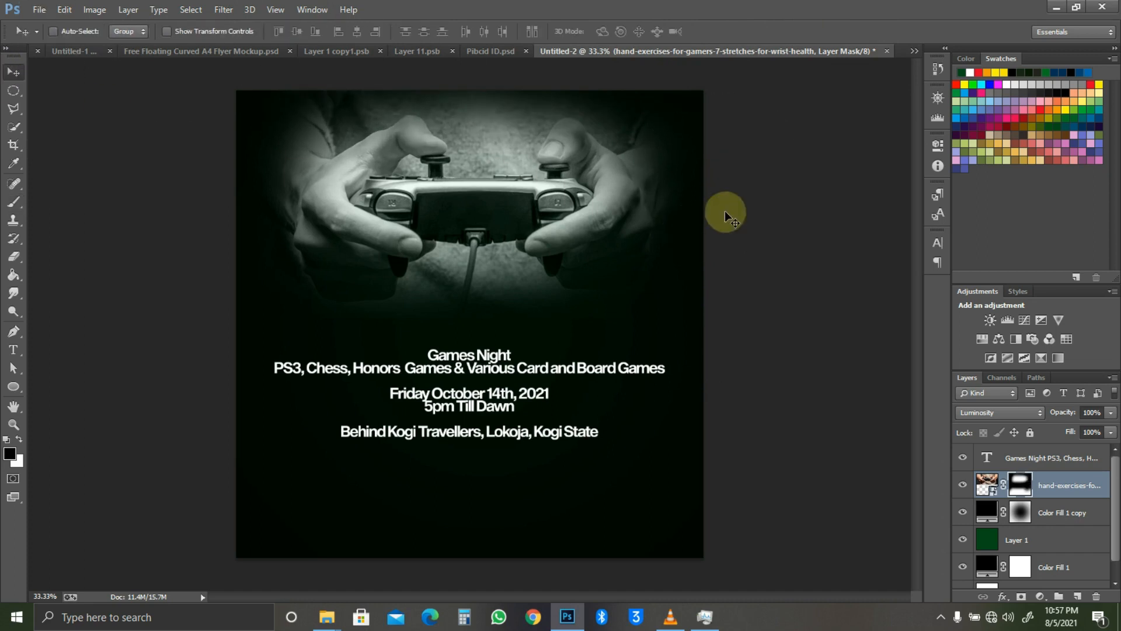
{"action": "left_click_drag", "start_coordinate": [724, 210], "coordinate": [727, 216]}
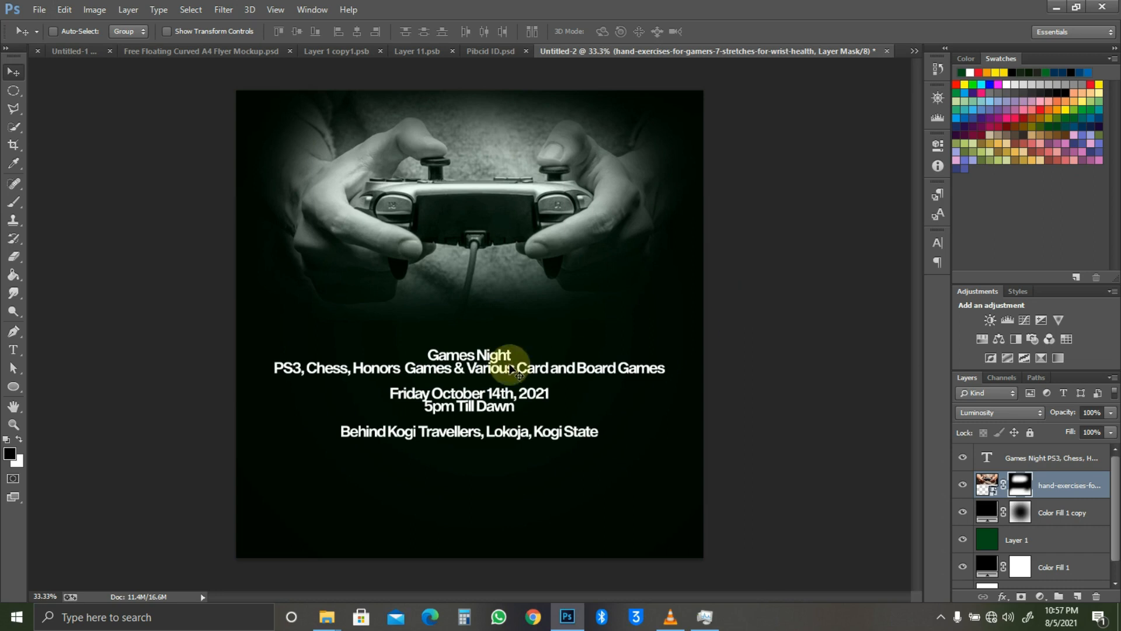
{"action": "key", "text": "b"}
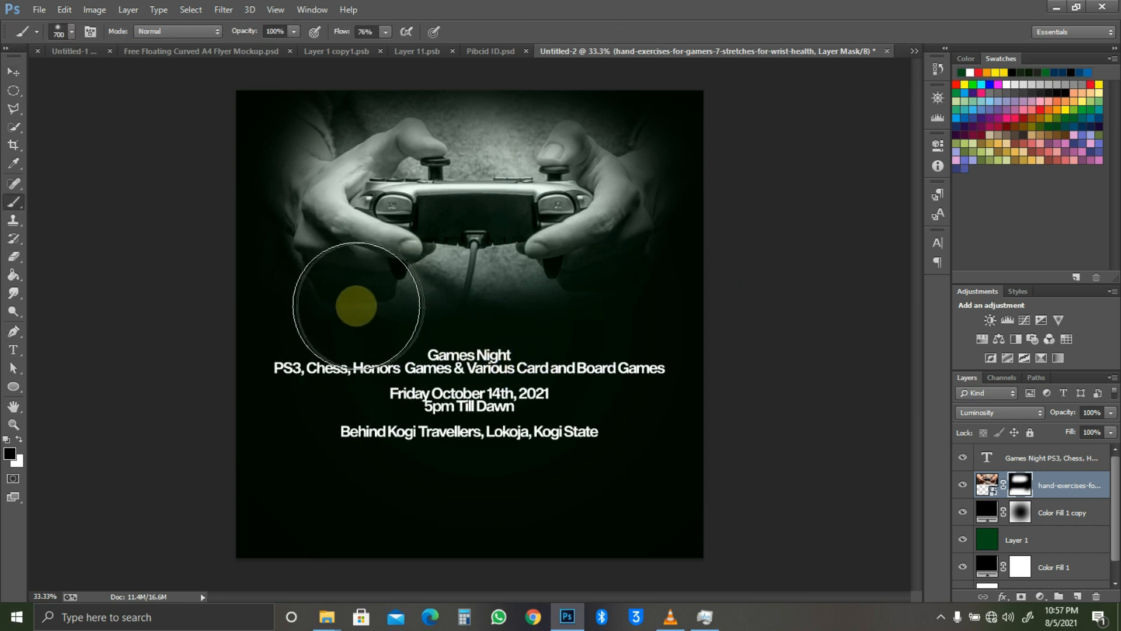
{"action": "key", "text": "bracketleft"}
{"action": "key", "text": "bracketleft"}
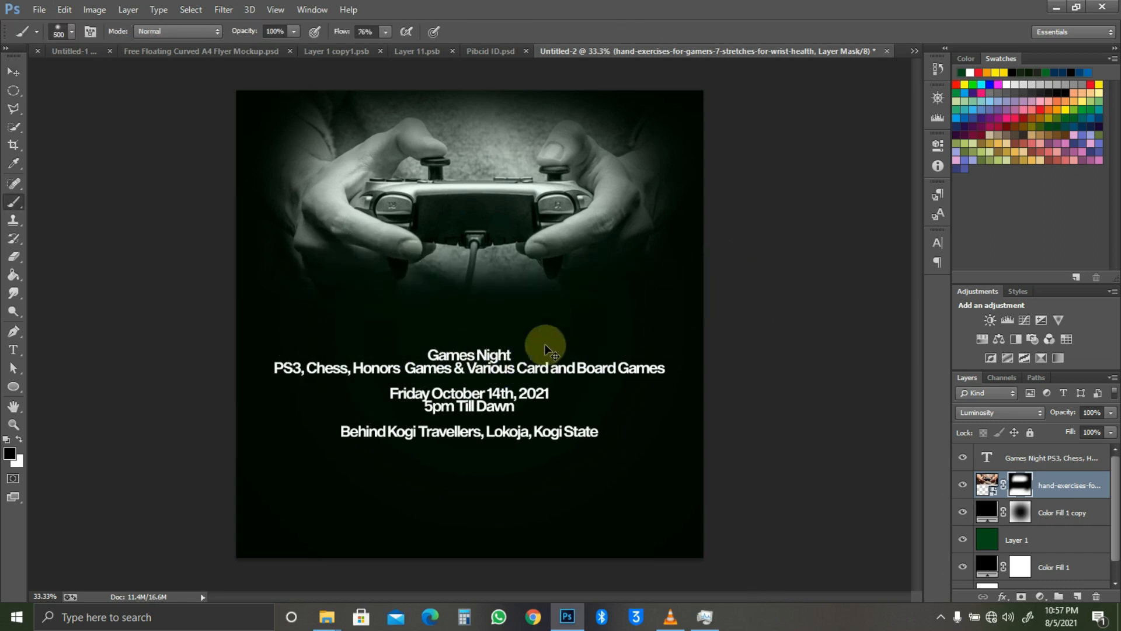
{"action": "key", "text": "ctrl+z"}
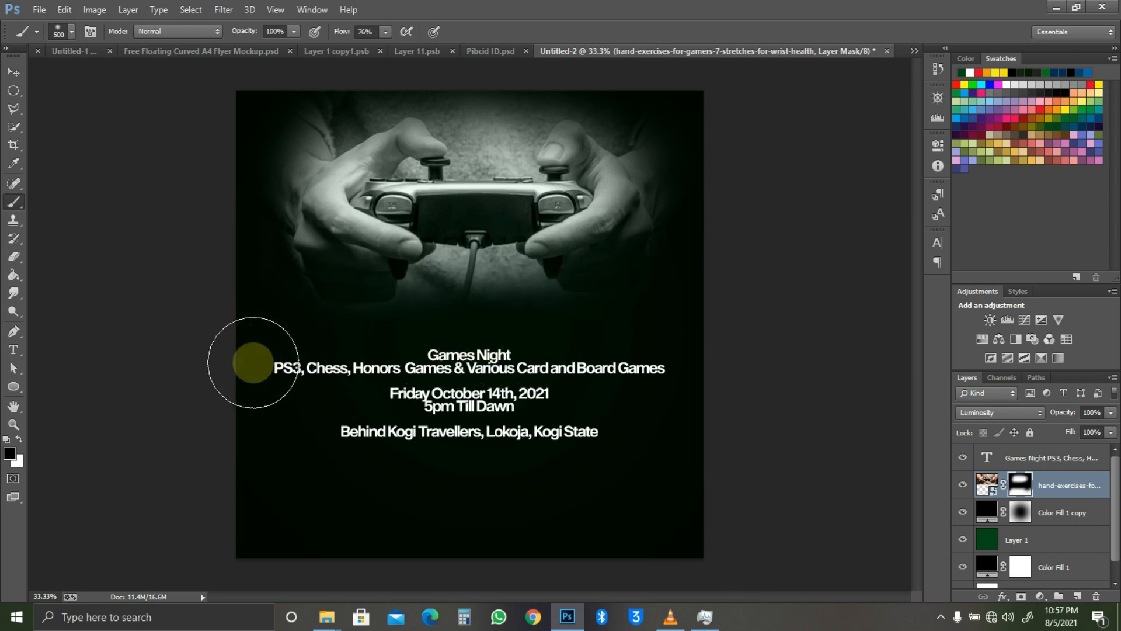
Step: Dim the controller photo to about 30% opacity, place it below Color Fill 1 copy, and select the copy
{"action": "key", "text": "v"}
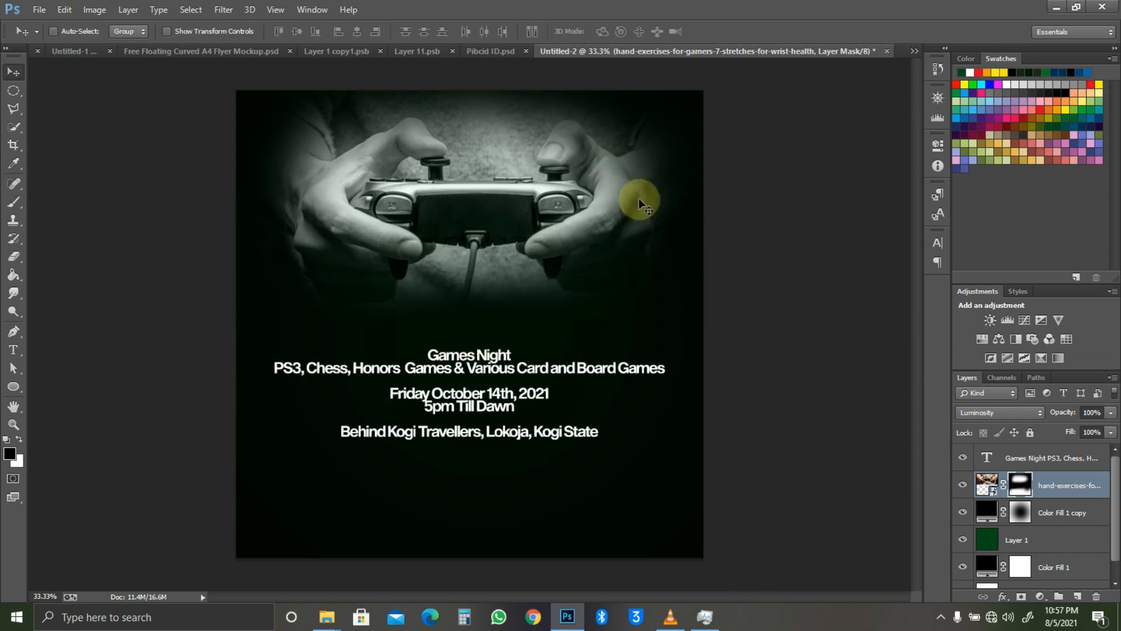
{"action": "left_click_drag", "start_coordinate": [1062, 413], "coordinate": [1053, 412]}
{"action": "left_click_drag", "start_coordinate": [1061, 490], "coordinate": [1076, 518]}
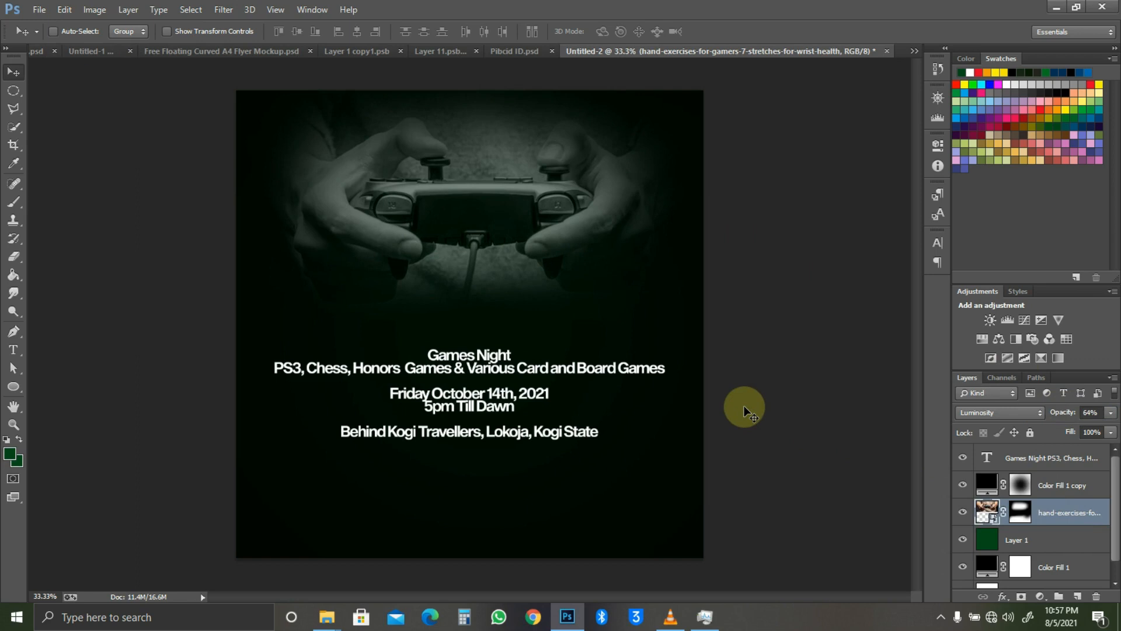
{"action": "mouse_move", "coordinate": [1068, 413]}
{"action": "left_mouse_down"}
{"action": "mouse_move", "coordinate": [1039, 413]}
{"action": "mouse_move", "coordinate": [1064, 413]}
{"action": "left_mouse_up"}
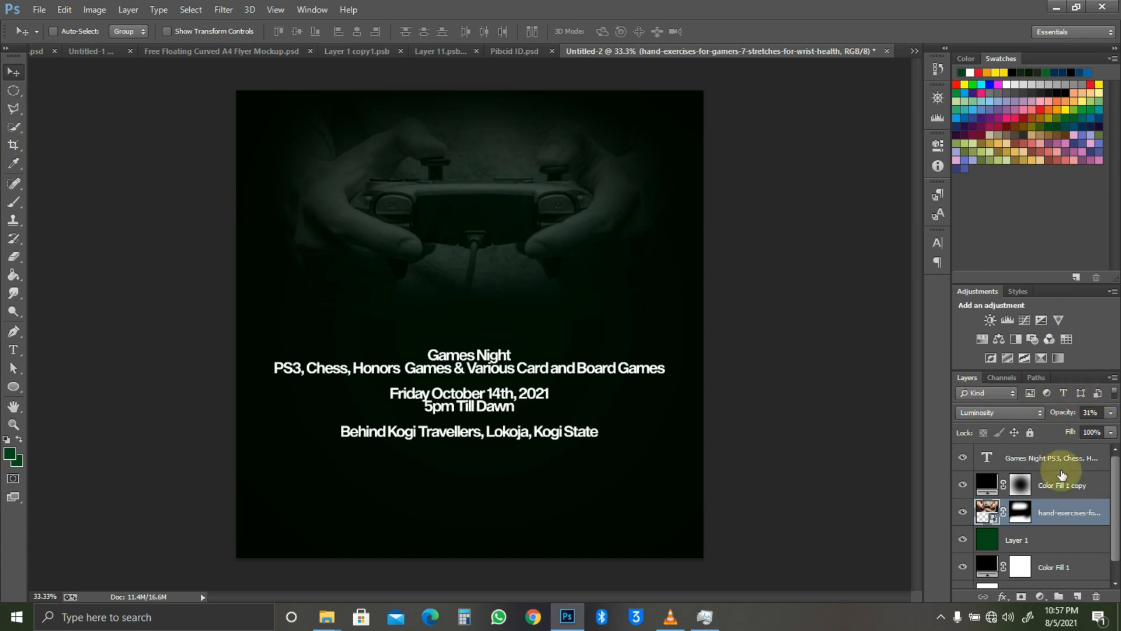
{"action": "left_click", "coordinate": [1073, 489]}
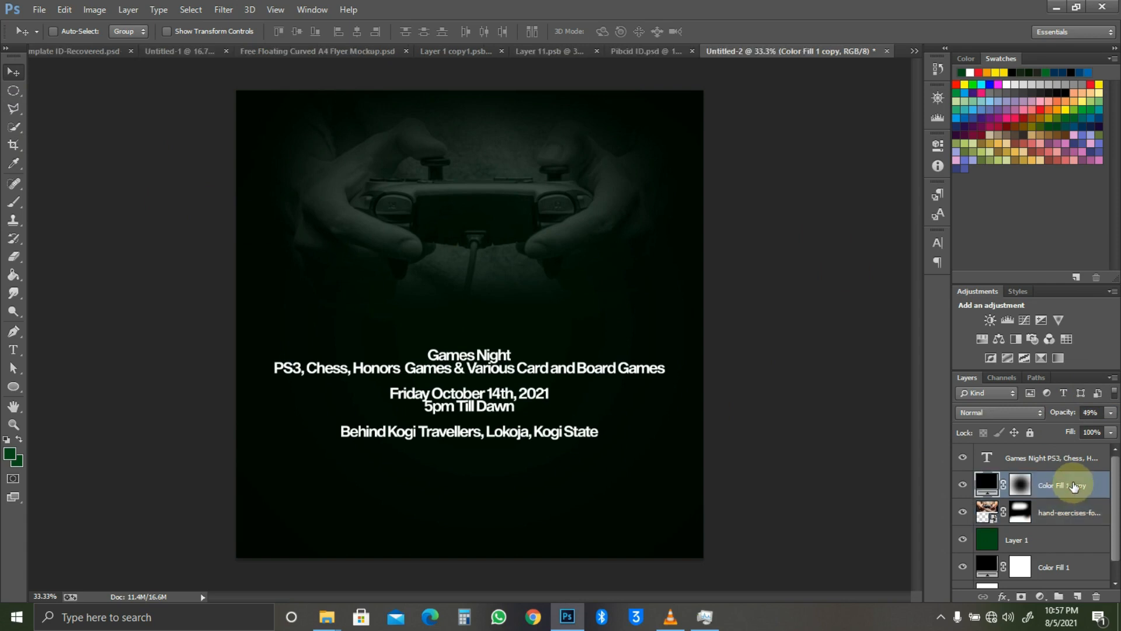
{"action": "key", "text": "ctrl+shift+n"}
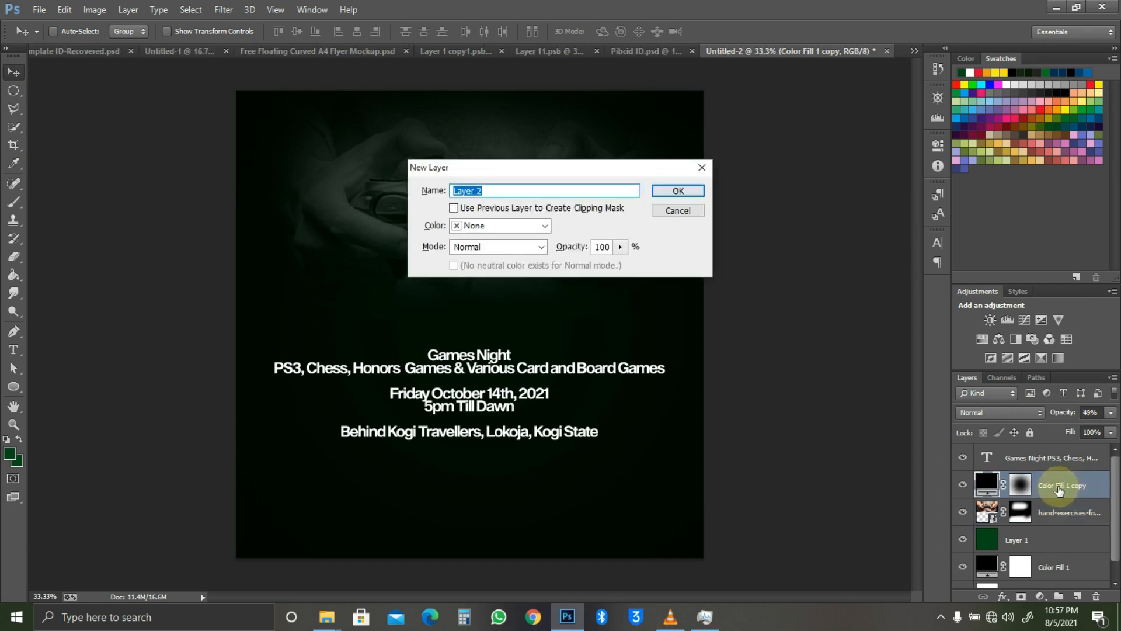
Step: Create Layer 2, fill it with default black using the Paint Bucket, and open its Layer Style
{"action": "key", "text": "Return"}
{"action": "key", "text": "g"}
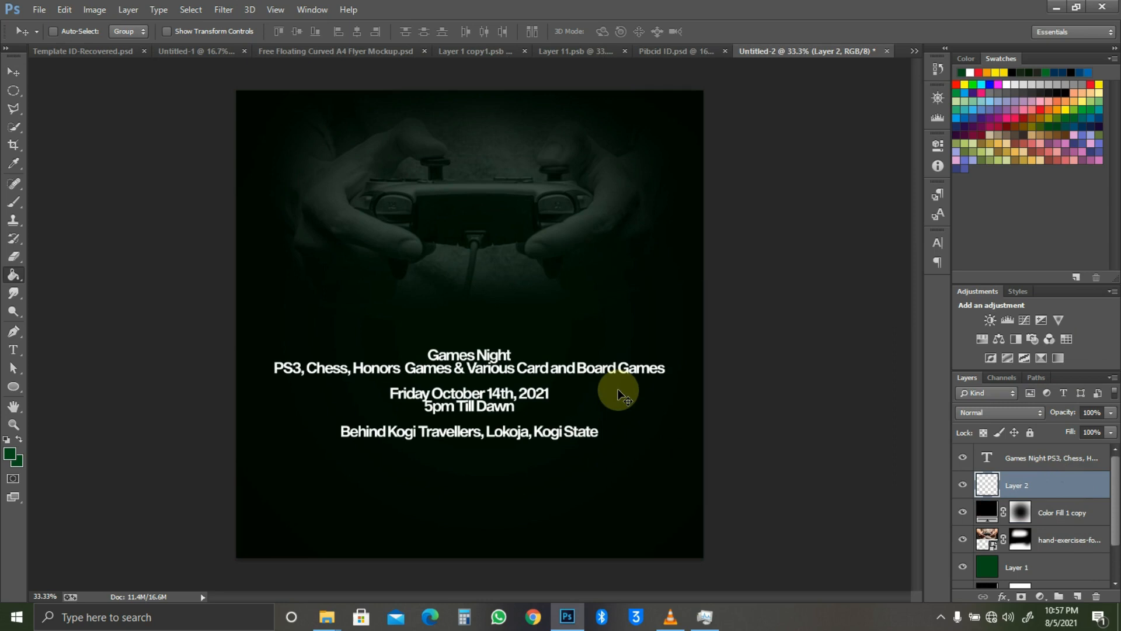
{"action": "key", "text": "d"}
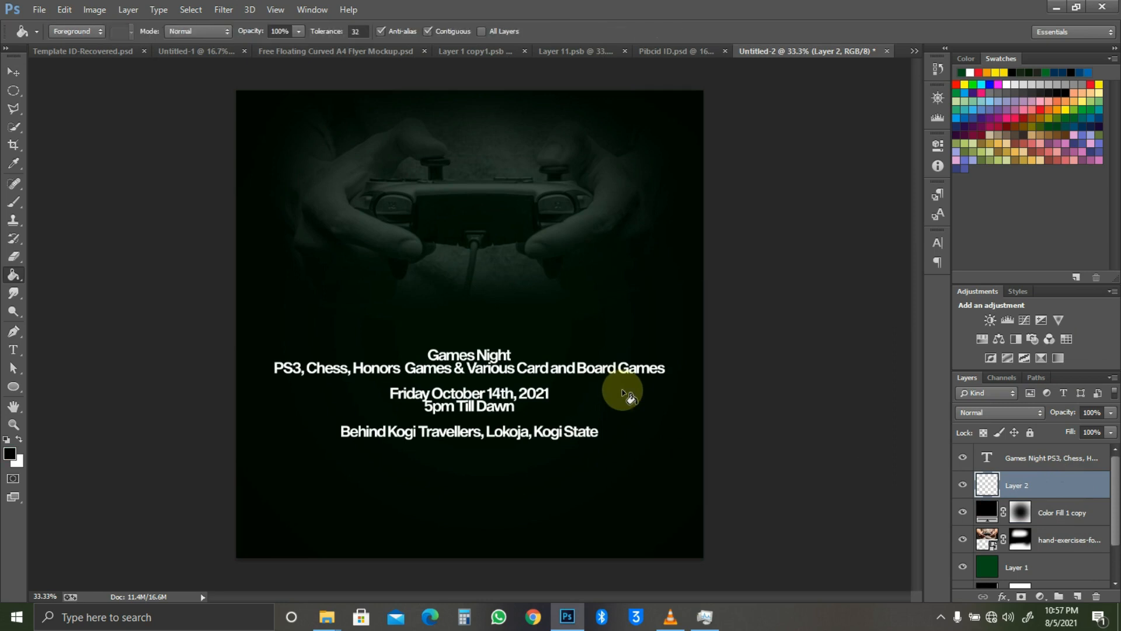
{"action": "left_click", "coordinate": [623, 391]}
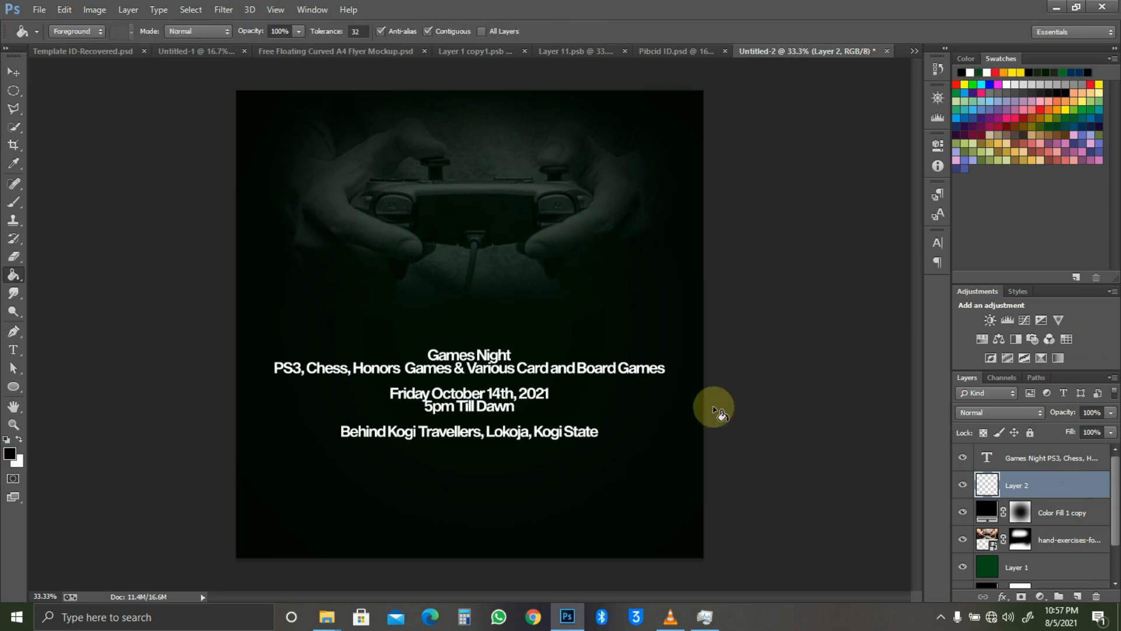
{"action": "left_click", "coordinate": [1089, 480]}
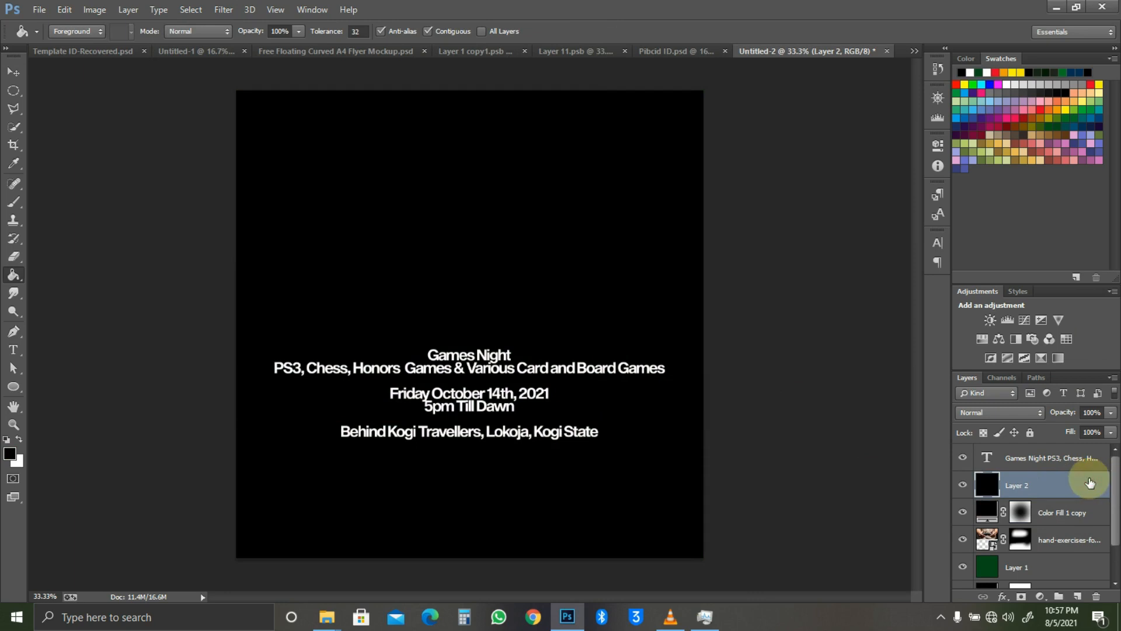
{"action": "double_click", "coordinate": [1086, 480]}
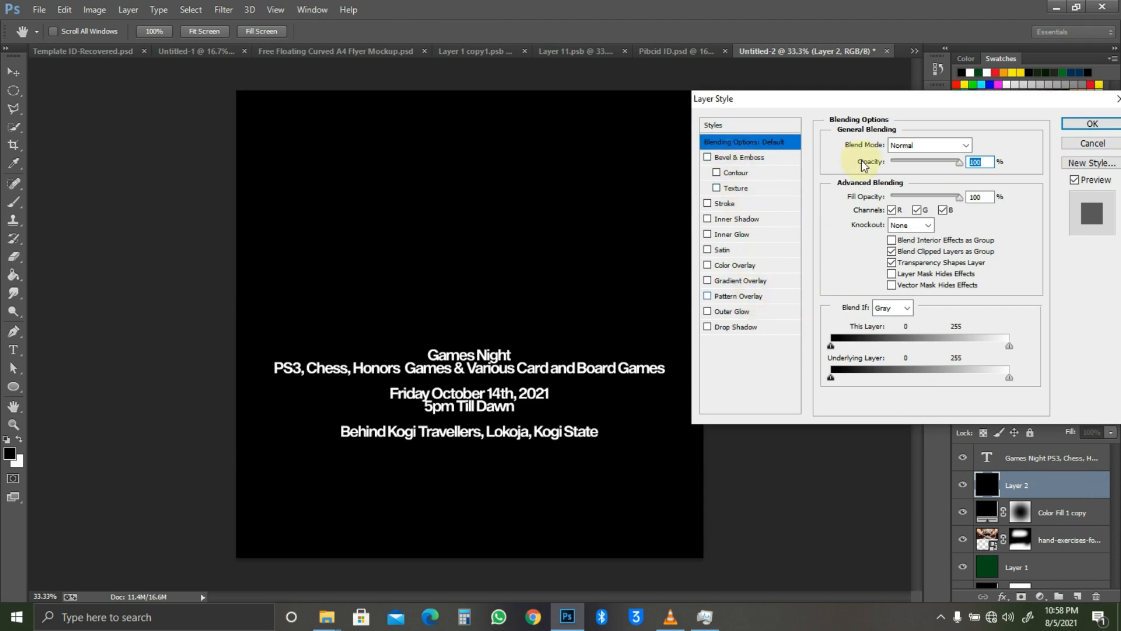
Step: Apply a grey textured Pattern Overlay to Layer 2 at 202% scale
{"action": "left_click", "coordinate": [739, 296]}
{"action": "left_click", "coordinate": [925, 193]}
{"action": "left_click", "coordinate": [880, 238]}
{"action": "left_click", "coordinate": [1009, 284]}
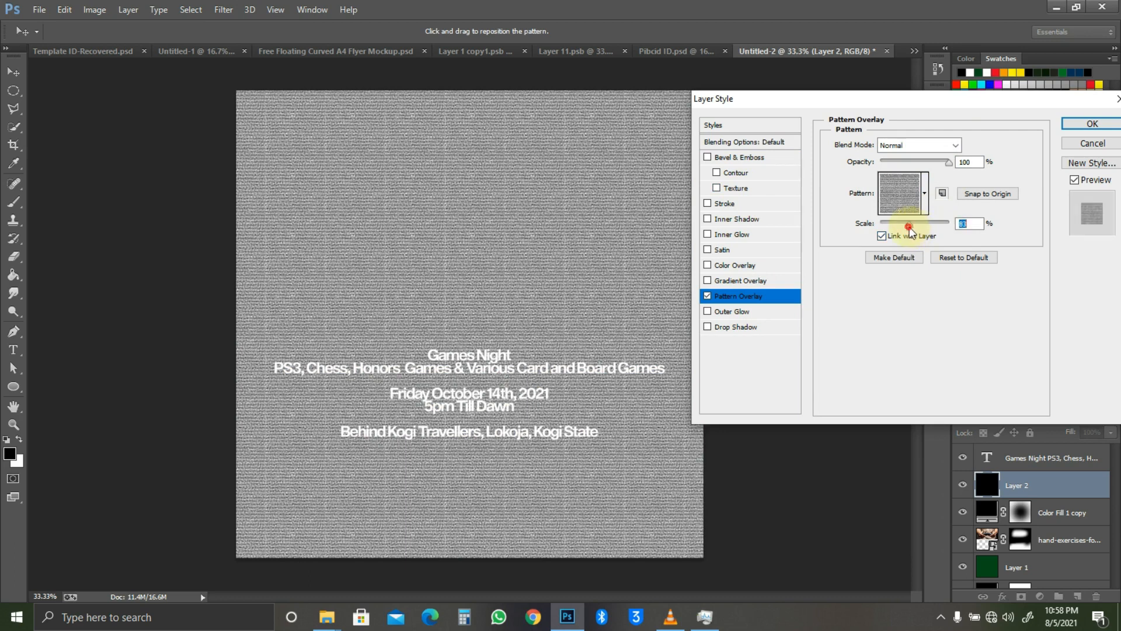
{"action": "left_click_drag", "start_coordinate": [915, 230], "coordinate": [908, 232]}
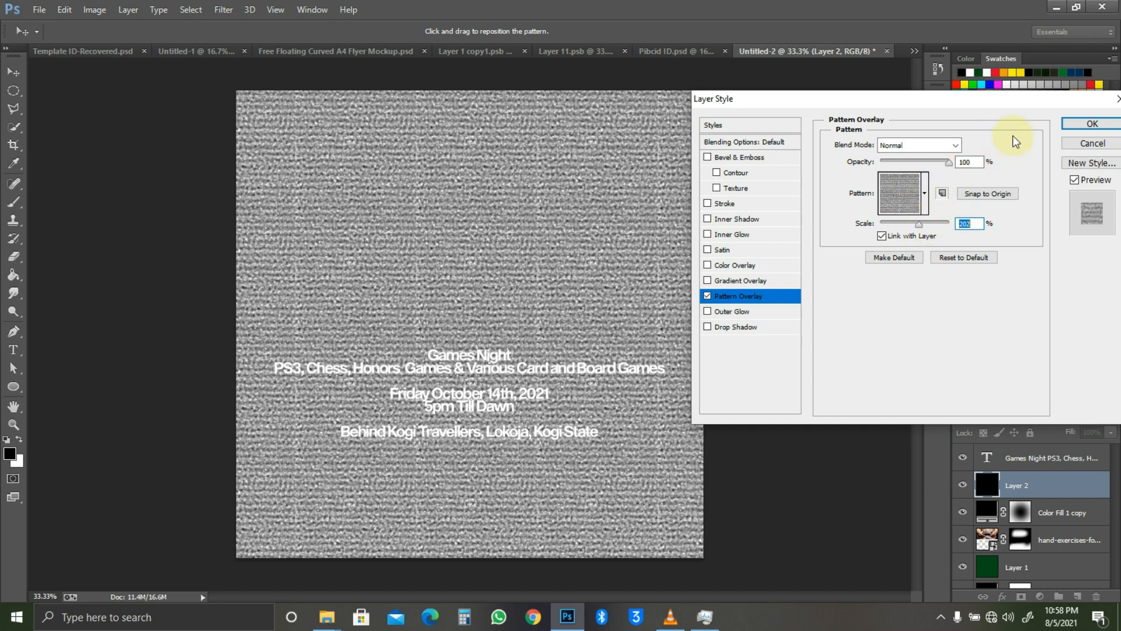
{"action": "left_click", "coordinate": [1076, 123]}
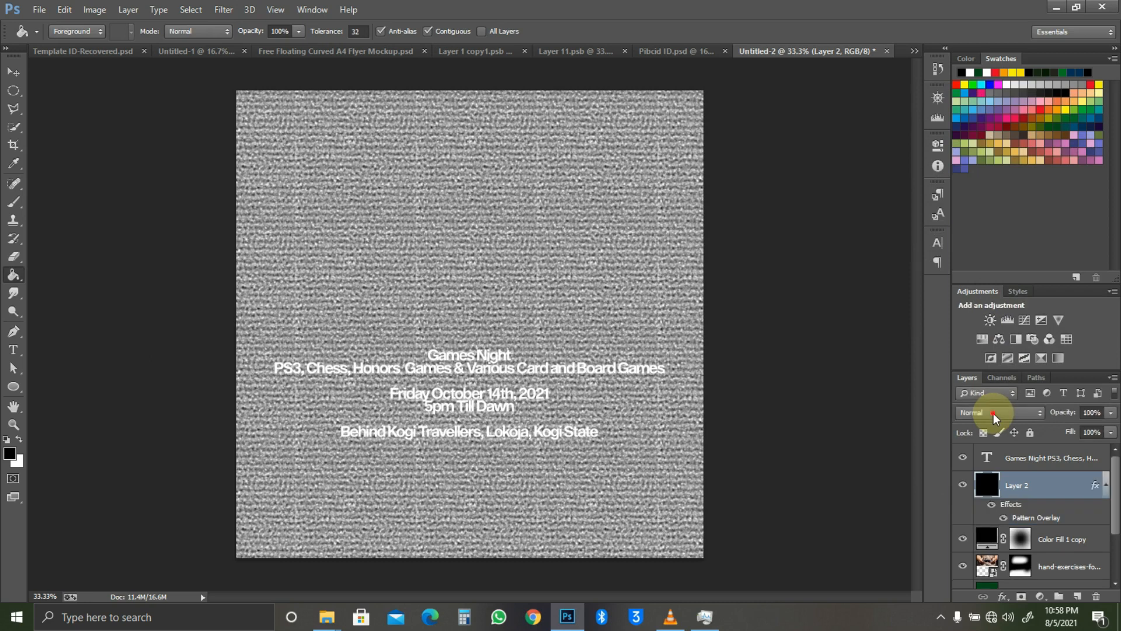
Step: Try Screen, Vivid Light, Overlay and Exclusion blend modes, then set Layer 2 to Darken at 10% opacity
{"action": "left_click", "coordinate": [993, 414]}
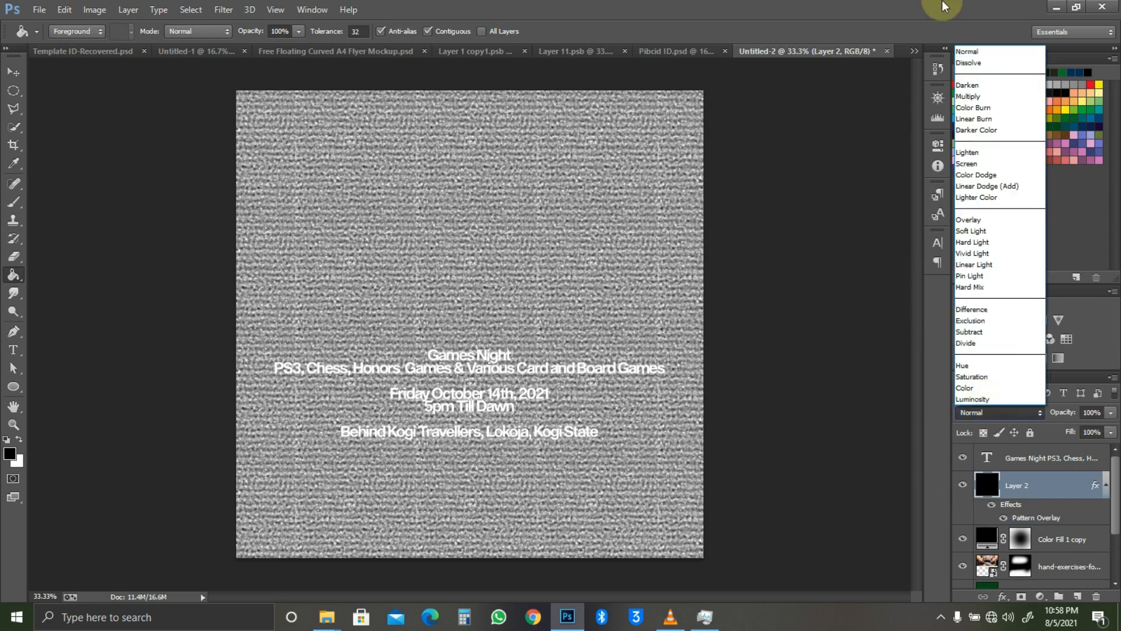
{"action": "left_click", "coordinate": [982, 165]}
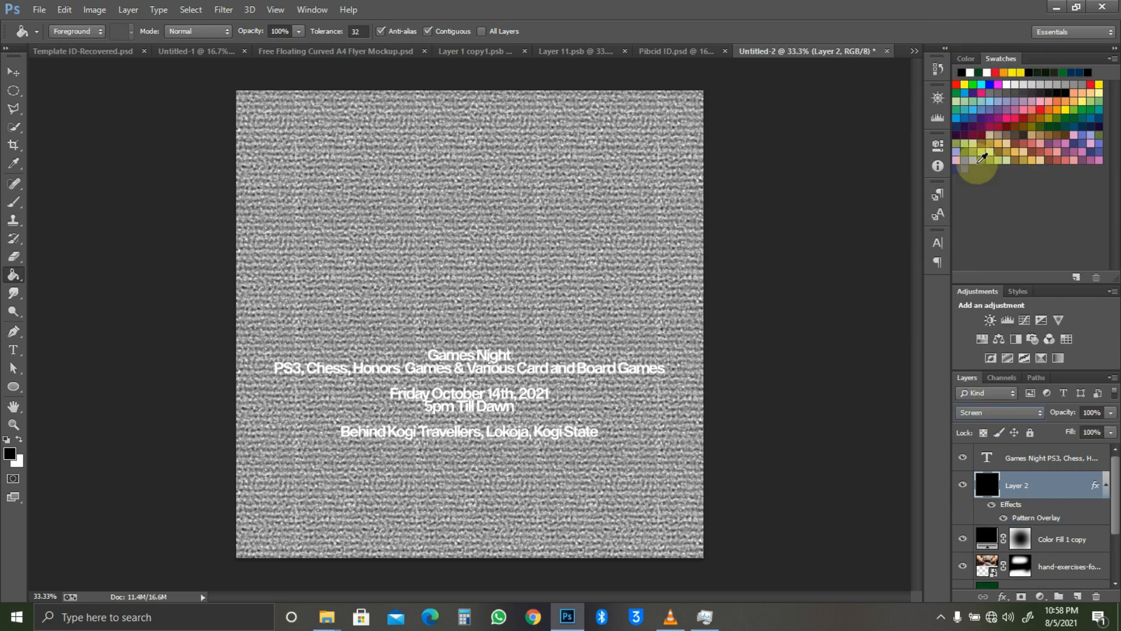
{"action": "left_click", "coordinate": [1006, 411]}
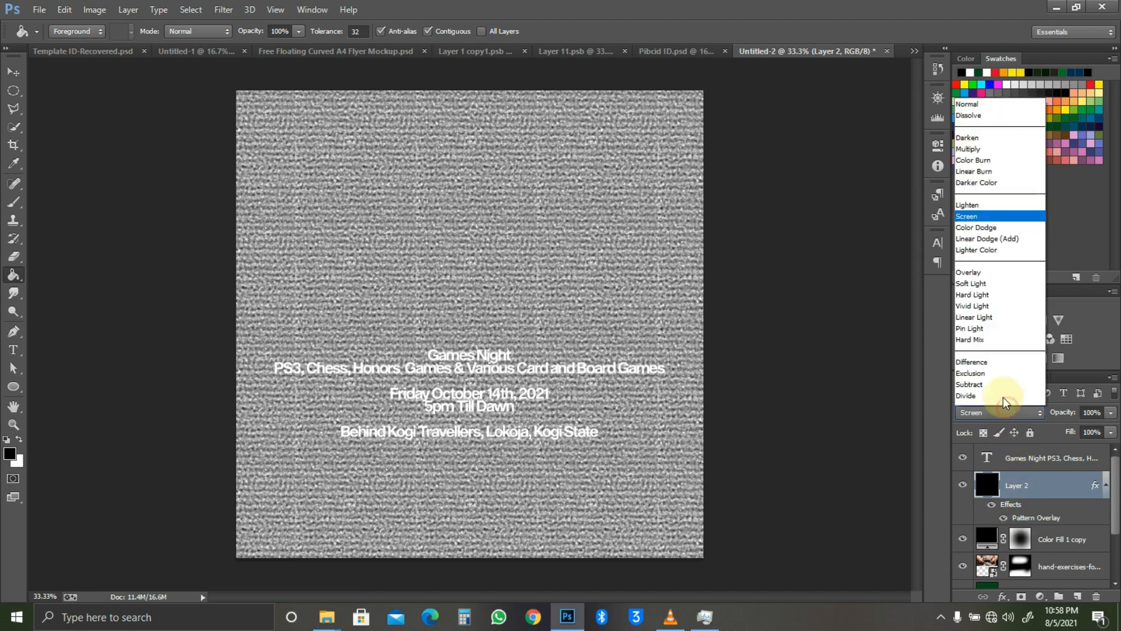
{"action": "left_click", "coordinate": [981, 255]}
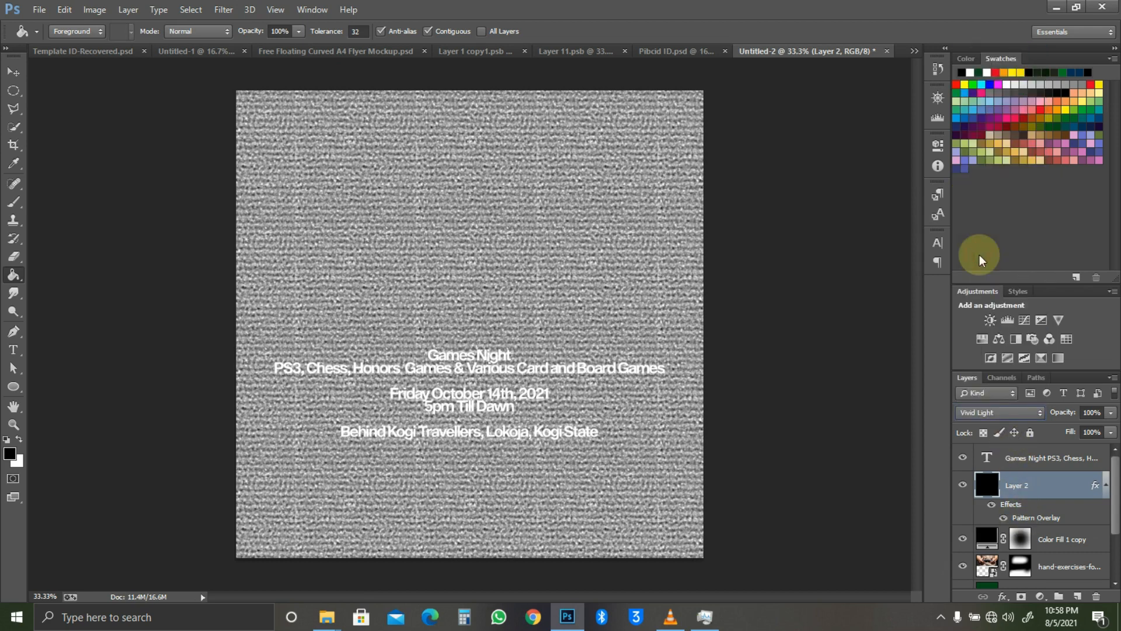
{"action": "left_click", "coordinate": [998, 413]}
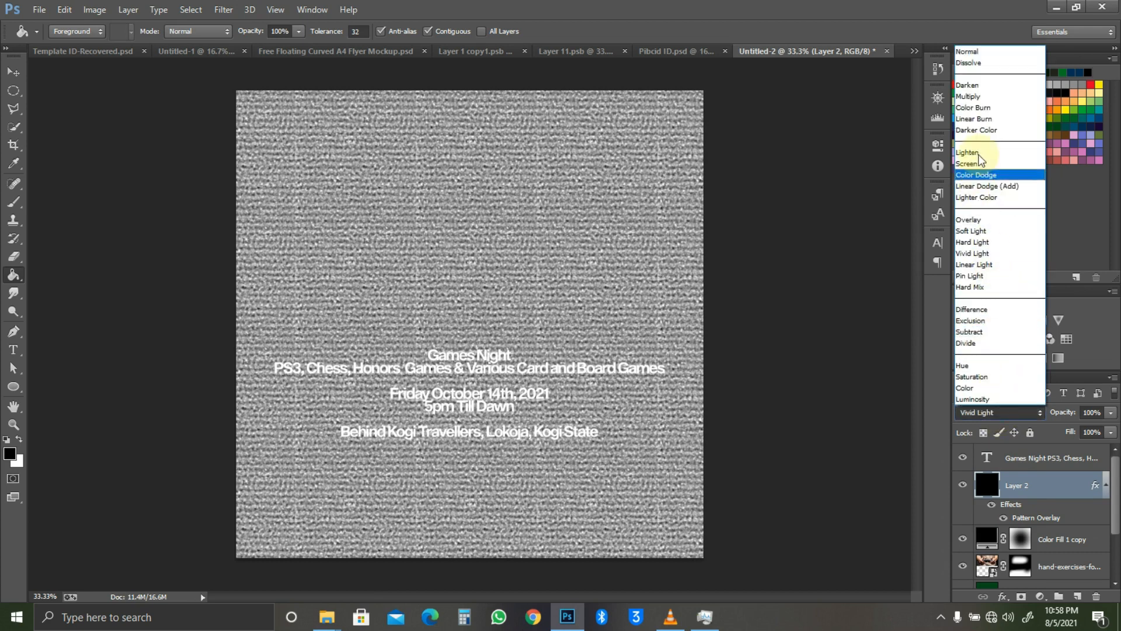
{"action": "left_click", "coordinate": [1000, 220]}
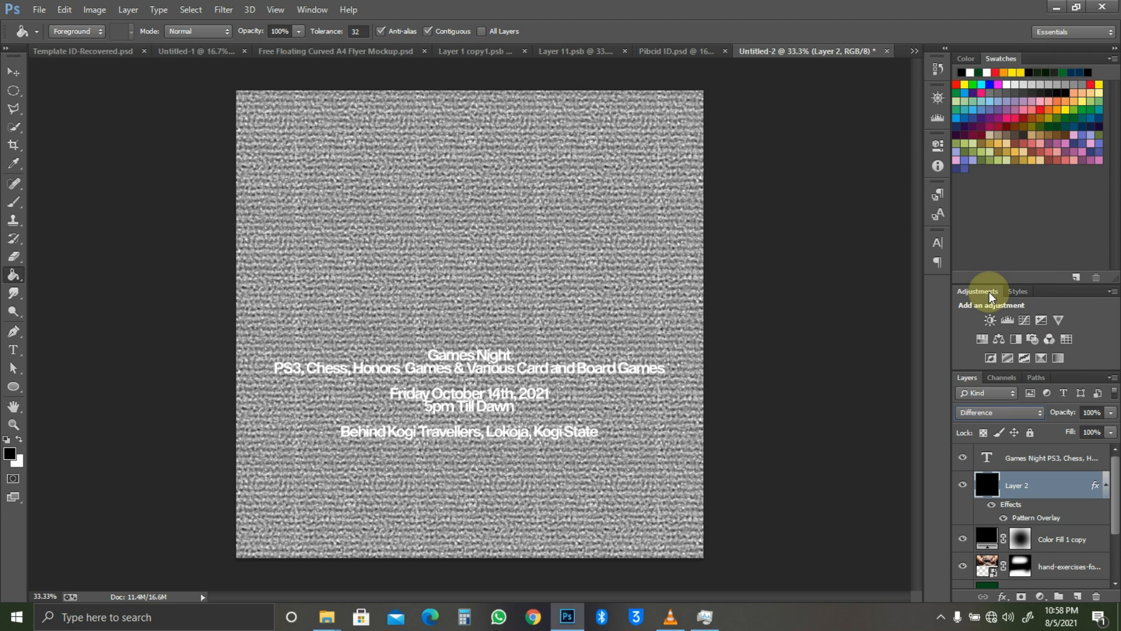
{"action": "key", "text": "Down"}
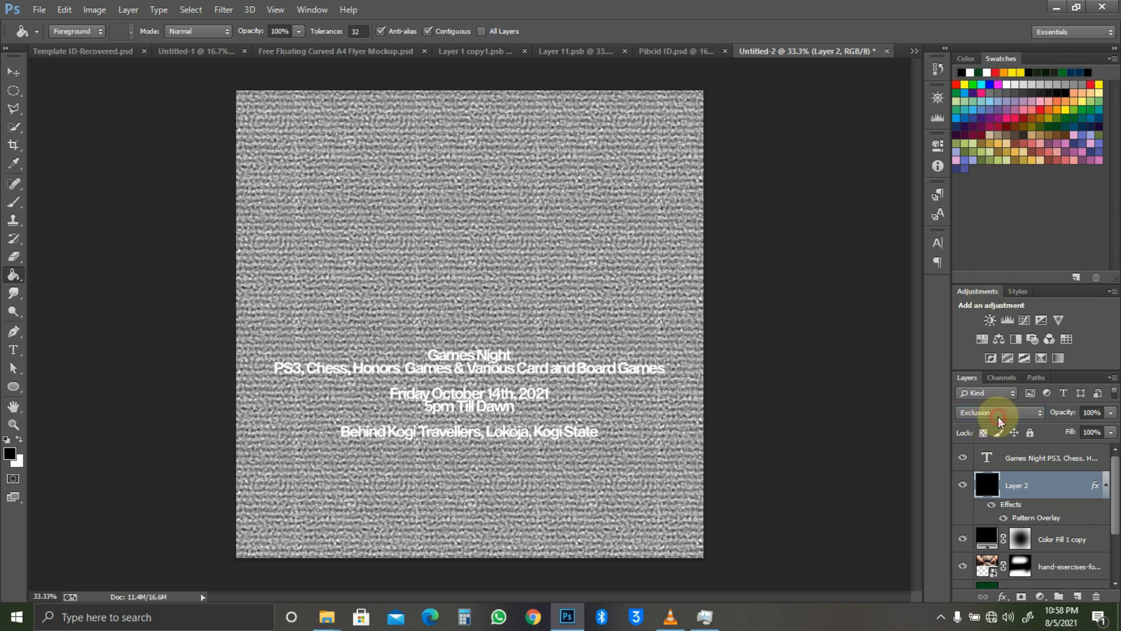
{"action": "left_click", "coordinate": [999, 417]}
{"action": "left_click", "coordinate": [1012, 86]}
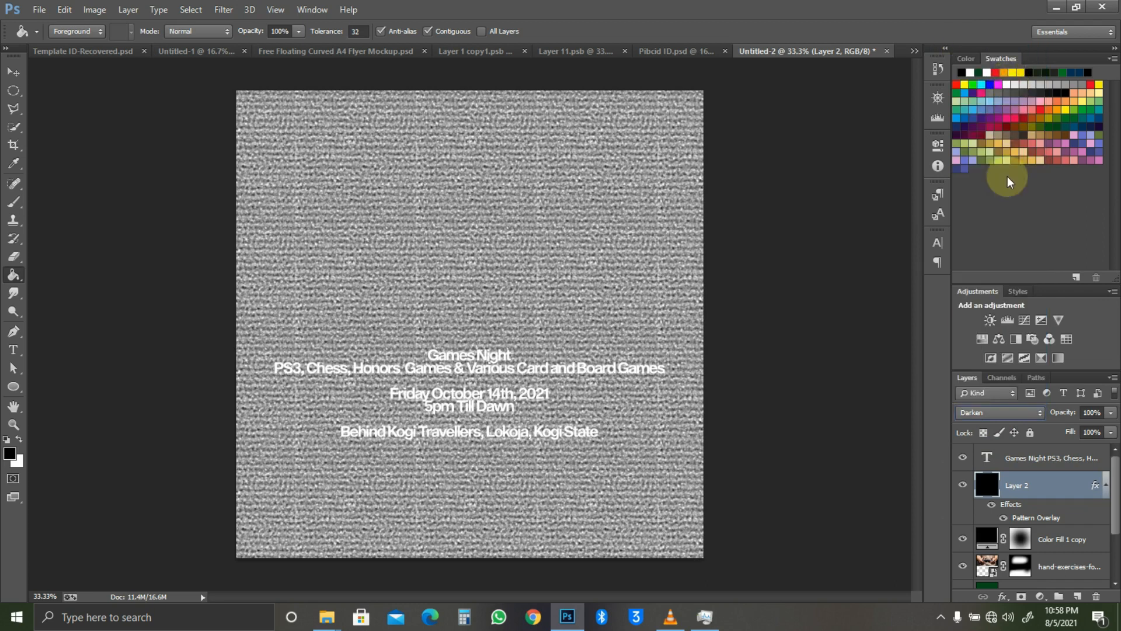
{"action": "left_click_drag", "start_coordinate": [1049, 413], "coordinate": [1072, 414]}
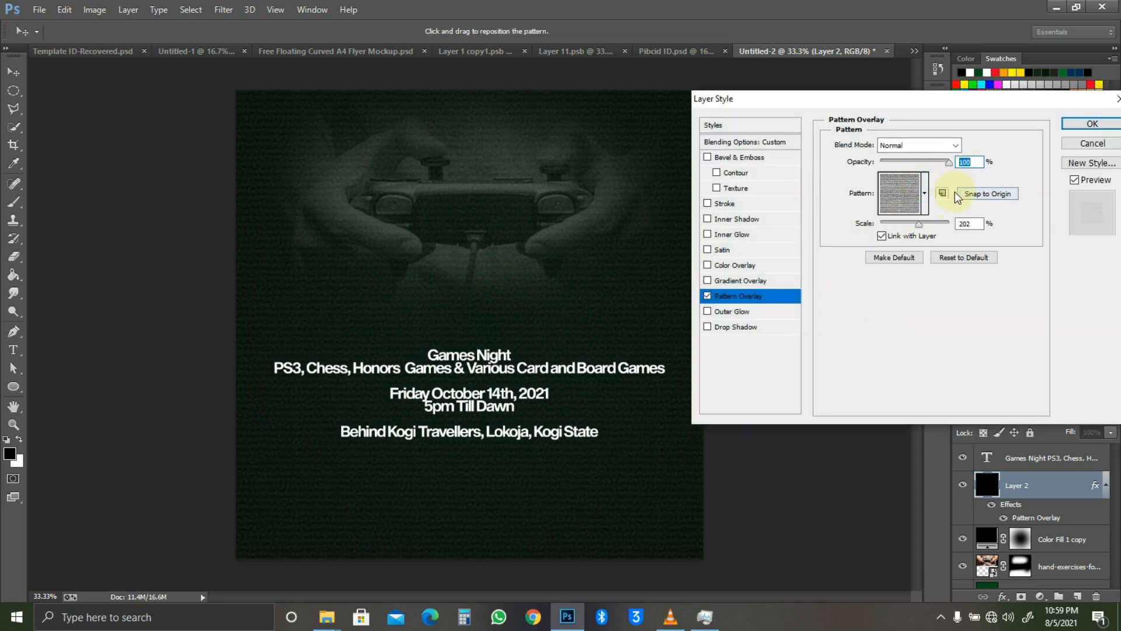
Step: Reconfirm Layer 2's Pattern Overlay settings without changing the pattern
{"action": "left_click", "coordinate": [925, 200]}
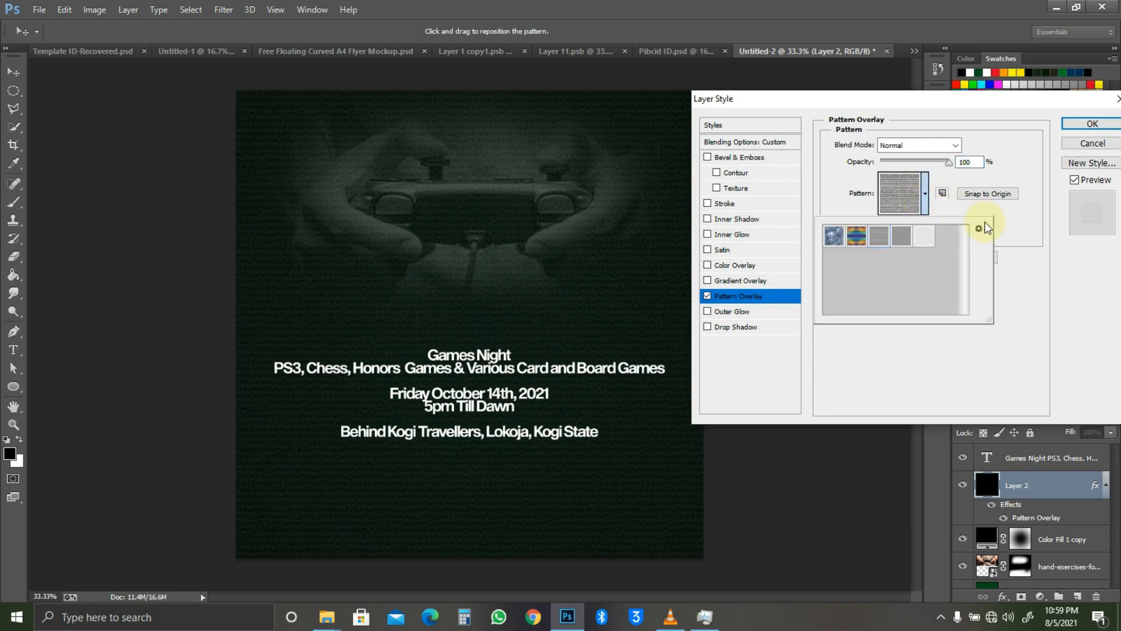
{"action": "left_click", "coordinate": [1016, 228]}
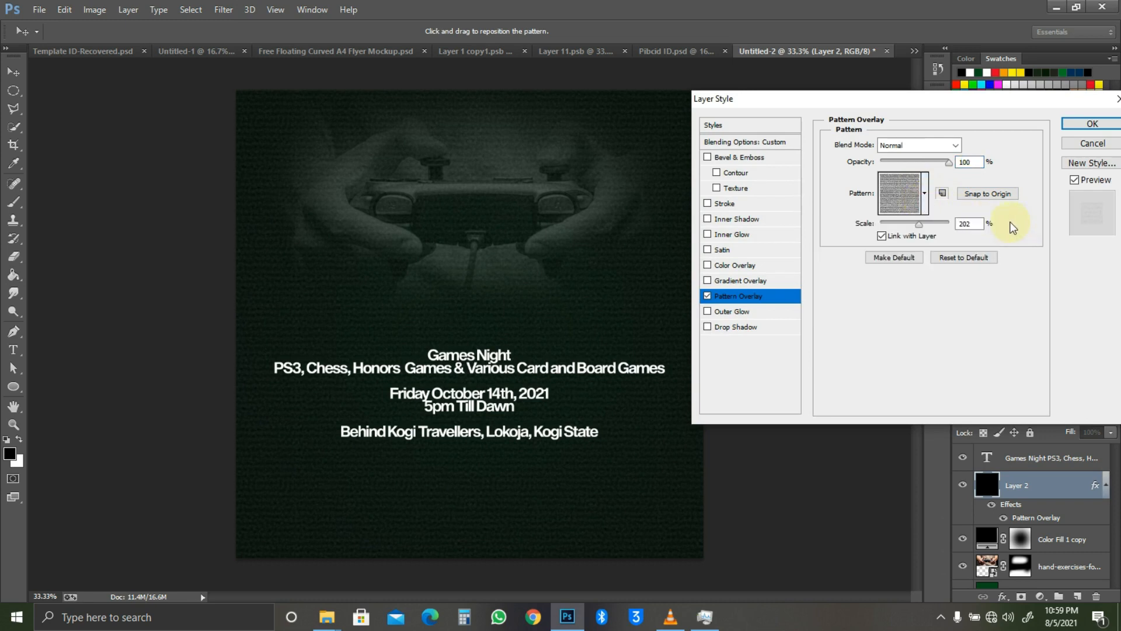
{"action": "left_click", "coordinate": [1092, 132]}
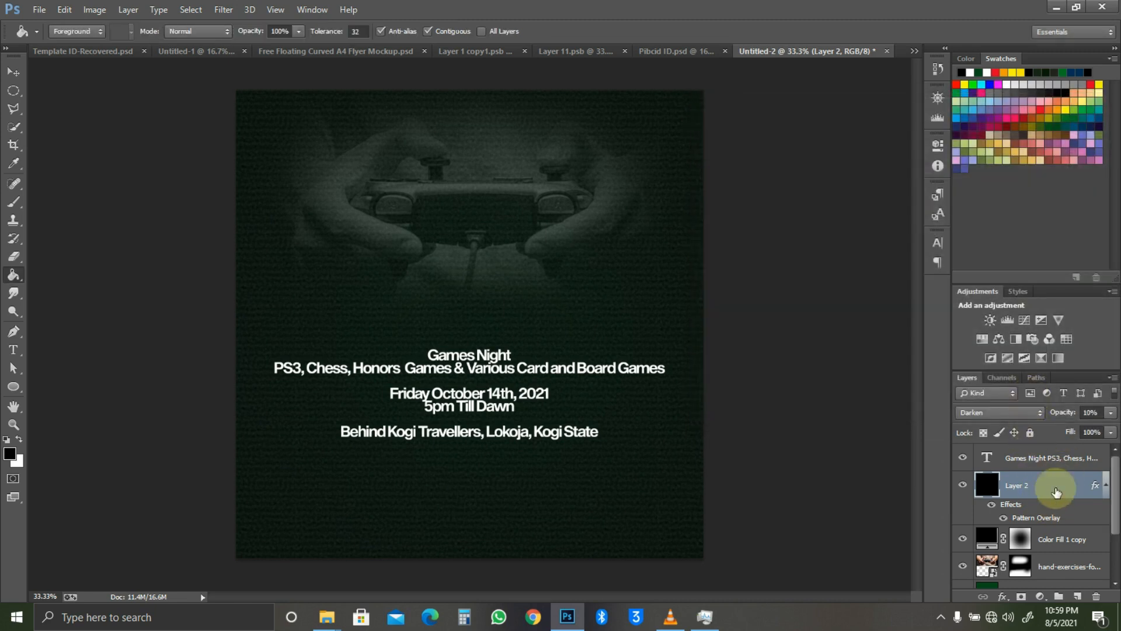
{"action": "right_click", "coordinate": [1057, 487]}
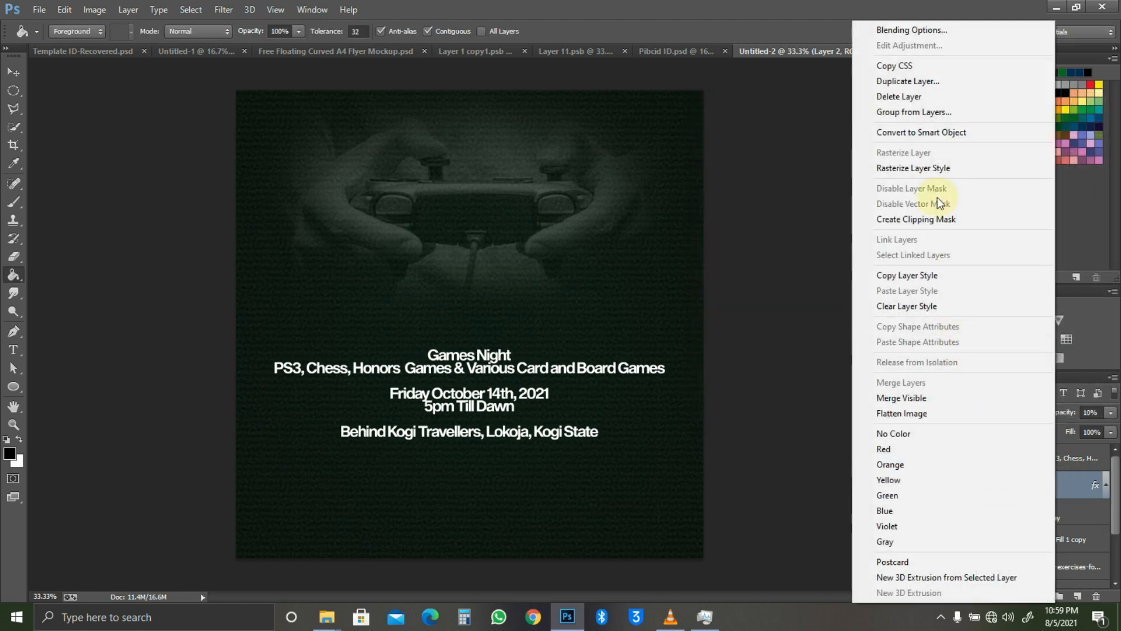
Step: Rasterize Layer 2's pattern effect, then test a rotation and cancel the transform
{"action": "left_click", "coordinate": [938, 167]}
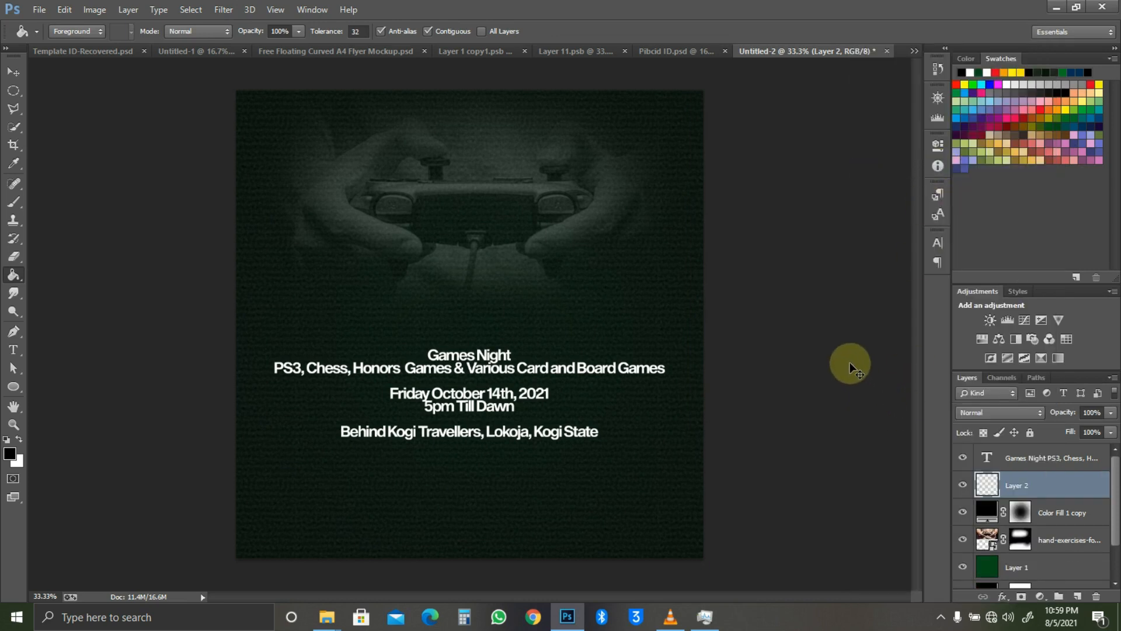
{"action": "key", "text": "ctrl+t"}
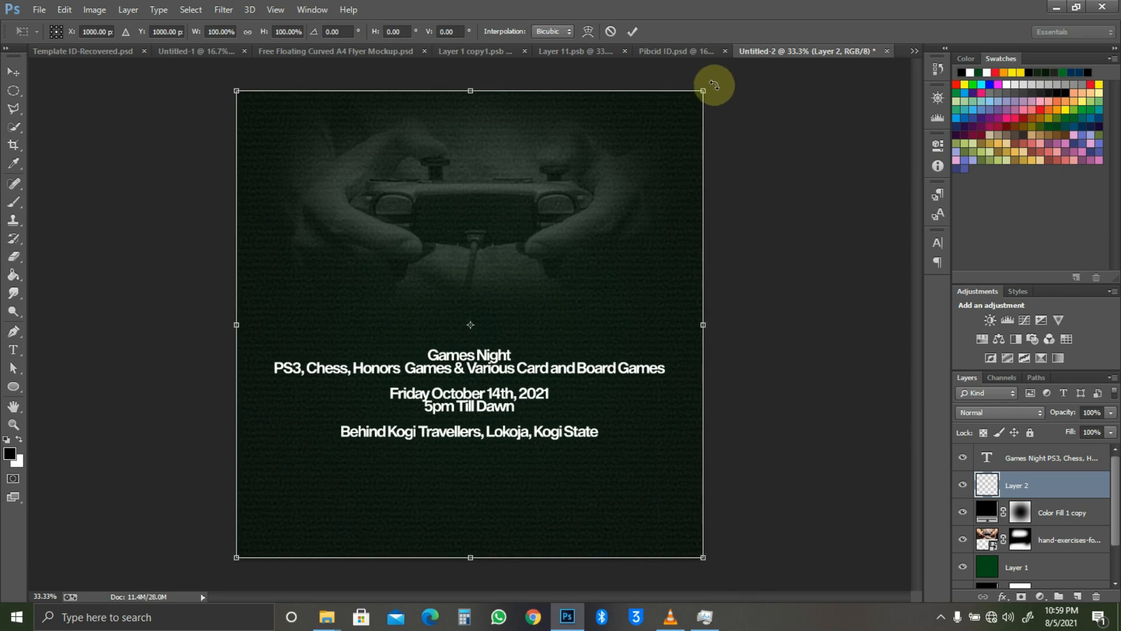
{"action": "left_click_drag", "start_coordinate": [705, 89], "coordinate": [804, 104]}
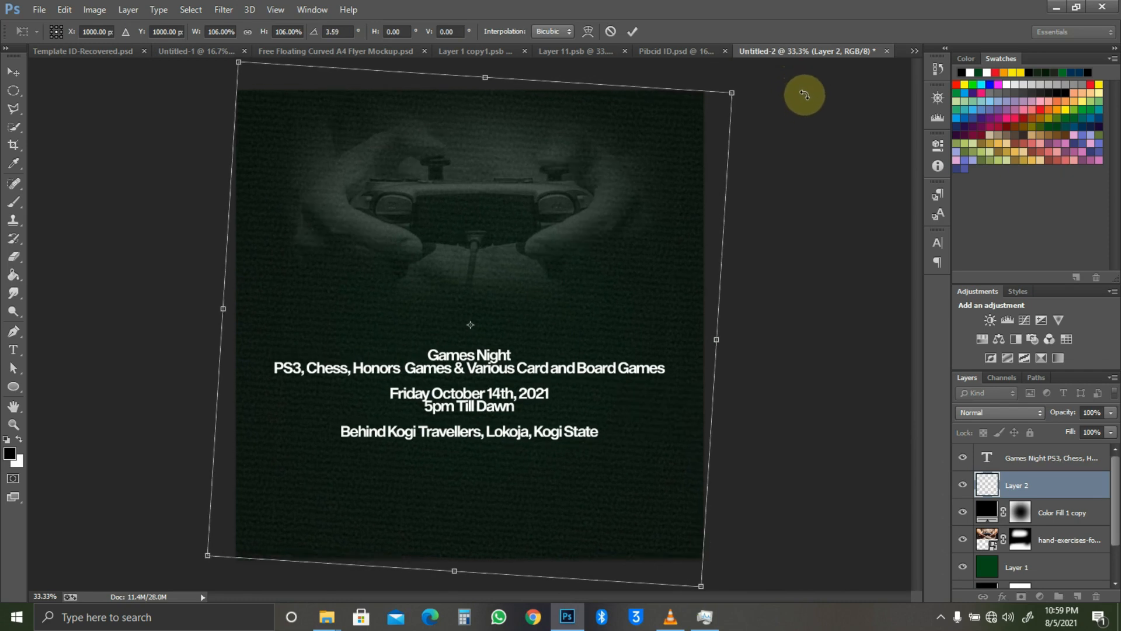
{"action": "key", "text": "g"}
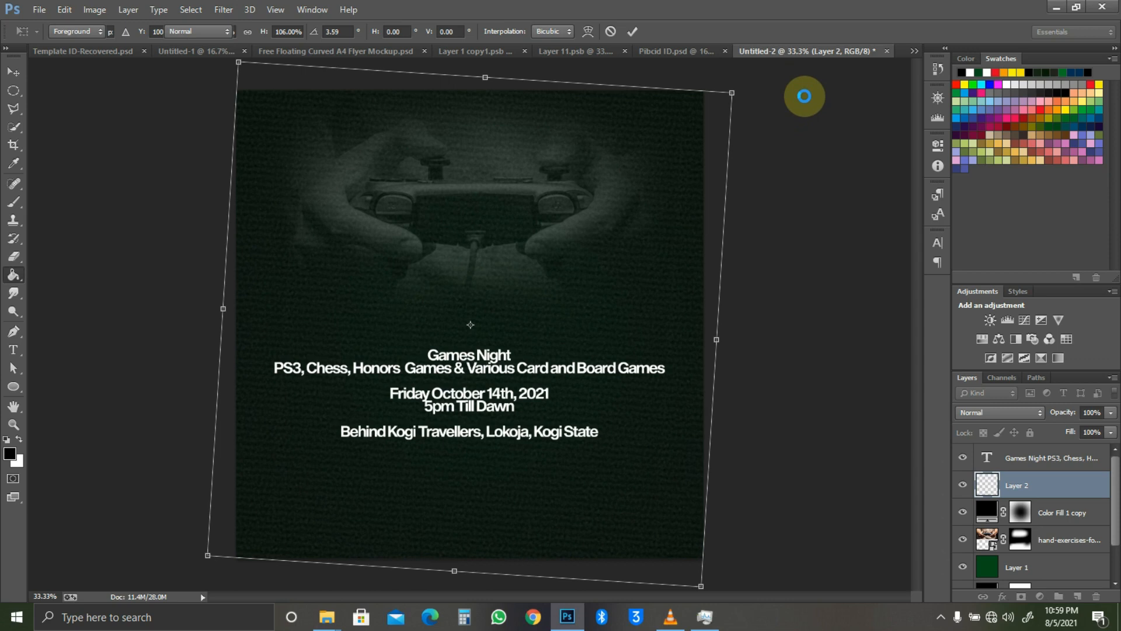
{"action": "key", "text": "Return"}
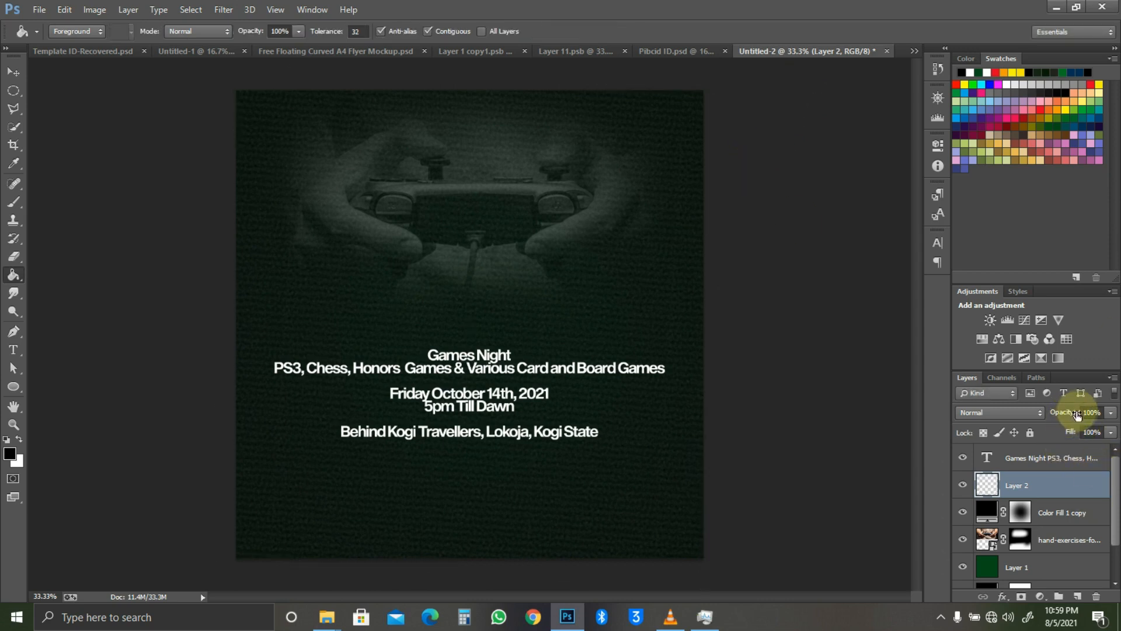
Step: Lower Layer 2's opacity to 40%, then pick the 2020 YOUTH WEEK copy image in the folder
{"action": "left_click_drag", "start_coordinate": [1076, 414], "coordinate": [1062, 413]}
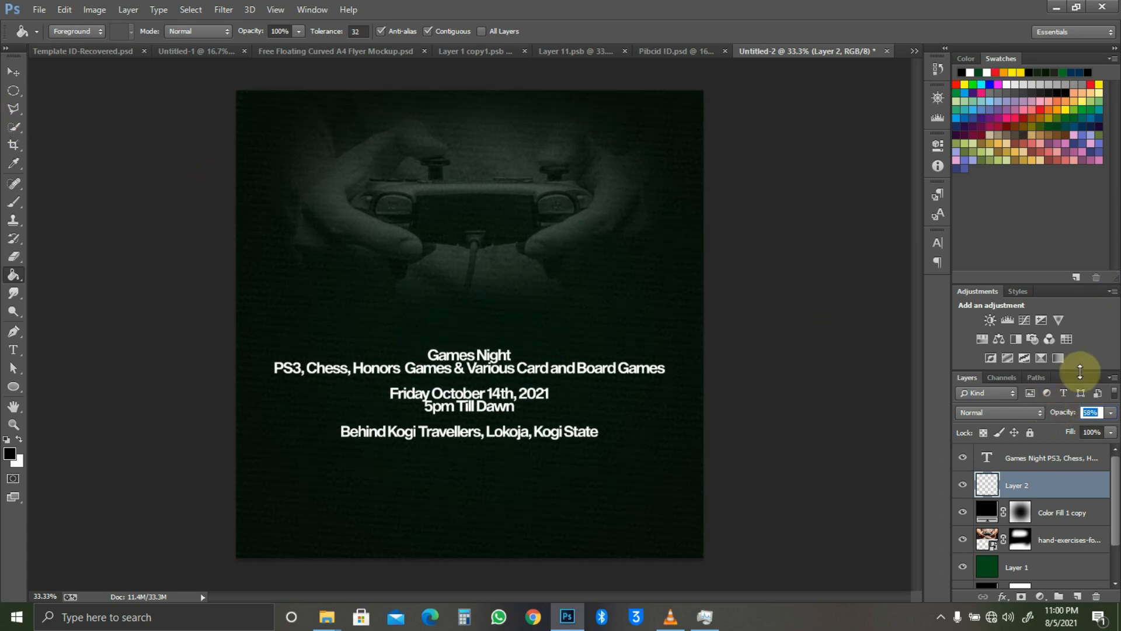
{"action": "left_click_drag", "start_coordinate": [1062, 415], "coordinate": [1059, 415]}
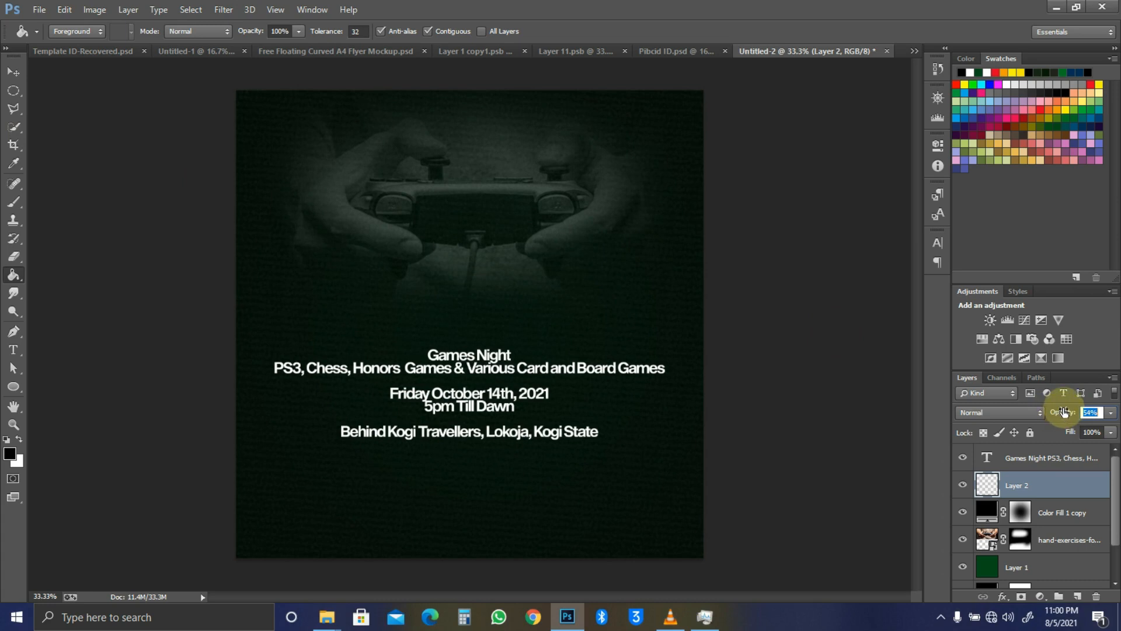
{"action": "type", "text": "4"}
{"action": "left_click", "coordinate": [12, 71]}
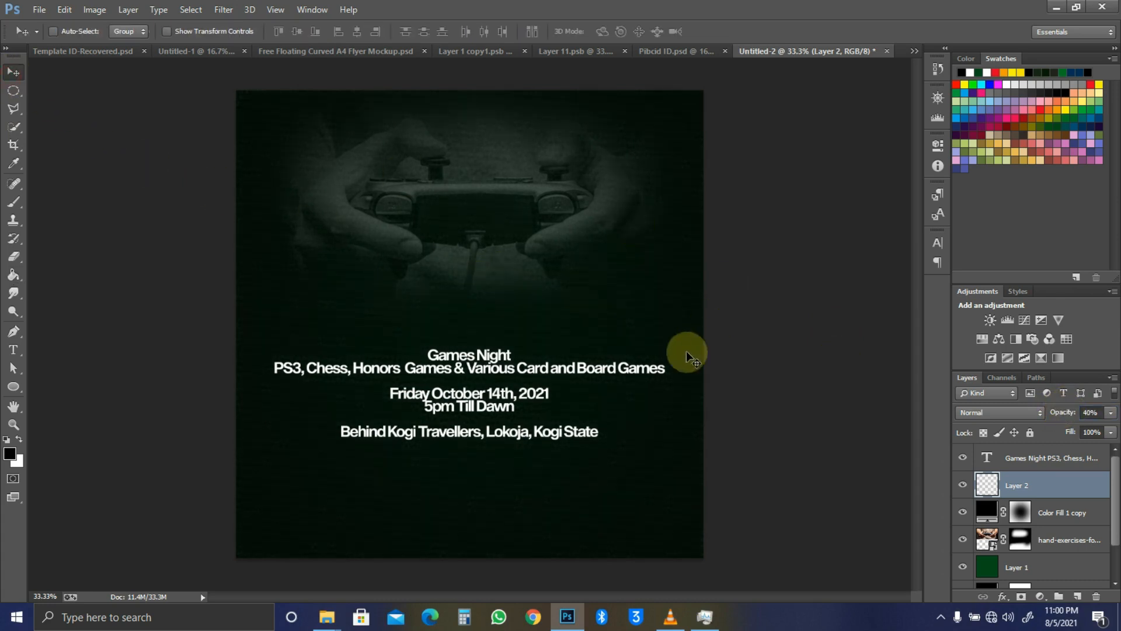
{"action": "left_click", "coordinate": [1046, 467]}
{"action": "left_click", "coordinate": [1068, 482]}
{"action": "scroll", "coordinate": [1082, 477], "scroll_direction": "down", "scroll_amount": 2}
{"action": "scroll", "coordinate": [1083, 540], "scroll_direction": "up", "scroll_amount": 3}
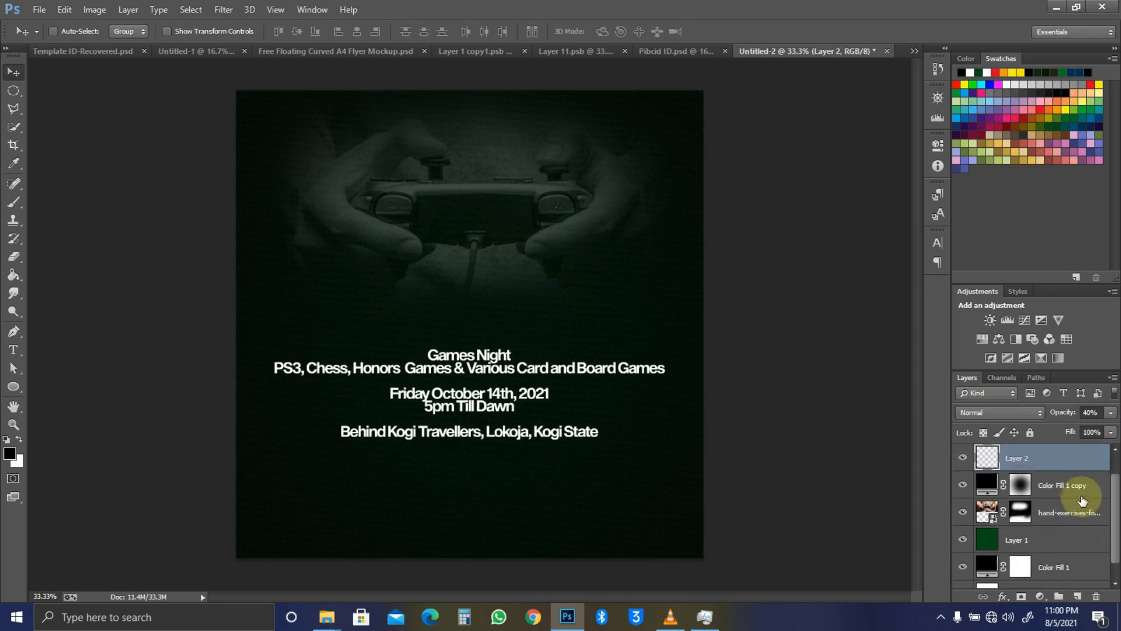
{"action": "key", "text": "alt+Tab"}
{"action": "left_click", "coordinate": [328, 222]}
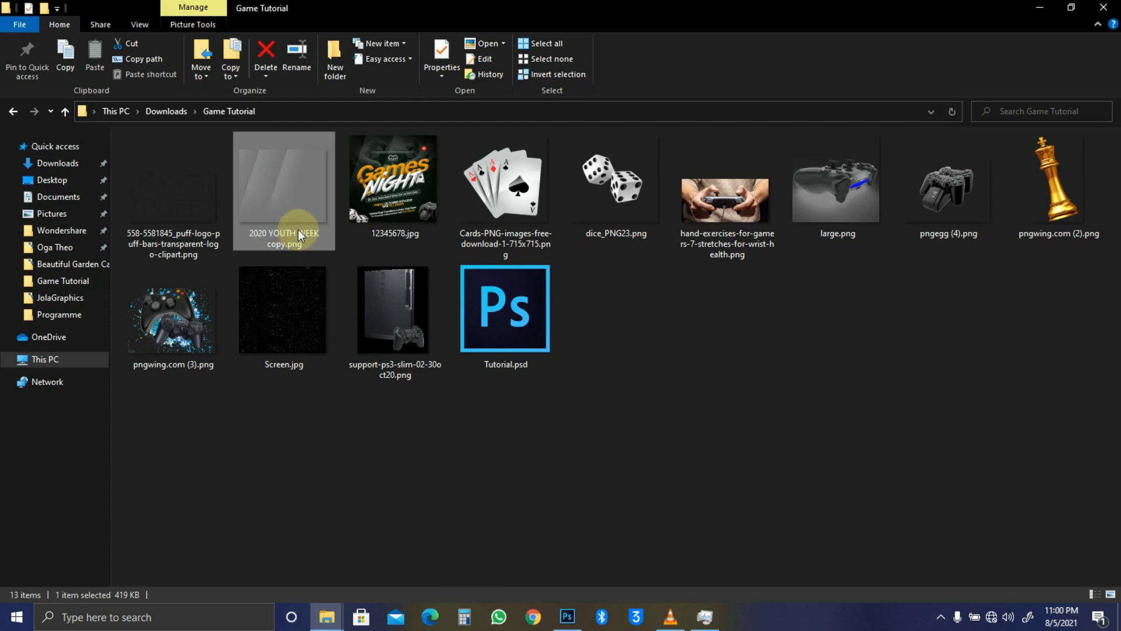
Step: Place the 2020 YOUTH WEEK copy light streaks, shift them up, and set 34% opacity
{"action": "key", "text": "alt+Tab"}
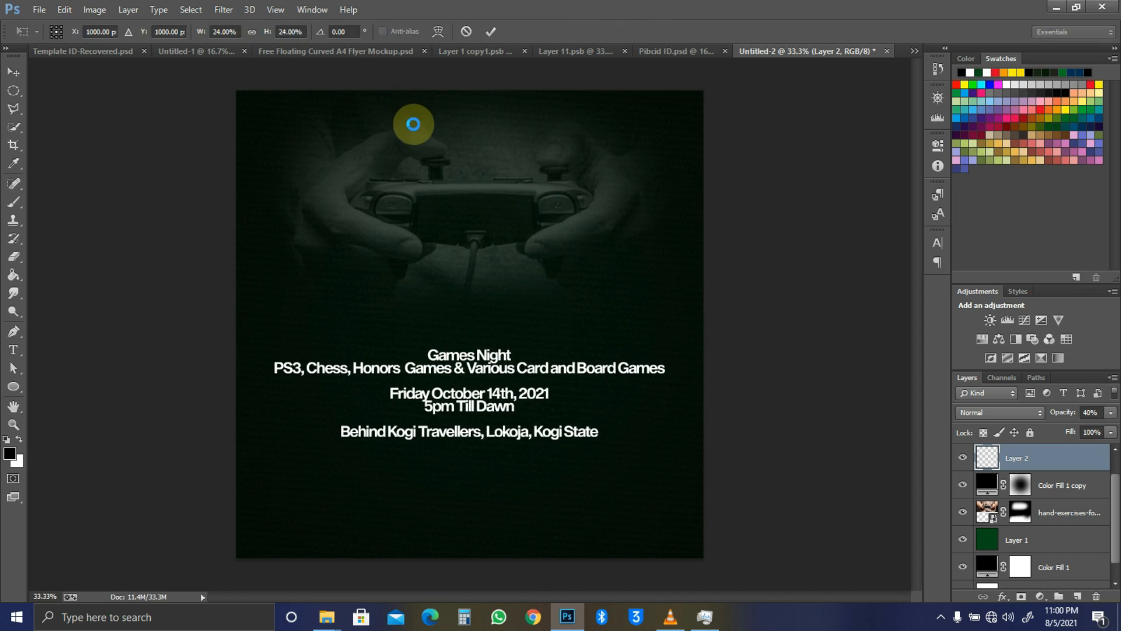
{"action": "key", "text": "Return"}
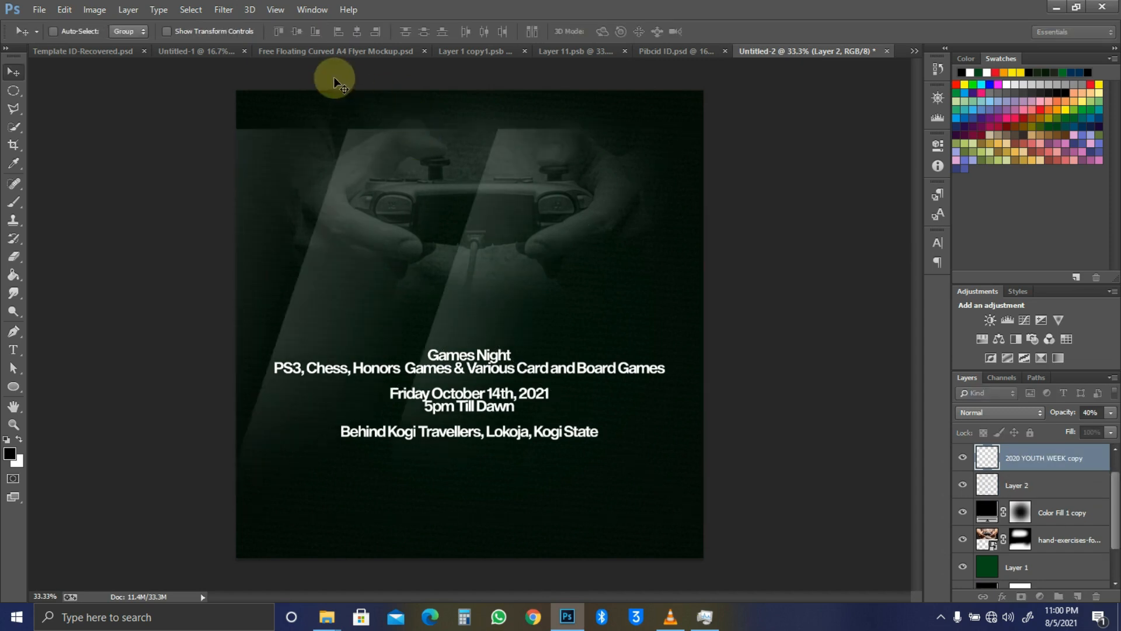
{"action": "key", "text": "ctrl+a"}
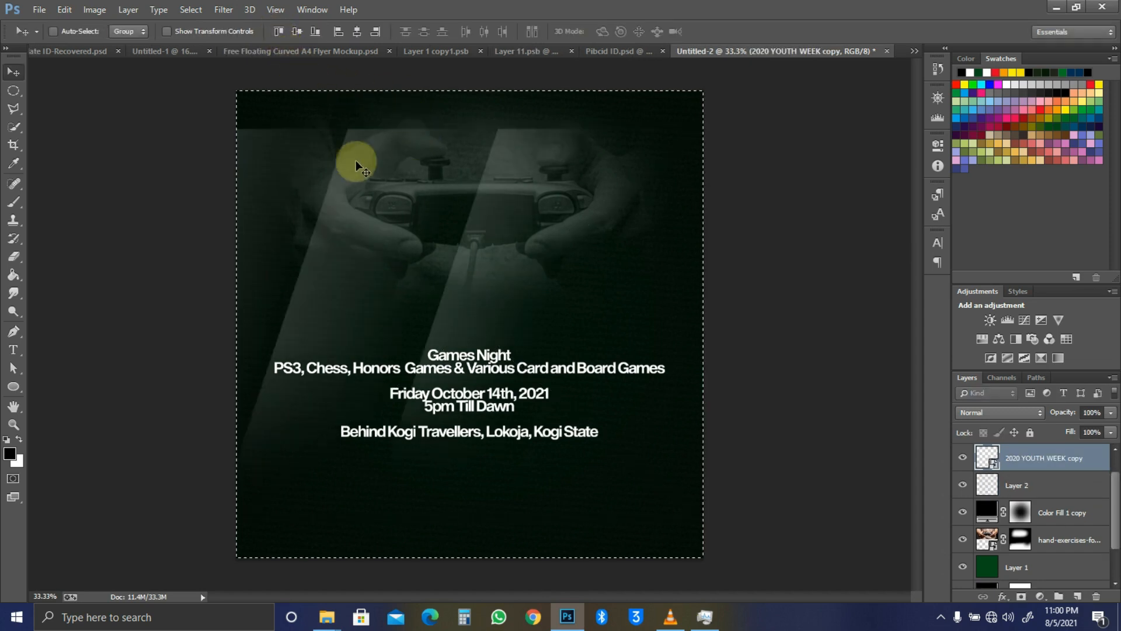
{"action": "left_click_drag", "start_coordinate": [356, 161], "coordinate": [397, 197]}
{"action": "key", "text": "ctrl+d"}
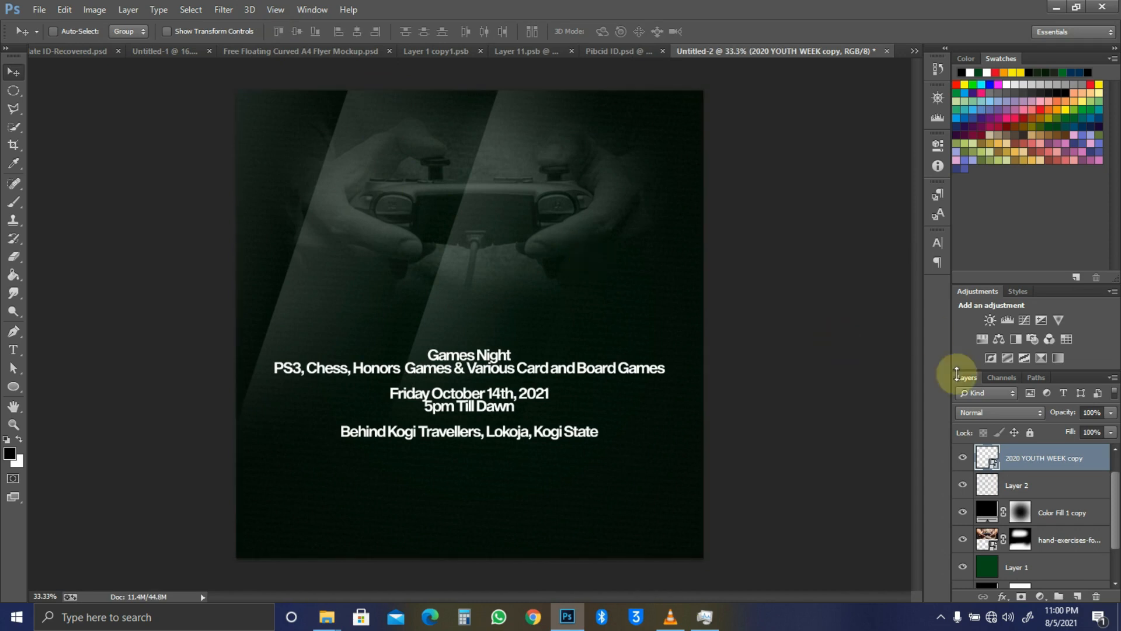
{"action": "mouse_move", "coordinate": [1073, 413]}
{"action": "left_mouse_down"}
{"action": "mouse_move", "coordinate": [996, 407]}
{"action": "mouse_move", "coordinate": [1070, 415]}
{"action": "mouse_move", "coordinate": [1060, 415]}
{"action": "left_mouse_up"}
{"action": "left_click", "coordinate": [1083, 412]}
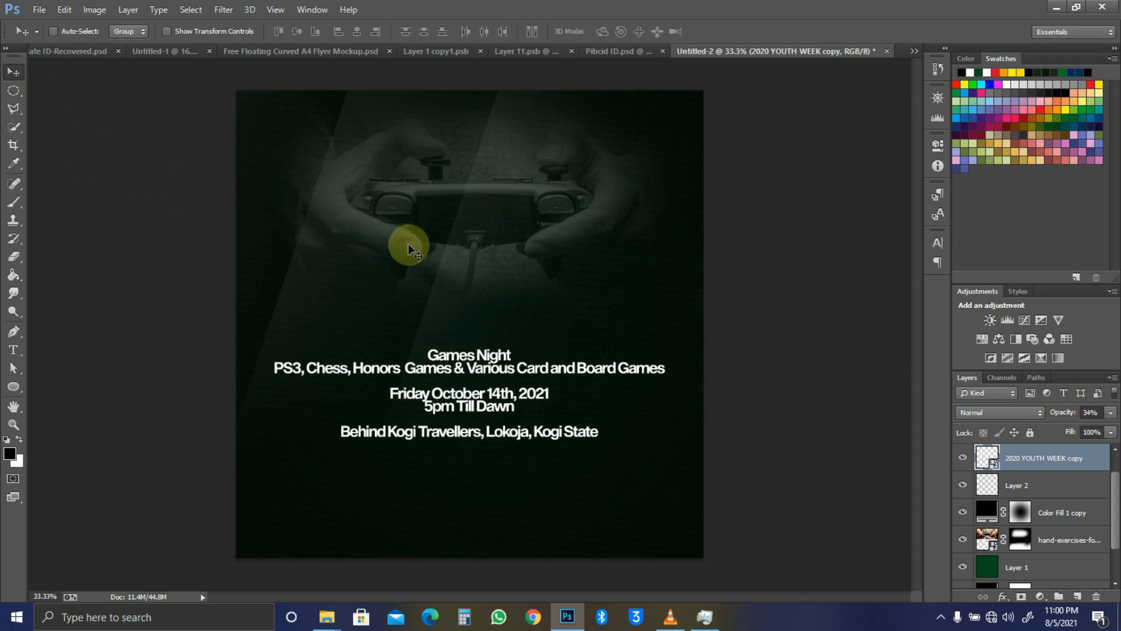
{"action": "left_click", "coordinate": [466, 252]}
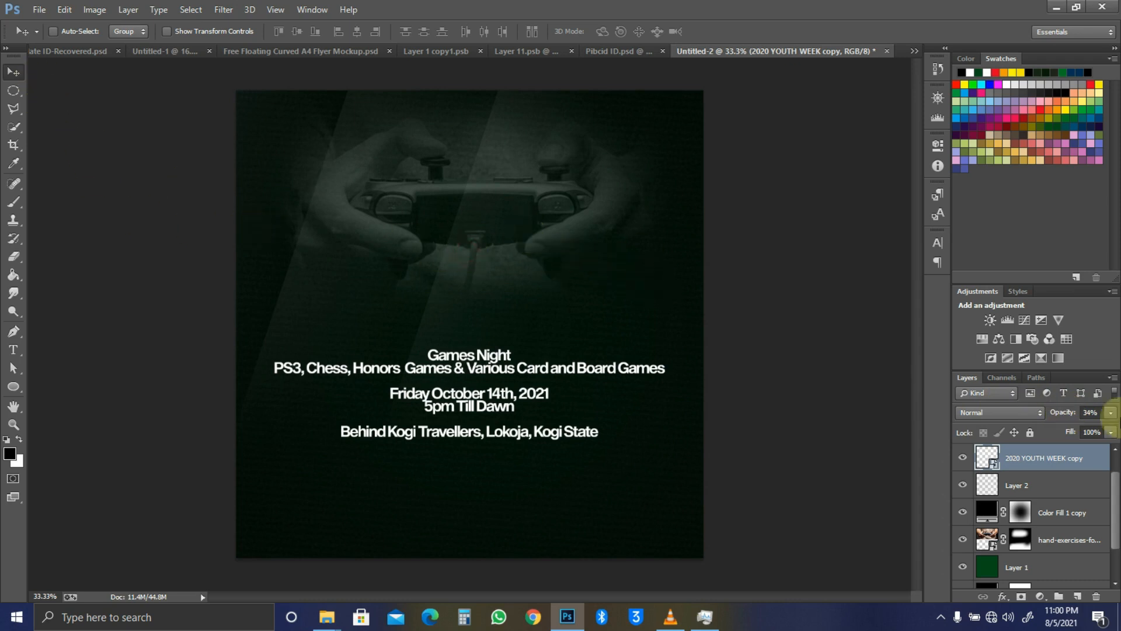
Step: Set the hand-exercises photo layer's opacity to 49%
{"action": "scroll", "coordinate": [1054, 486], "scroll_direction": "down", "scroll_amount": 1}
{"action": "left_click", "coordinate": [1061, 511]}
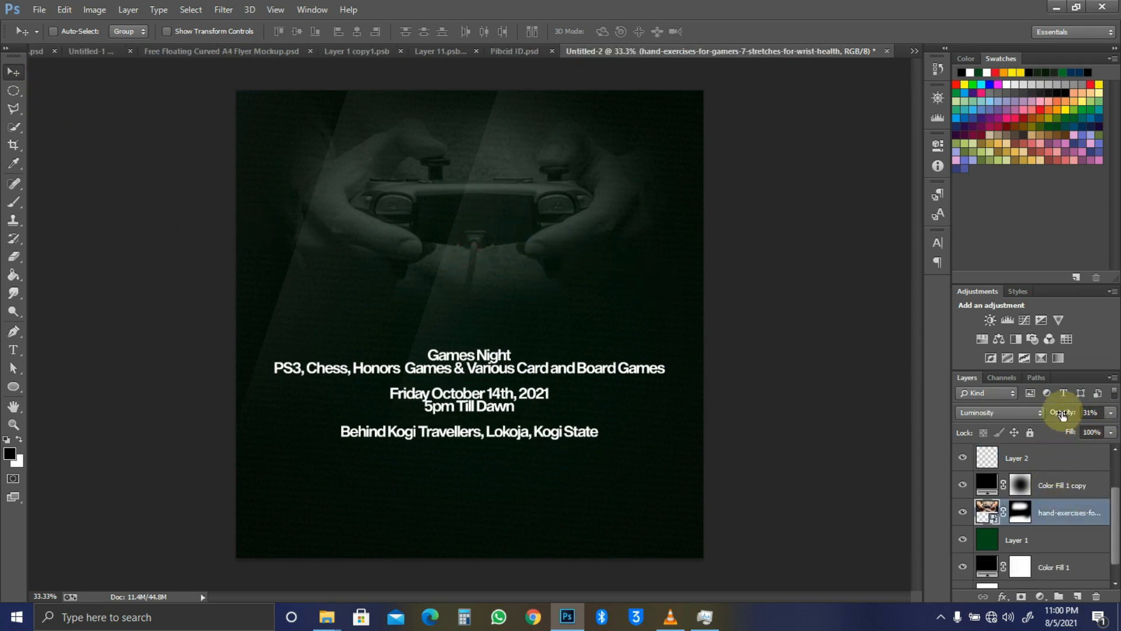
{"action": "mouse_move", "coordinate": [1064, 411]}
{"action": "left_mouse_down"}
{"action": "mouse_move", "coordinate": [1053, 414]}
{"action": "mouse_move", "coordinate": [1063, 415]}
{"action": "left_mouse_up"}
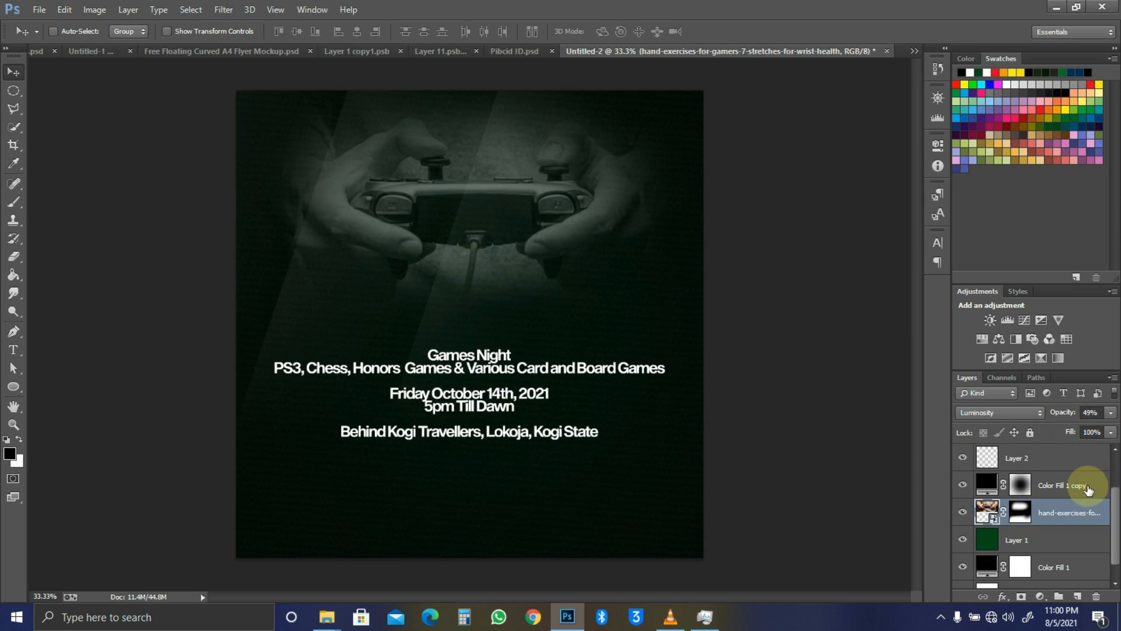
{"action": "key", "text": "alt+Tab"}
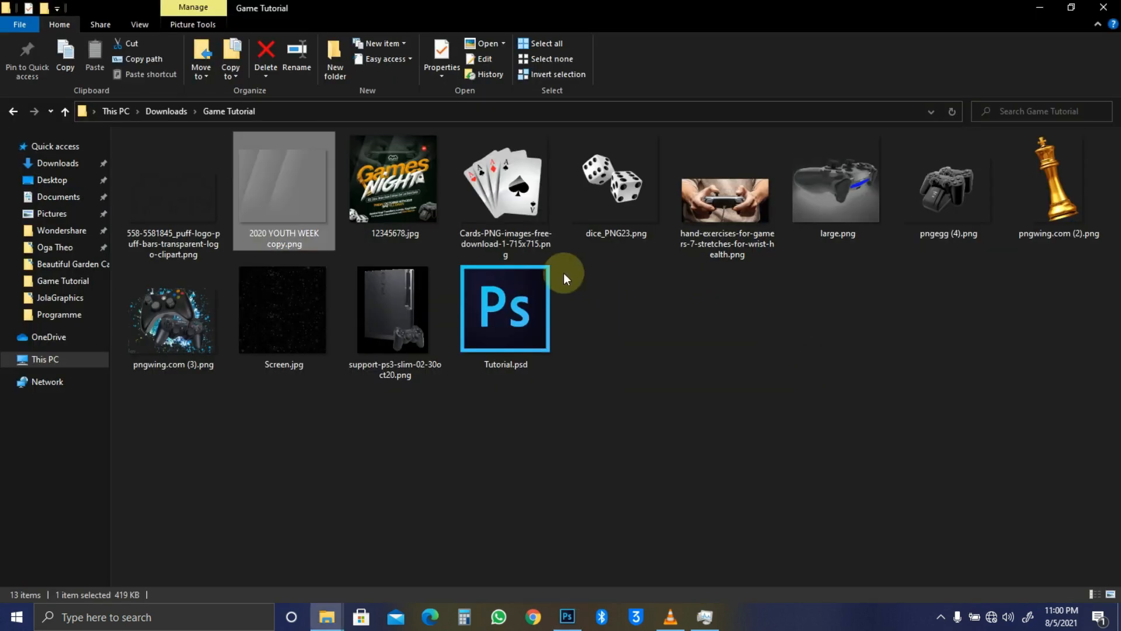
Step: Bring the puff logo into the flyer, shrink it, and move it above the Games Night text
{"action": "left_click", "coordinate": [153, 202]}
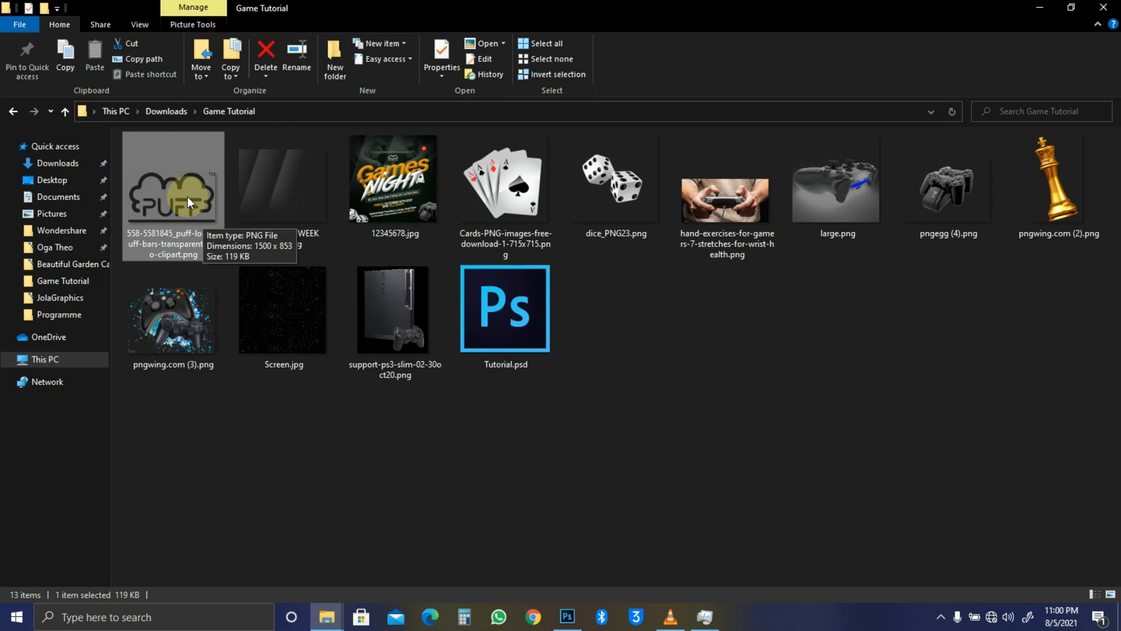
{"action": "left_click_drag", "start_coordinate": [187, 196], "coordinate": [638, 247]}
{"action": "key", "text": "alt+Tab"}
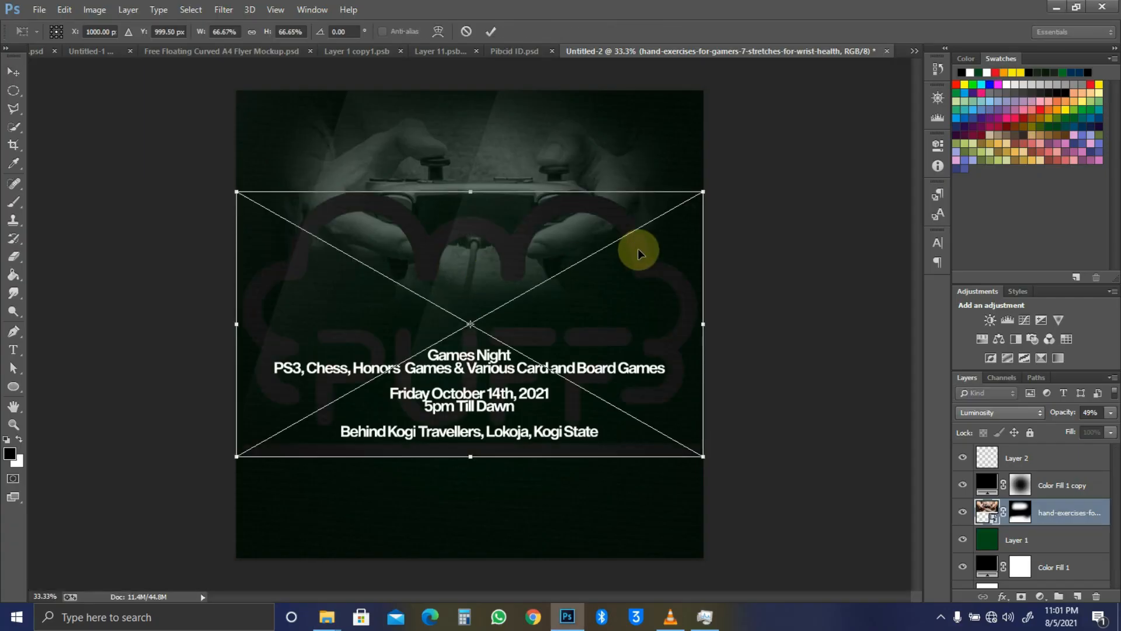
{"action": "left_click_drag", "start_coordinate": [703, 192], "coordinate": [553, 292]}
{"action": "key", "text": "Return"}
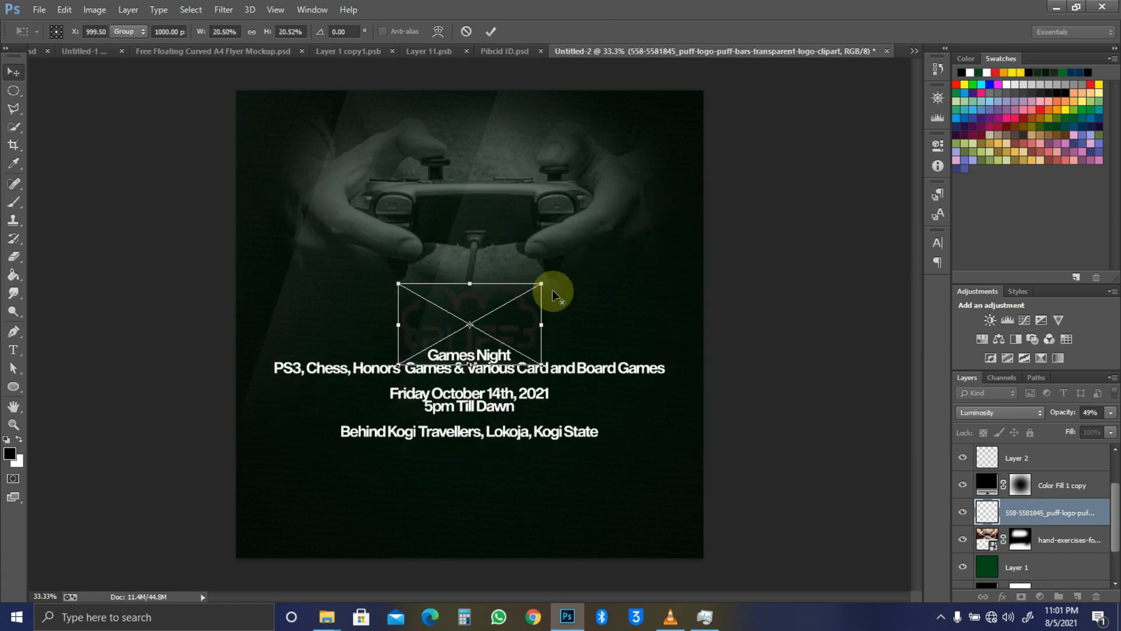
{"action": "left_click_drag", "start_coordinate": [516, 308], "coordinate": [547, 246]}
{"action": "key", "text": "0"}
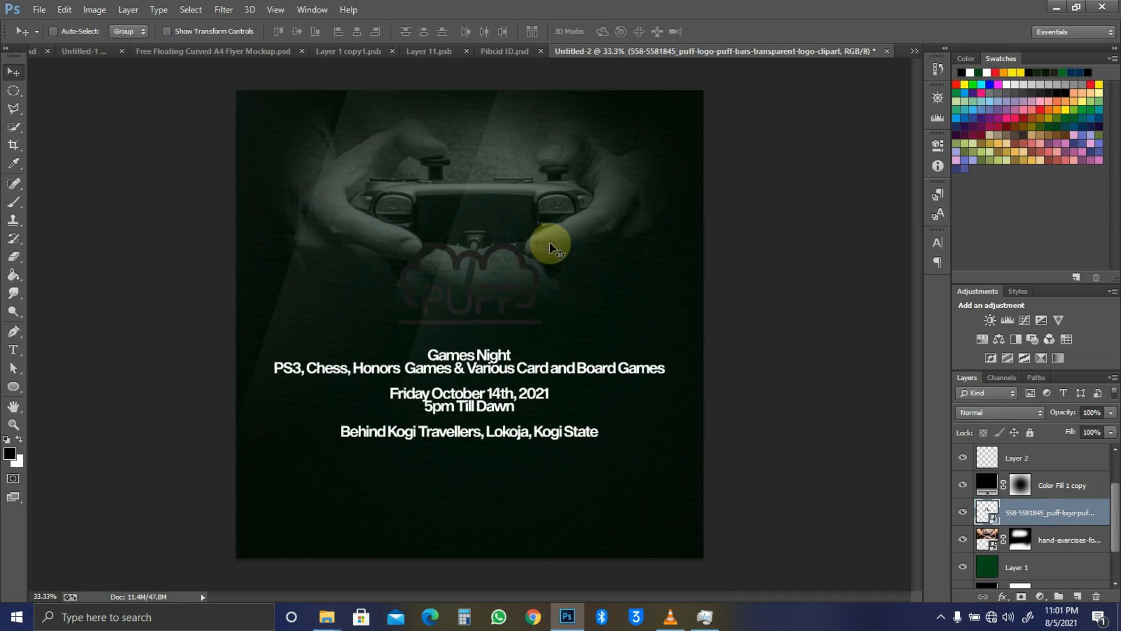
Step: Move the logo layer to the top of the stack and shrink it further
{"action": "key", "text": "ctrl+shift+bracketright"}
{"action": "key", "text": "ctrl+t"}
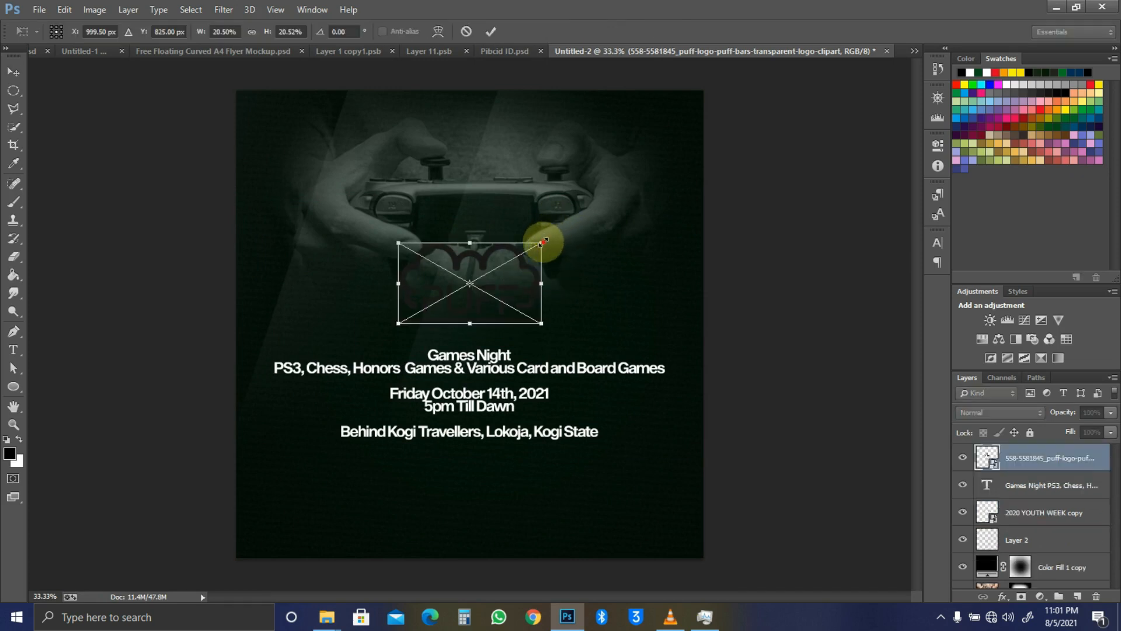
{"action": "left_click_drag", "start_coordinate": [544, 242], "coordinate": [525, 247]}
{"action": "key", "text": "Return"}
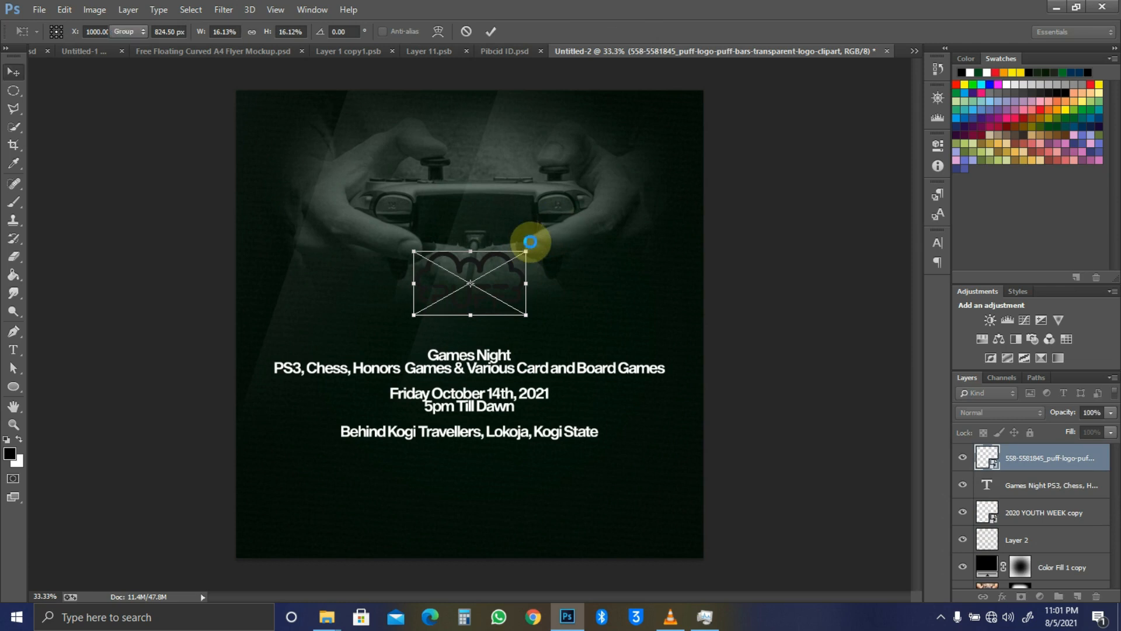
{"action": "key", "text": "ctrl+shift+n"}
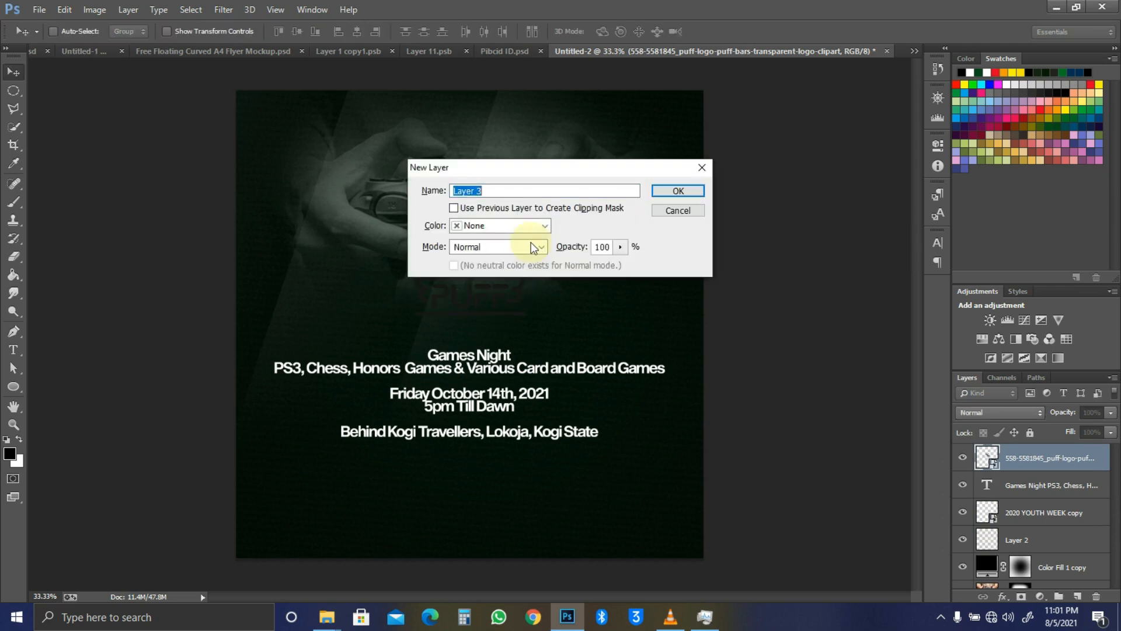
Step: Create a new layer named 'White' and fill it with white
{"action": "type", "text": "White"}
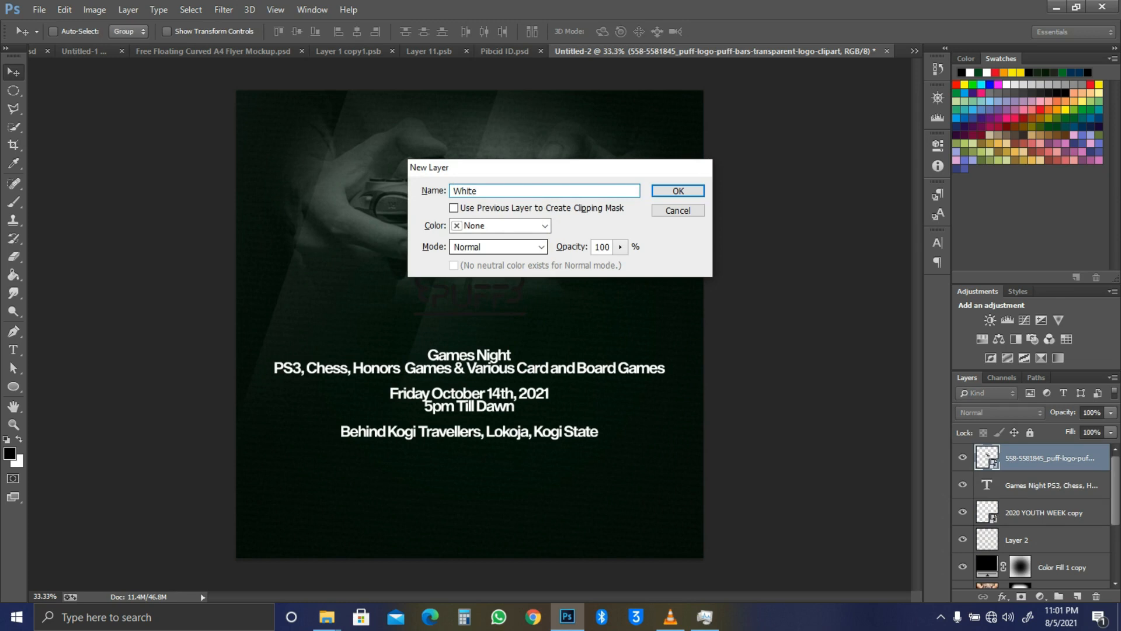
{"action": "key", "text": "Return"}
{"action": "key", "text": "g"}
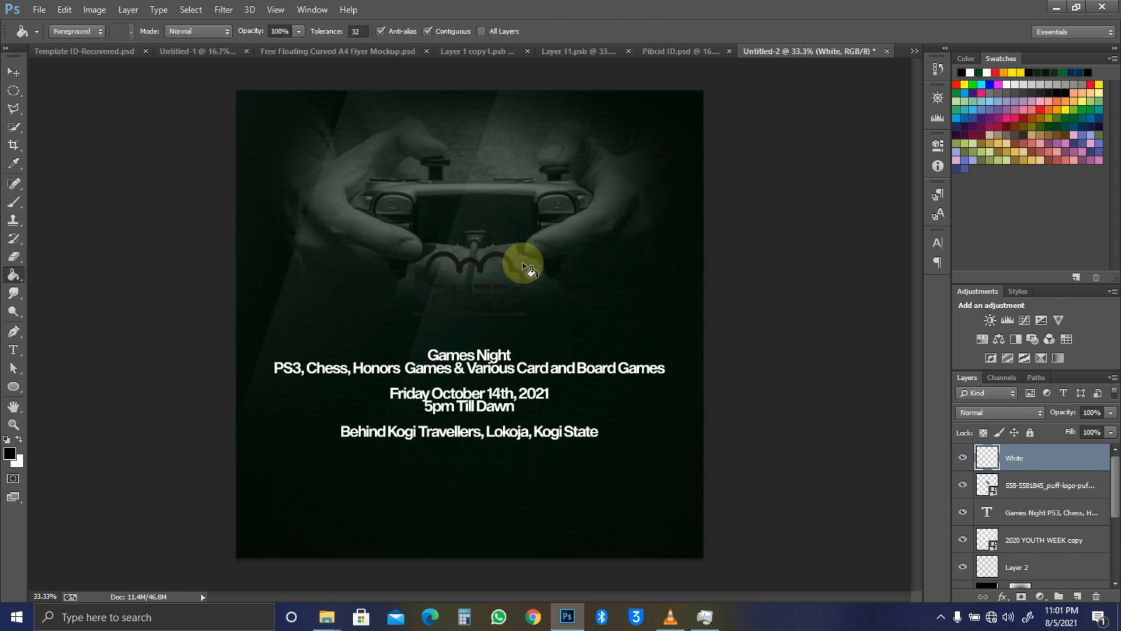
{"action": "left_click", "coordinate": [19, 438]}
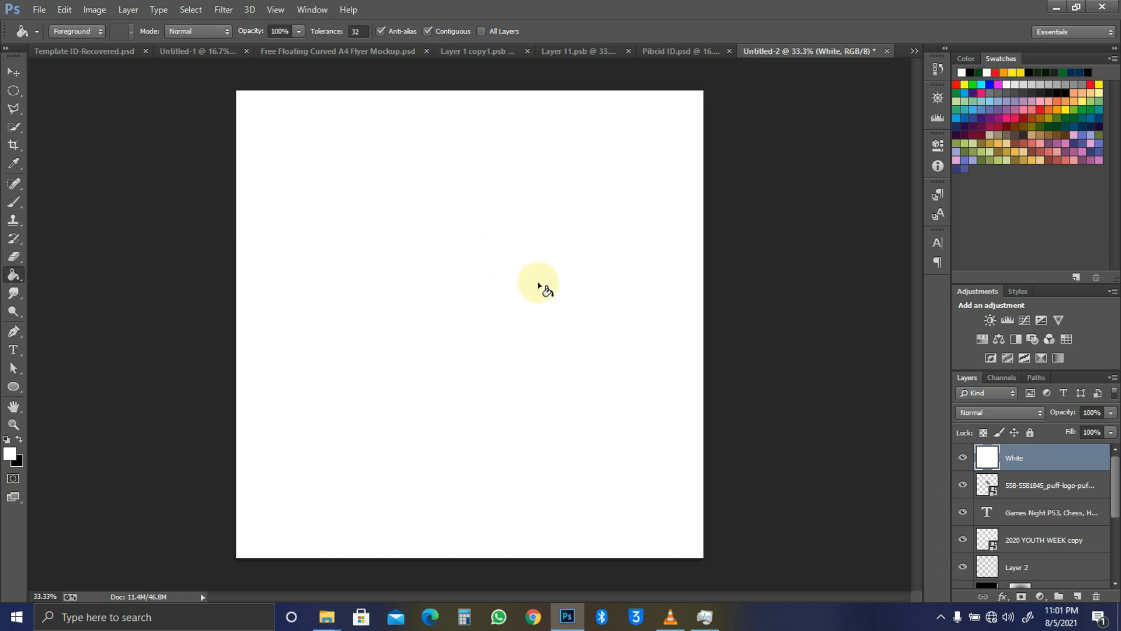
{"action": "key", "text": "v"}
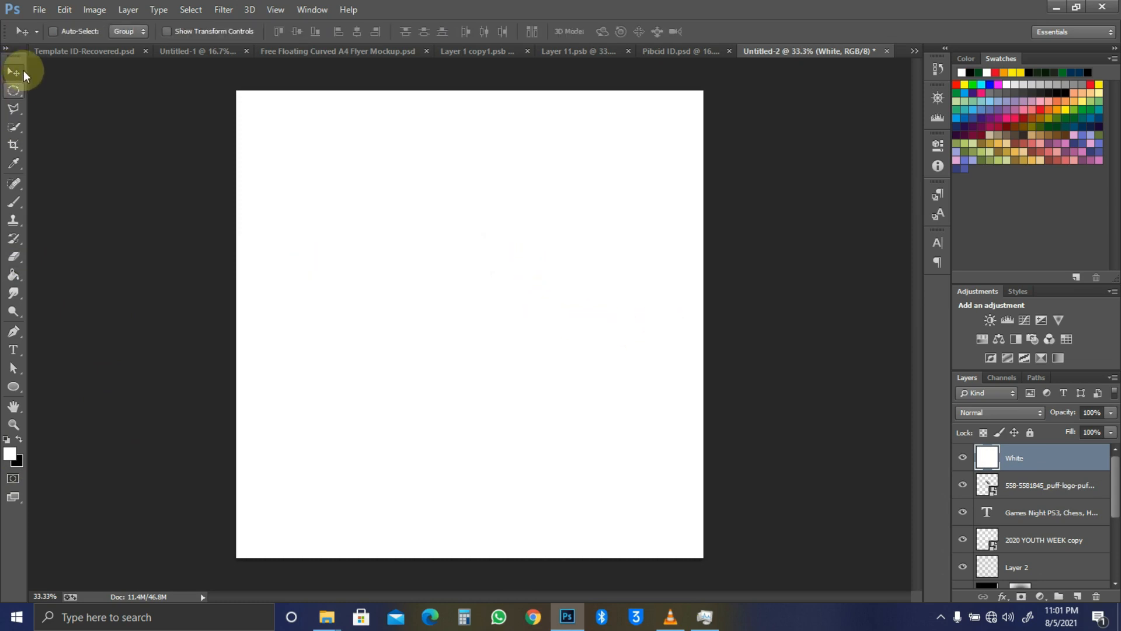
Step: Clip the White layer to the PUFF logo layer and merge the two
{"action": "left_click", "coordinate": [1017, 467], "text": "alt"}
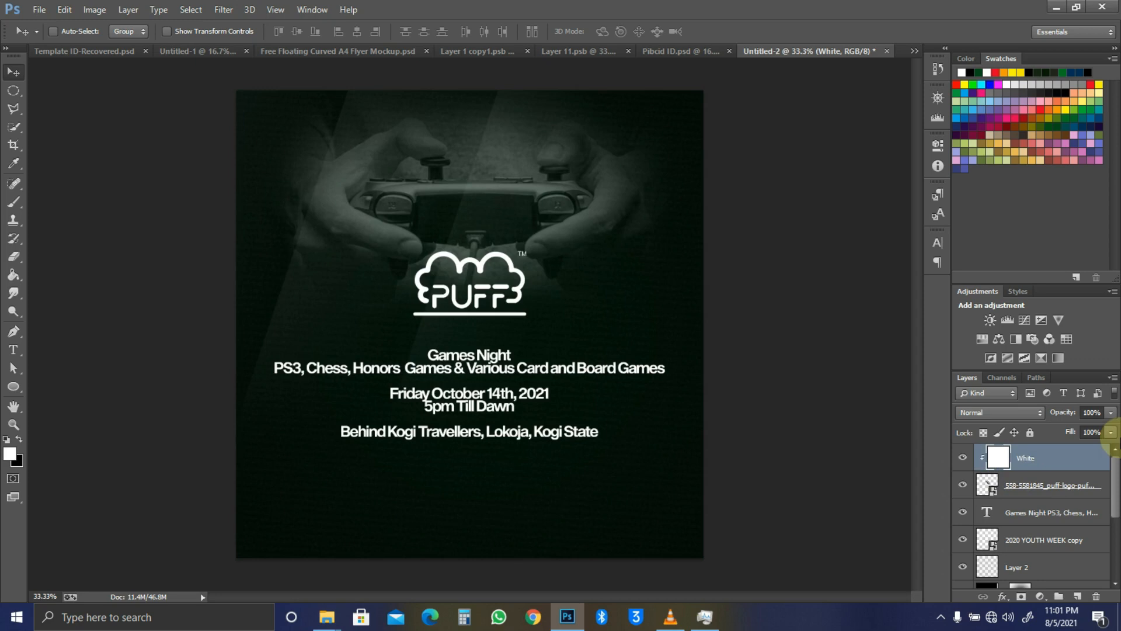
{"action": "left_click", "coordinate": [1054, 477], "text": "alt"}
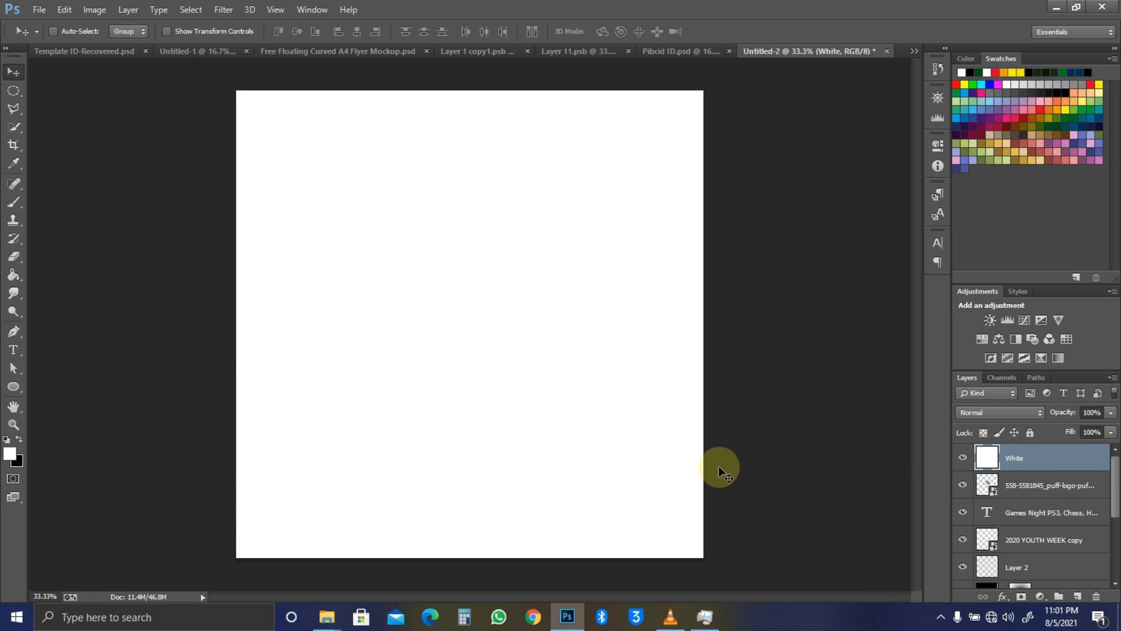
{"action": "key", "text": "ctrl+alt+g"}
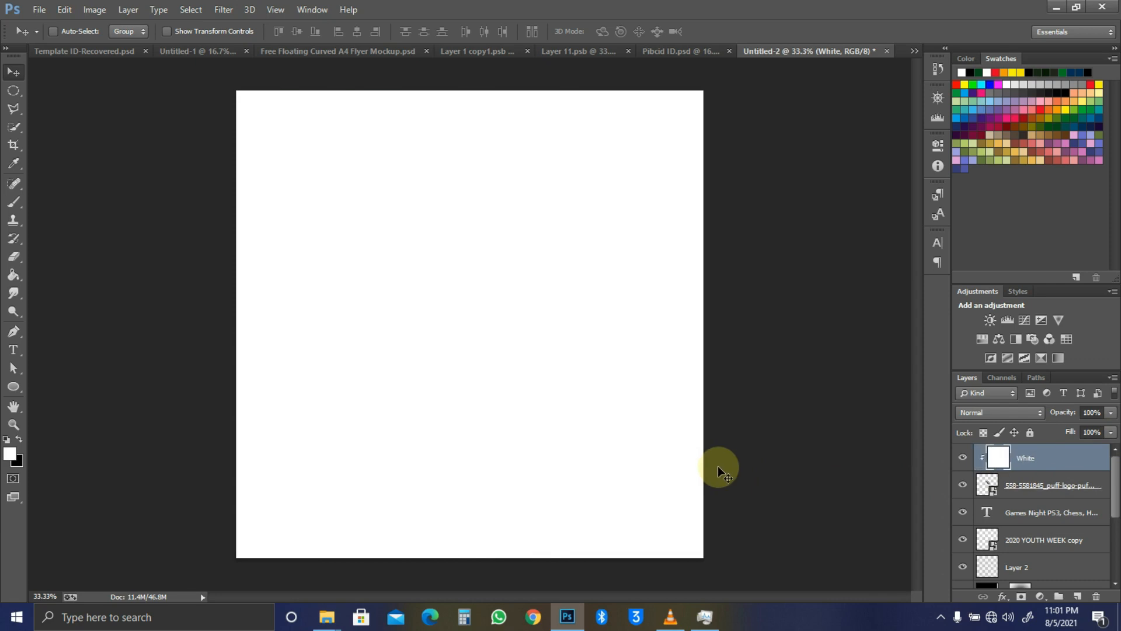
{"action": "left_click", "coordinate": [1048, 483], "text": "shift"}
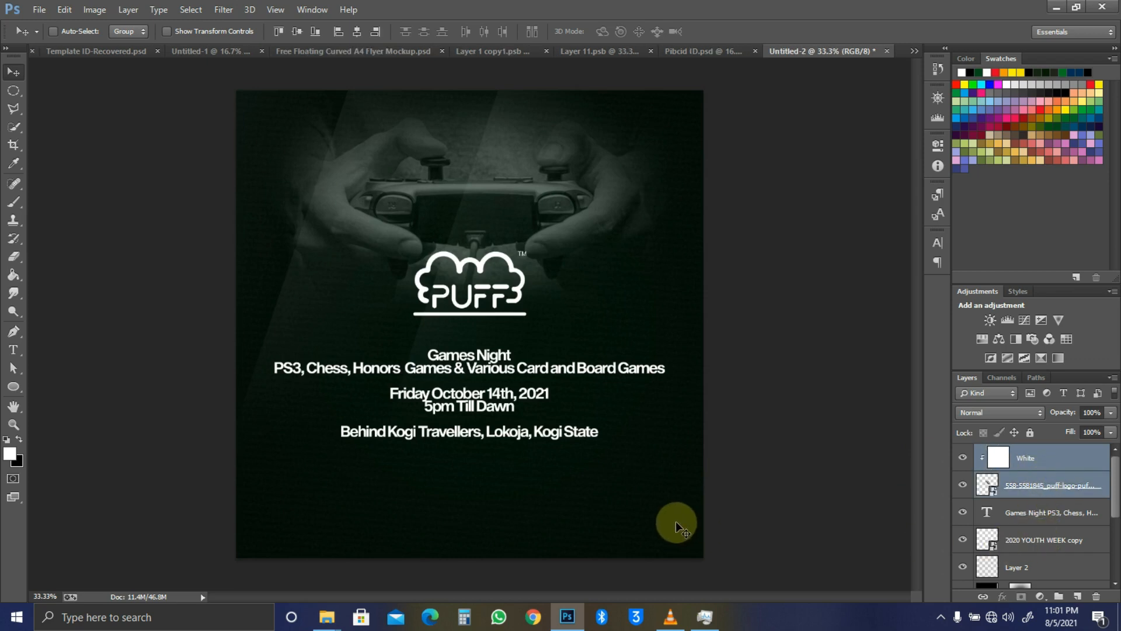
{"action": "key", "text": "ctrl+e"}
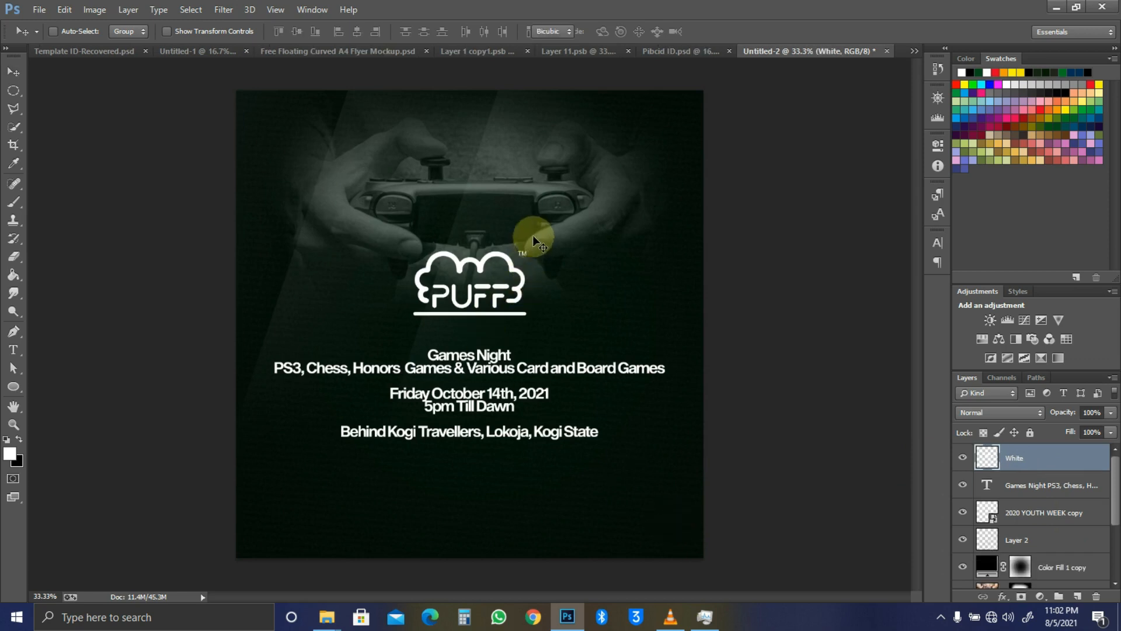
Step: Shrink the PUFF logo, centre it horizontally, and move it up onto the controller
{"action": "key", "text": "ctrl+t"}
{"action": "left_click_drag", "start_coordinate": [527, 250], "coordinate": [505, 257]}
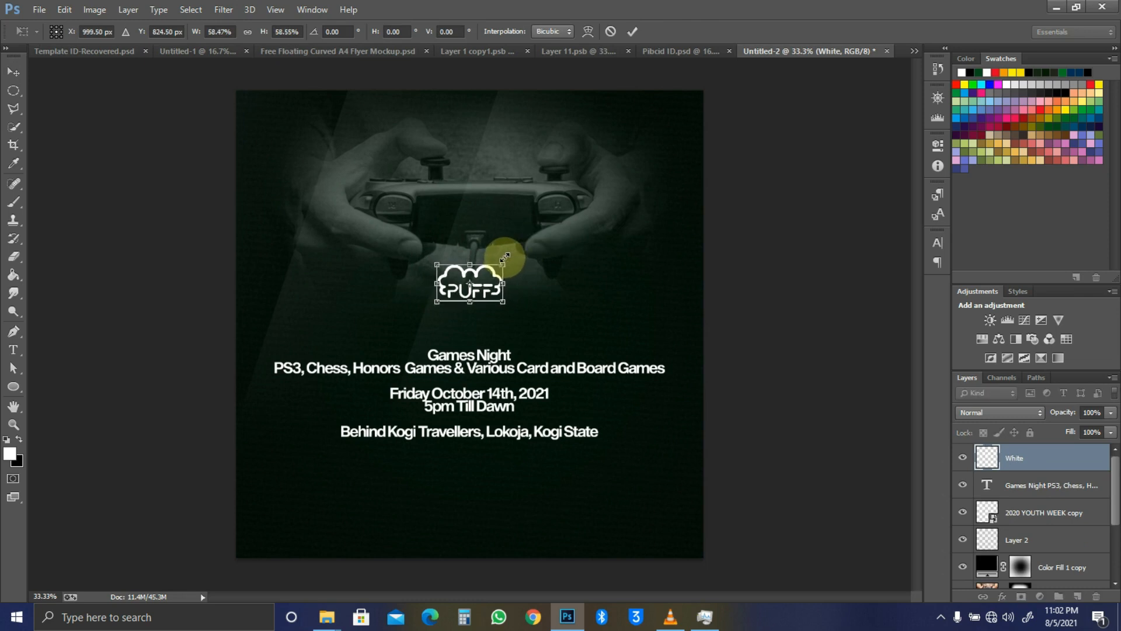
{"action": "key", "text": "Return"}
{"action": "key", "text": "ctrl+a"}
{"action": "left_click", "coordinate": [355, 32]}
{"action": "key", "text": "ctrl+d"}
{"action": "left_click_drag", "start_coordinate": [495, 245], "coordinate": [498, 184]}
{"action": "key", "text": "ctrl+t"}
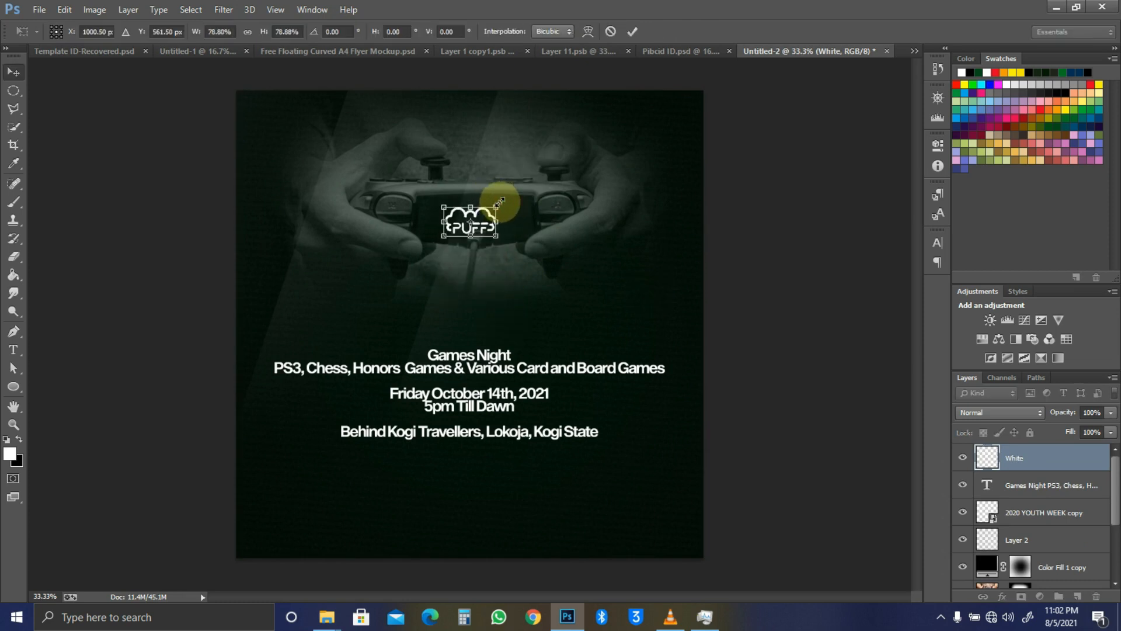
{"action": "key", "text": "Return"}
{"action": "key", "text": "shift+Up"}
{"action": "key", "text": "shift+Up"}
{"action": "key", "text": "shift+Up"}
{"action": "key", "text": "shift+Up"}
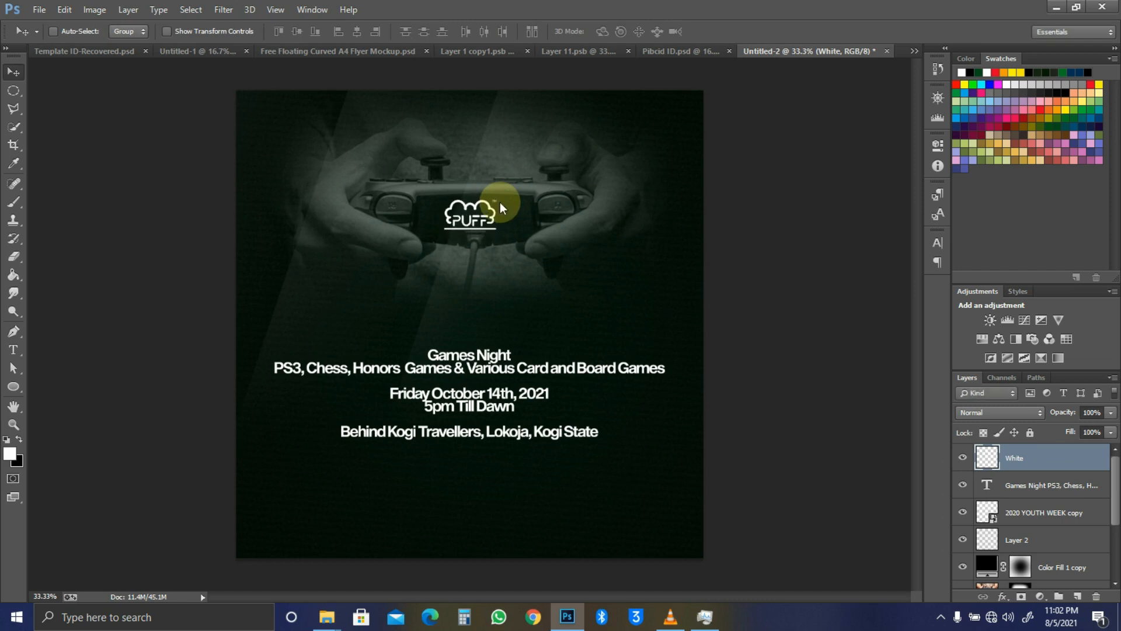
{"action": "left_click", "coordinate": [801, 238], "text": "ctrl"}
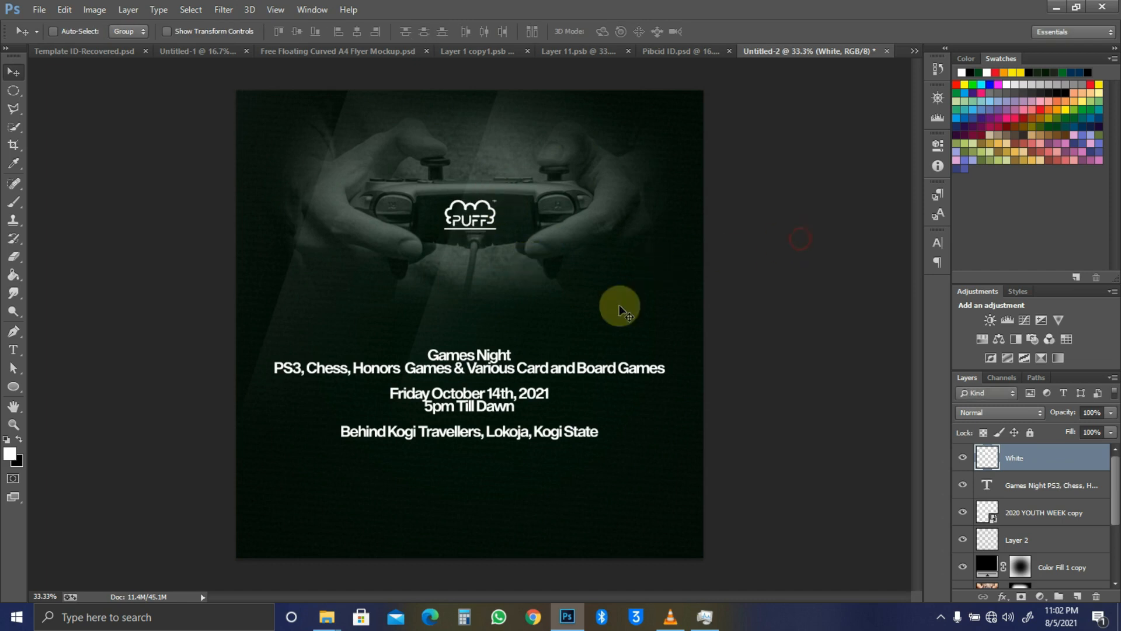
Step: Move the event details text block lower on the flyer
{"action": "left_click", "coordinate": [509, 370], "text": "ctrl"}
{"action": "left_click_drag", "start_coordinate": [586, 391], "coordinate": [586, 432]}
{"action": "key", "text": "t"}
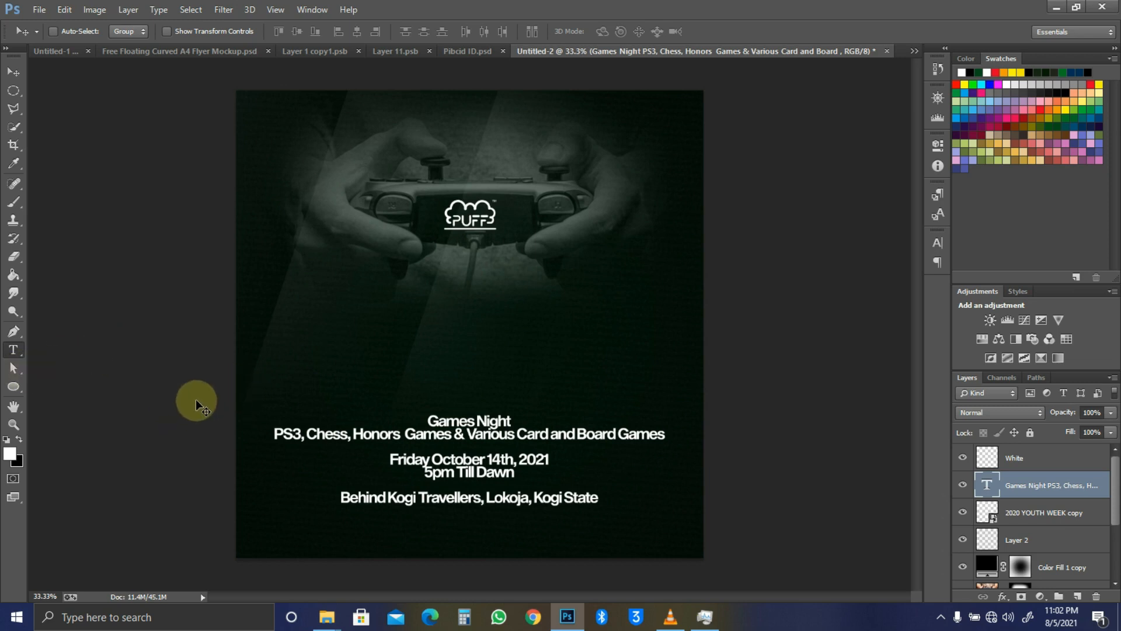
Step: Cut the 'Games Night' line out of the event details text
{"action": "key", "text": "t"}
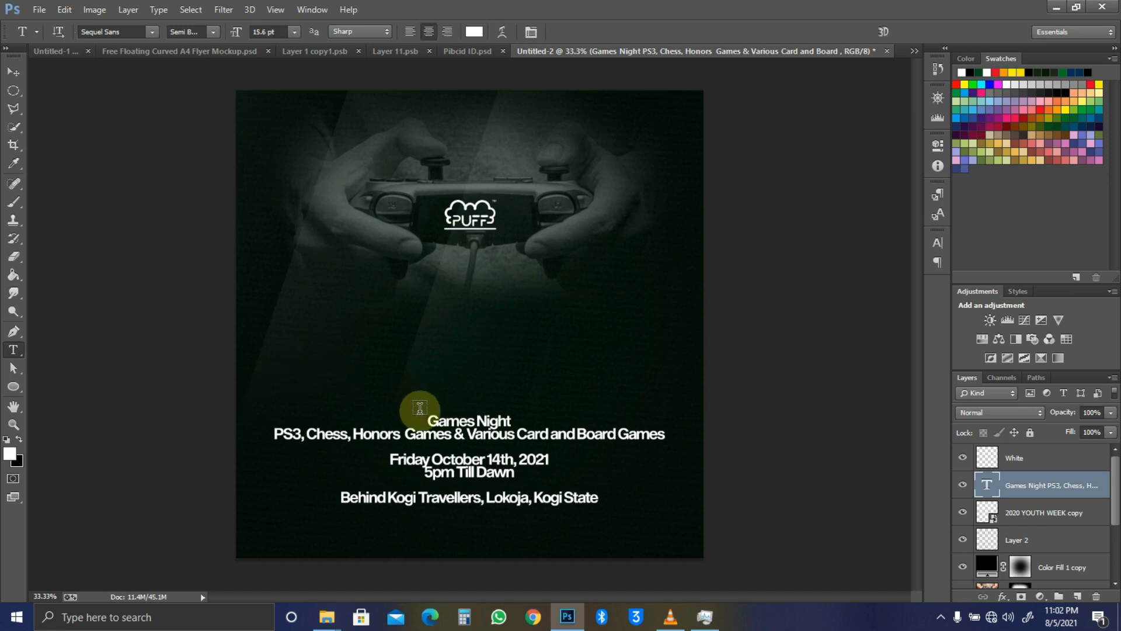
{"action": "left_click_drag", "start_coordinate": [430, 416], "coordinate": [515, 413]}
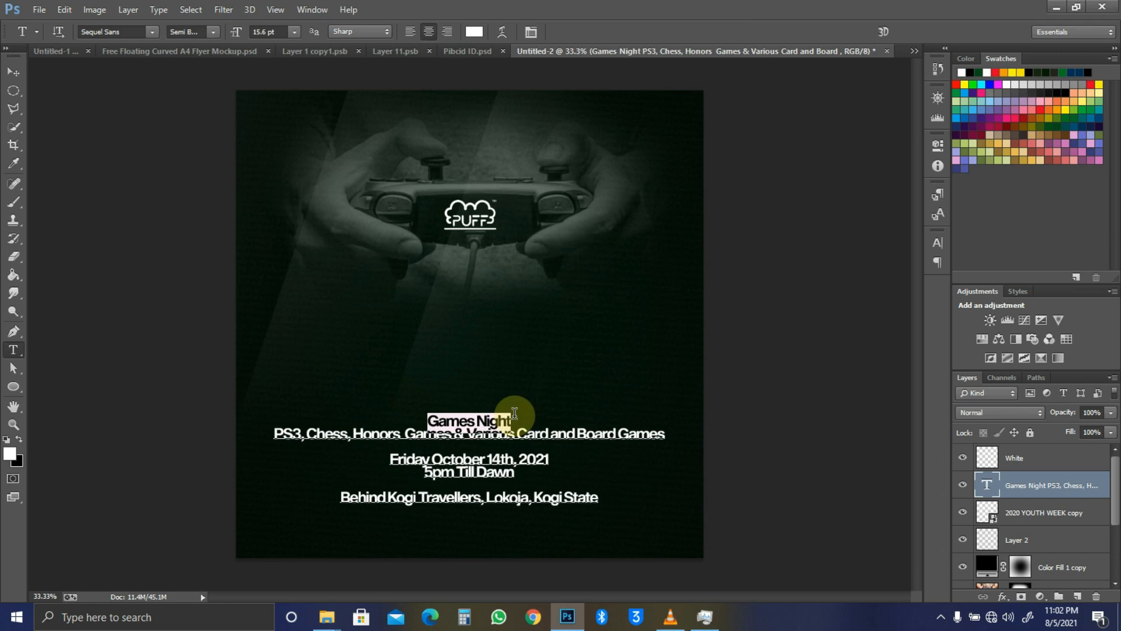
{"action": "key", "text": "ctrl+x"}
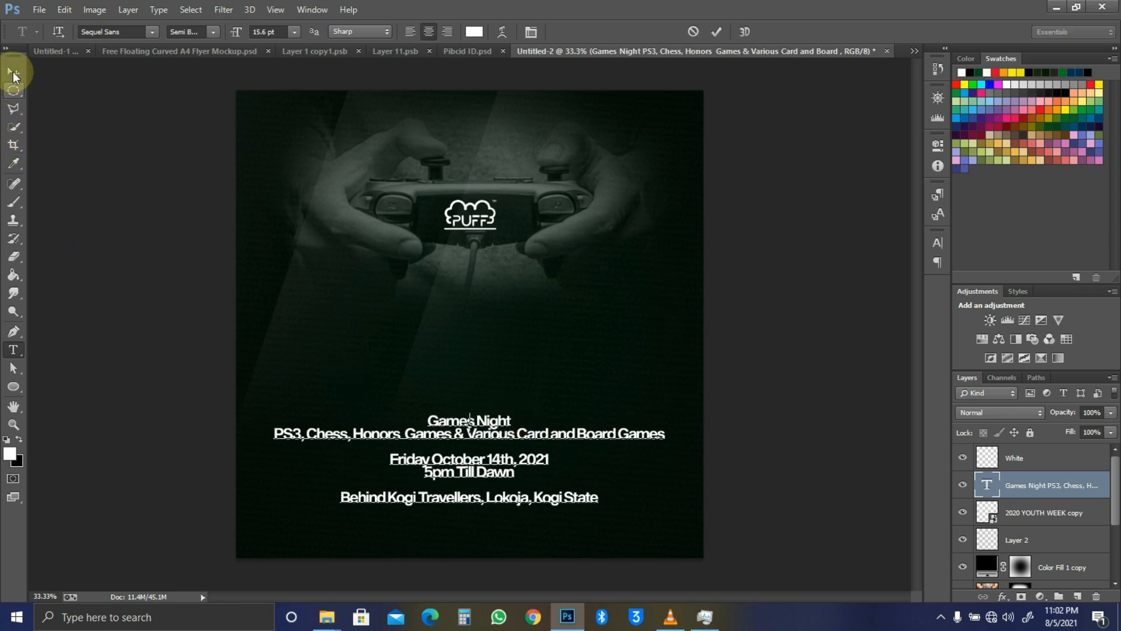
{"action": "left_click", "coordinate": [13, 72]}
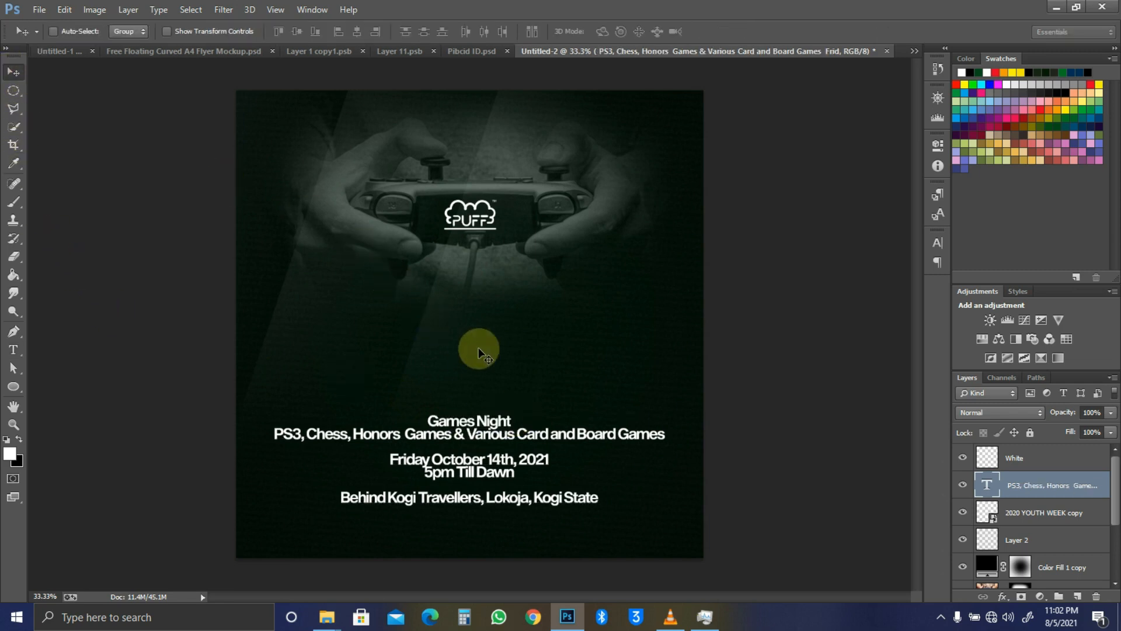
Step: Create a new 'Games' text layer above the event details
{"action": "key", "text": "t"}
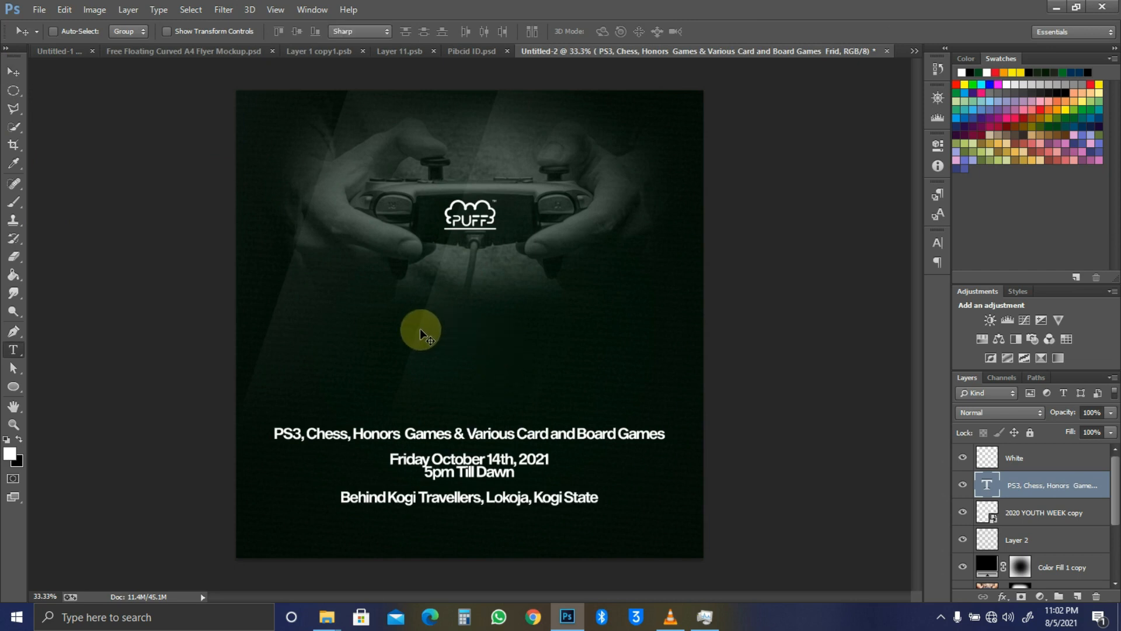
{"action": "left_click", "coordinate": [471, 324]}
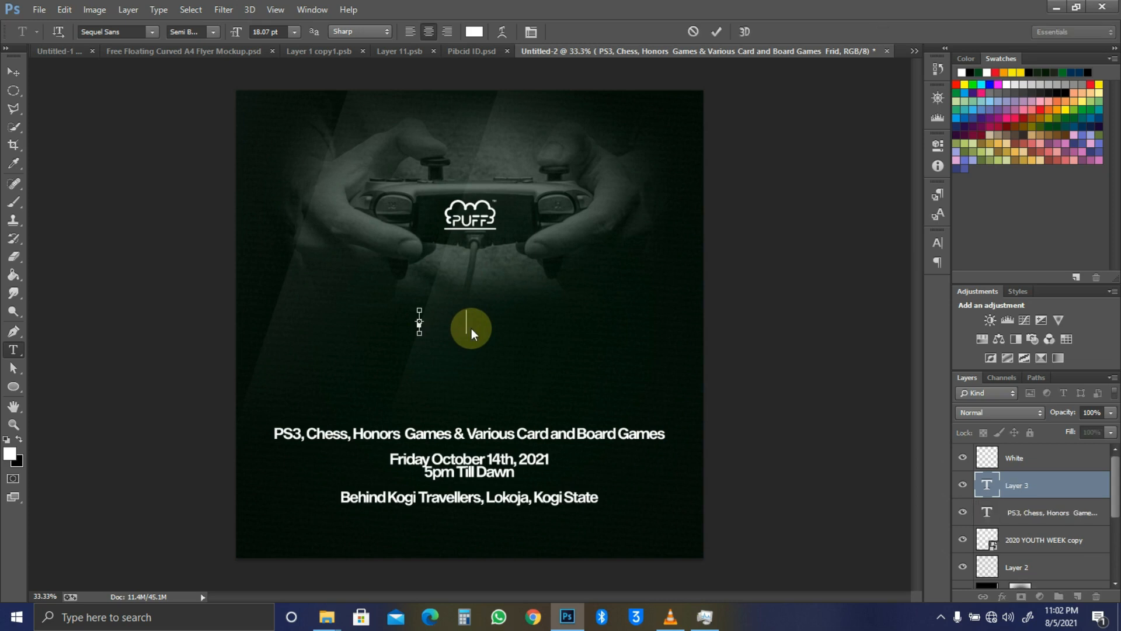
{"action": "type", "text": "Games Night"}
{"action": "double_click", "coordinate": [428, 320]}
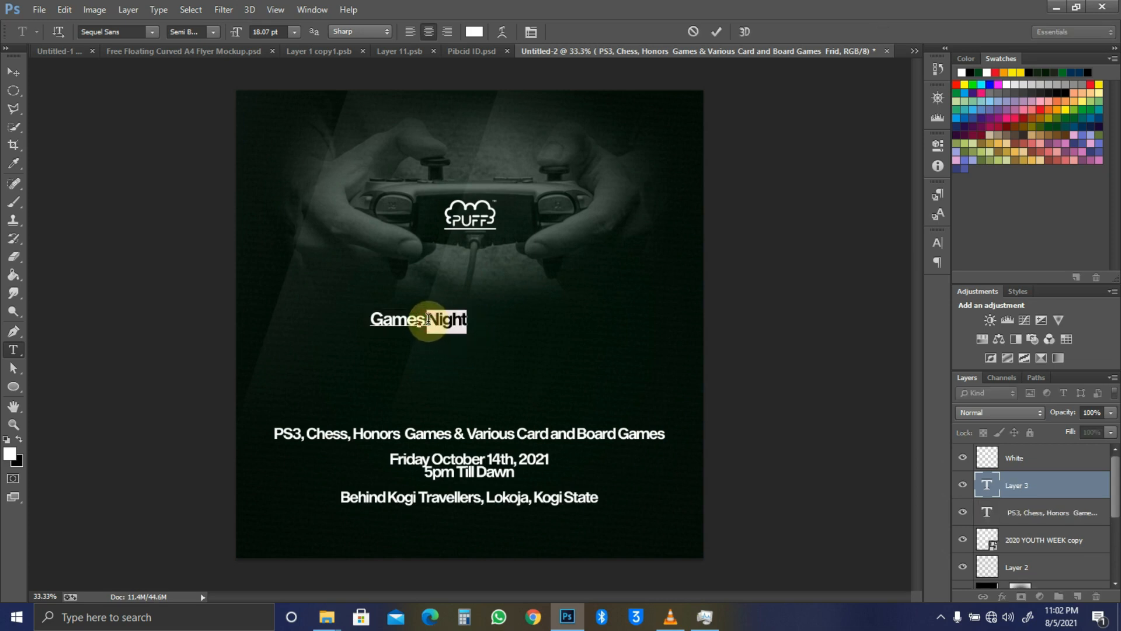
{"action": "left_click", "coordinate": [12, 70]}
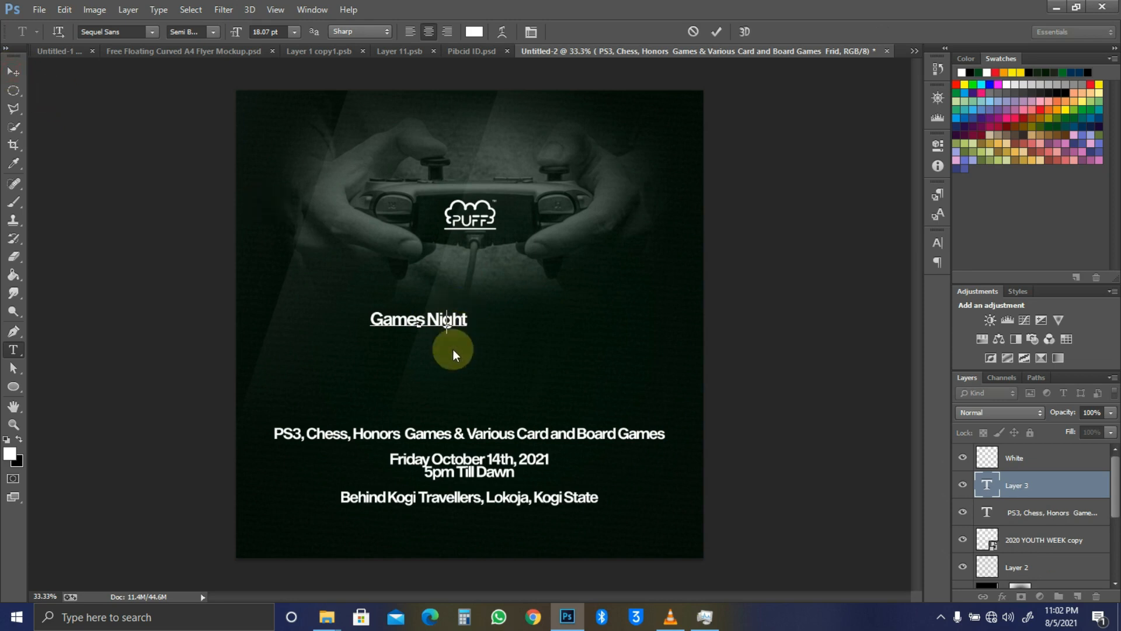
{"action": "key", "text": "t"}
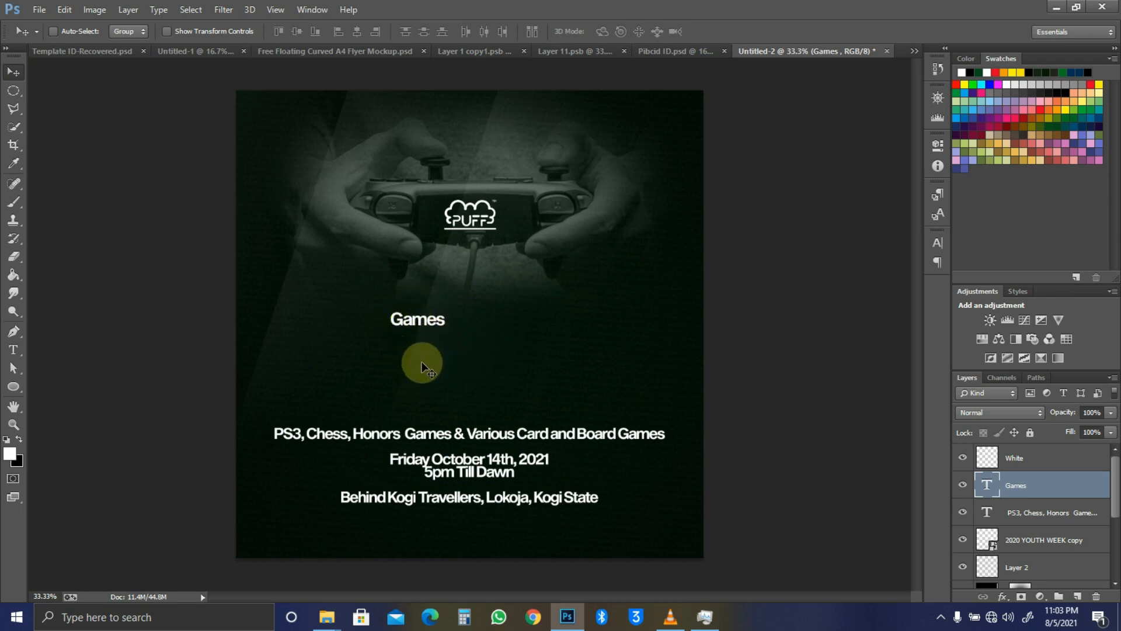
Step: Add a separate 'Night' text layer just below Games
{"action": "key", "text": "t"}
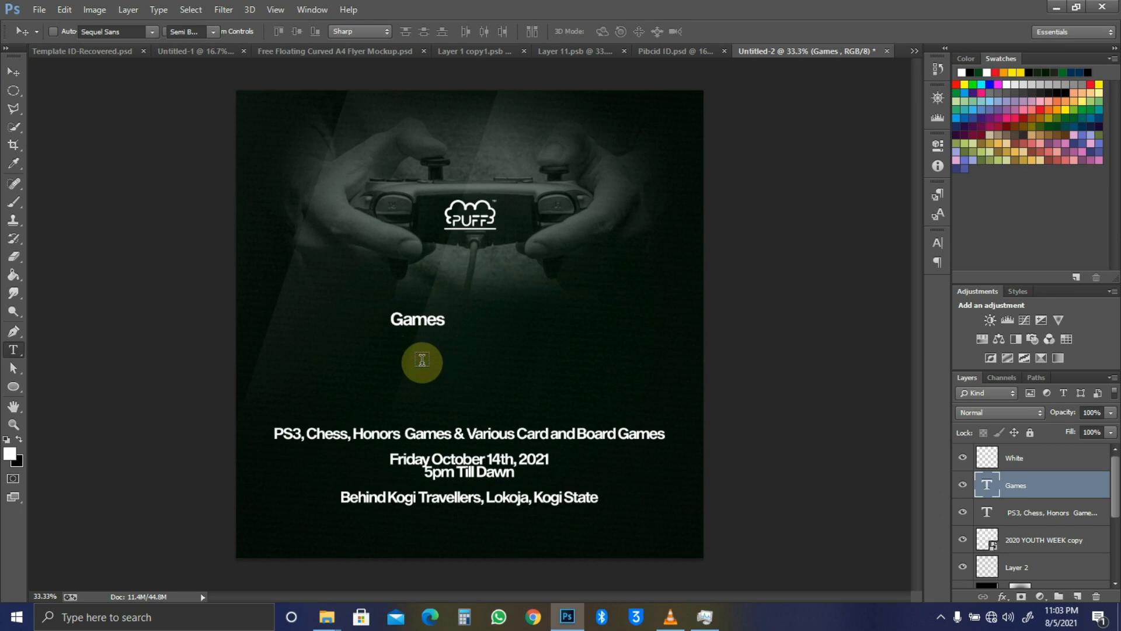
{"action": "left_click", "coordinate": [504, 334]}
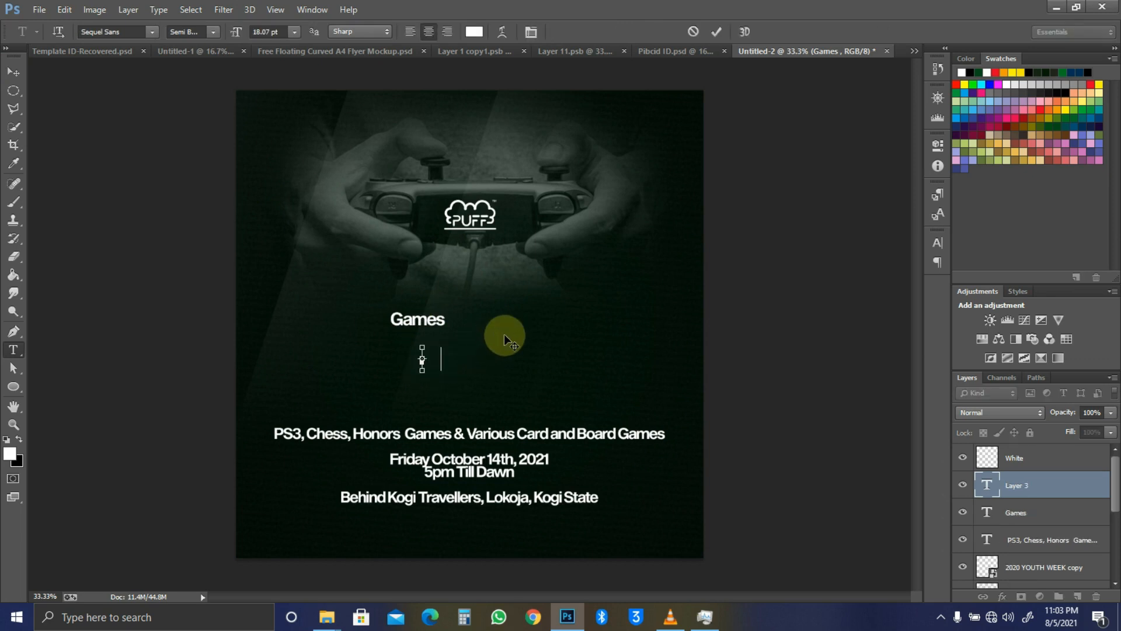
{"action": "key", "text": "ctrl+a"}
{"action": "left_click", "coordinate": [13, 71]}
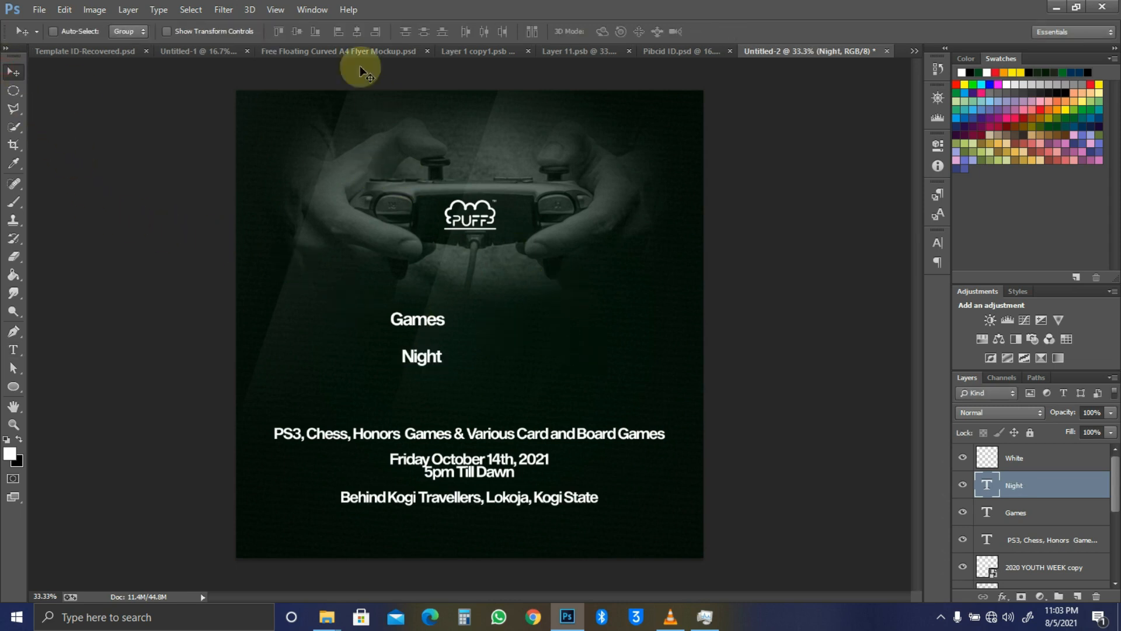
{"action": "key", "text": "ctrl+d"}
Step: Centre the Games text horizontally on the canvas
{"action": "left_click", "coordinate": [445, 324], "text": "ctrl"}
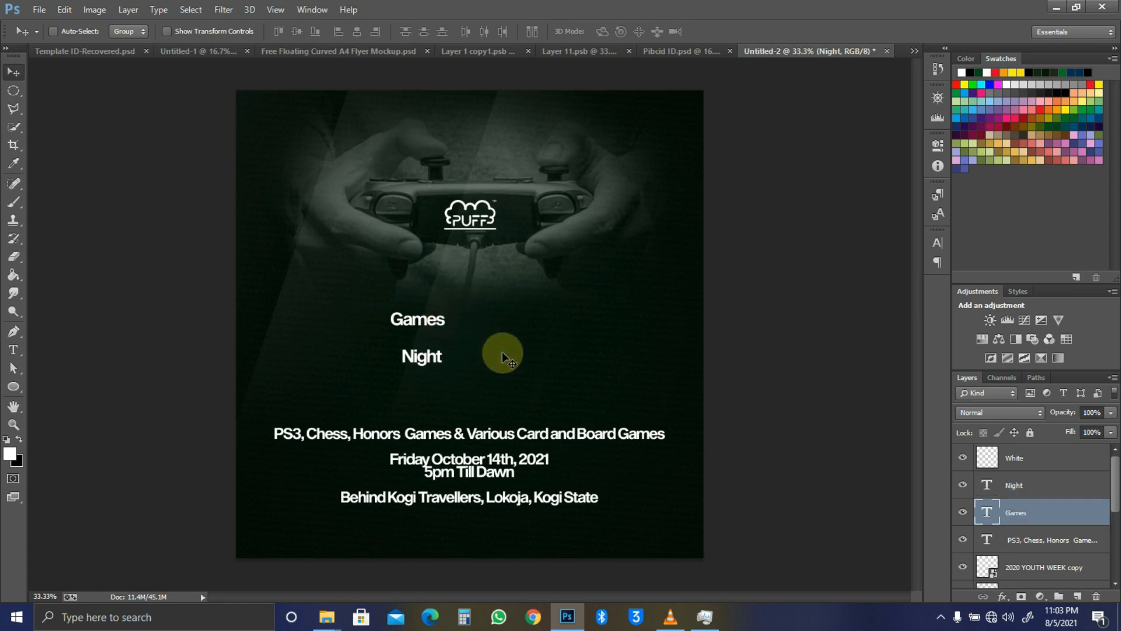
{"action": "left_click_drag", "start_coordinate": [514, 353], "coordinate": [533, 357]}
{"action": "key", "text": "ctrl+a"}
{"action": "left_click", "coordinate": [356, 32]}
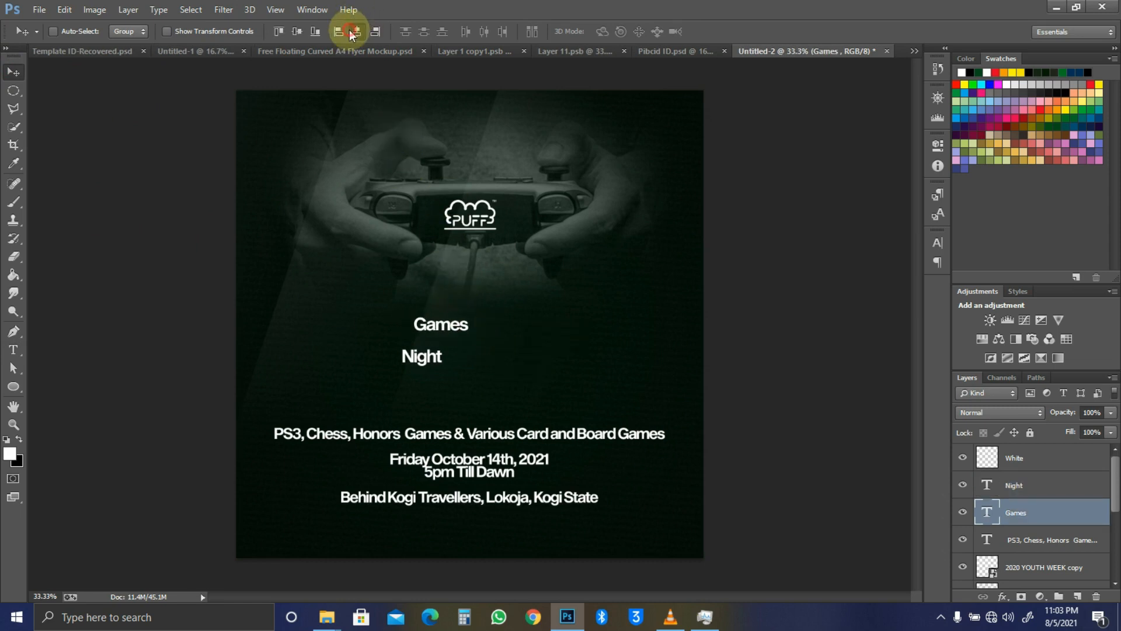
{"action": "key", "text": "ctrl+d"}
{"action": "key", "text": "ctrl+a"}
{"action": "left_click", "coordinate": [356, 32]}
{"action": "key", "text": "ctrl+d"}
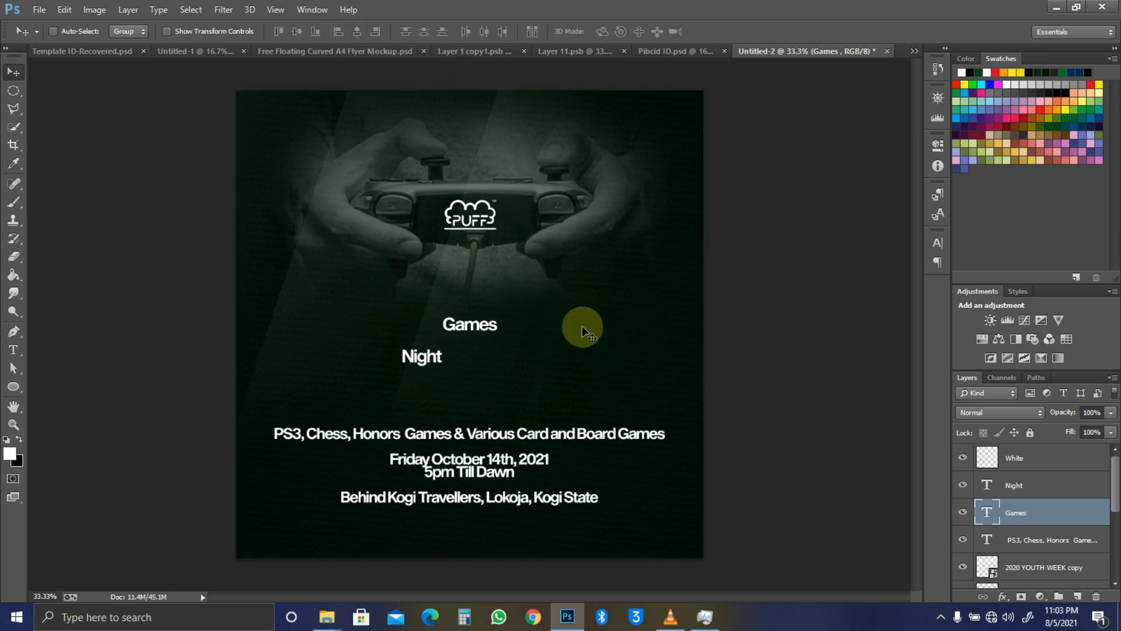
Step: Set the Games text to the Heavy Obl Head font style
{"action": "key", "text": "t"}
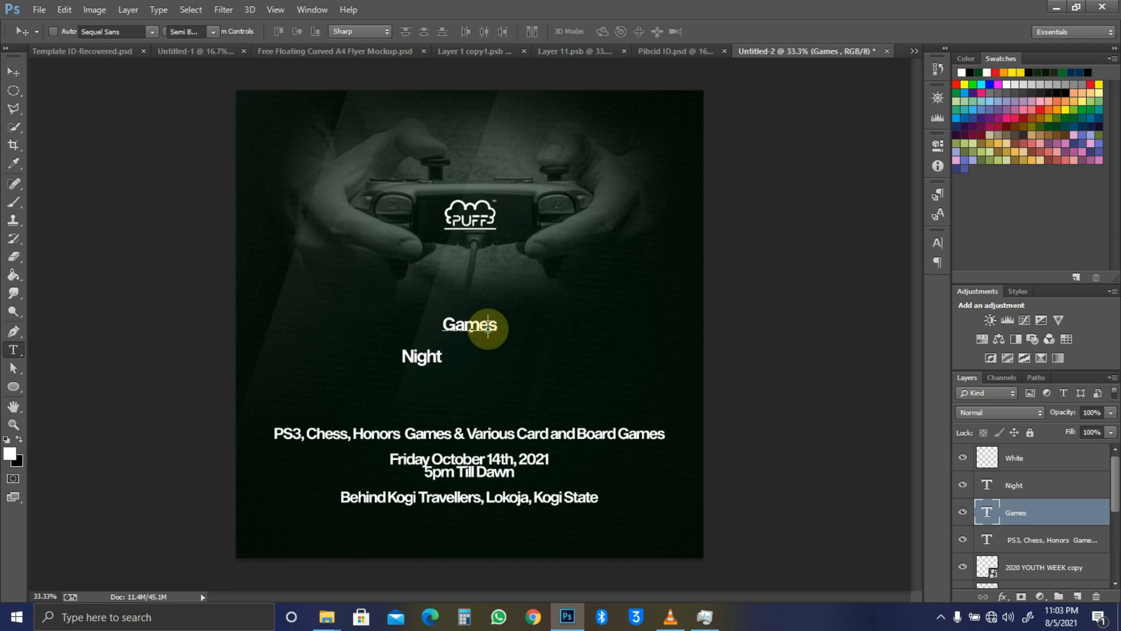
{"action": "key", "text": "ctrl+a"}
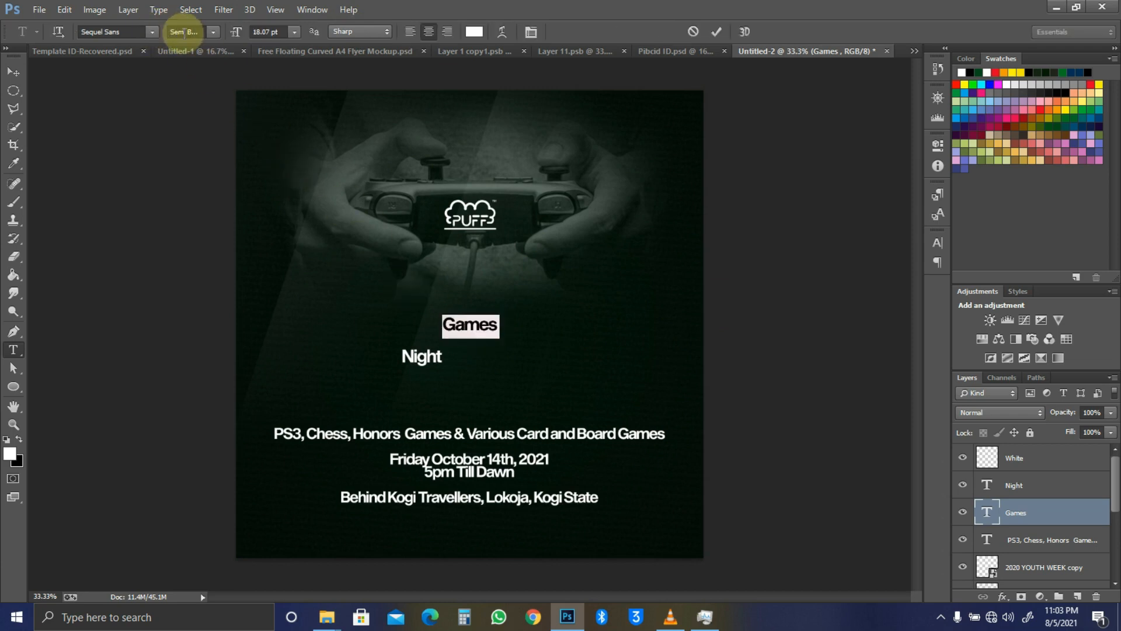
{"action": "left_click", "coordinate": [212, 27]}
{"action": "left_click", "coordinate": [214, 31]}
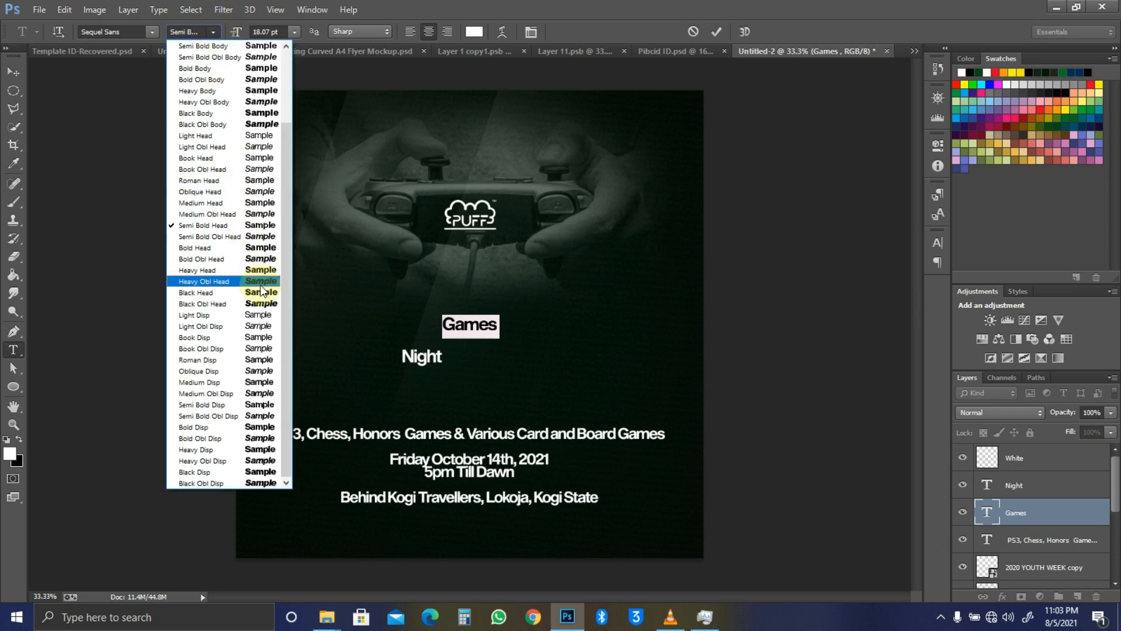
{"action": "left_click", "coordinate": [238, 282]}
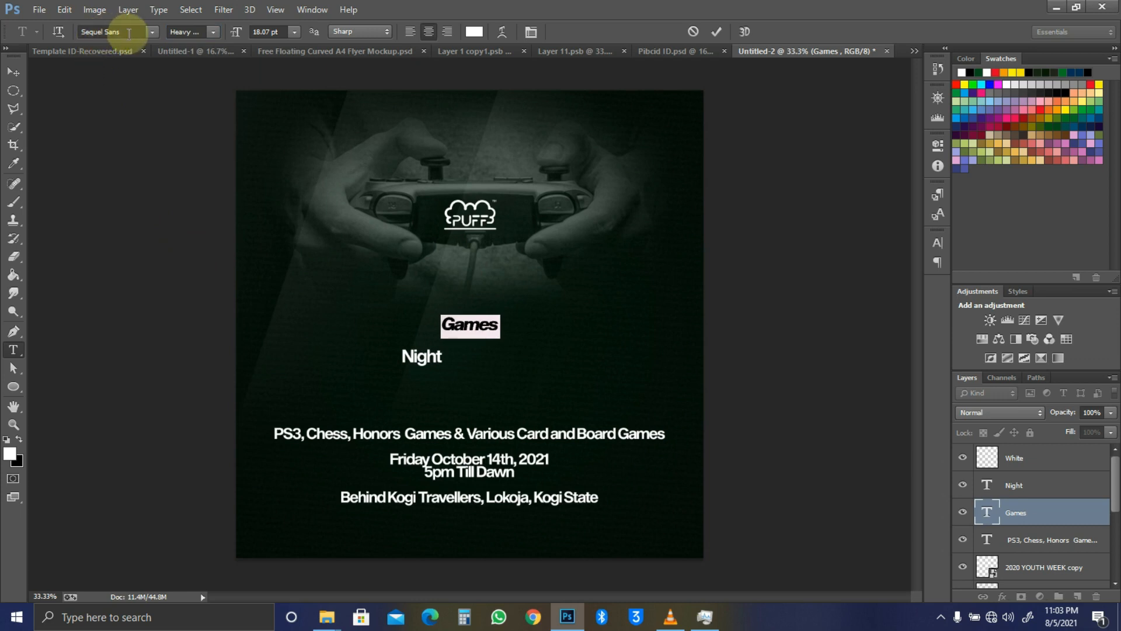
Step: Scale Games up to about 542% and move Night slightly lower
{"action": "left_click", "coordinate": [13, 72]}
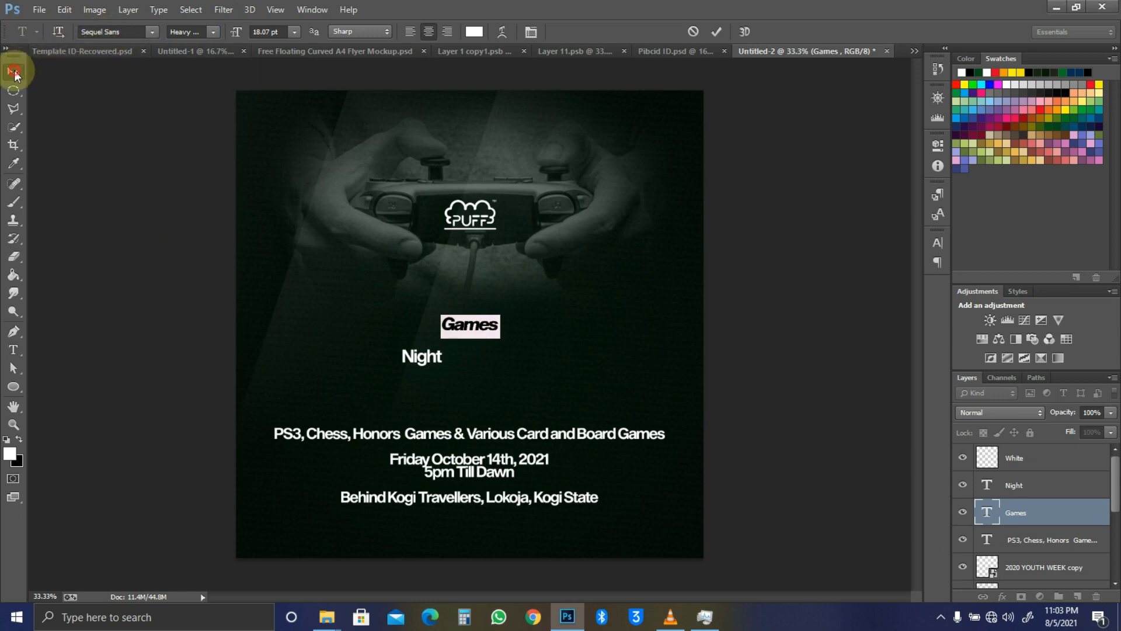
{"action": "key", "text": "ctrl+t"}
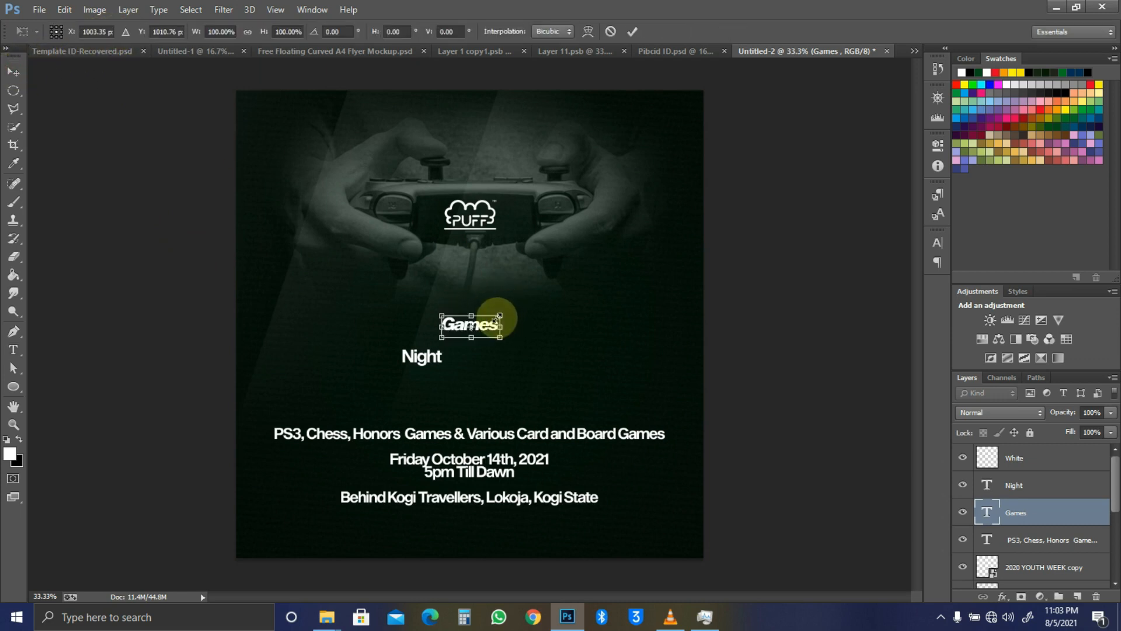
{"action": "left_click_drag", "start_coordinate": [561, 287], "coordinate": [628, 268]}
{"action": "key", "text": "Return"}
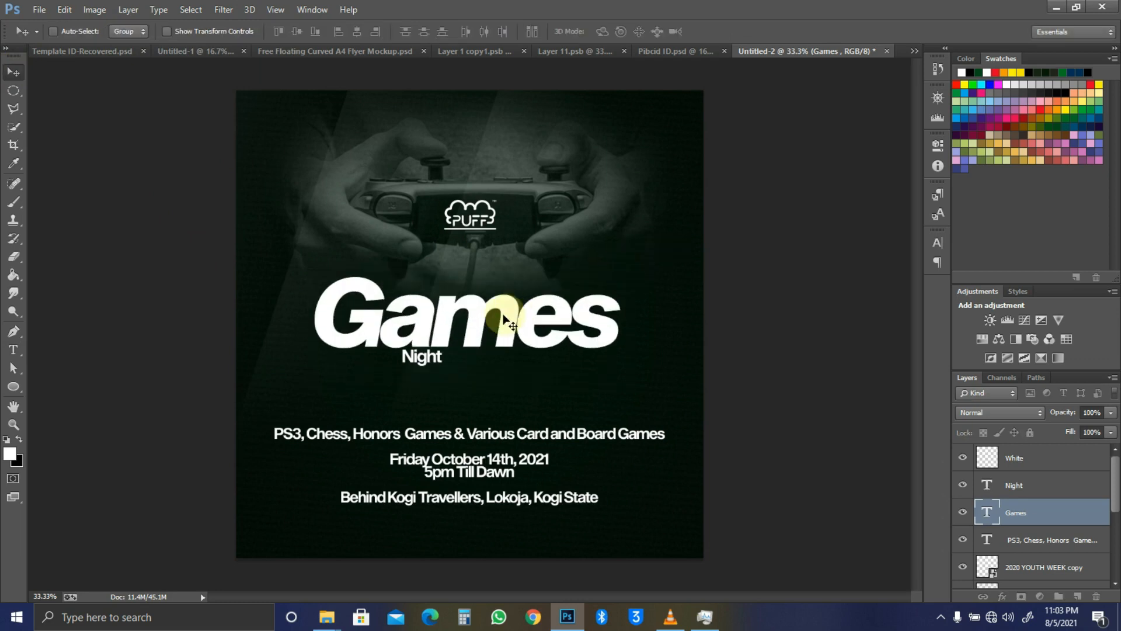
{"action": "left_click_drag", "start_coordinate": [428, 356], "coordinate": [432, 380]}
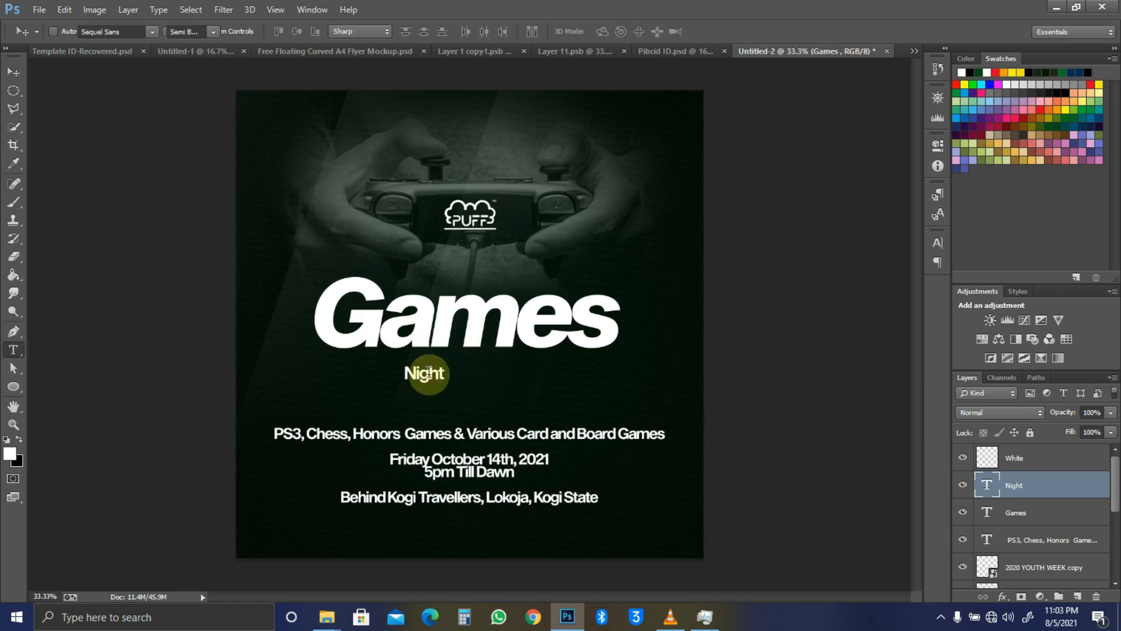
Step: Change the Night text's font to the Southern Aire script
{"action": "left_click", "coordinate": [428, 372]}
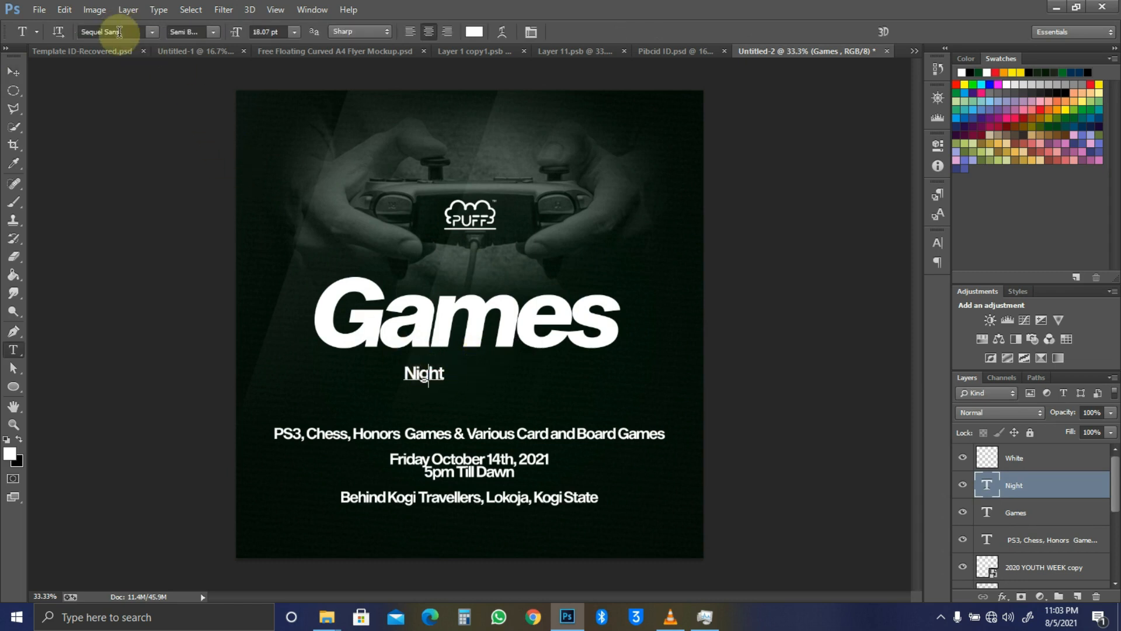
{"action": "key", "text": "ctrl+a"}
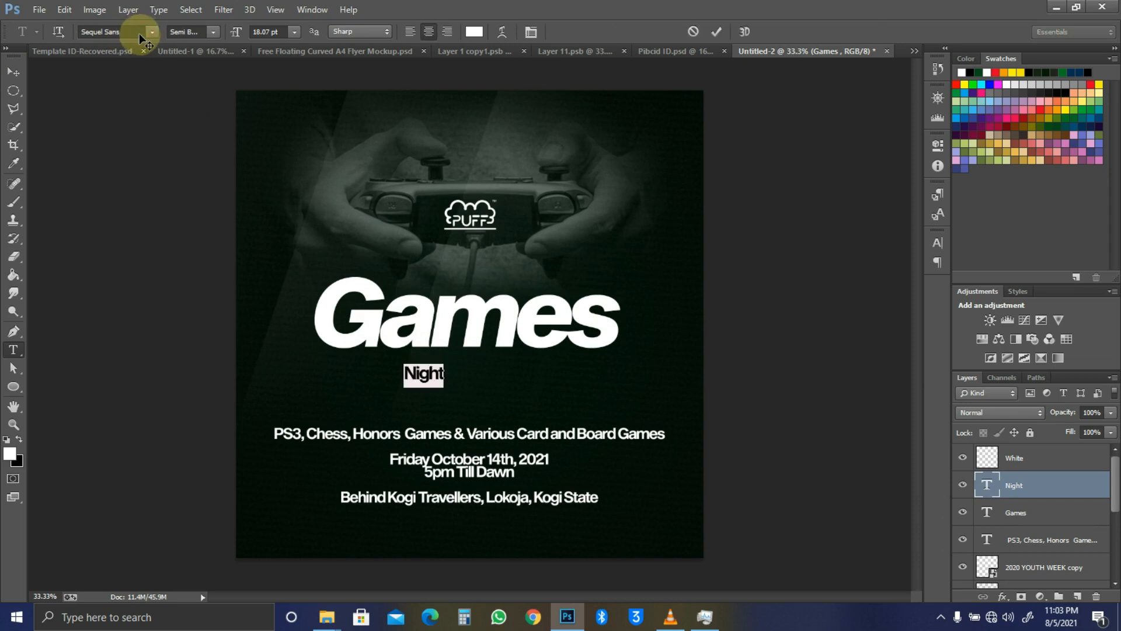
{"action": "left_click", "coordinate": [140, 34]}
{"action": "type", "text": "Southern Aire P..."}
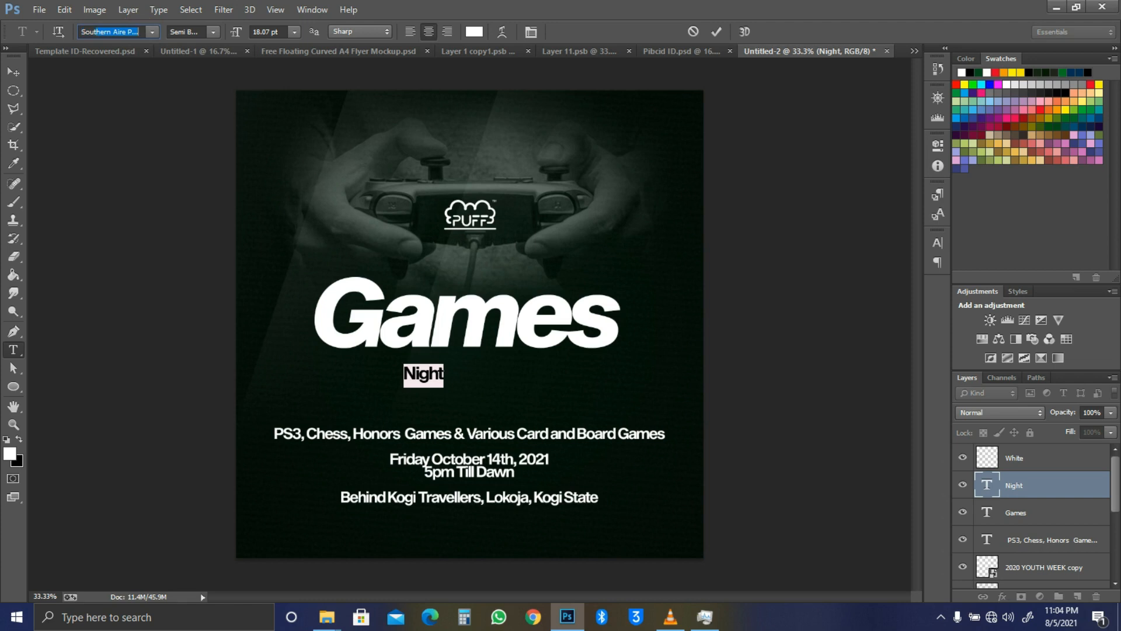
{"action": "key", "text": "Return"}
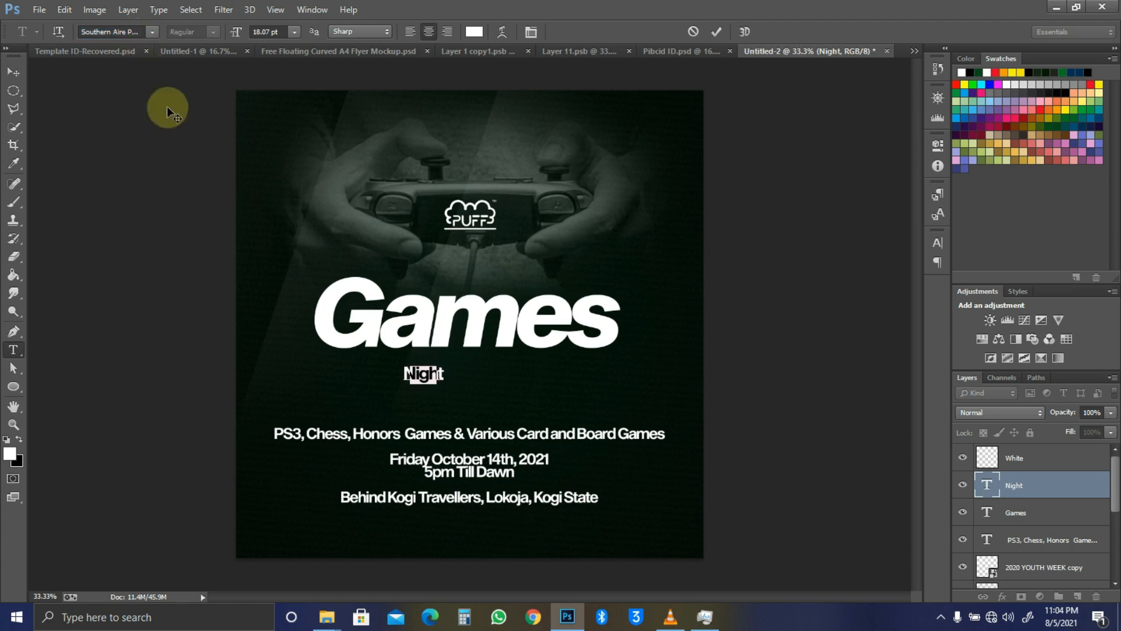
{"action": "key", "text": "ctrl+h"}
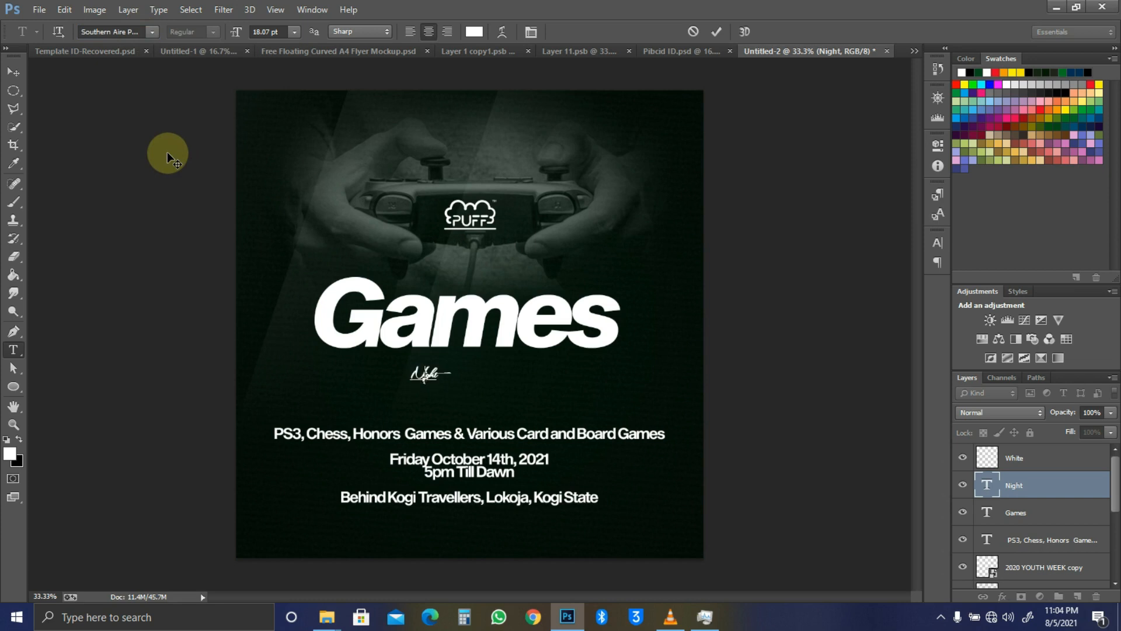
{"action": "key", "text": "ctrl+h"}
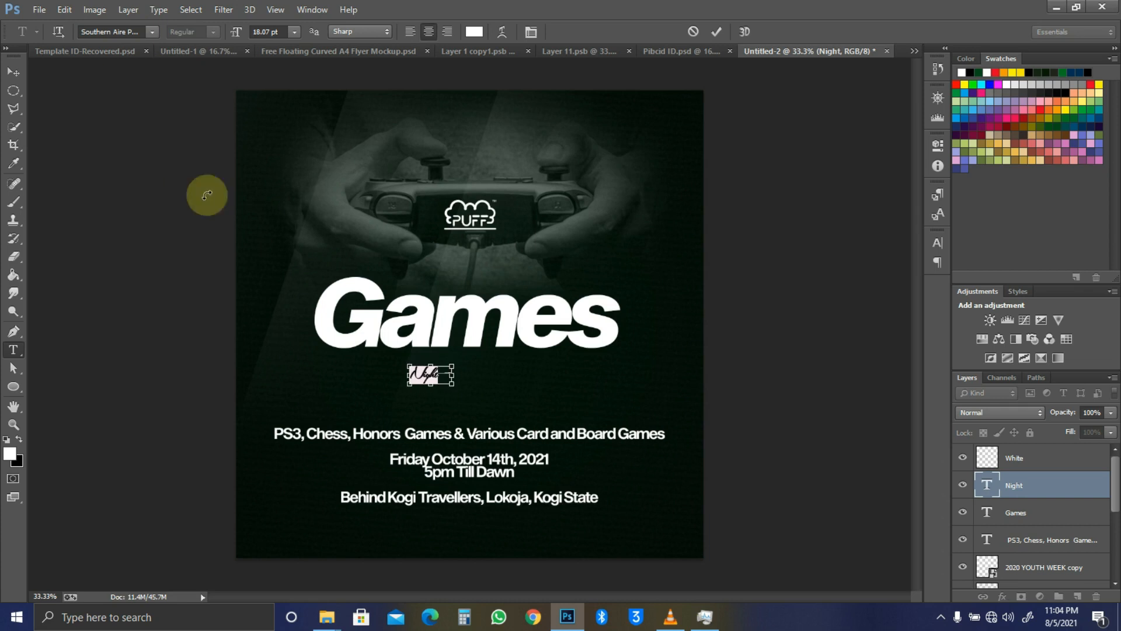
{"action": "key", "text": "ctrl+h"}
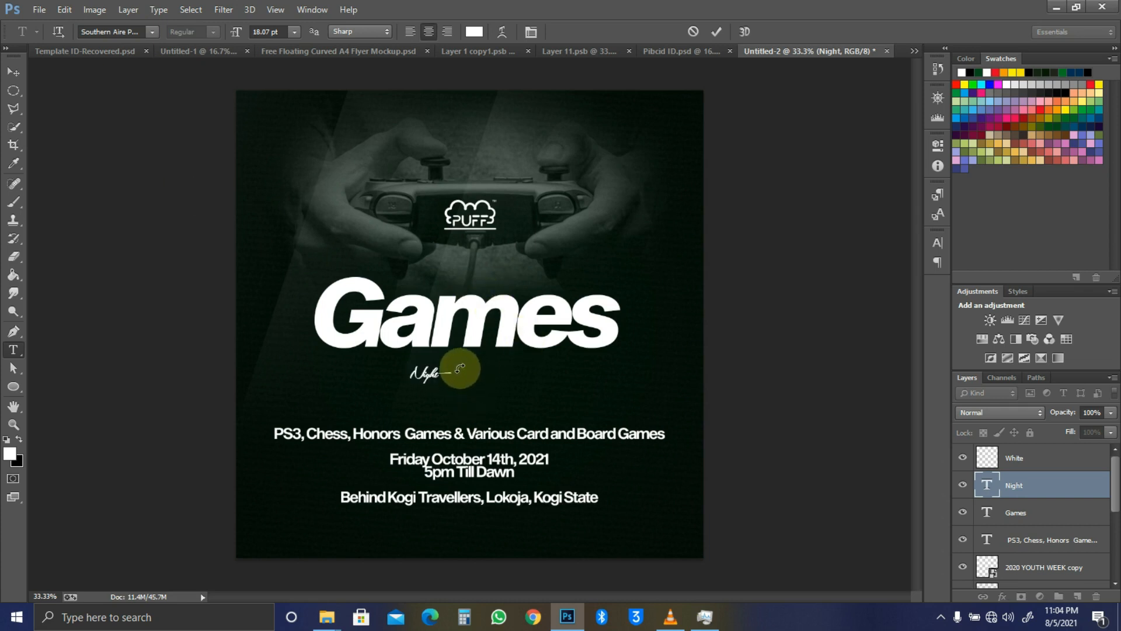
{"action": "key", "text": "ctrl+Return"}
Step: Scale Night to about 494%, tuck it beneath Games, then enlarge it to 111%
{"action": "key", "text": "ctrl+t"}
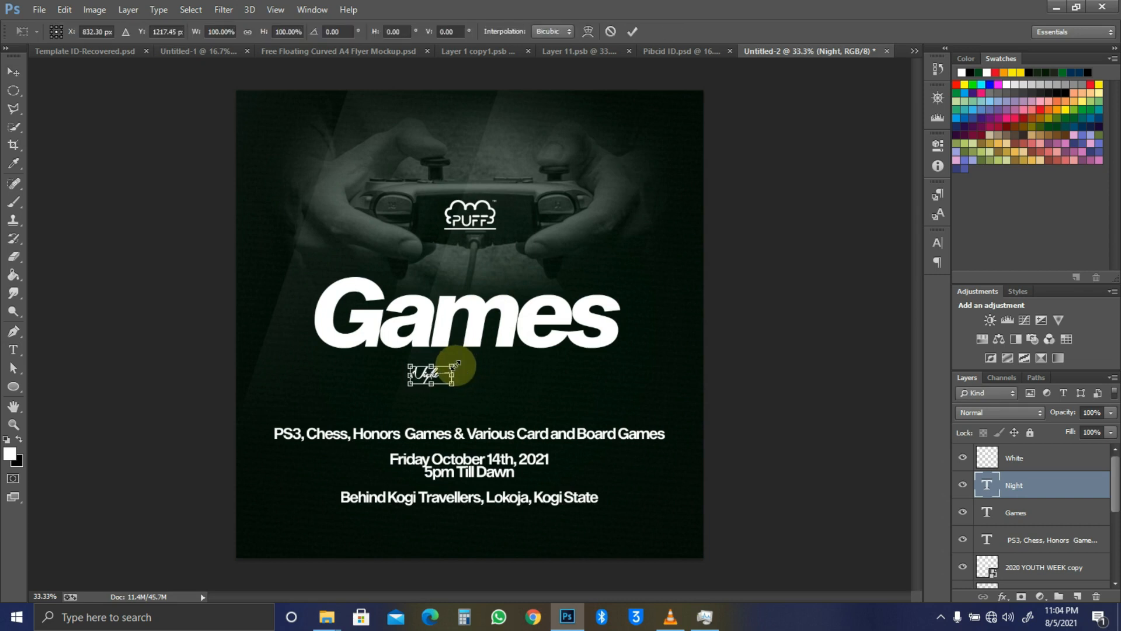
{"action": "left_click_drag", "start_coordinate": [454, 365], "coordinate": [622, 300]}
{"action": "key", "text": "Return"}
{"action": "left_click_drag", "start_coordinate": [580, 334], "coordinate": [532, 369]}
{"action": "key", "text": "ctrl+t"}
{"action": "left_click_drag", "start_coordinate": [573, 319], "coordinate": [584, 316]}
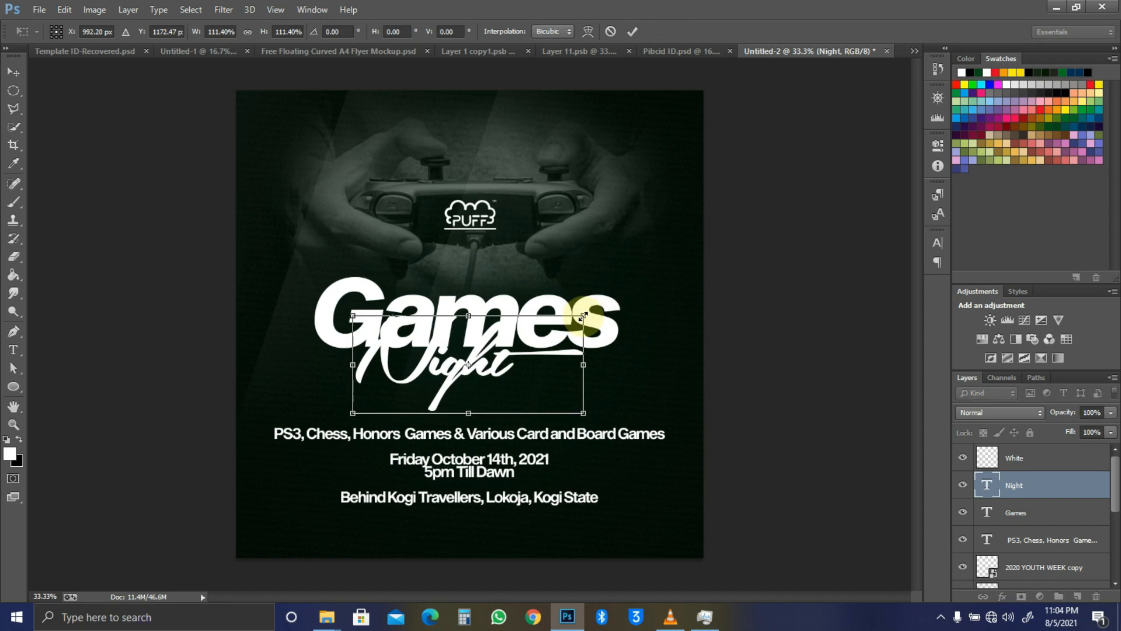
{"action": "key", "text": "Return"}
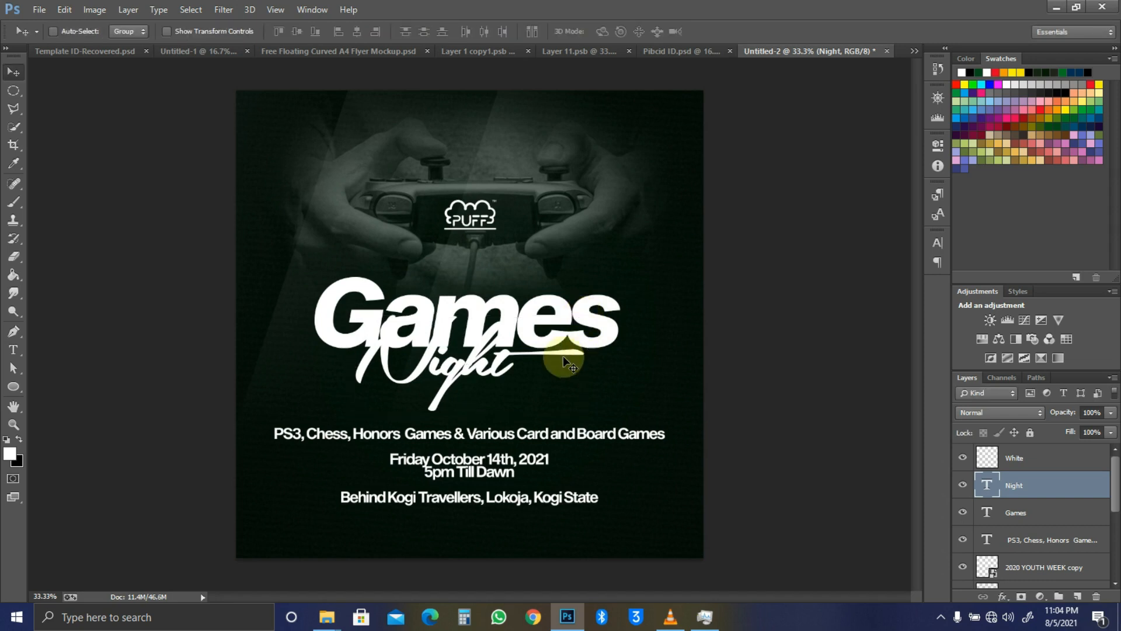
Step: Reselect the Night text and open its Layer Style settings
{"action": "key", "text": "t"}
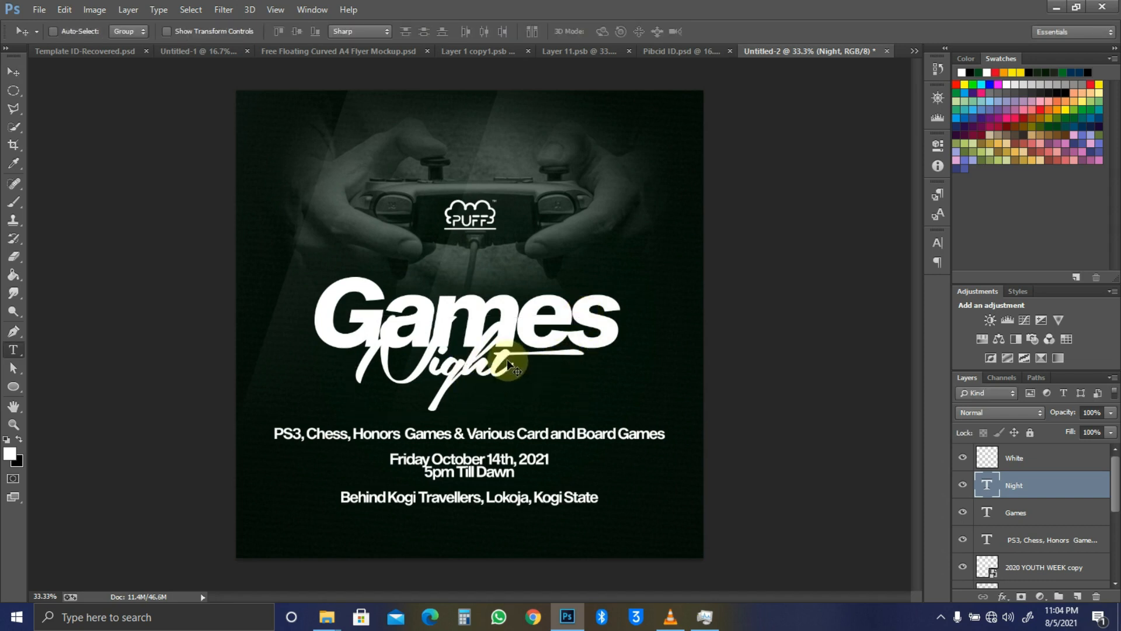
{"action": "left_click", "coordinate": [507, 363]}
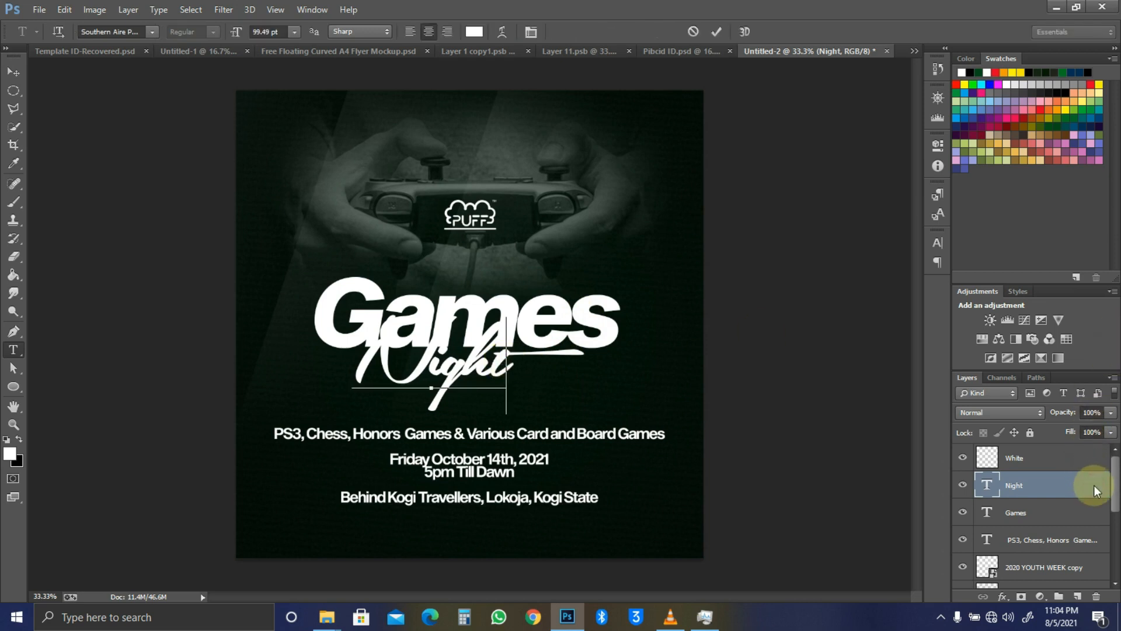
{"action": "key", "text": "ctrl+a"}
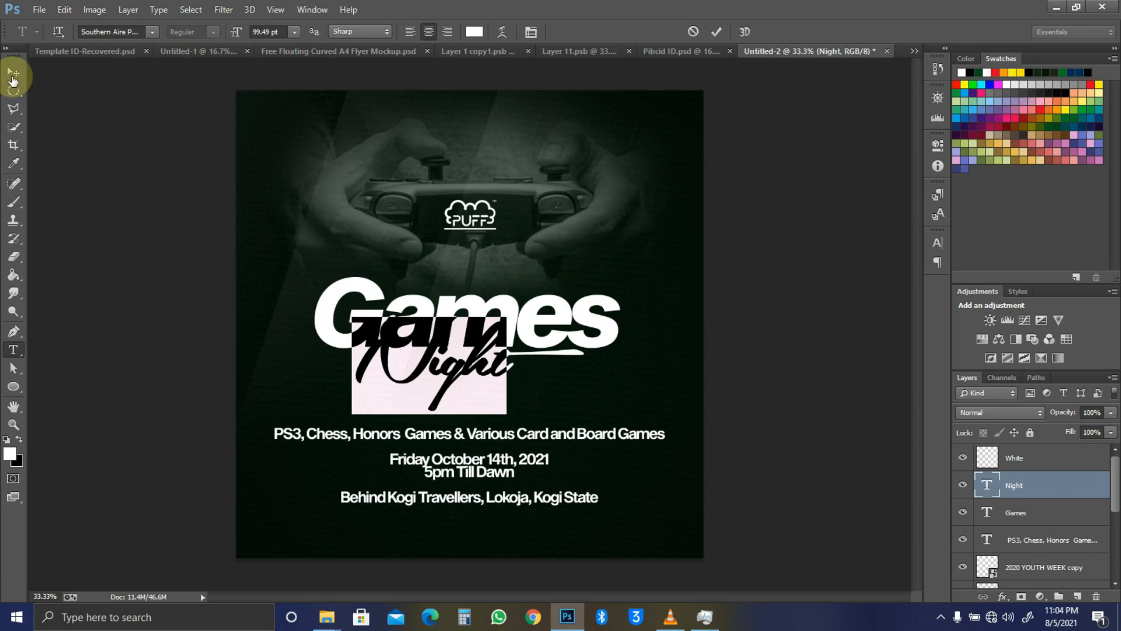
{"action": "key", "text": "ctrl+h"}
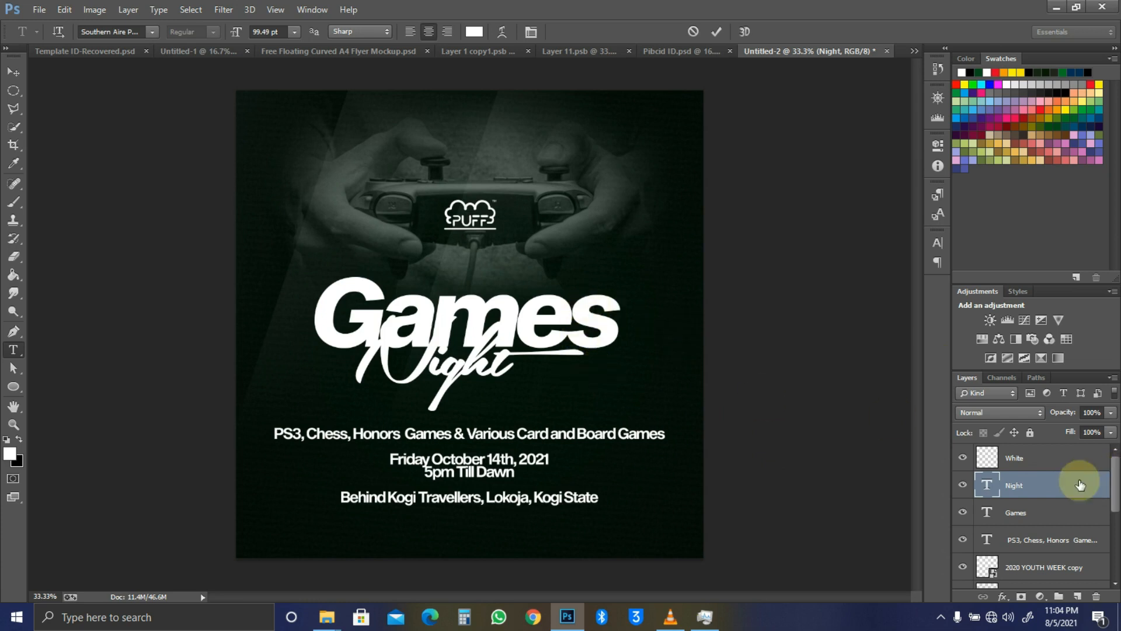
{"action": "double_click", "coordinate": [1051, 491]}
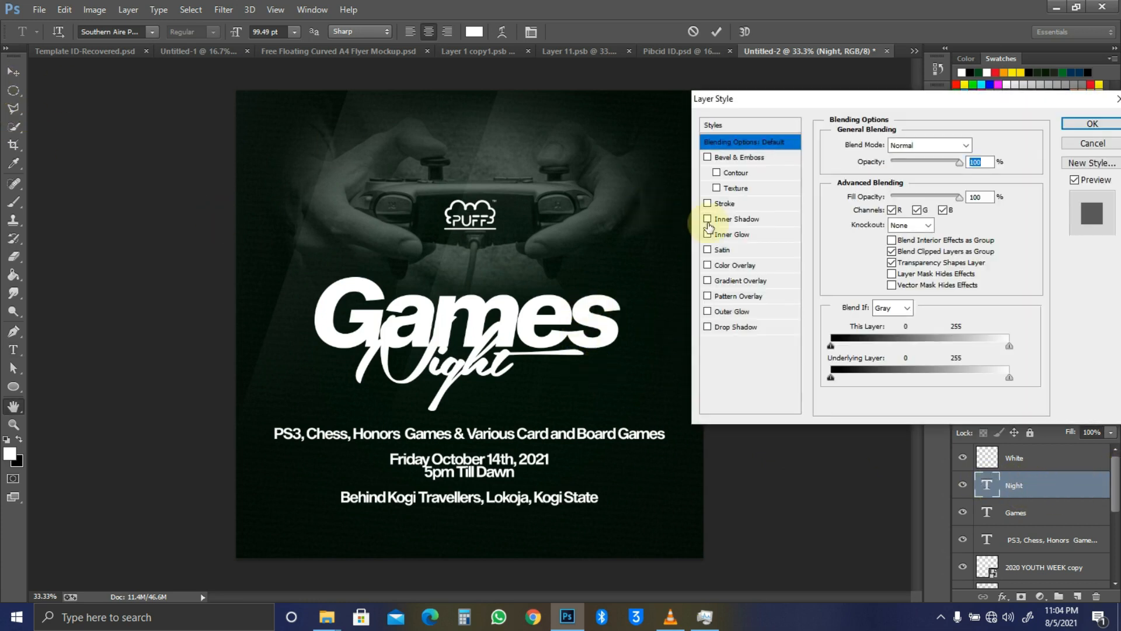
Step: Add a 12 px stroke to Night in the dark green sampled from the background
{"action": "left_click", "coordinate": [725, 204]}
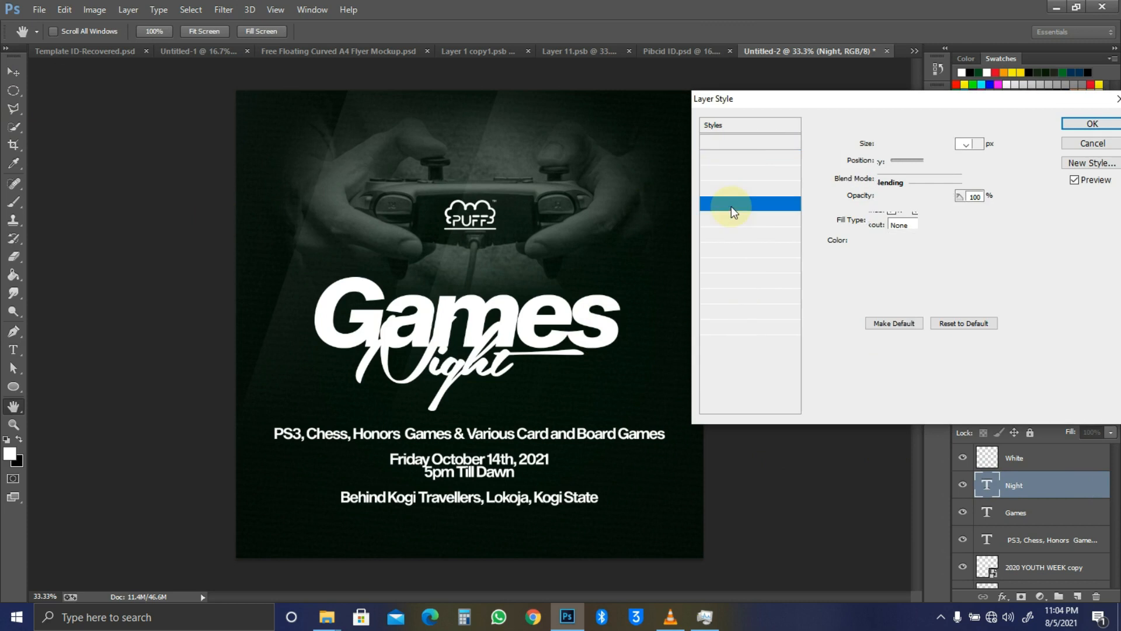
{"action": "left_click", "coordinate": [860, 241]}
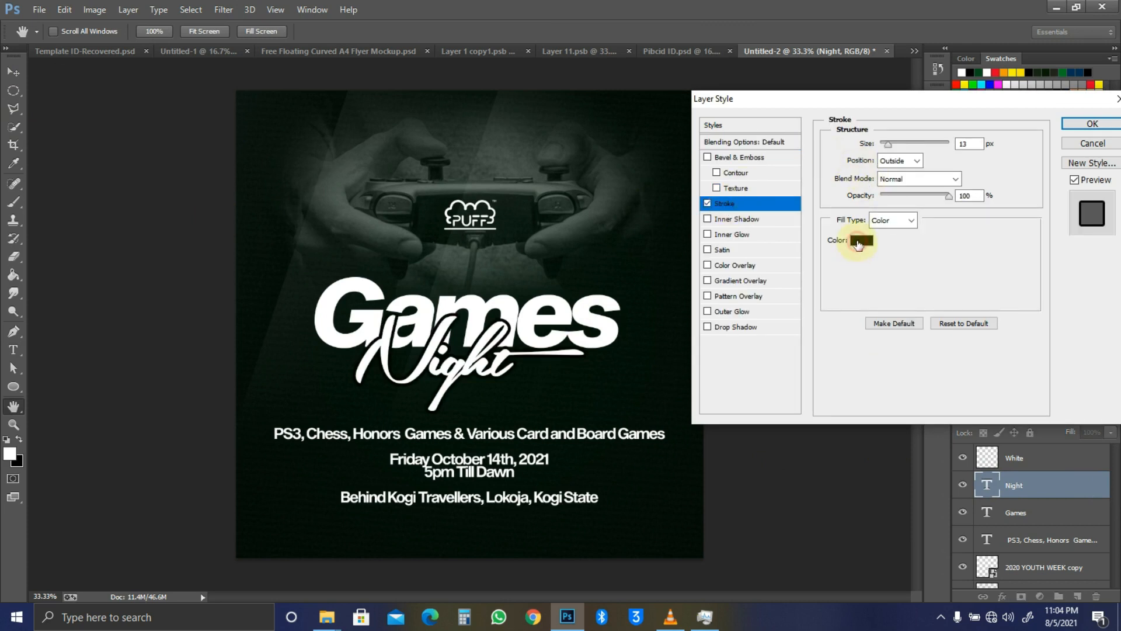
{"action": "left_click", "coordinate": [532, 367]}
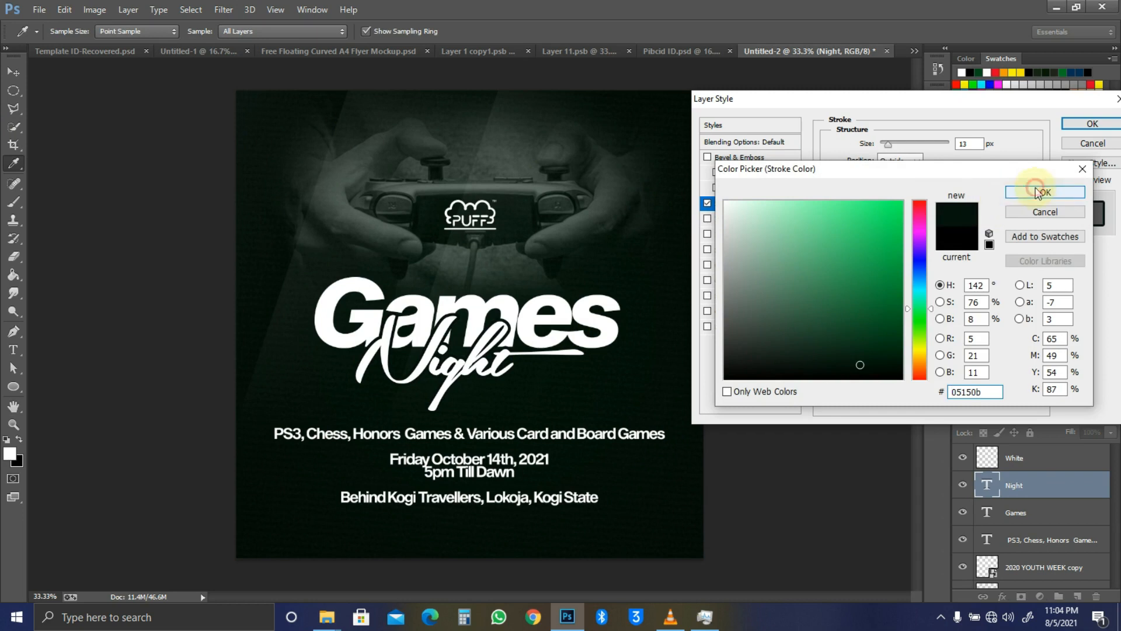
{"action": "left_click", "coordinate": [1007, 192]}
{"action": "left_click_drag", "start_coordinate": [889, 143], "coordinate": [890, 143]}
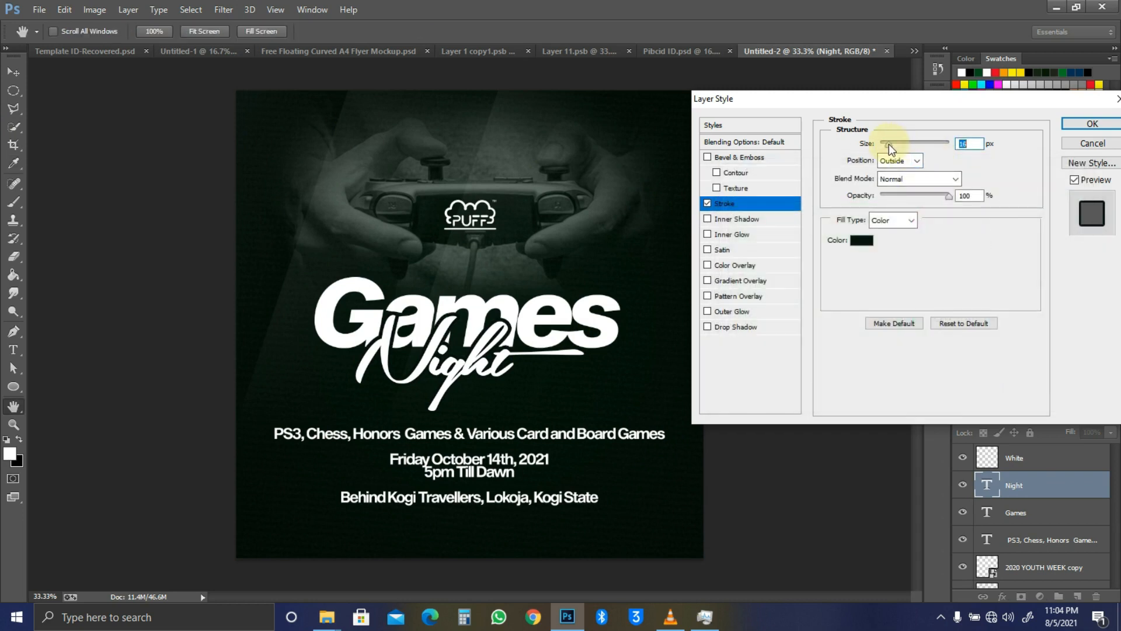
{"action": "left_click_drag", "start_coordinate": [889, 146], "coordinate": [887, 144]}
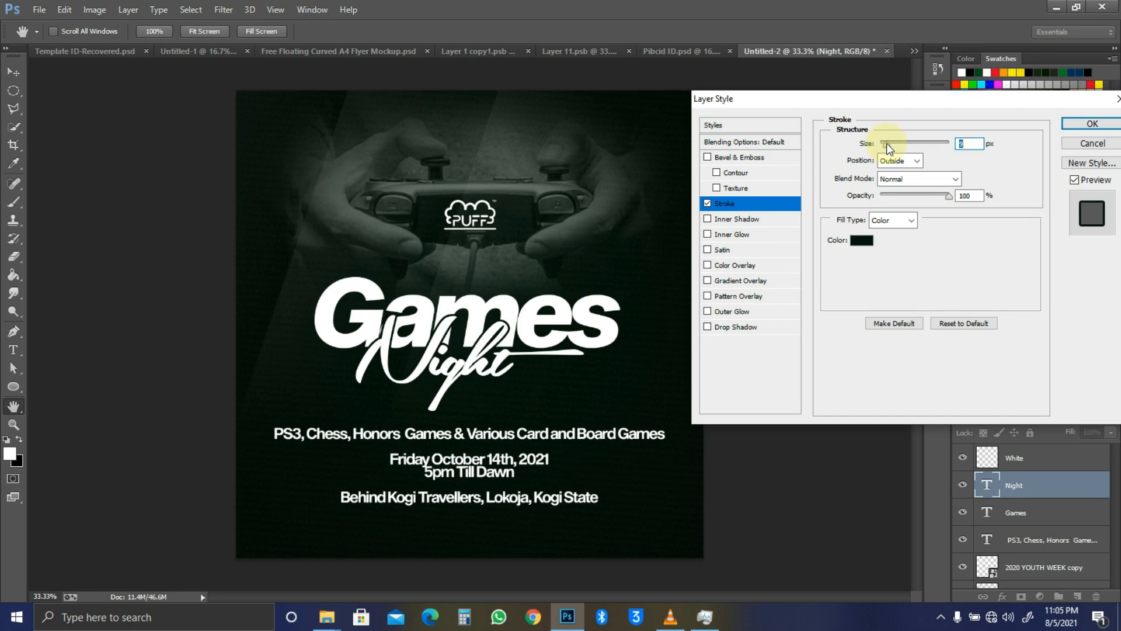
{"action": "type", "text": "12"}
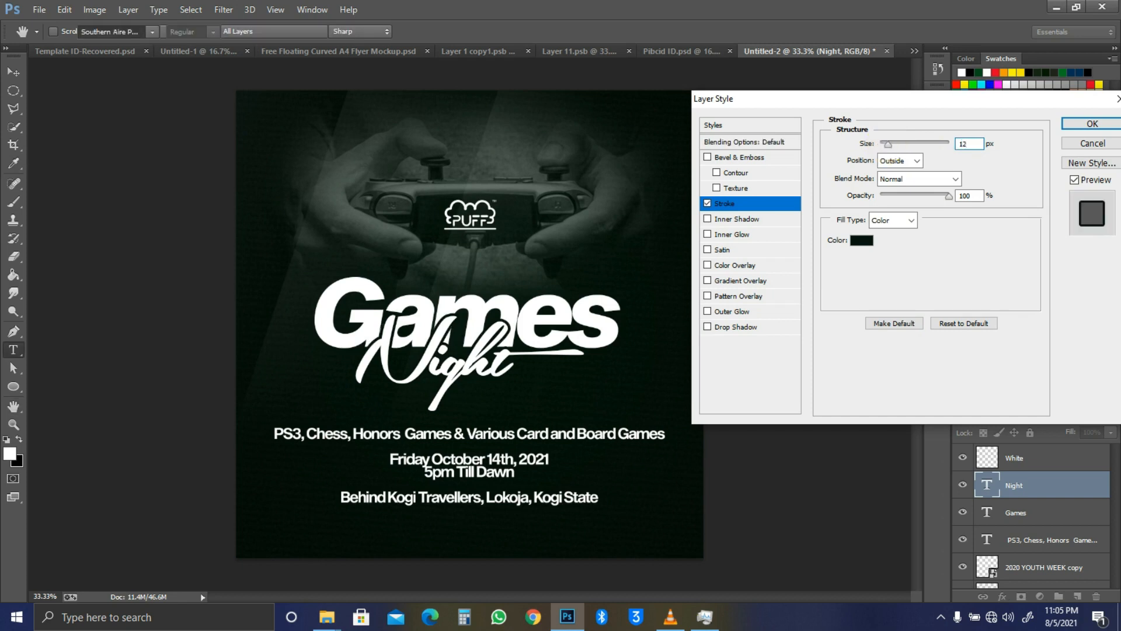
{"action": "key", "text": "Return"}
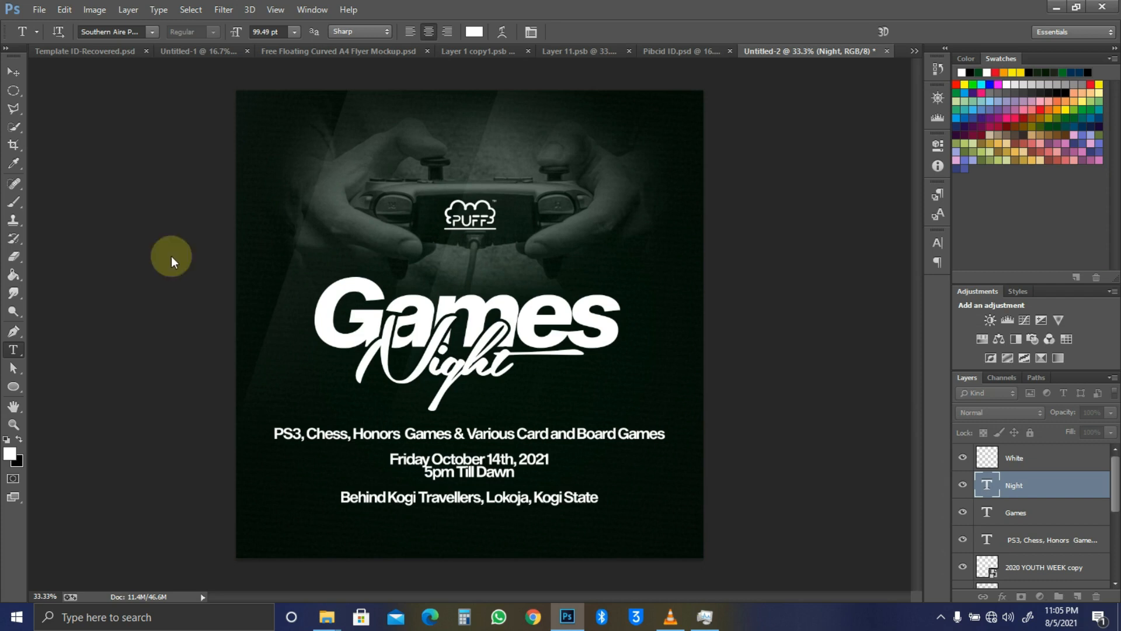
Step: Return from the Game Tutorial folder window to the flyer, filling the view
{"action": "key", "text": "alt+Tab"}
{"action": "key", "text": "alt+Tab"}
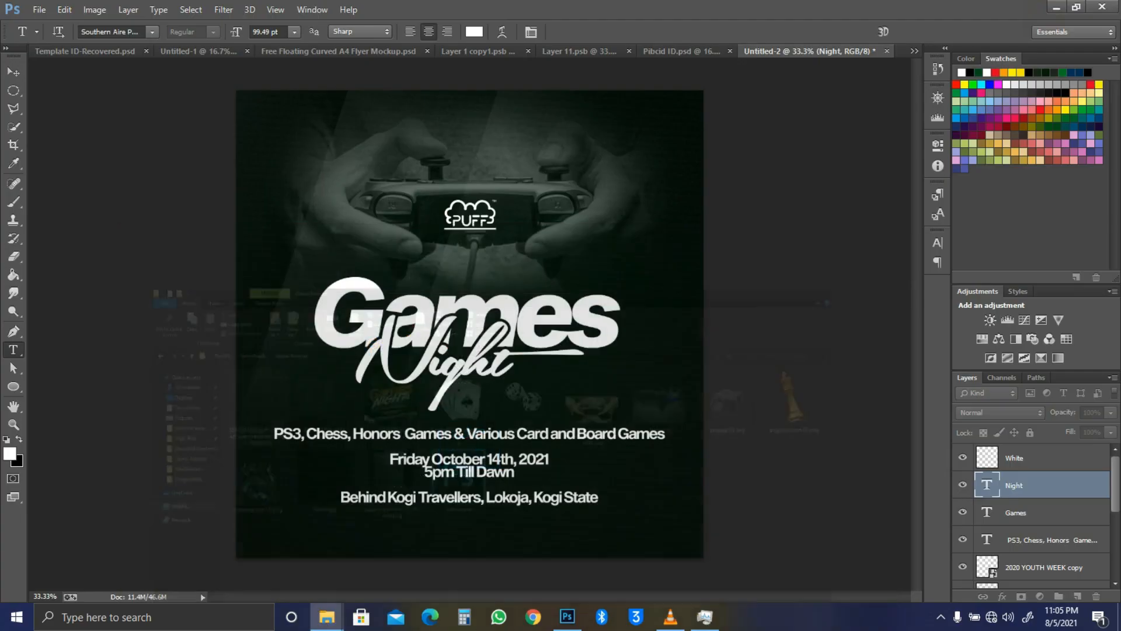
{"action": "left_click", "coordinate": [1040, 8]}
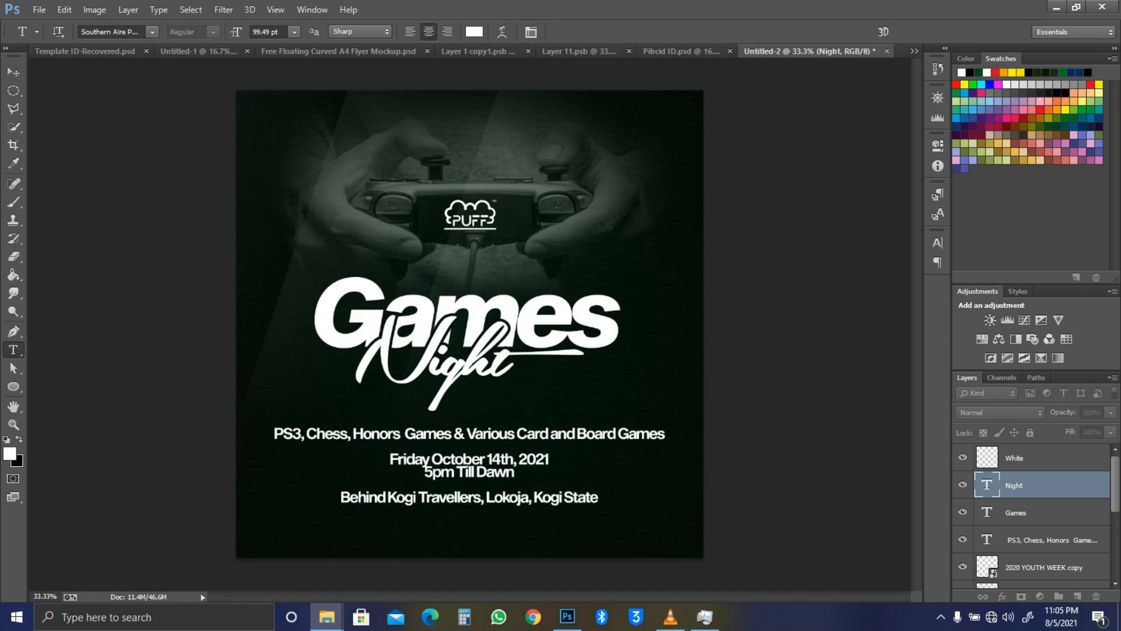
{"action": "key", "text": "ctrl+minus"}
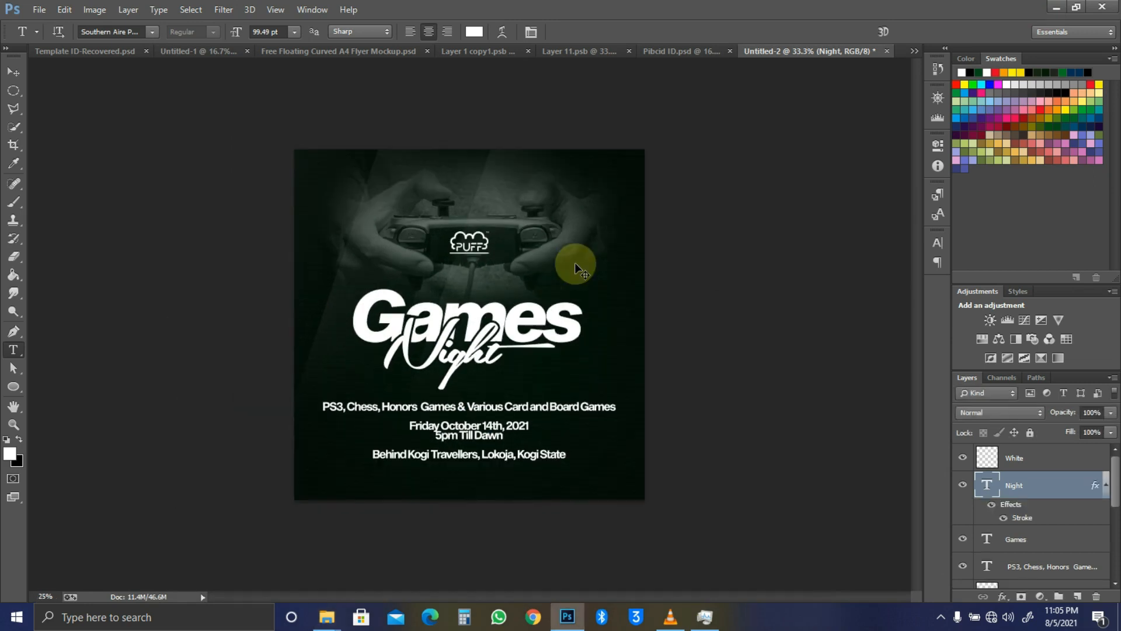
{"action": "key", "text": "ctrl+plus"}
{"action": "key", "text": "ctrl+plus"}
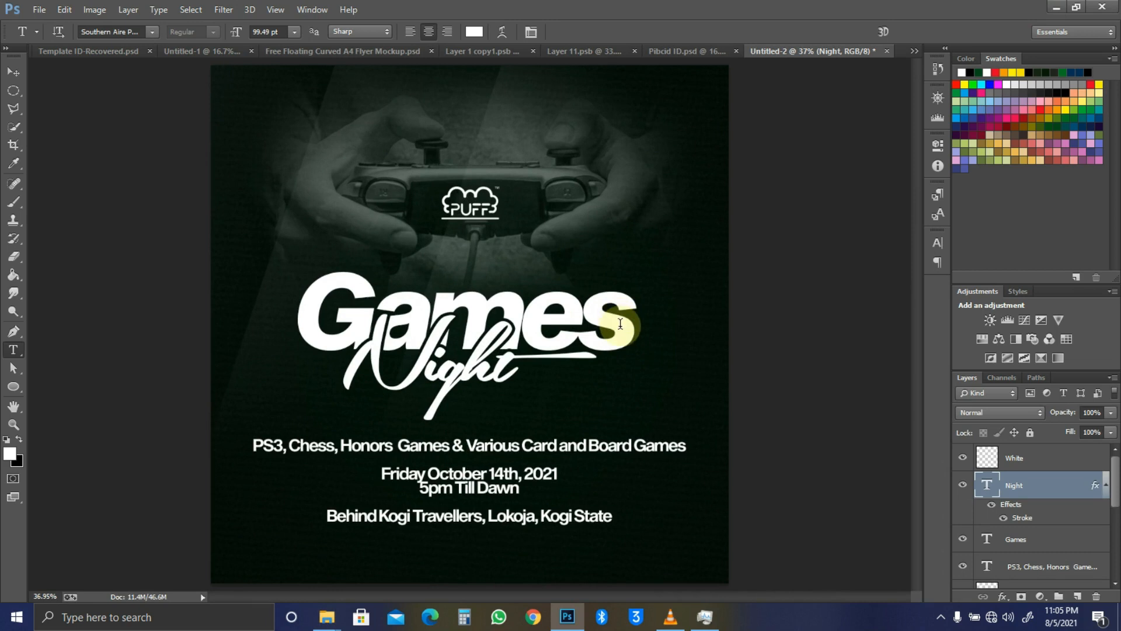
Step: Select all the Games text and colour it orange from the Swatches panel
{"action": "left_click", "coordinate": [620, 323]}
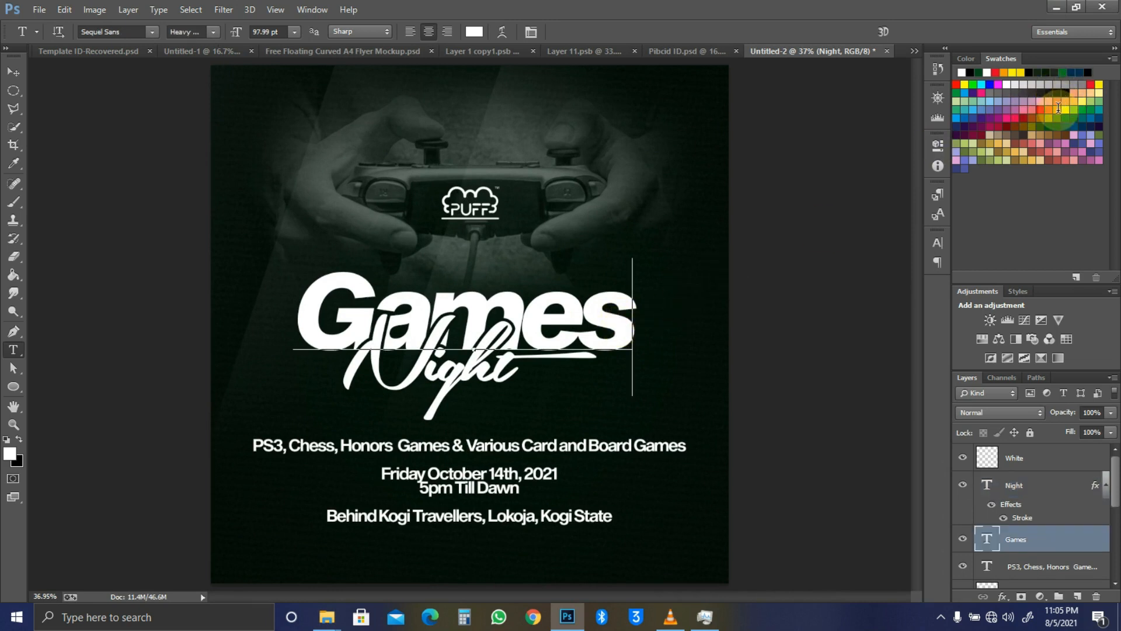
{"action": "key", "text": "ctrl+a"}
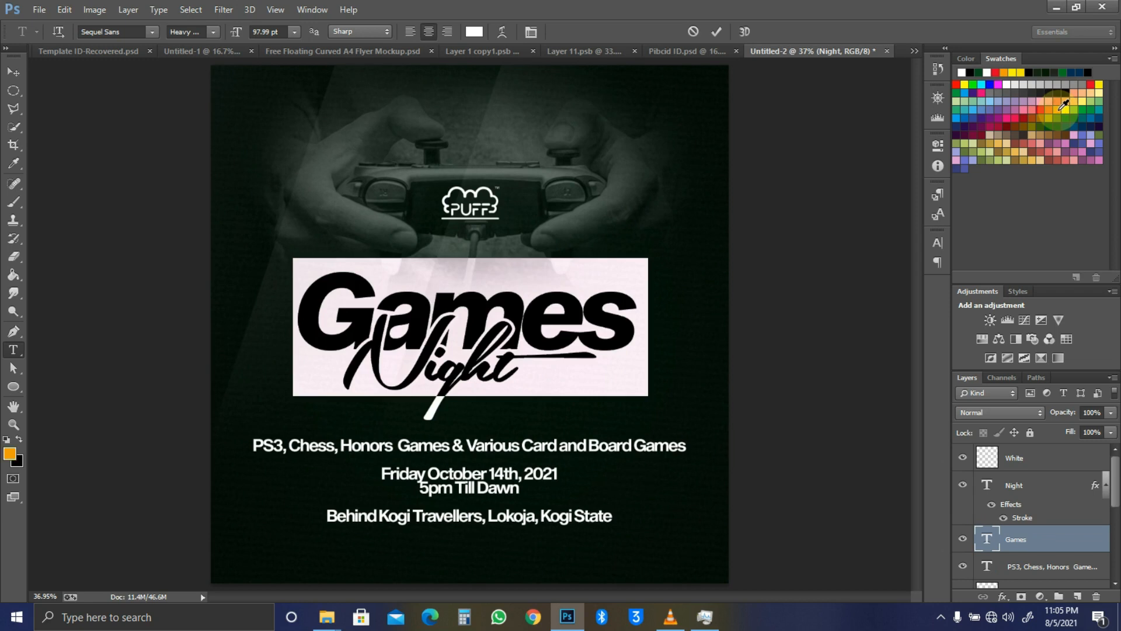
{"action": "left_click", "coordinate": [1064, 104]}
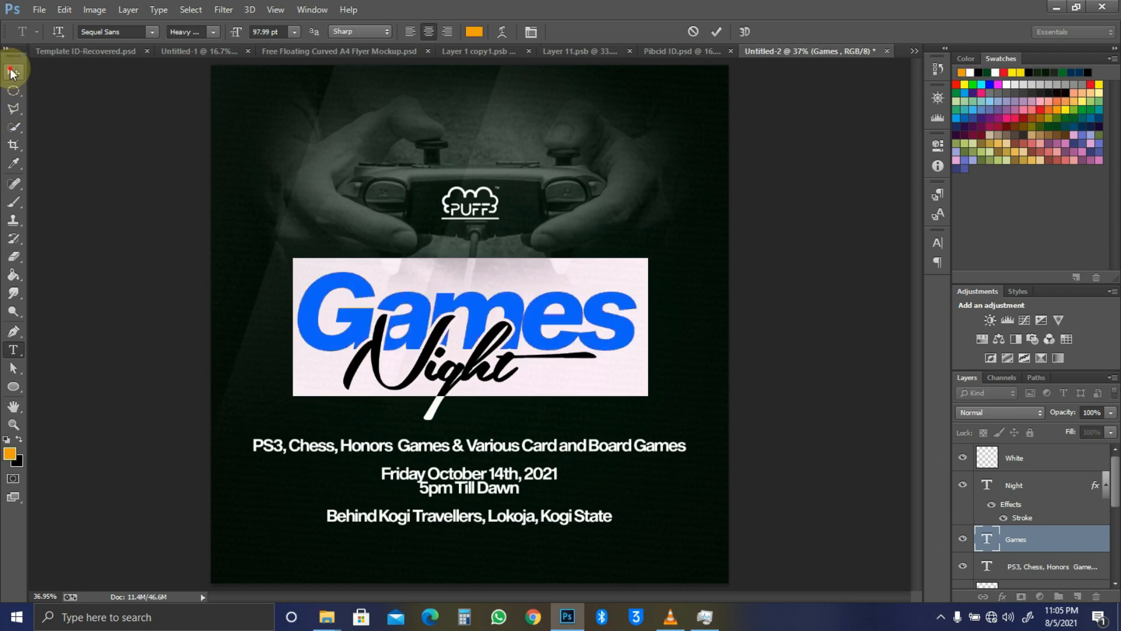
{"action": "left_click", "coordinate": [11, 73]}
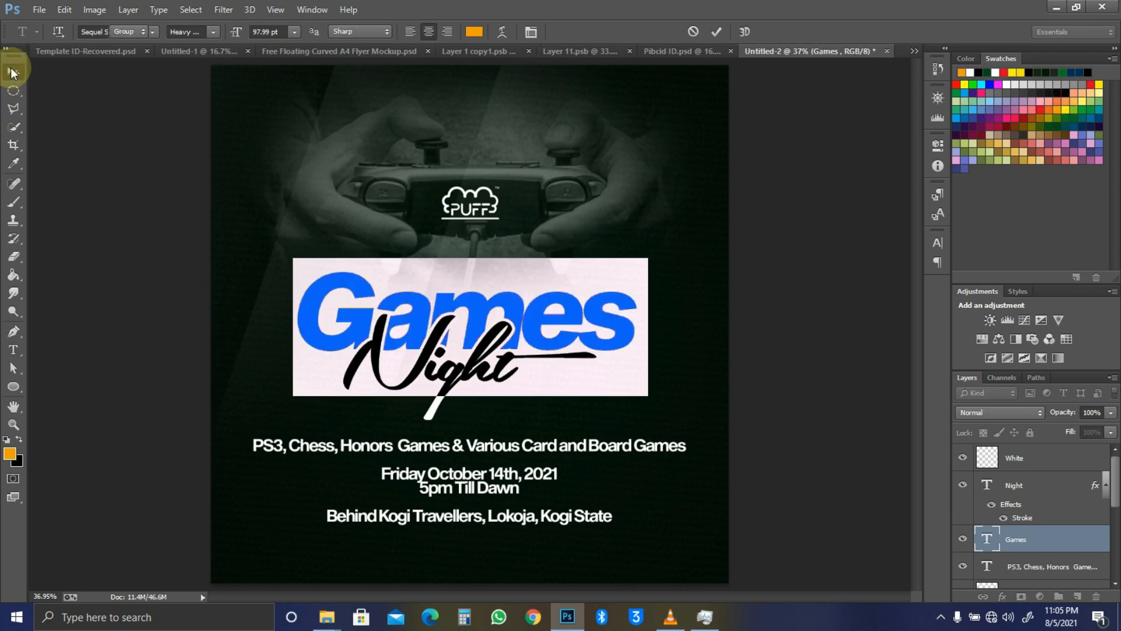
{"action": "left_click", "coordinate": [460, 380], "text": "ctrl"}
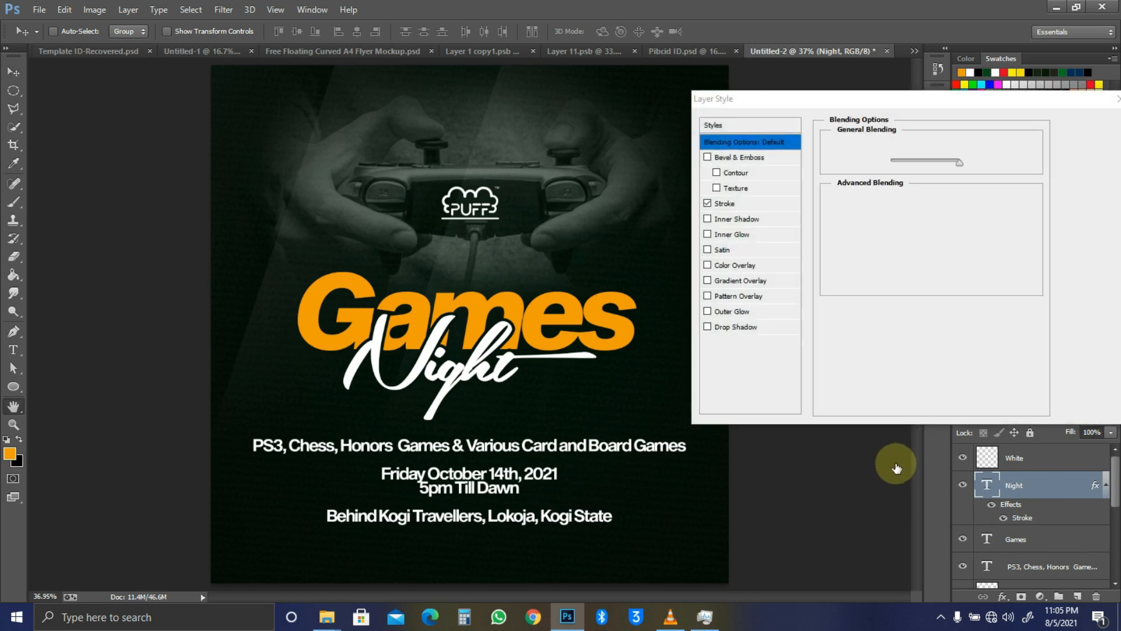
Step: Enable Bevel & Emboss on Night and choose a smooth gloss contour
{"action": "left_click", "coordinate": [708, 157]}
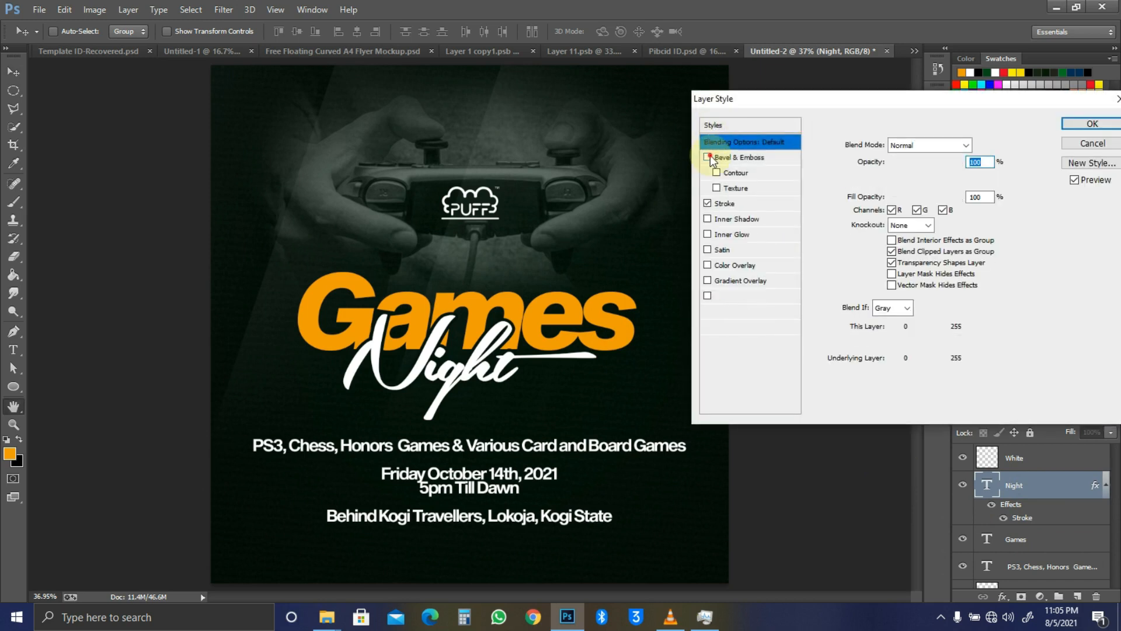
{"action": "left_click", "coordinate": [762, 160]}
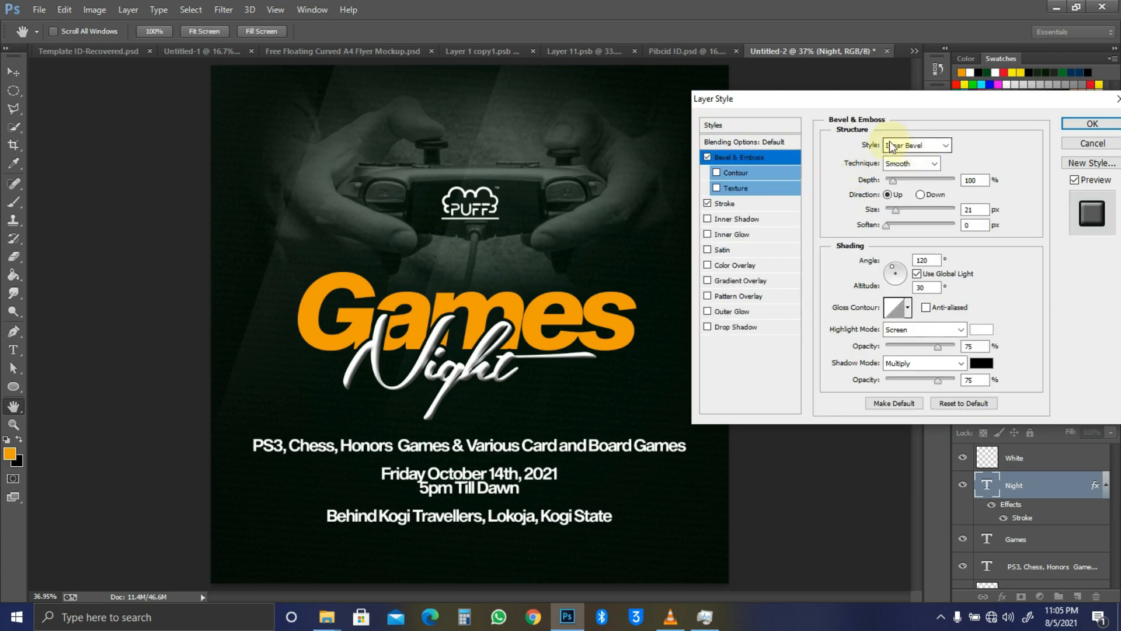
{"action": "left_click", "coordinate": [907, 308]}
{"action": "left_click", "coordinate": [922, 364]}
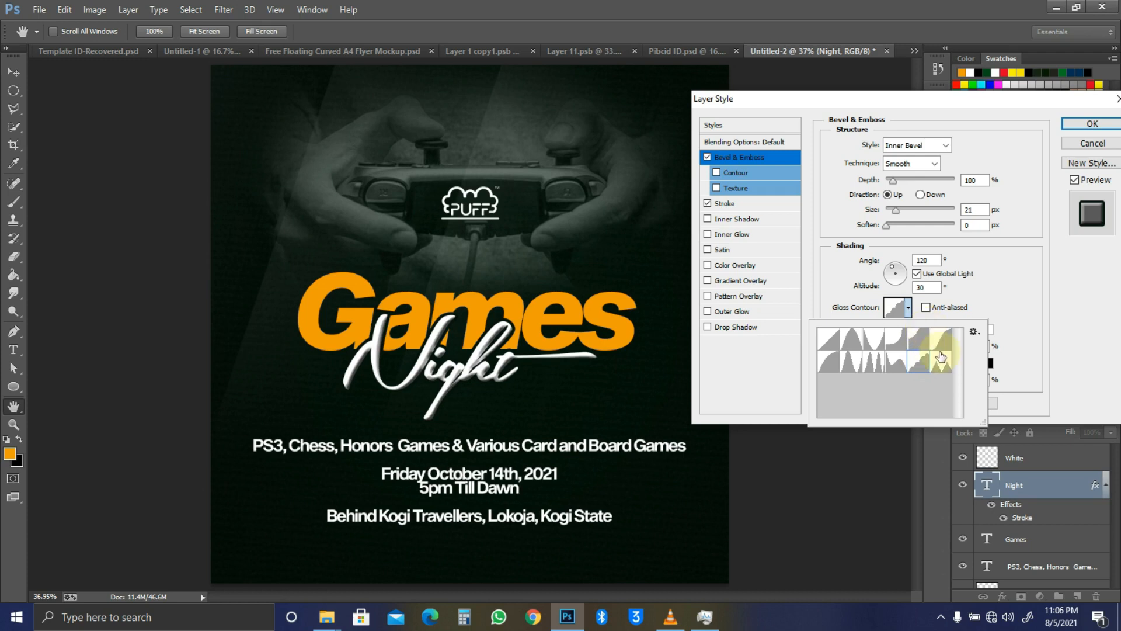
{"action": "left_click", "coordinate": [941, 364]}
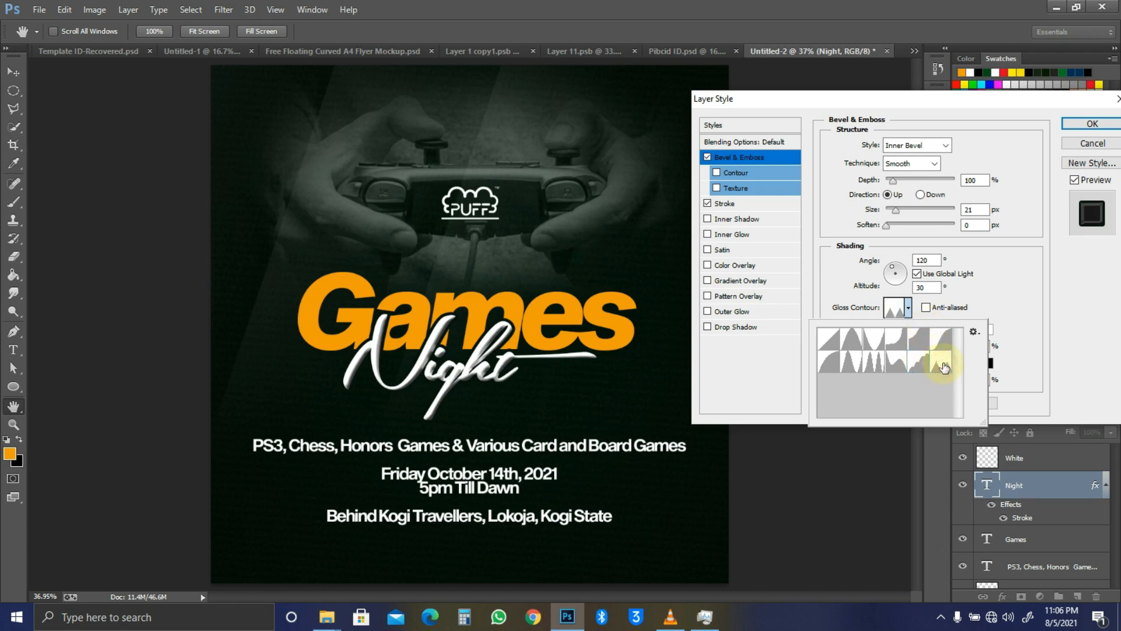
{"action": "left_click", "coordinate": [898, 365]}
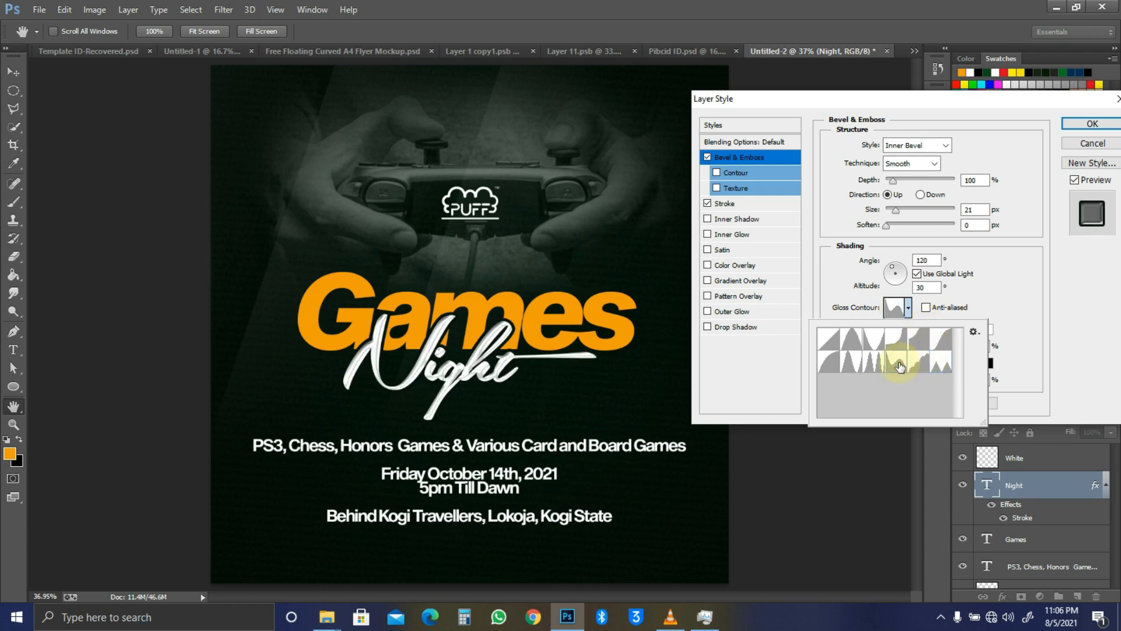
{"action": "left_click", "coordinate": [1008, 281]}
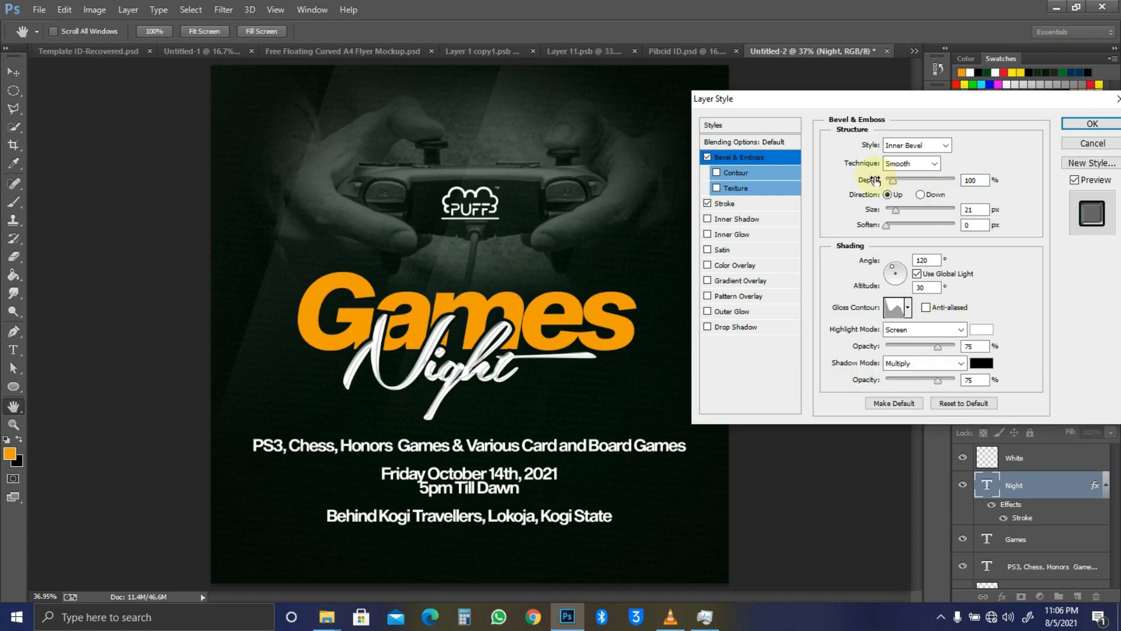
Step: Set bevel Depth 83%, Size 24 px, Soften 4, highlight and shadow opacity 79%, and apply
{"action": "mouse_move", "coordinate": [890, 181]}
{"action": "left_mouse_down"}
{"action": "mouse_move", "coordinate": [908, 184]}
{"action": "mouse_move", "coordinate": [899, 190]}
{"action": "left_mouse_up"}
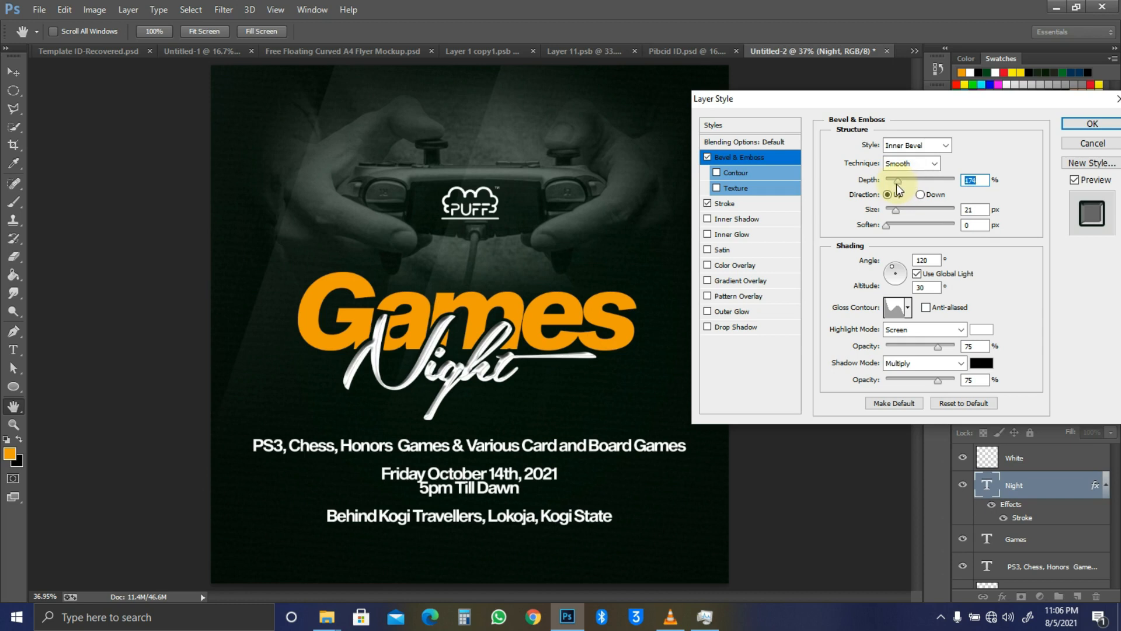
{"action": "left_click_drag", "start_coordinate": [885, 181], "coordinate": [893, 181]}
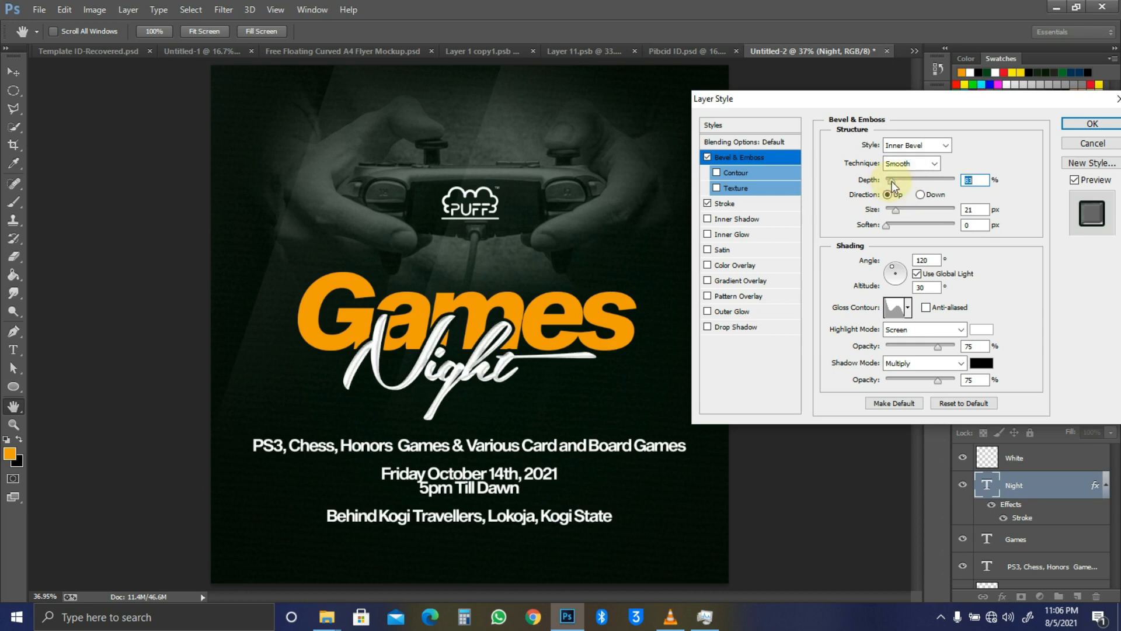
{"action": "mouse_move", "coordinate": [897, 209]}
{"action": "left_mouse_down"}
{"action": "mouse_move", "coordinate": [913, 209]}
{"action": "mouse_move", "coordinate": [898, 209]}
{"action": "left_mouse_up"}
{"action": "left_click", "coordinate": [889, 226]}
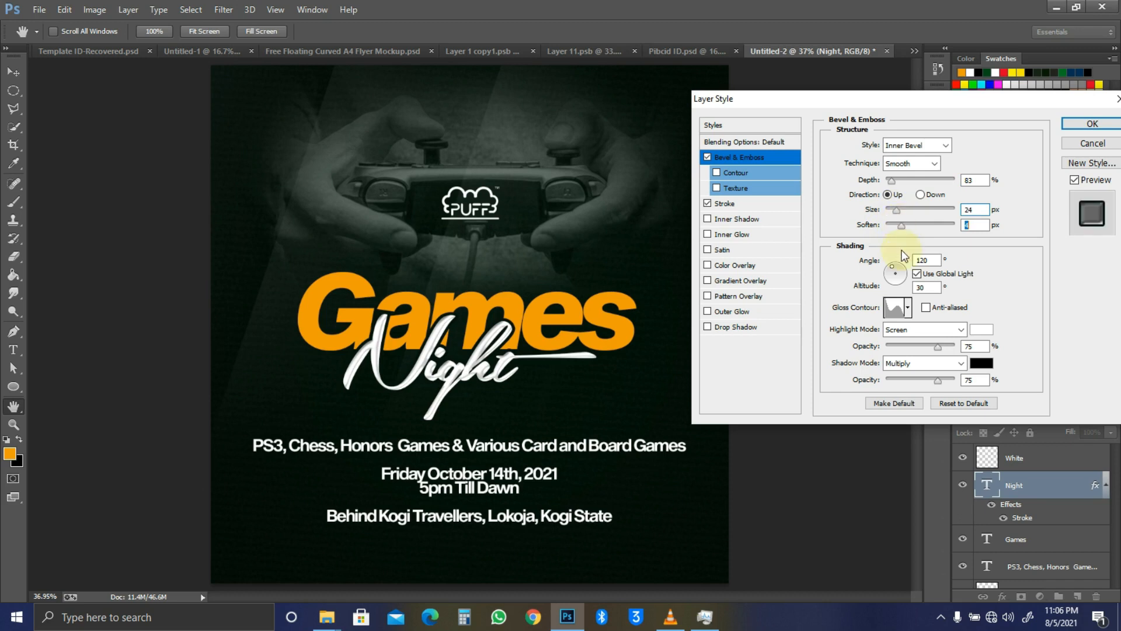
{"action": "left_click", "coordinate": [939, 346]}
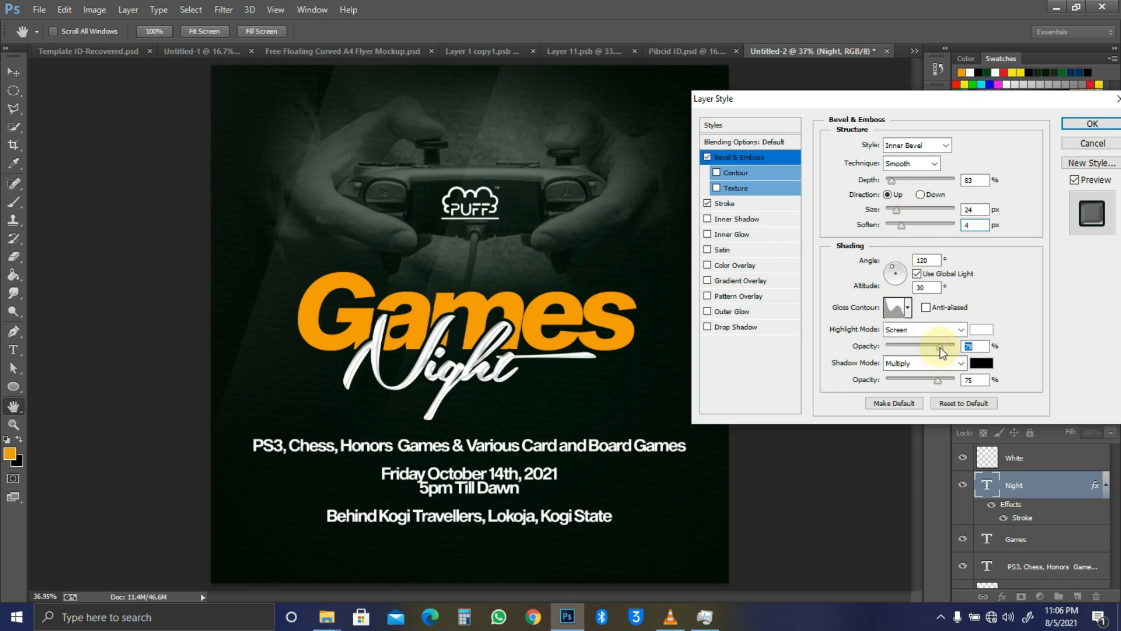
{"action": "left_click", "coordinate": [937, 381]}
{"action": "left_click", "coordinate": [1092, 124]}
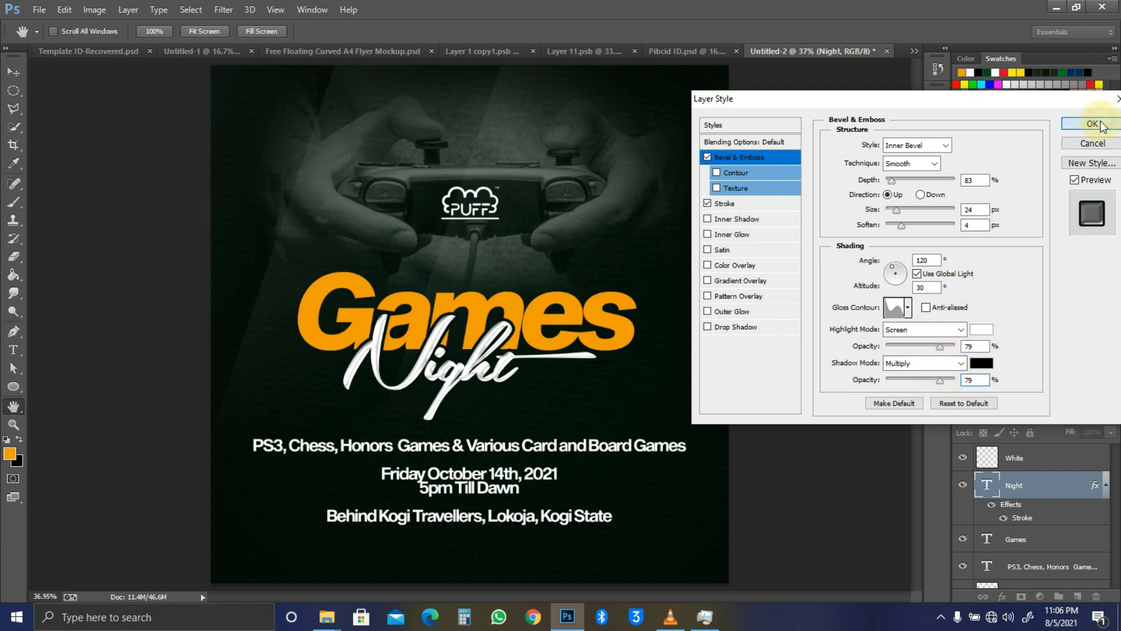
{"action": "left_click", "coordinate": [630, 331], "text": "ctrl"}
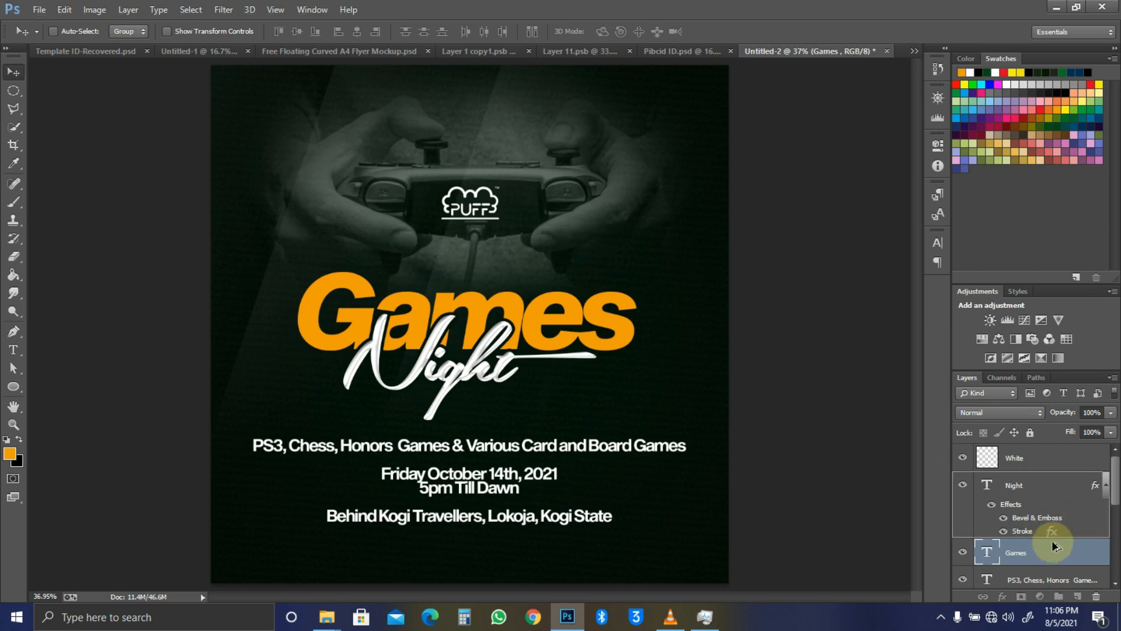
Step: Copy only Night's Bevel & Emboss onto Games, undoing the full effects copy that included the stroke
{"action": "left_click_drag", "start_coordinate": [1053, 560], "coordinate": [1053, 560]}
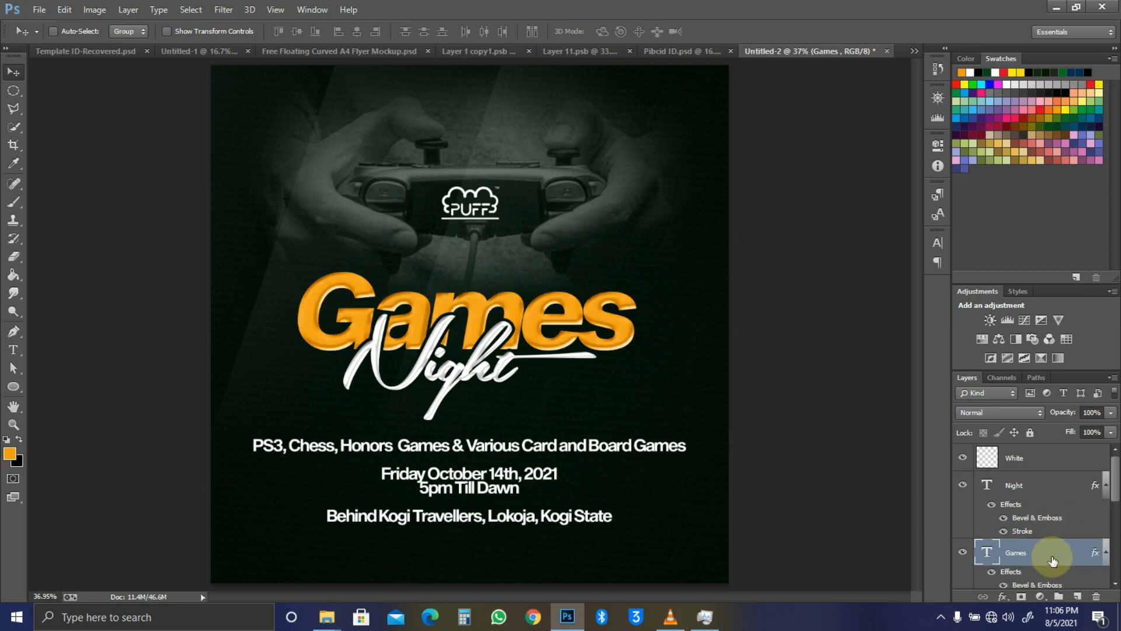
{"action": "scroll", "coordinate": [1050, 543], "scroll_direction": "down", "scroll_amount": 2}
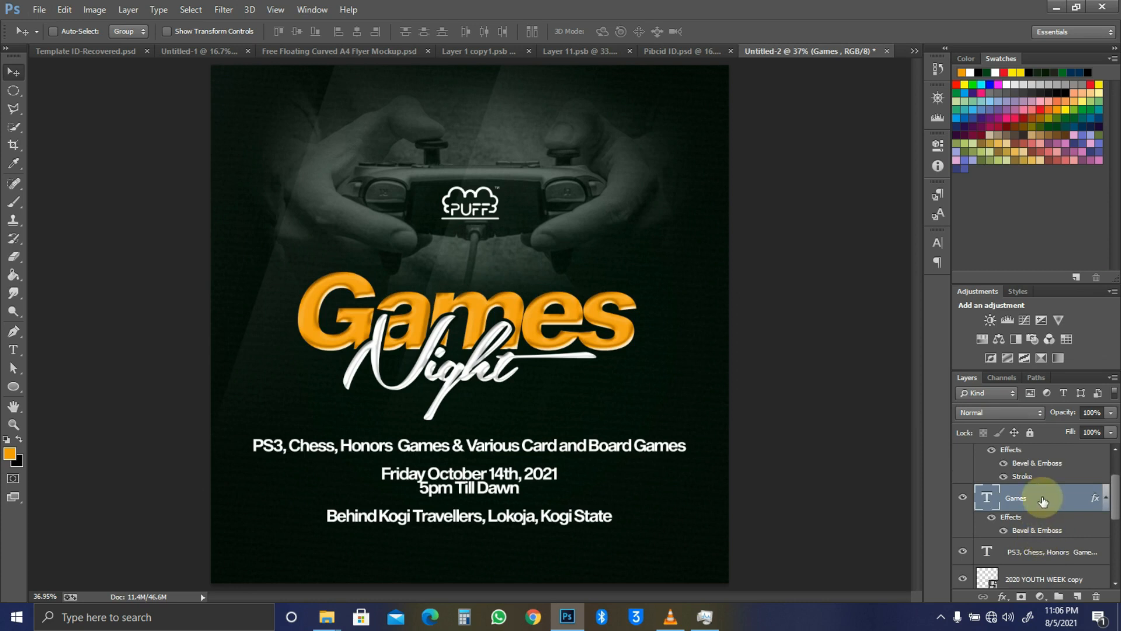
{"action": "key", "text": "ctrl+z"}
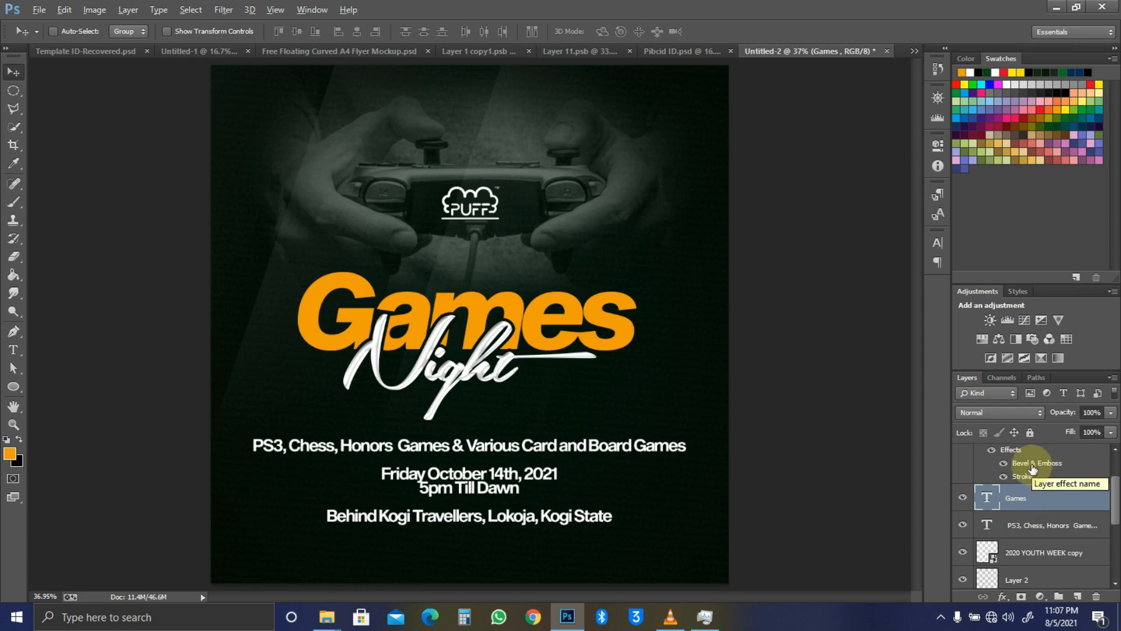
{"action": "left_click_drag", "start_coordinate": [1032, 469], "coordinate": [1032, 500]}
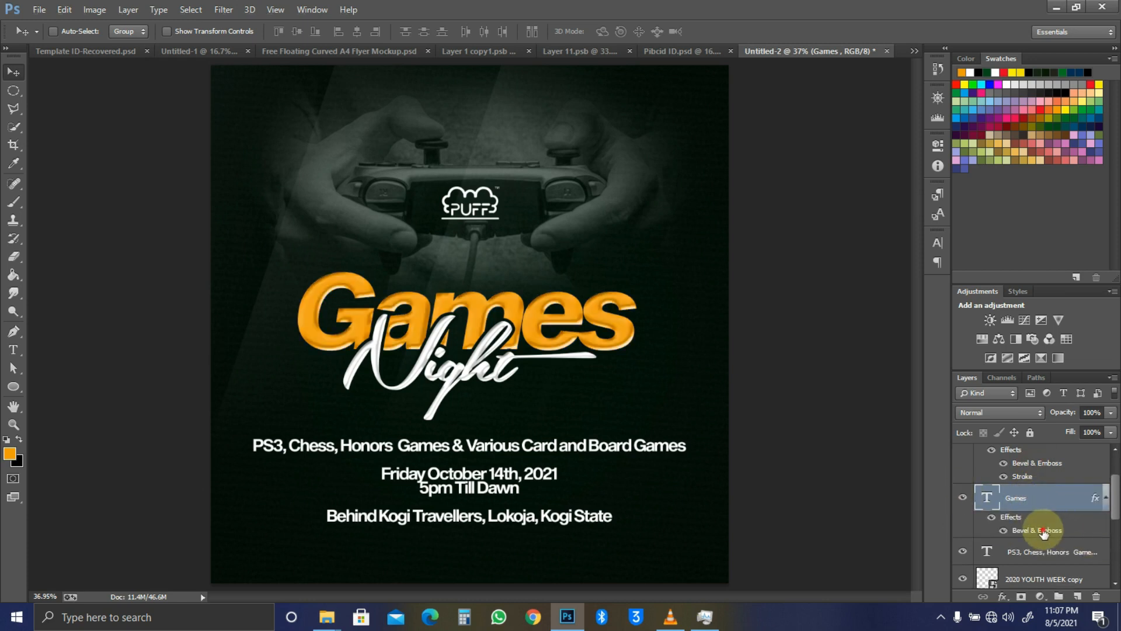
{"action": "double_click", "coordinate": [1024, 466]}
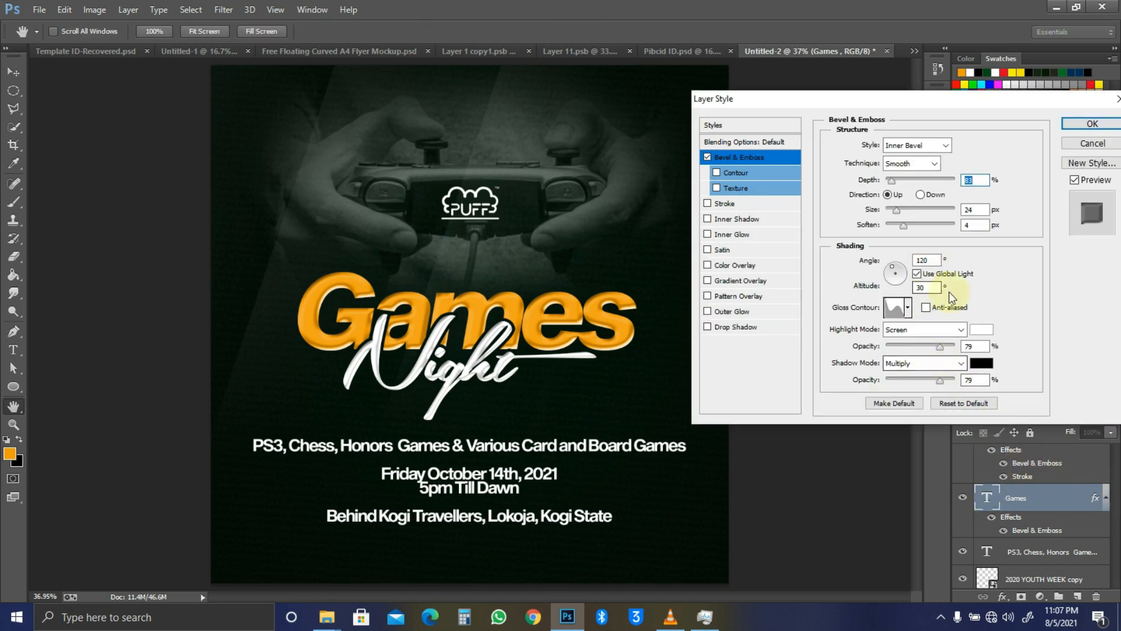
Step: Tune the Games bevel to 93% depth, 92 px size and 9 px soften, and apply it
{"action": "left_click_drag", "start_coordinate": [941, 380], "coordinate": [906, 348]}
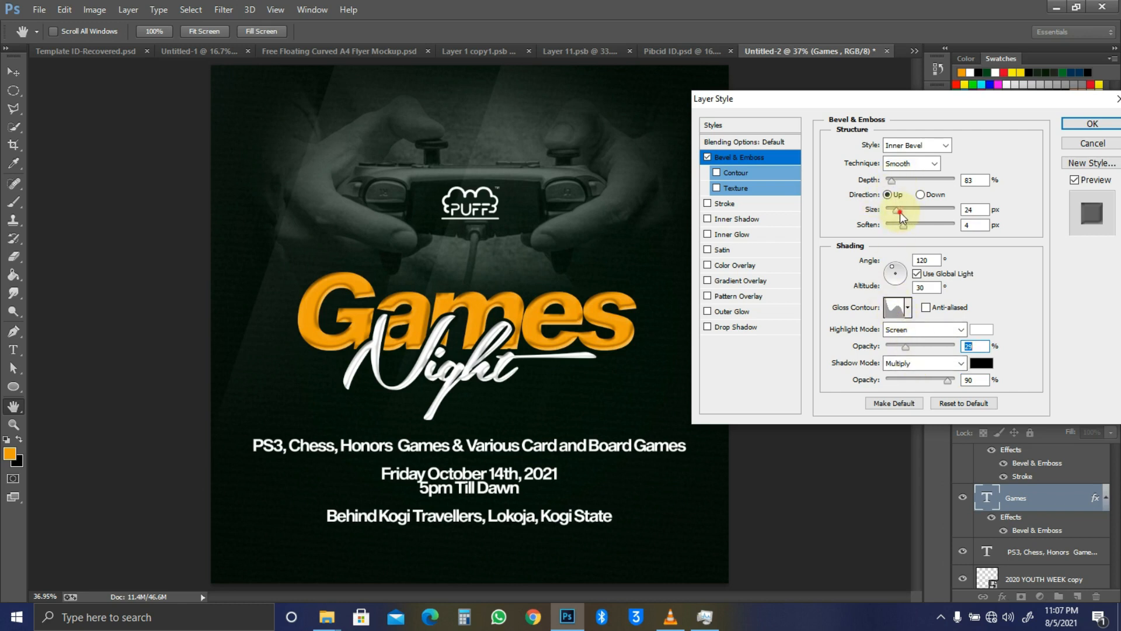
{"action": "left_click_drag", "start_coordinate": [900, 212], "coordinate": [907, 211]}
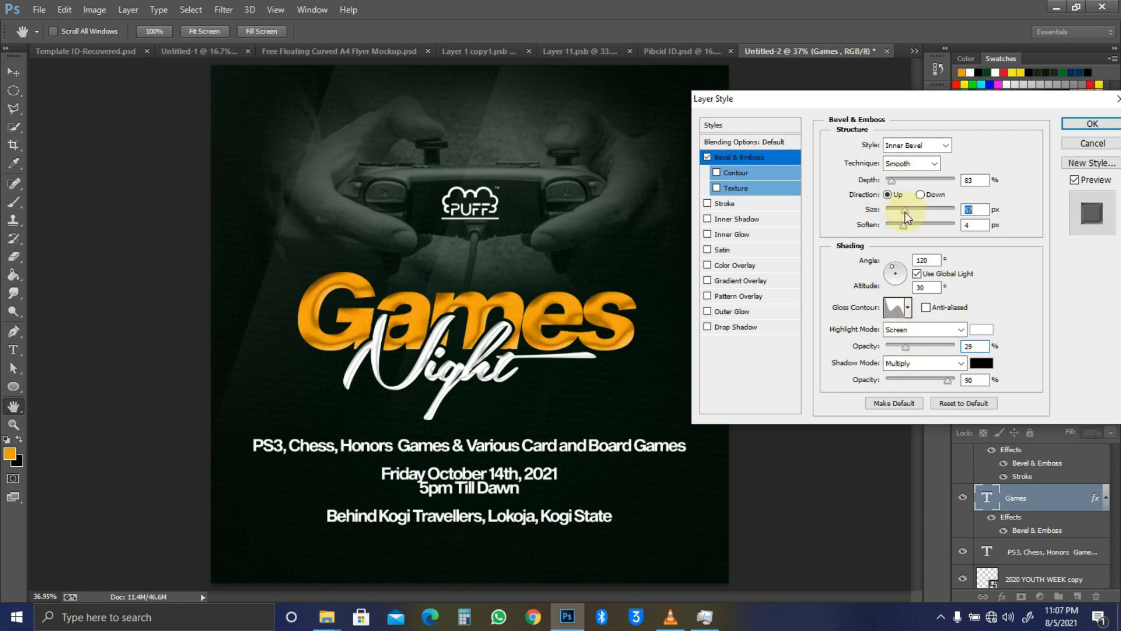
{"action": "left_click_drag", "start_coordinate": [895, 182], "coordinate": [894, 183]}
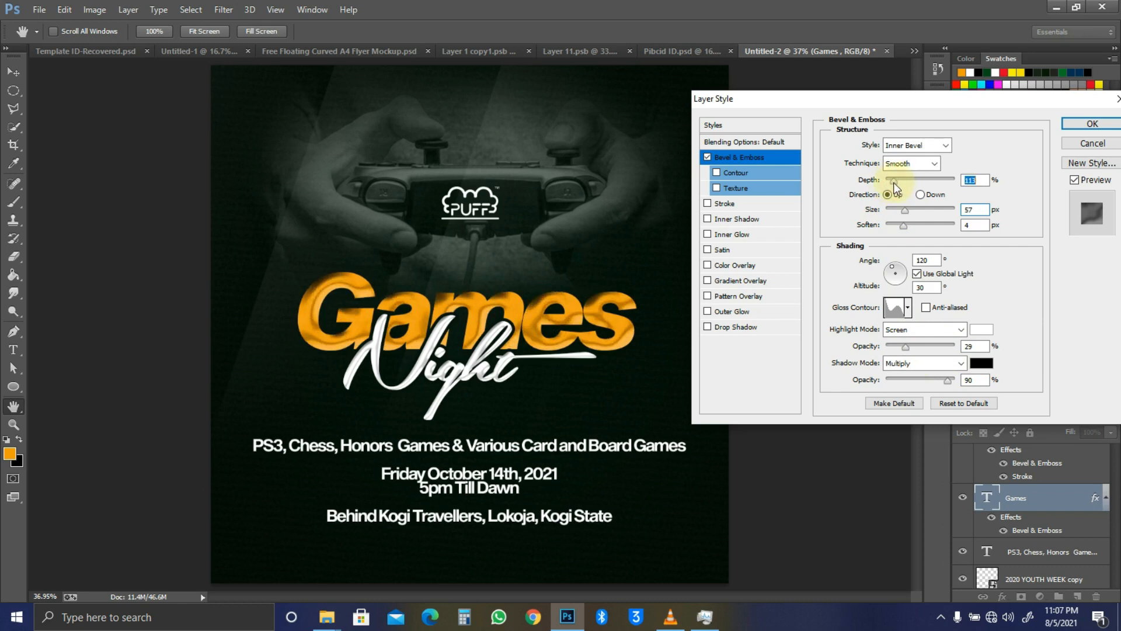
{"action": "left_click_drag", "start_coordinate": [904, 225], "coordinate": [917, 229]}
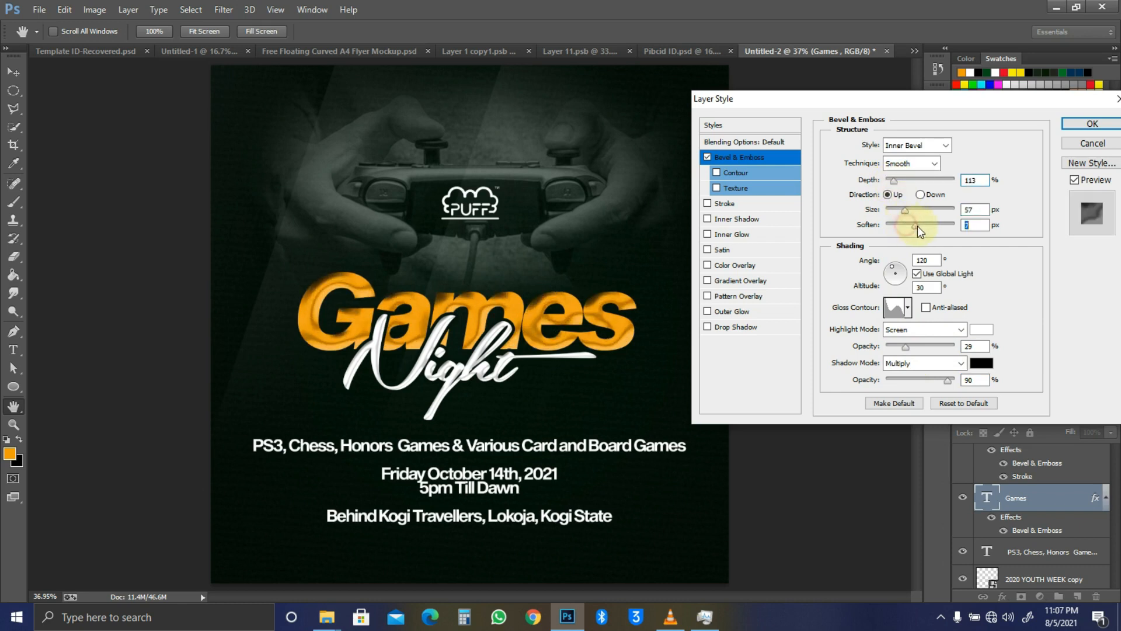
{"action": "left_click_drag", "start_coordinate": [890, 185], "coordinate": [892, 184]}
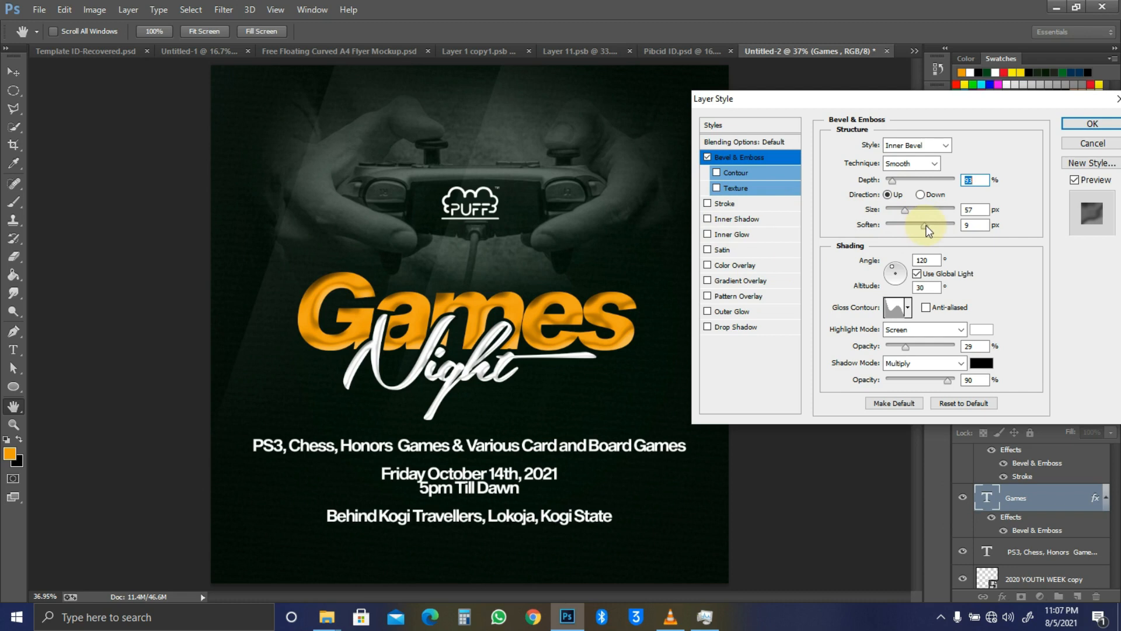
{"action": "mouse_move", "coordinate": [905, 213]}
{"action": "left_mouse_down"}
{"action": "mouse_move", "coordinate": [926, 211]}
{"action": "mouse_move", "coordinate": [913, 206]}
{"action": "left_mouse_up"}
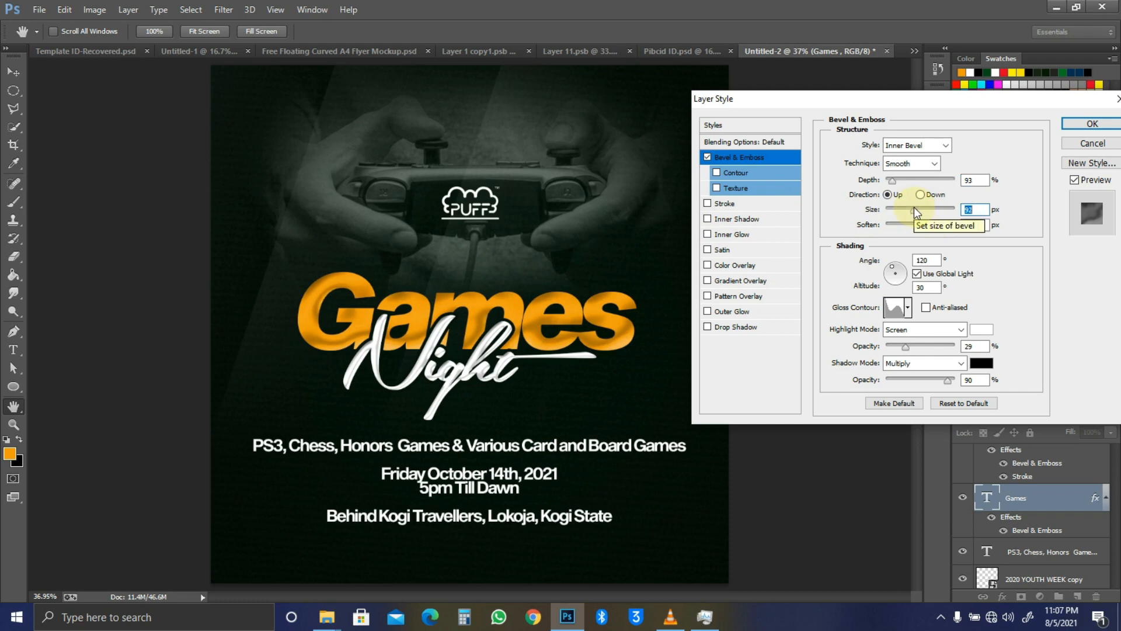
{"action": "left_click", "coordinate": [1088, 124]}
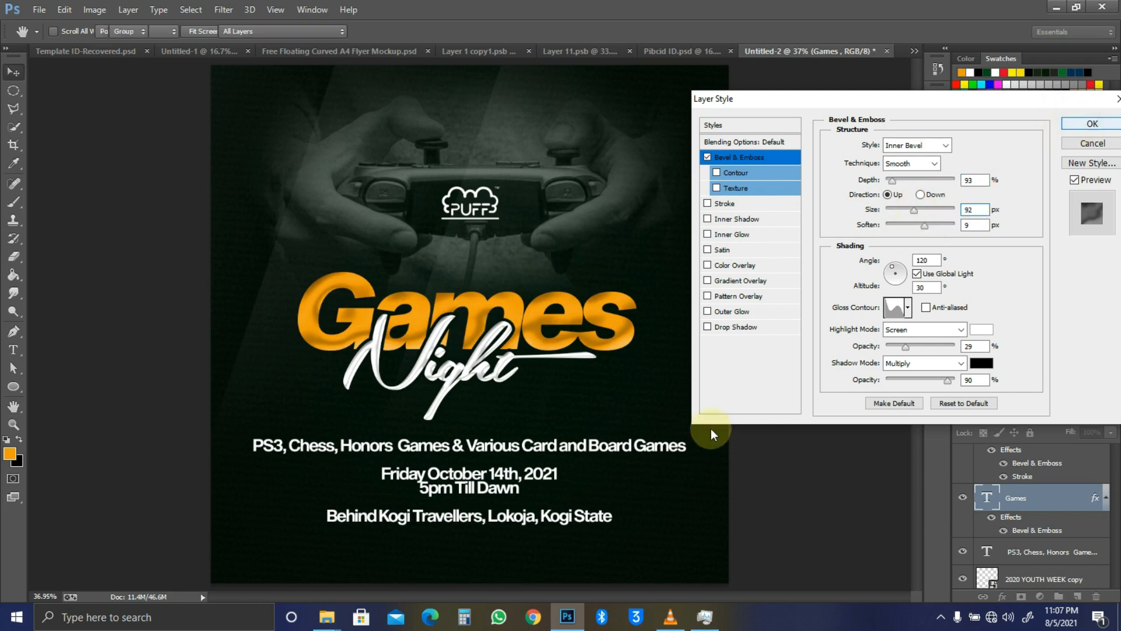
{"action": "key", "text": "ctrl+minus"}
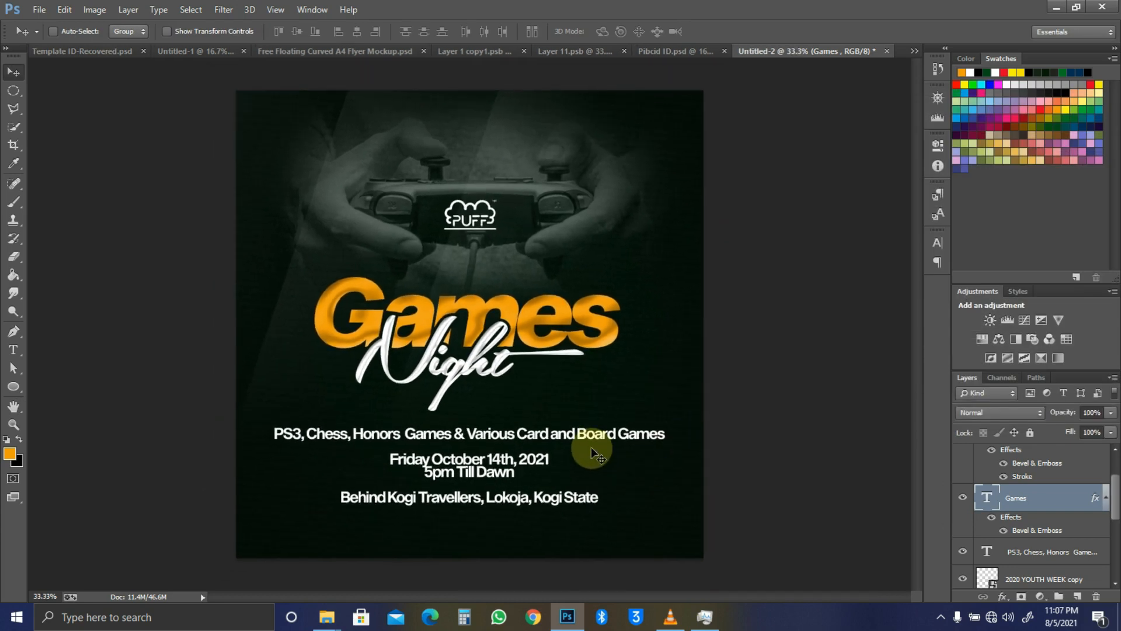
Step: Select Layer 2, Color Fill 1 copy, the hand photo layer and Layer 1
{"action": "left_click", "coordinate": [475, 366], "text": "ctrl"}
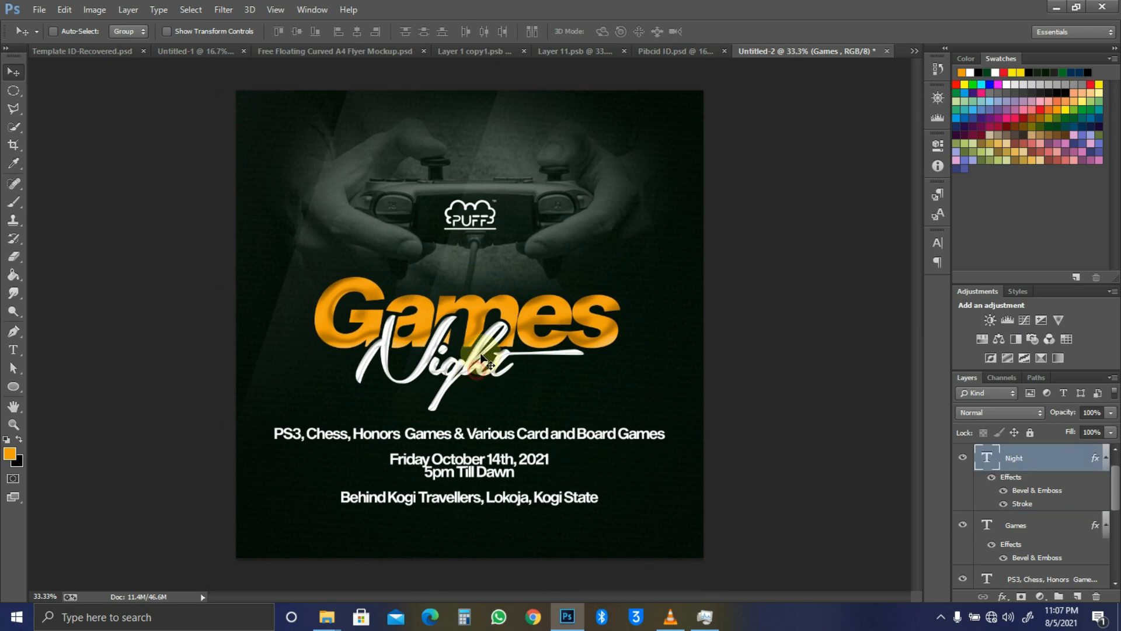
{"action": "left_click", "coordinate": [510, 307], "text": "ctrl+shift"}
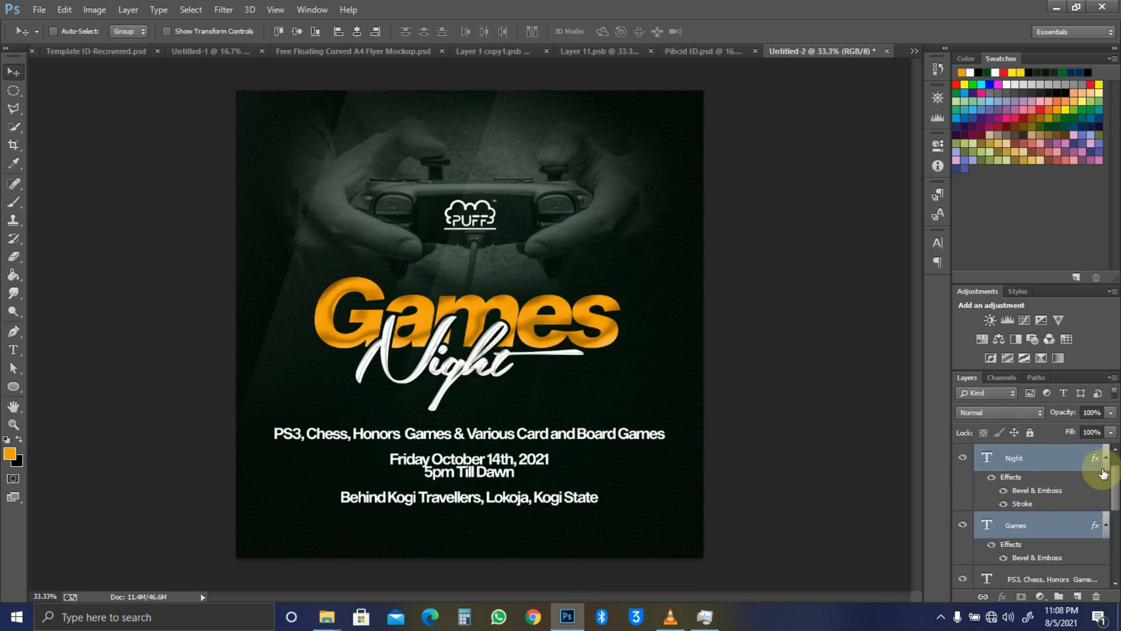
{"action": "left_click", "coordinate": [1105, 458]}
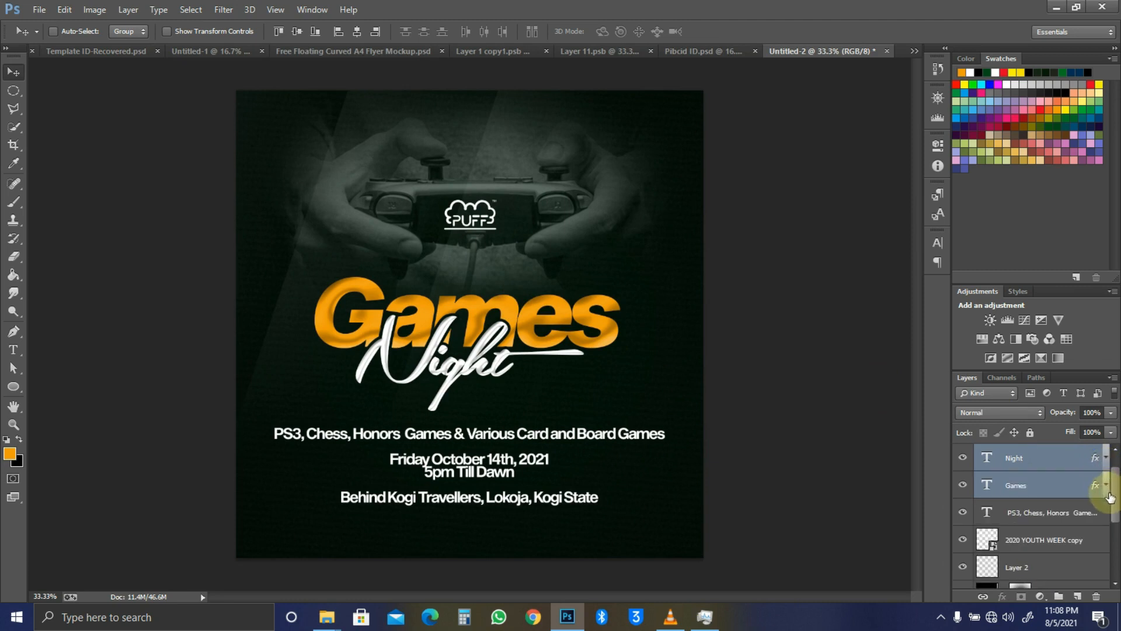
{"action": "left_click_drag", "start_coordinate": [1116, 507], "coordinate": [1114, 557]}
{"action": "left_click", "coordinate": [1082, 547]}
{"action": "scroll", "coordinate": [1075, 537], "scroll_direction": "up", "scroll_amount": 3}
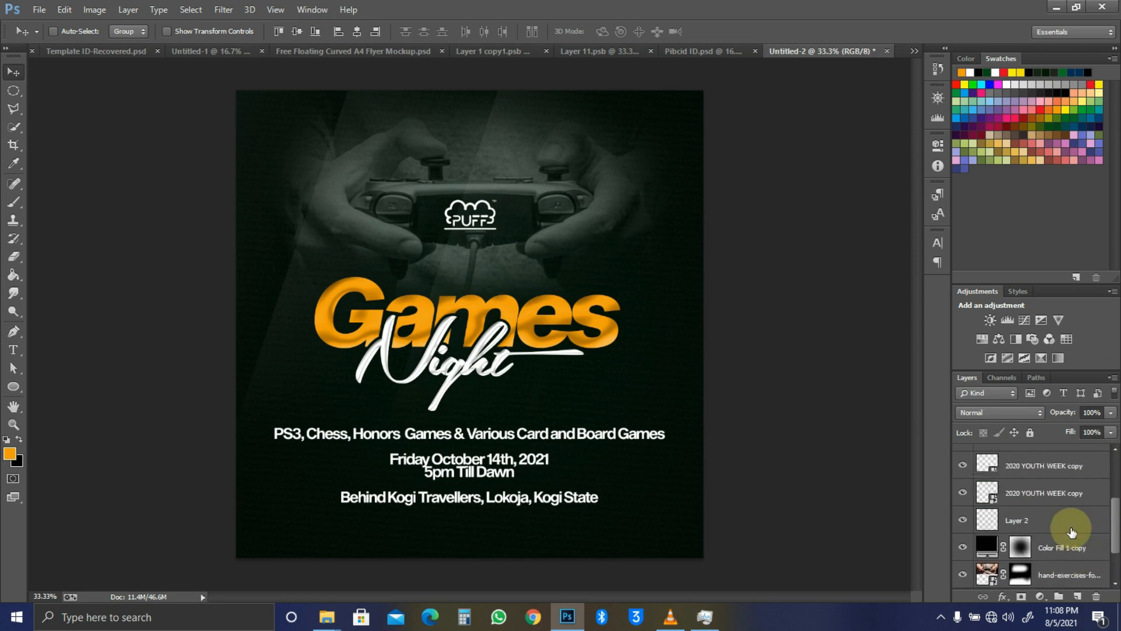
{"action": "scroll", "coordinate": [1072, 532], "scroll_direction": "down", "scroll_amount": 2}
{"action": "left_click", "coordinate": [1073, 522], "text": "shift"}
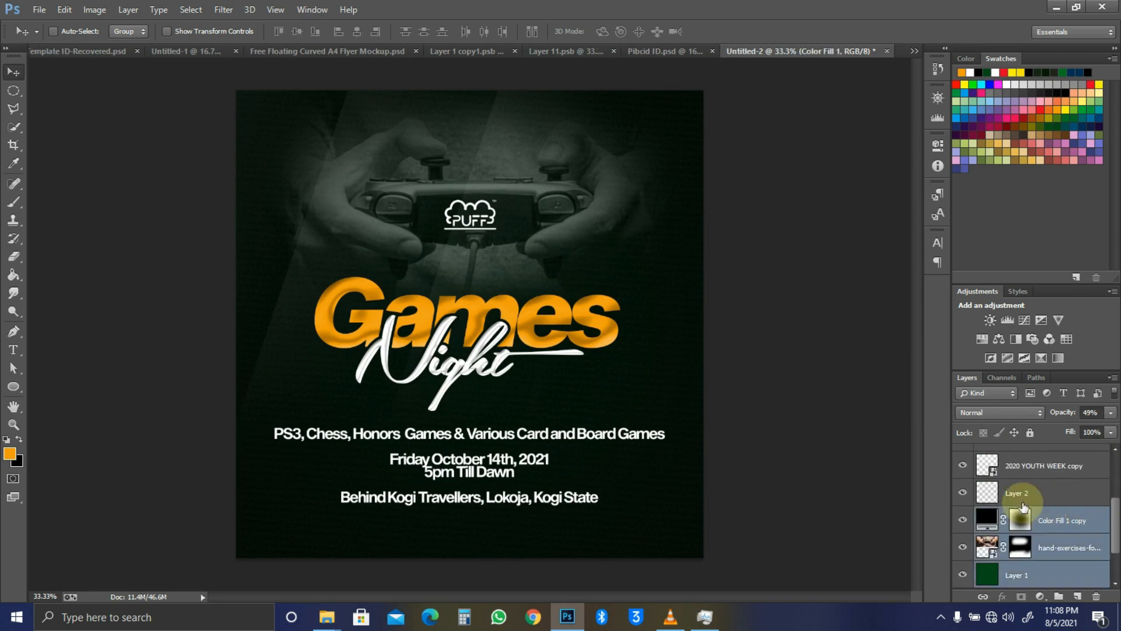
{"action": "left_click", "coordinate": [963, 494]}
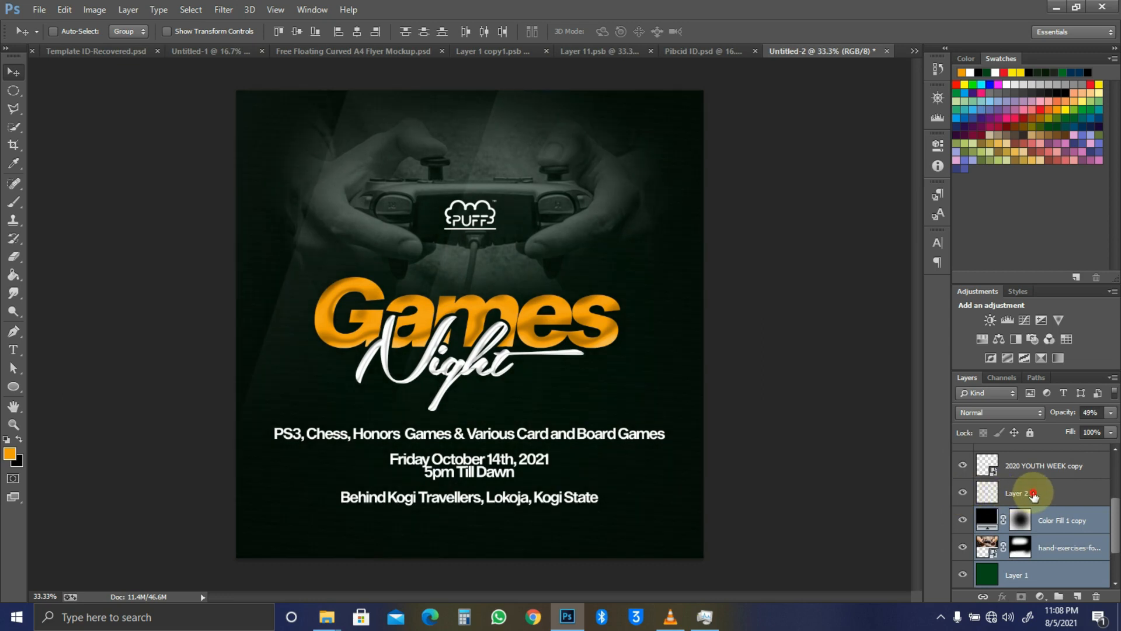
{"action": "left_click", "coordinate": [1034, 495], "text": "shift"}
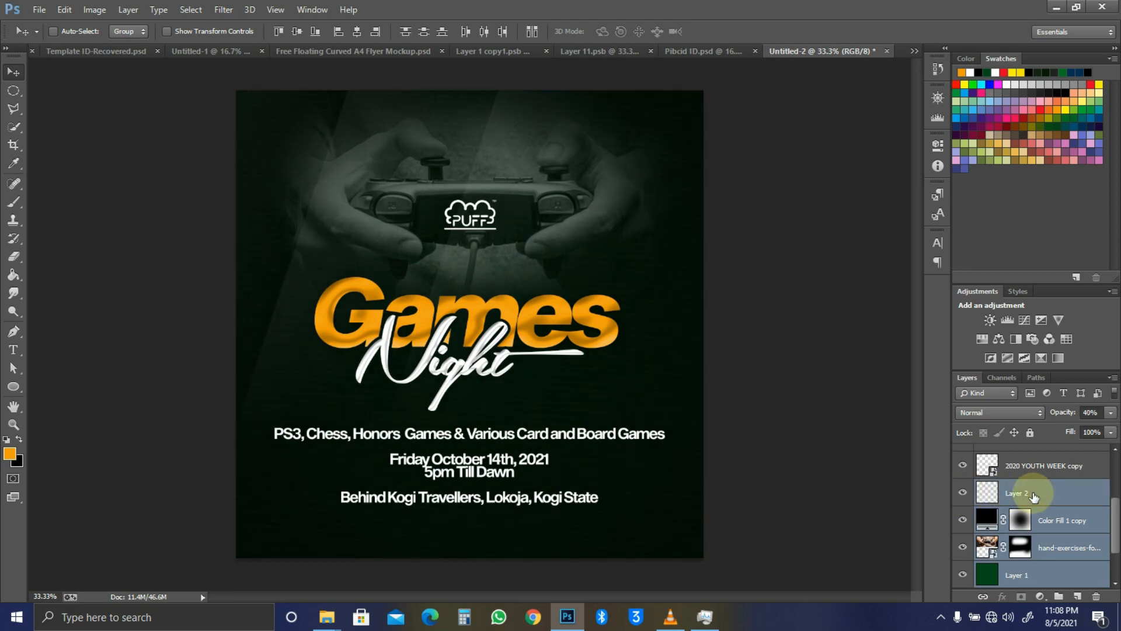
Step: Group the selected layers and name the group 'Background'
{"action": "key", "text": "ctrl+g"}
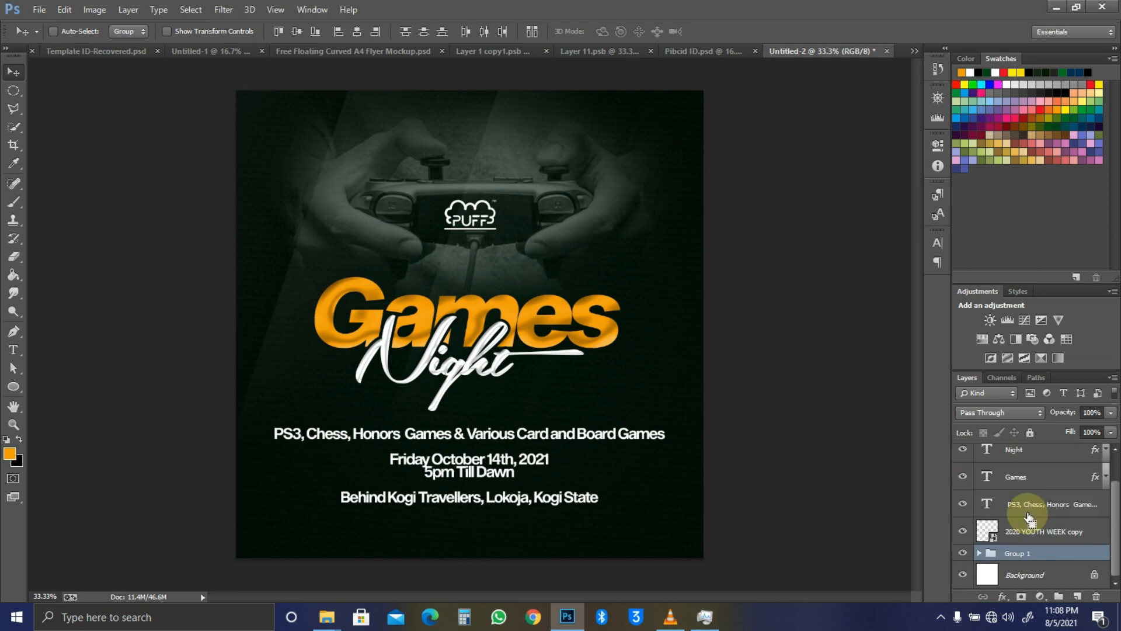
{"action": "double_click", "coordinate": [1014, 553]}
{"action": "type", "text": "Background"}
{"action": "key", "text": "Return"}
Step: Give the Background group a yellow colour label
{"action": "right_click", "coordinate": [962, 553]}
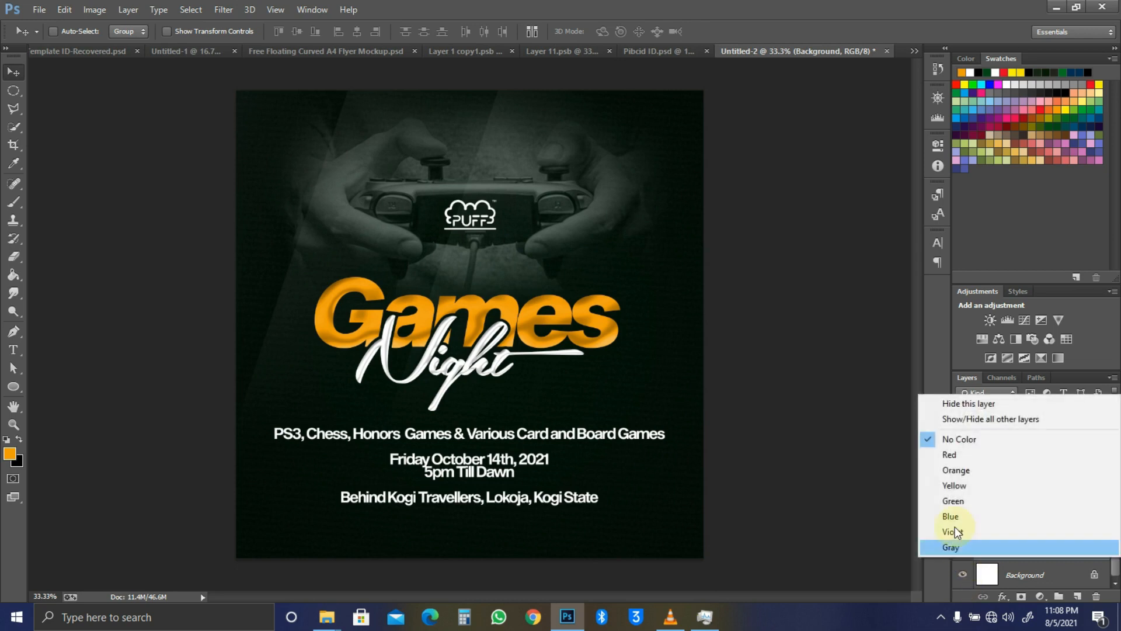
{"action": "left_click", "coordinate": [952, 516]}
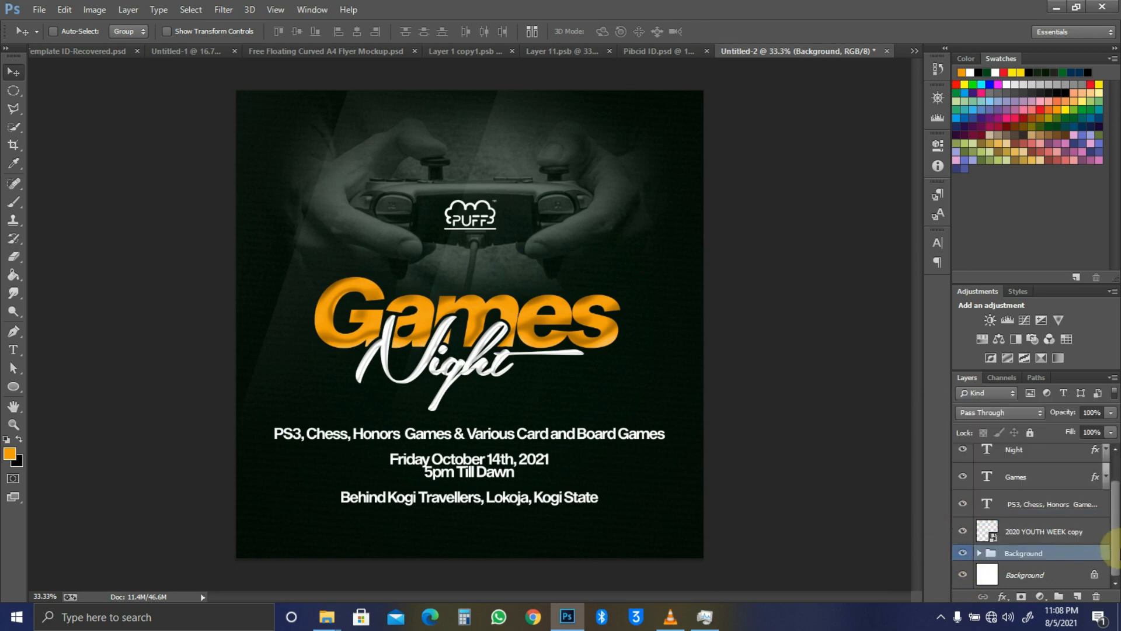
{"action": "right_click", "coordinate": [964, 556]}
{"action": "left_click", "coordinate": [959, 486]}
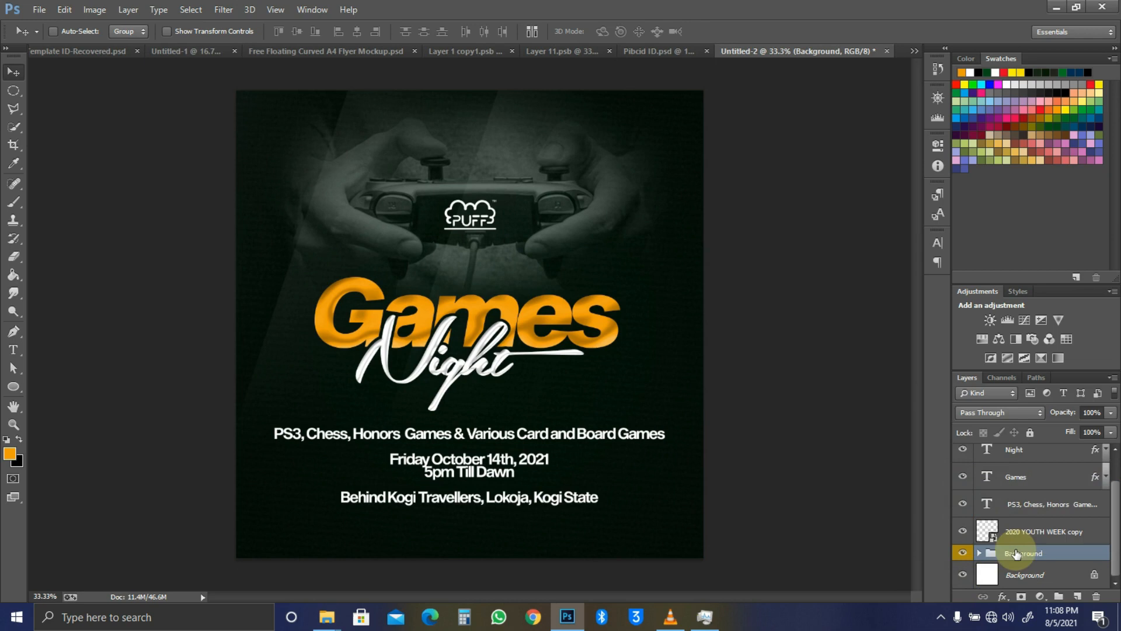
Step: Move 2020 YOUTH WEEK copy into the Background group above Layer 2 and duplicate it
{"action": "left_click_drag", "start_coordinate": [1043, 534], "coordinate": [1018, 555]}
{"action": "left_click", "coordinate": [1019, 555]}
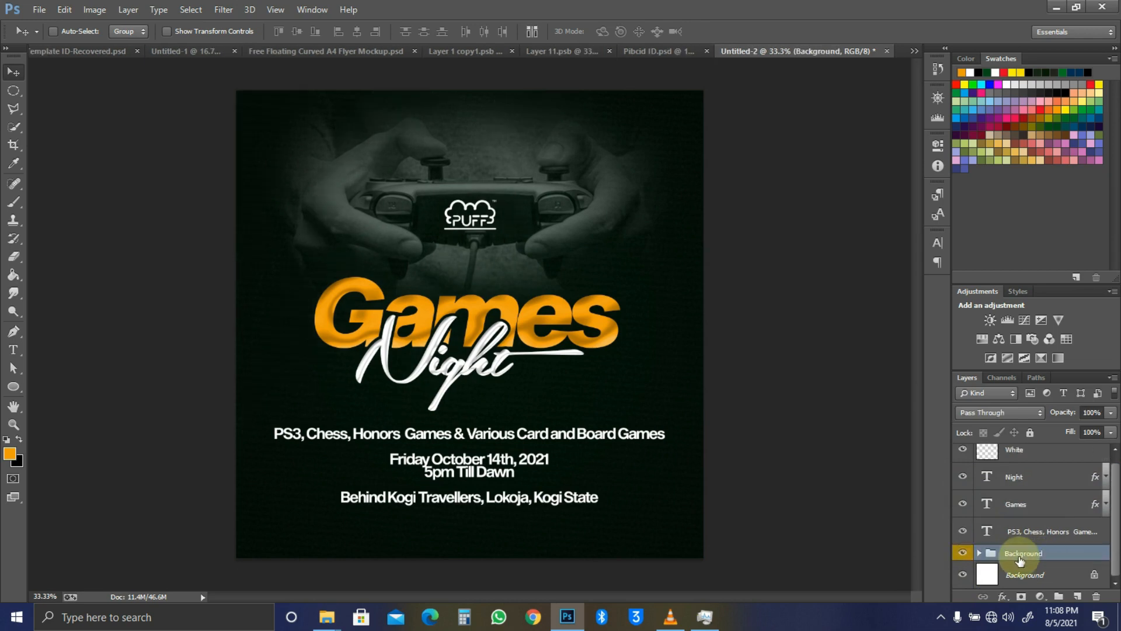
{"action": "left_click", "coordinate": [979, 553]}
{"action": "scroll", "coordinate": [1018, 554], "scroll_direction": "down", "scroll_amount": 6}
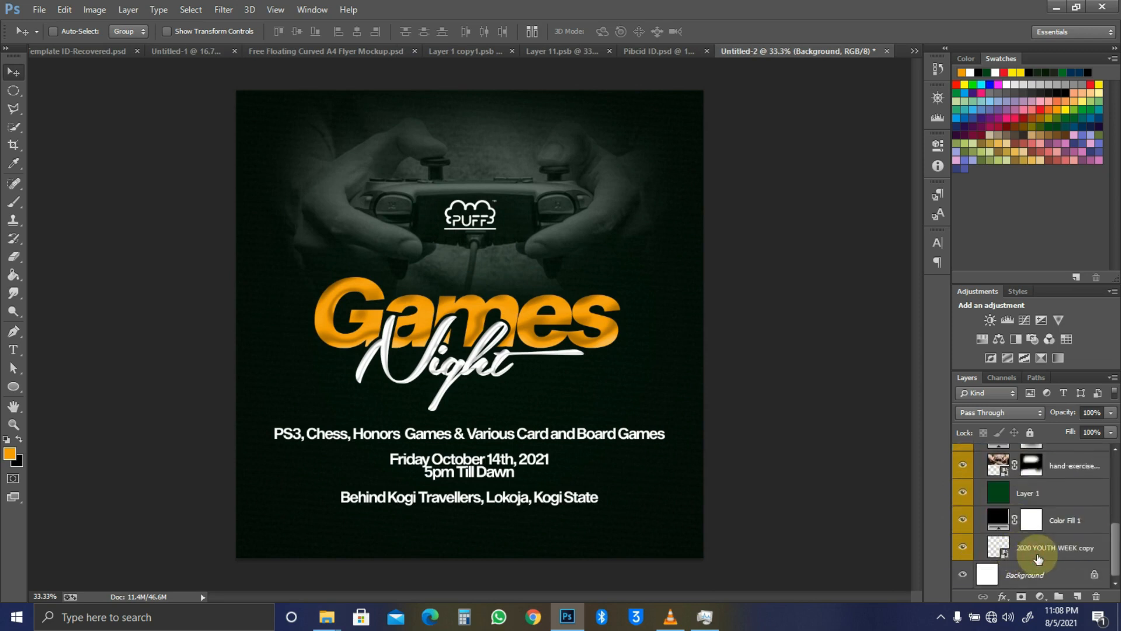
{"action": "left_click", "coordinate": [1039, 558]}
{"action": "key", "text": "ctrl+bracketright"}
{"action": "key", "text": "ctrl+bracketright"}
{"action": "key", "text": "ctrl+bracketright"}
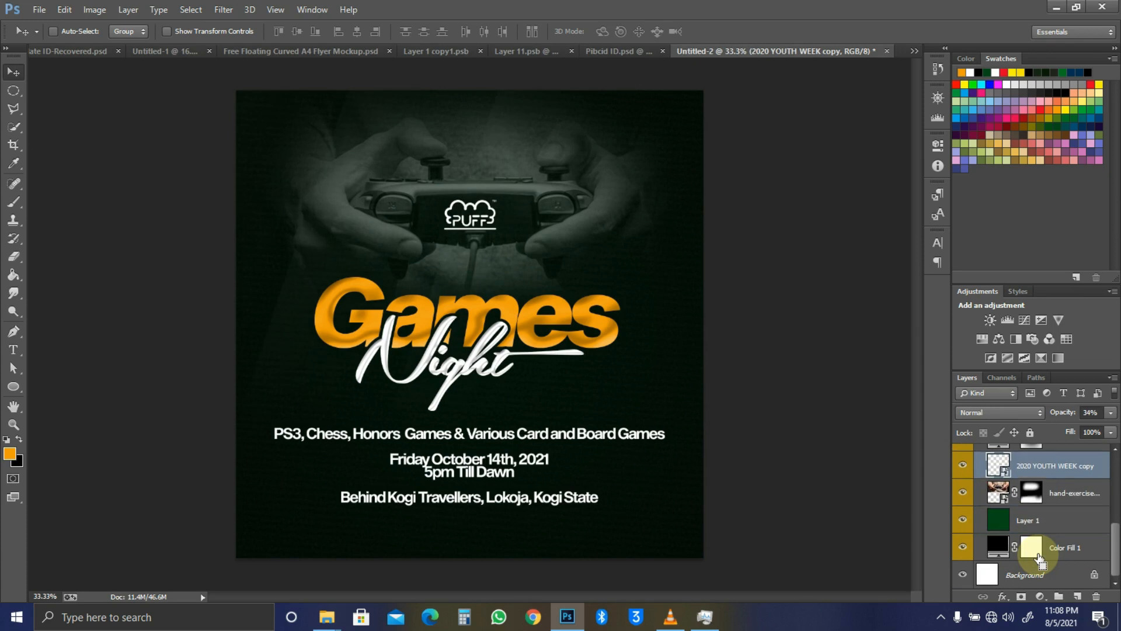
{"action": "key", "text": "ctrl+bracketright"}
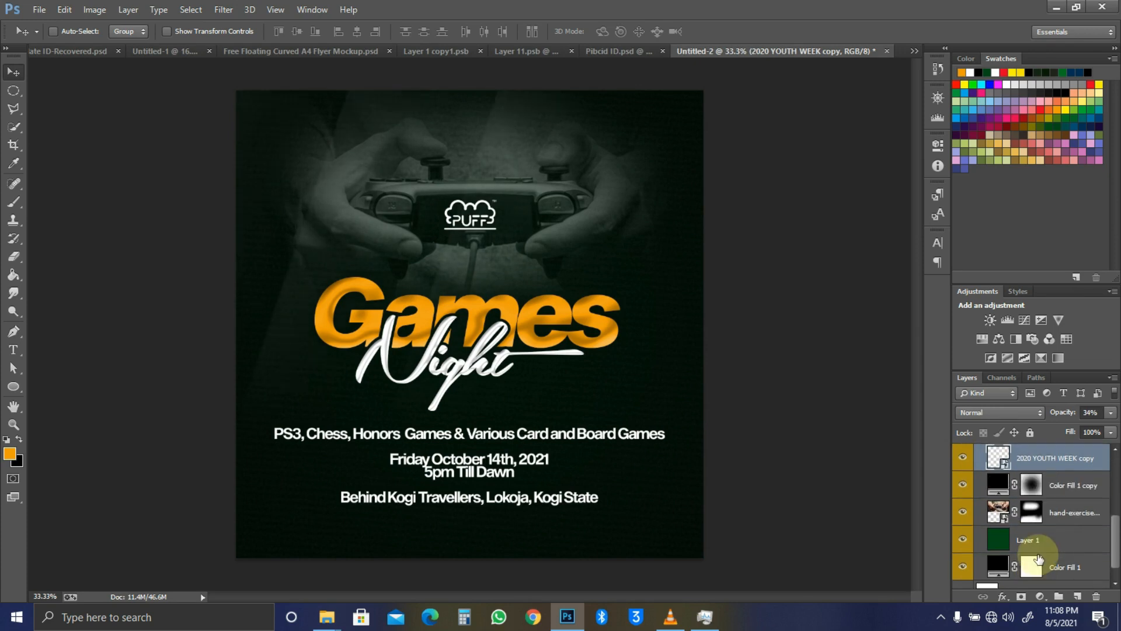
{"action": "key", "text": "ctrl+bracketright"}
{"action": "key", "text": "ctrl+j"}
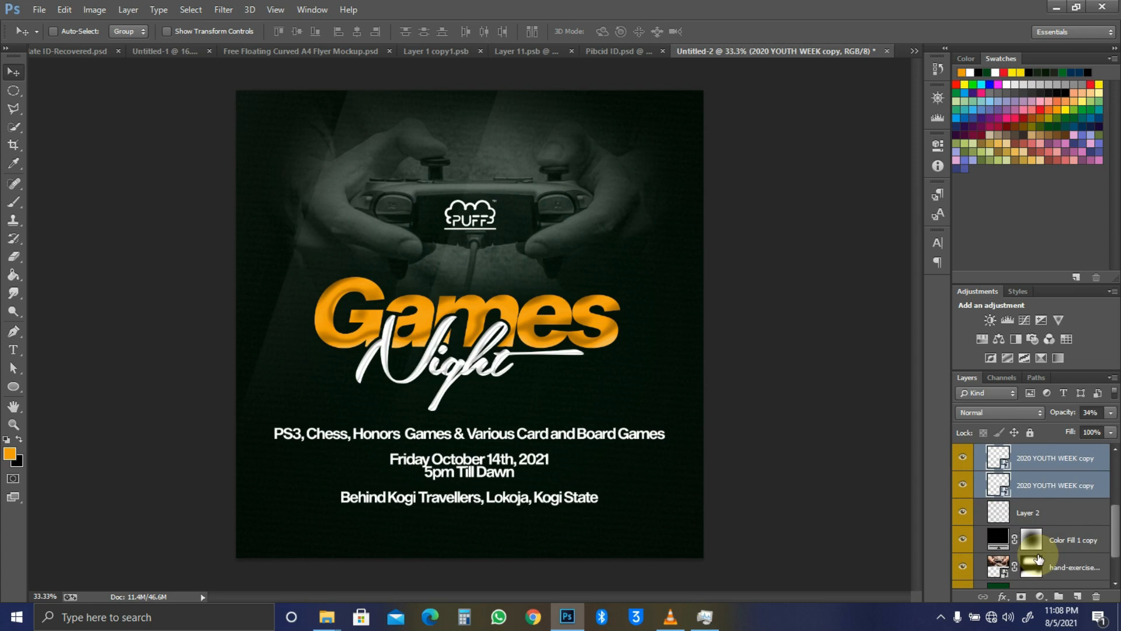
{"action": "scroll", "coordinate": [1038, 558], "scroll_direction": "up", "scroll_amount": 3}
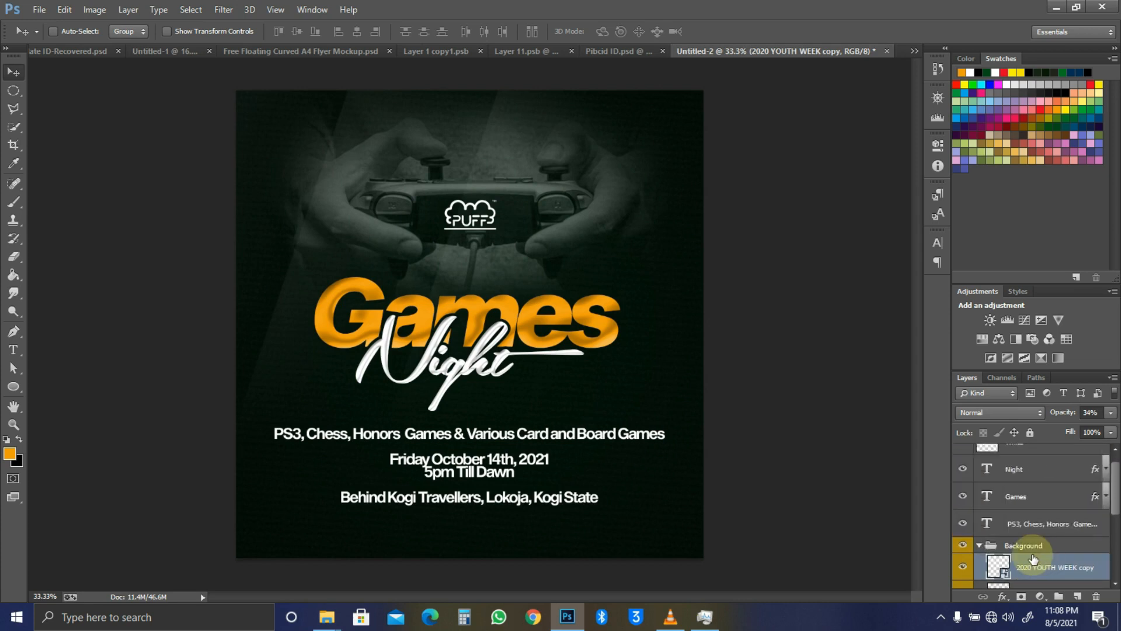
{"action": "left_click", "coordinate": [981, 546]}
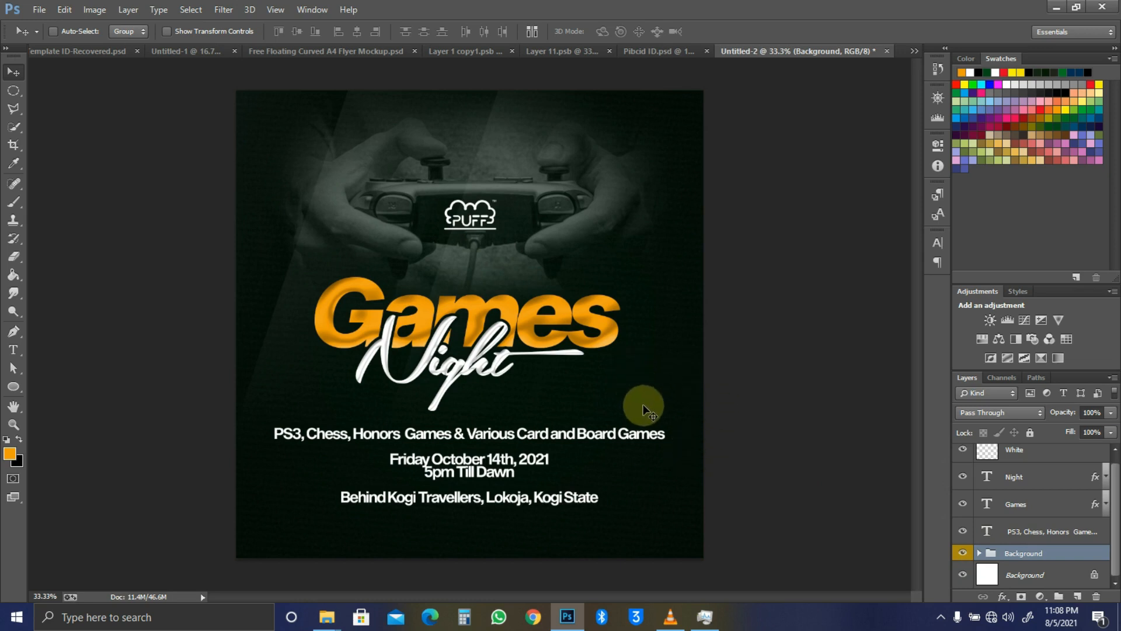
Step: Shift the event details text lower on the flyer
{"action": "left_click", "coordinate": [503, 437], "text": "ctrl"}
{"action": "left_click_drag", "start_coordinate": [514, 507], "coordinate": [514, 529]}
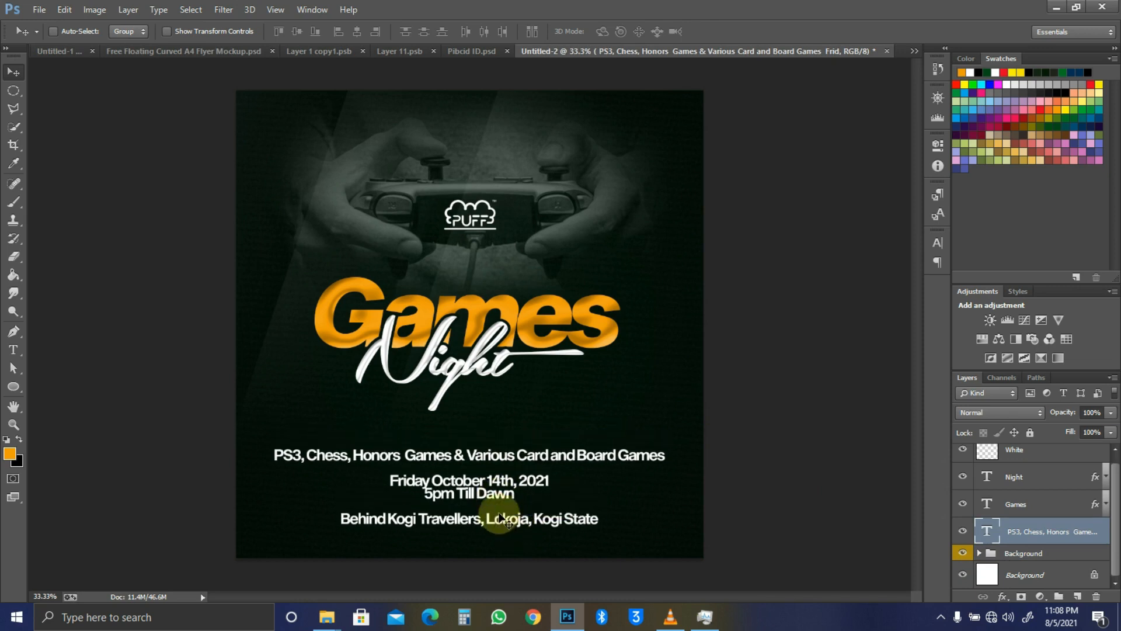
{"action": "key", "text": "t"}
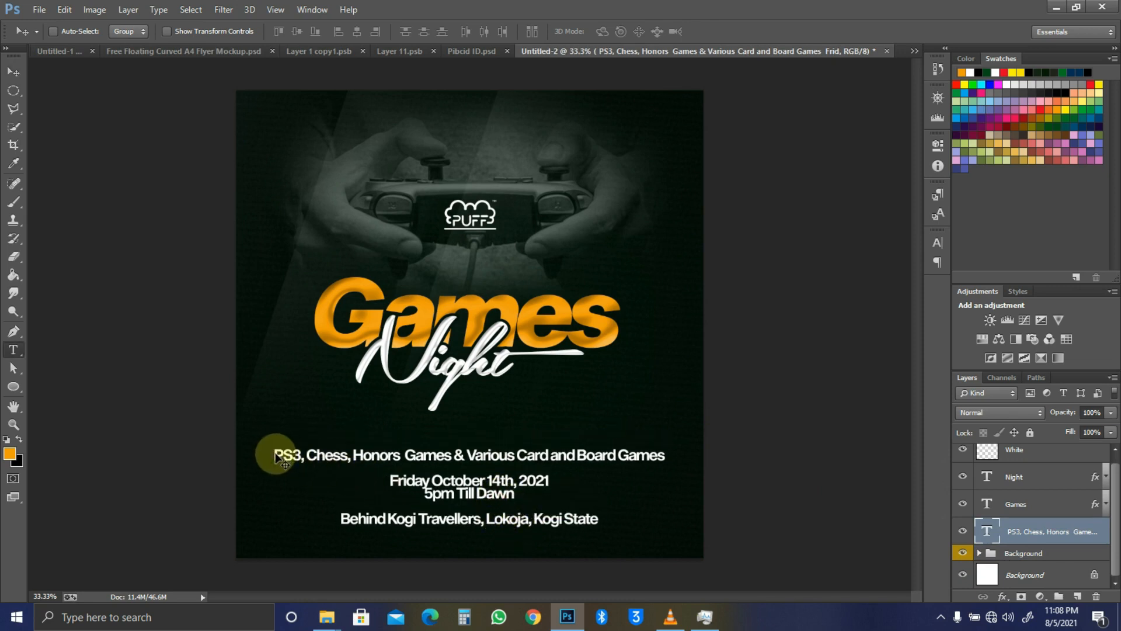
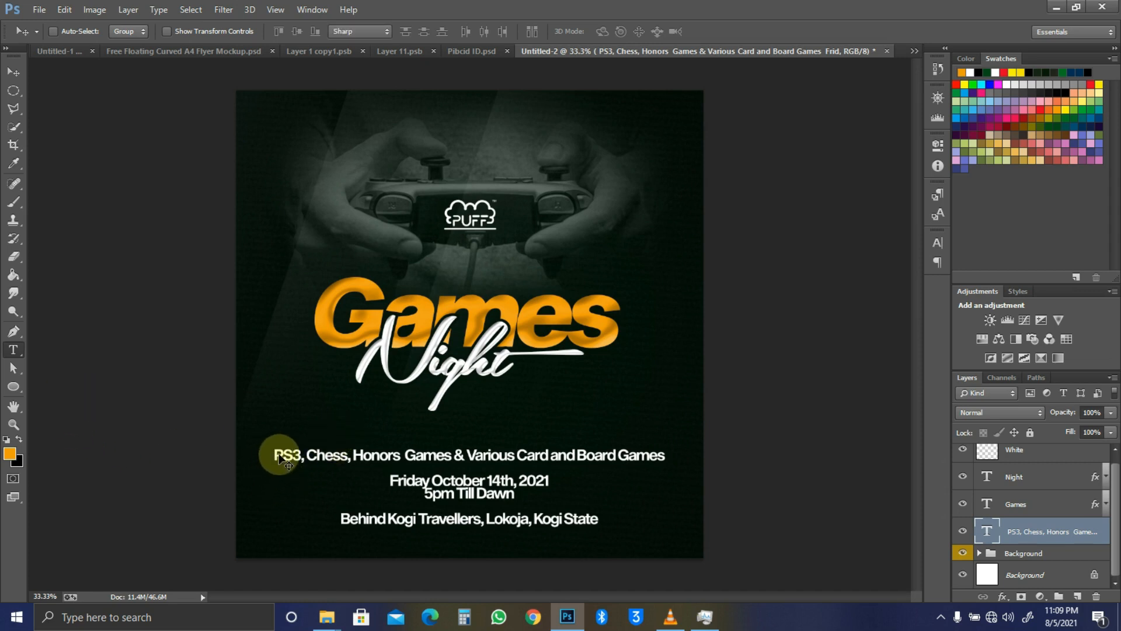
Step: Cut the PS3, Chess, Honors Games line and paste it into a new text layer above the date
{"action": "left_click", "coordinate": [14, 350]}
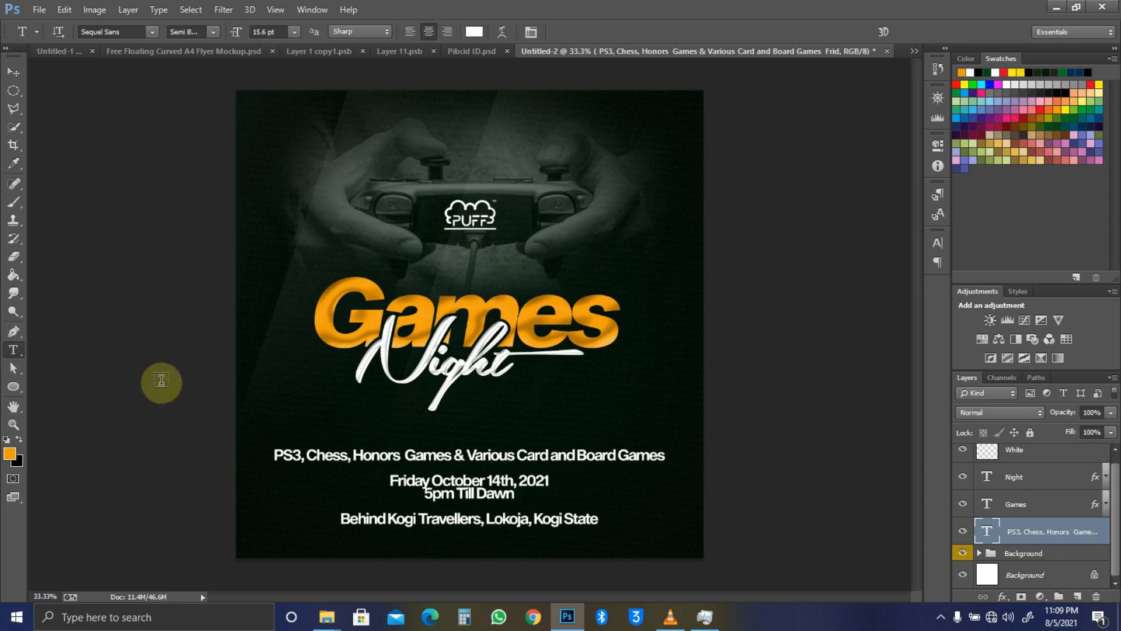
{"action": "left_click_drag", "start_coordinate": [279, 454], "coordinate": [714, 452]}
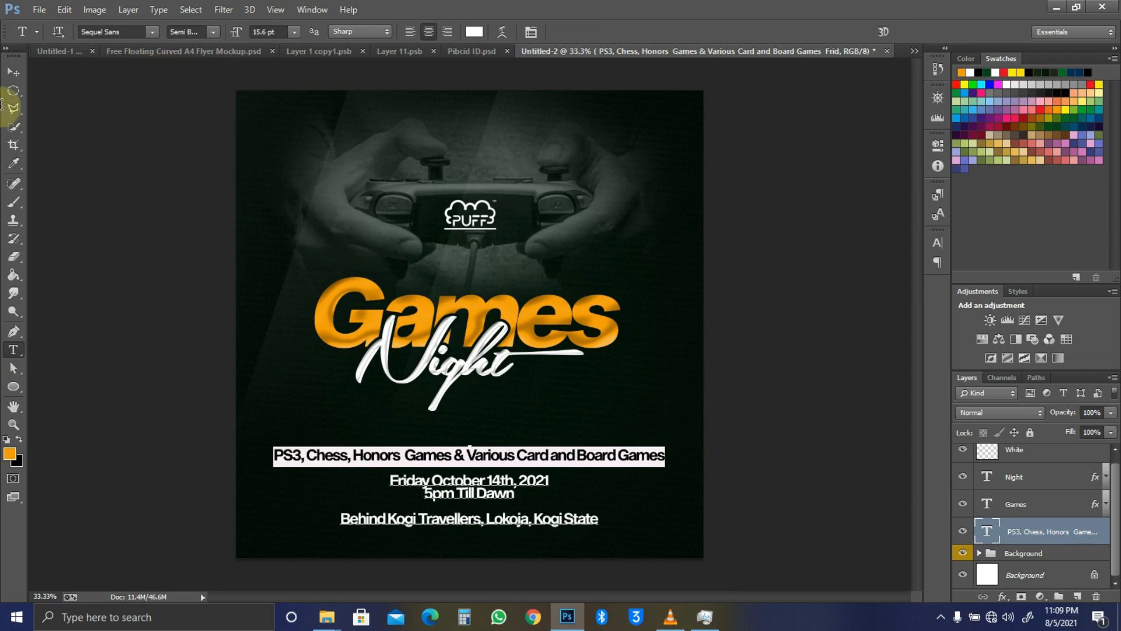
{"action": "left_click", "coordinate": [13, 73]}
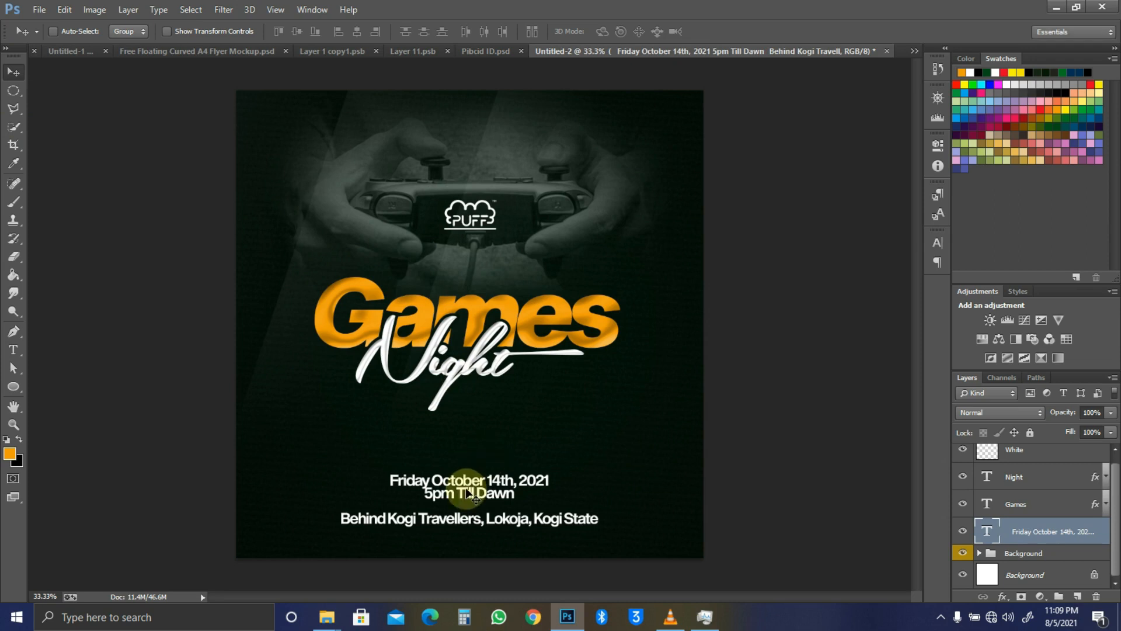
{"action": "key", "text": "t"}
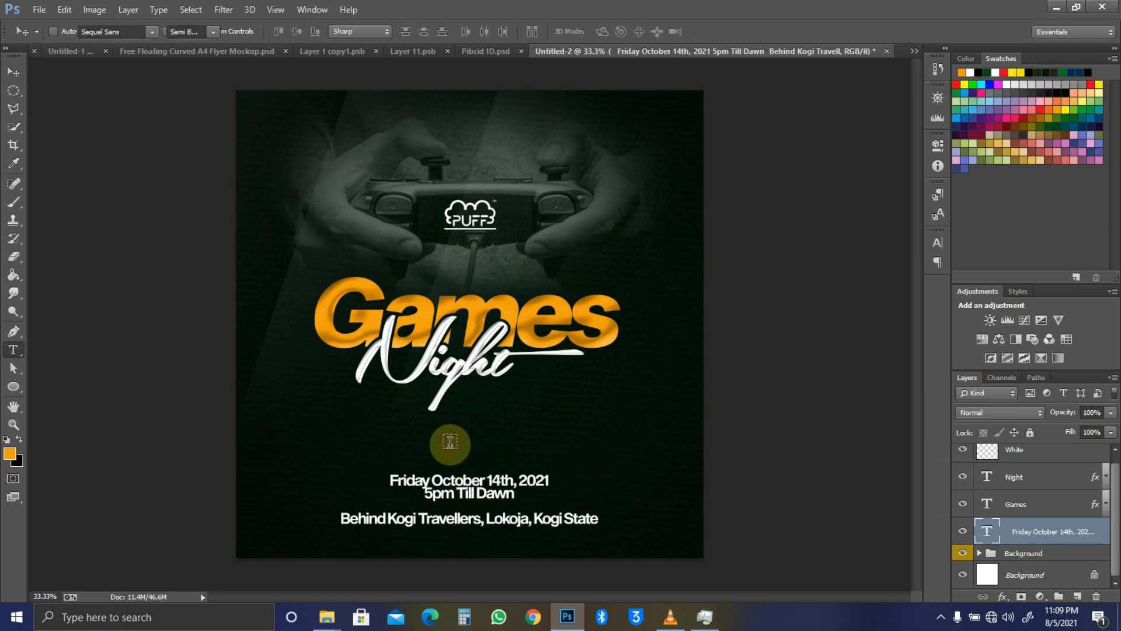
{"action": "left_click", "coordinate": [567, 405]}
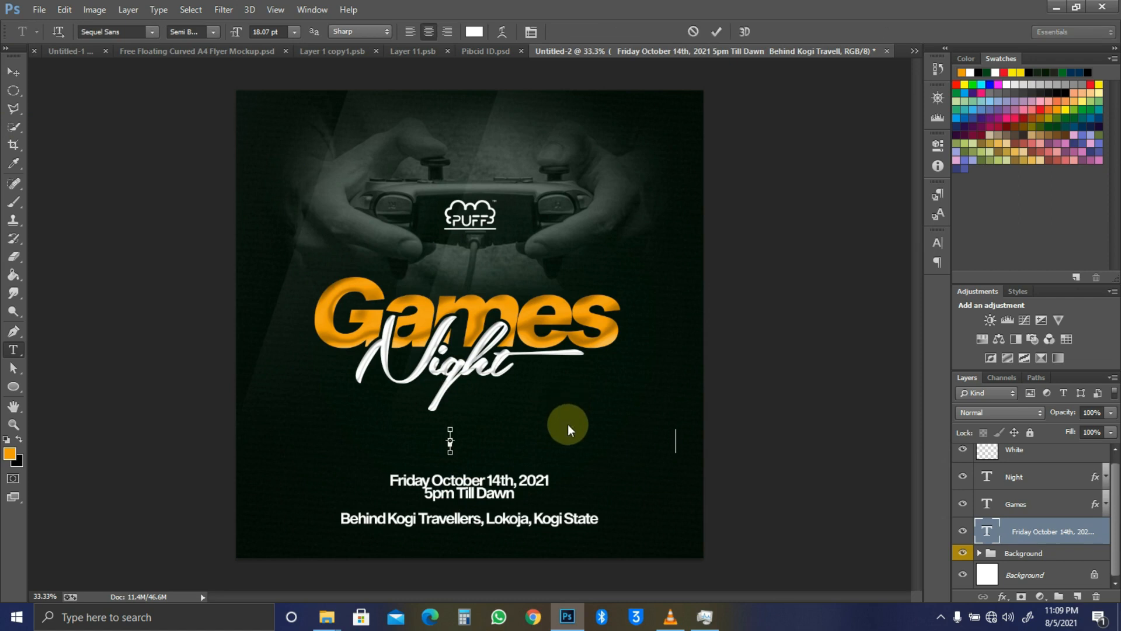
{"action": "key", "text": "ctrl+a"}
{"action": "left_click", "coordinate": [123, 28]}
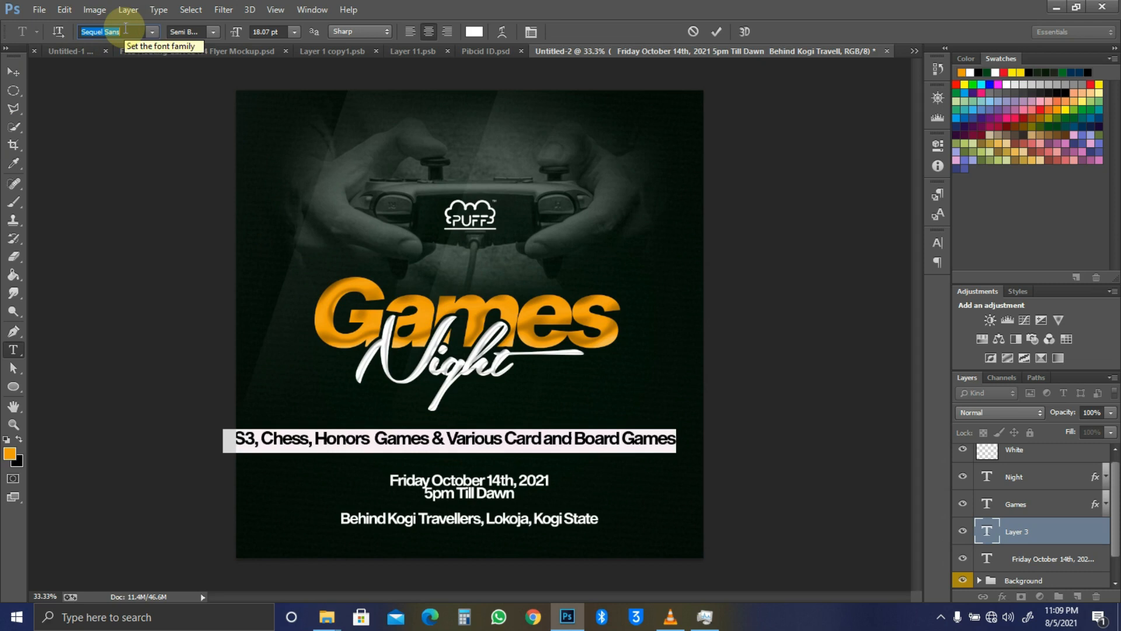
Step: Set the games line to Dharma Gothic E Regular Italic with wider tracking
{"action": "type", "text": "Dharma Gothic E"}
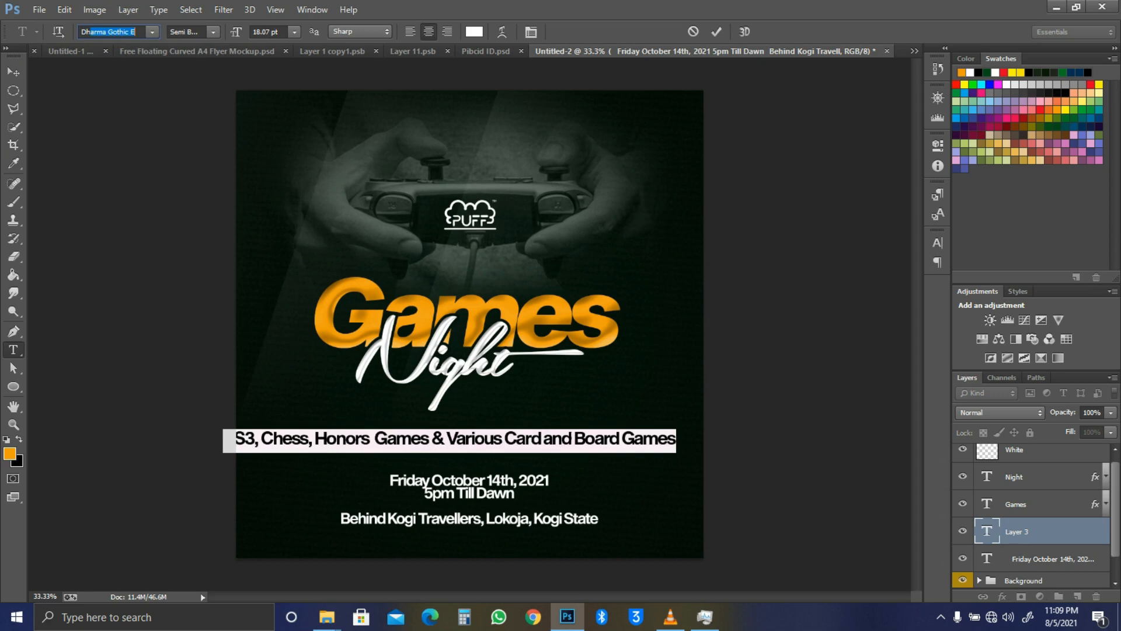
{"action": "left_click", "coordinate": [126, 26]}
{"action": "key", "text": "Return"}
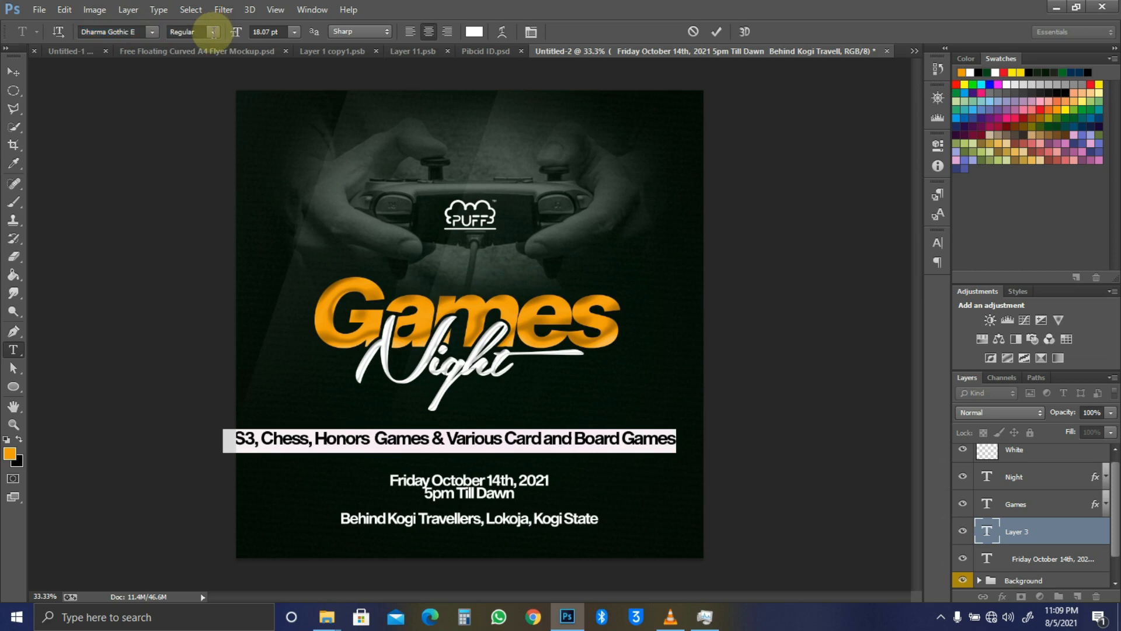
{"action": "left_click", "coordinate": [212, 31]}
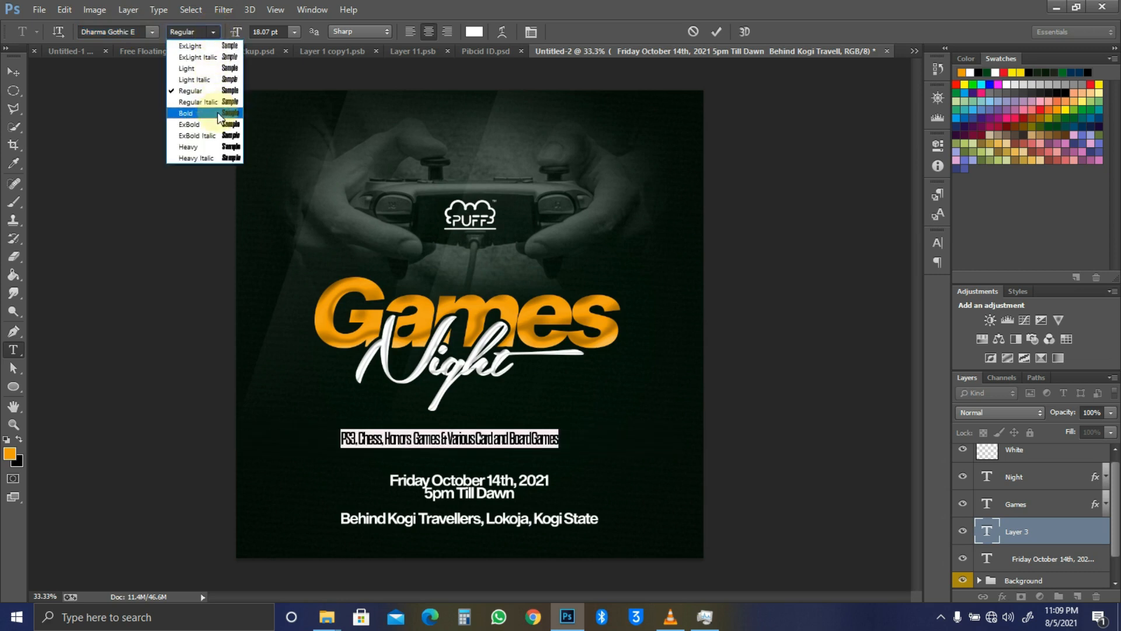
{"action": "left_click", "coordinate": [216, 101]}
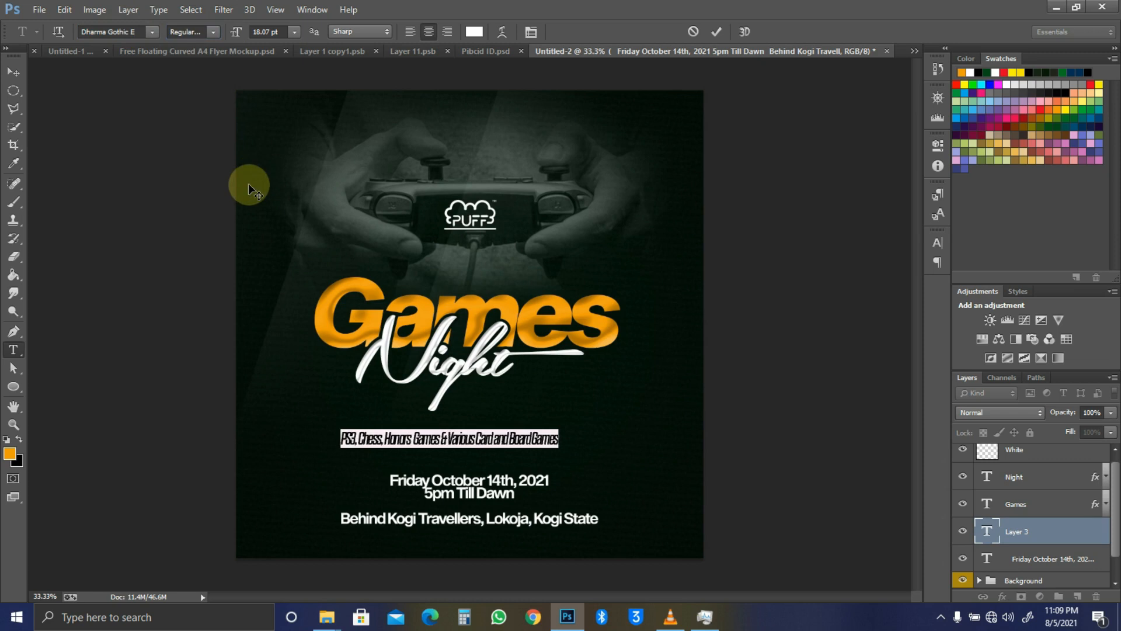
{"action": "key", "text": "alt+Right"}
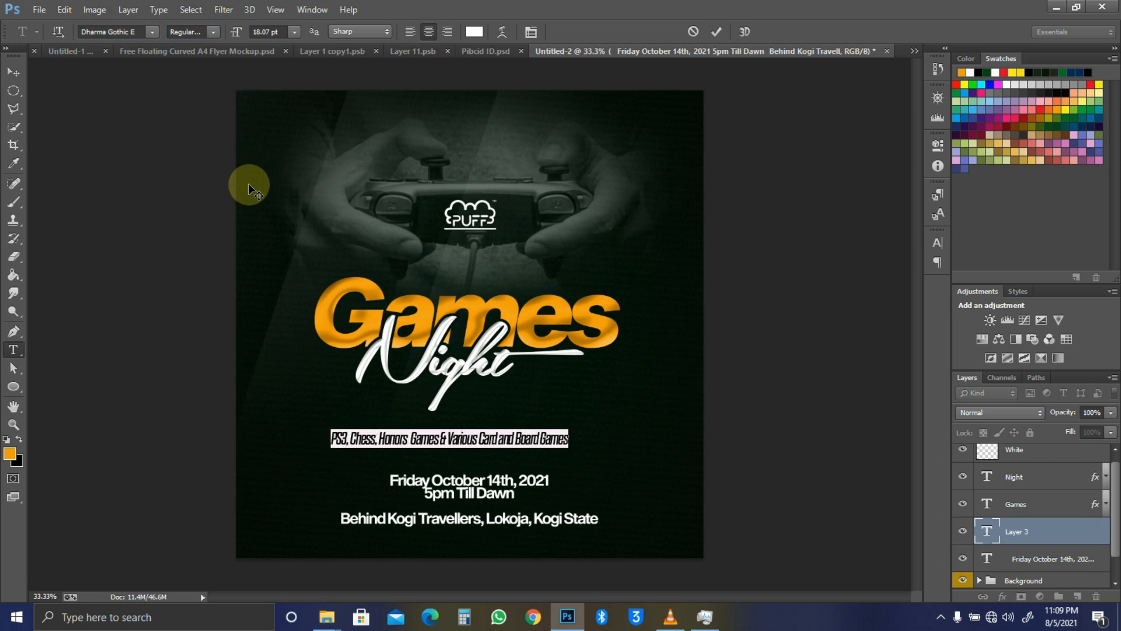
{"action": "key", "text": "alt+Right"}
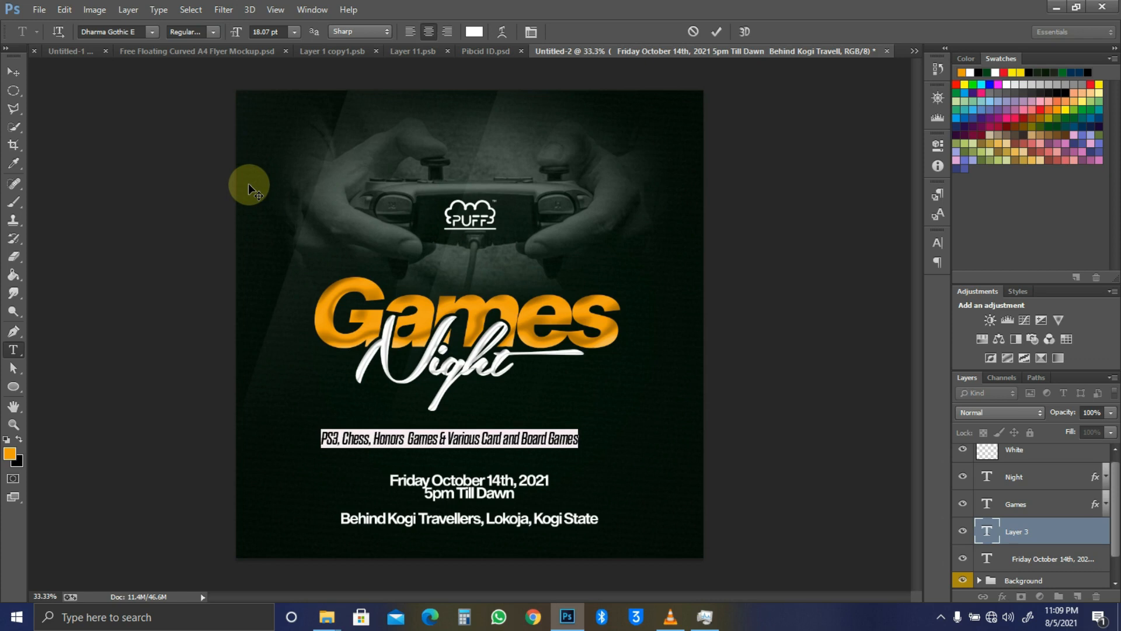
{"action": "left_click", "coordinate": [561, 397]}
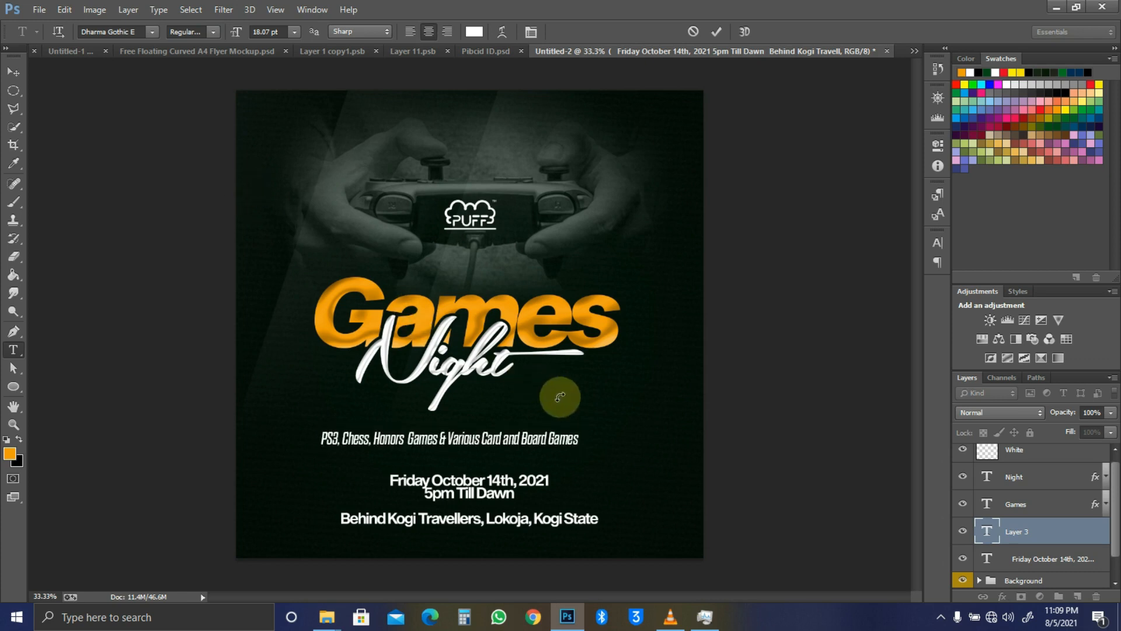
Step: Centre the games line horizontally on the flyer and scale it up to about 124%
{"action": "key", "text": "v"}
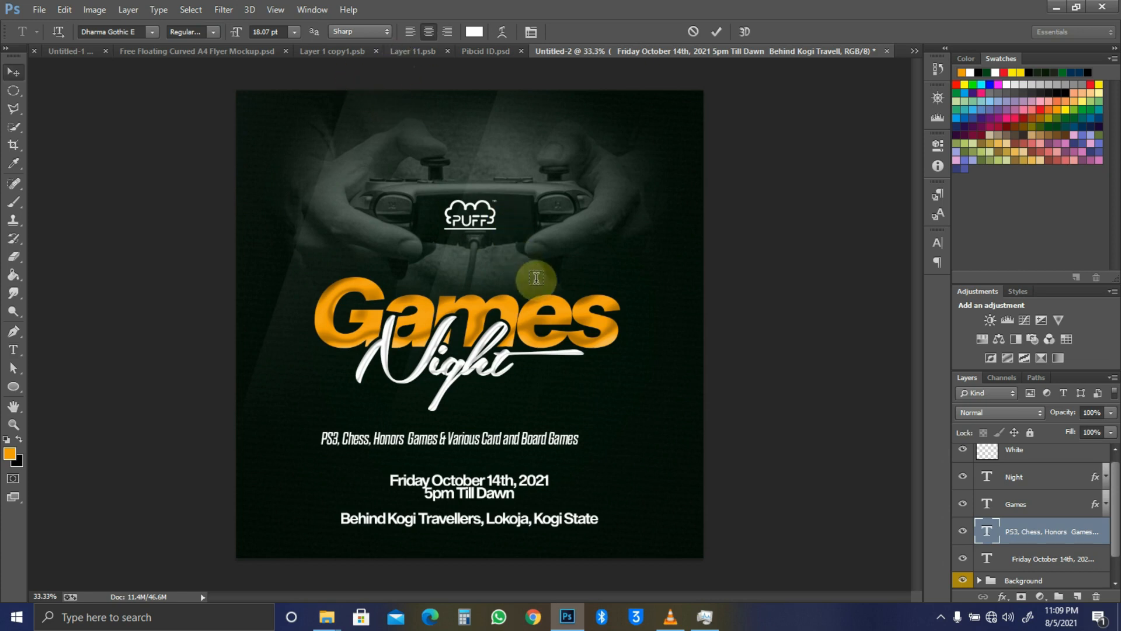
{"action": "key", "text": "ctrl+a"}
{"action": "left_click", "coordinate": [358, 31]}
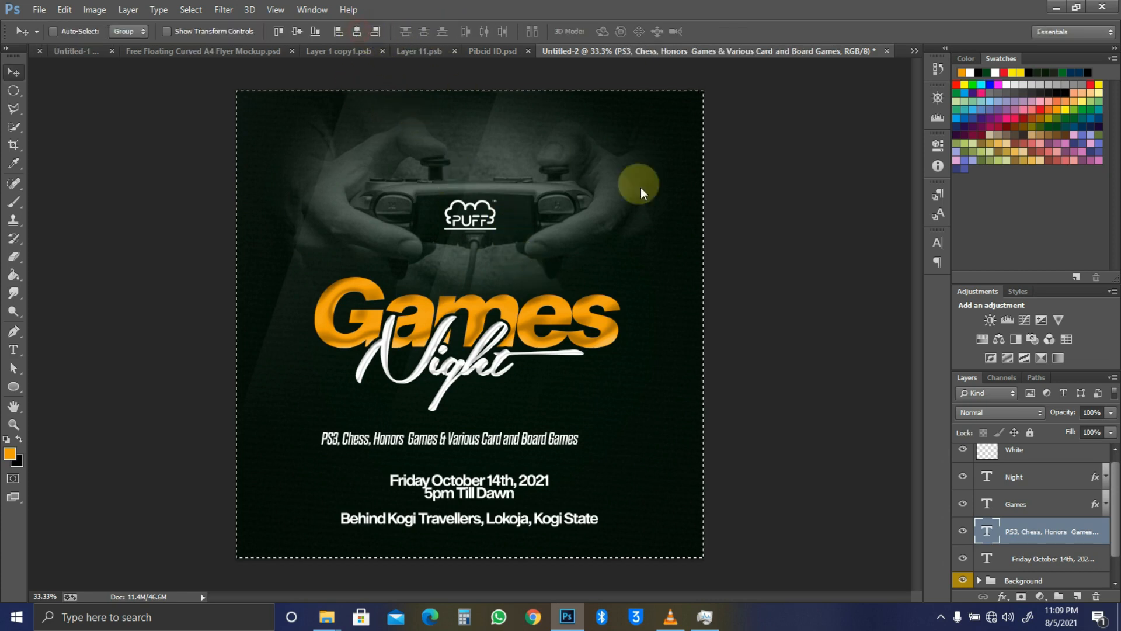
{"action": "key", "text": "ctrl+t"}
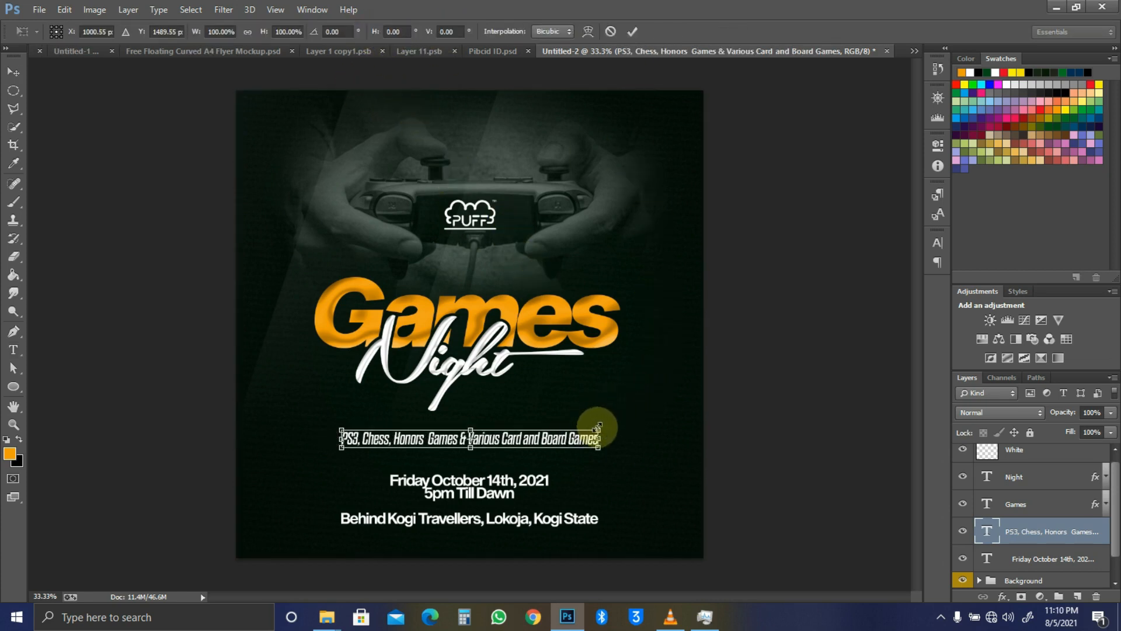
{"action": "left_click_drag", "start_coordinate": [606, 426], "coordinate": [631, 420]}
{"action": "key", "text": "Return"}
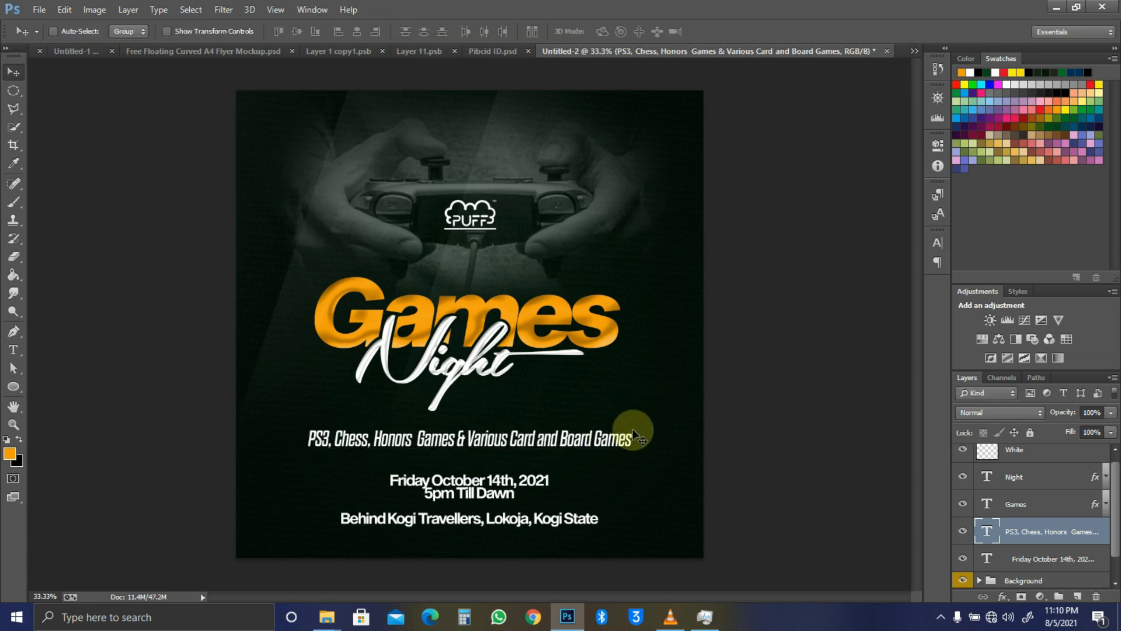
{"action": "key", "text": "u"}
{"action": "key", "text": "shift+u"}
{"action": "key", "text": "shift+u"}
{"action": "key", "text": "shift+u"}
{"action": "key", "text": "shift+u"}
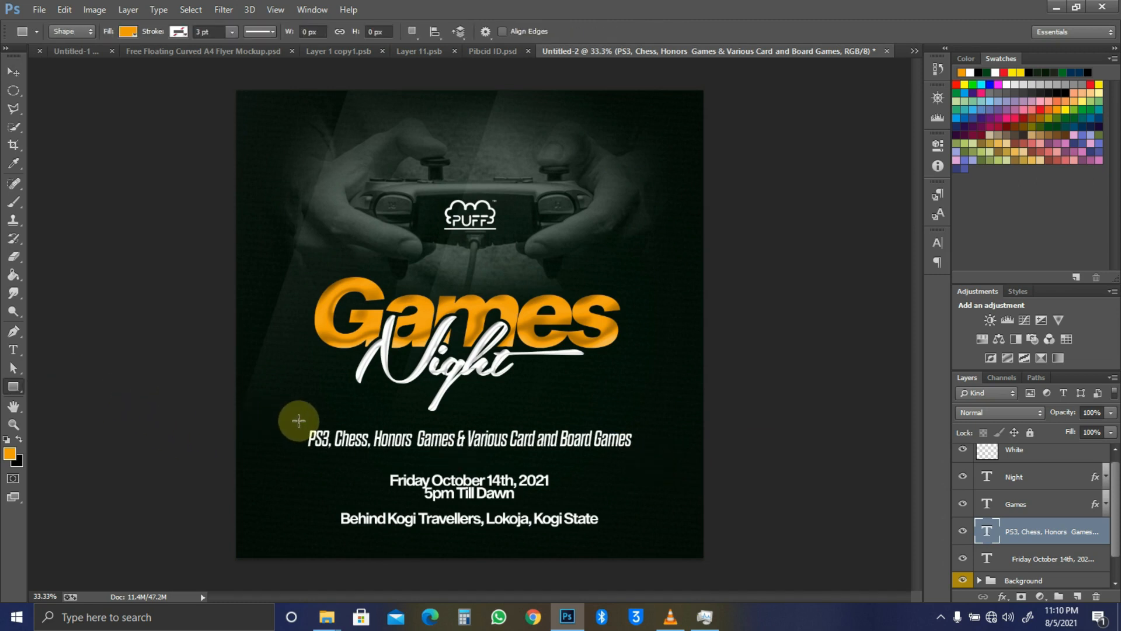
Step: Draw a rectangle around the games line with 44 px rounded corners and no fill
{"action": "left_click_drag", "start_coordinate": [298, 423], "coordinate": [649, 455]}
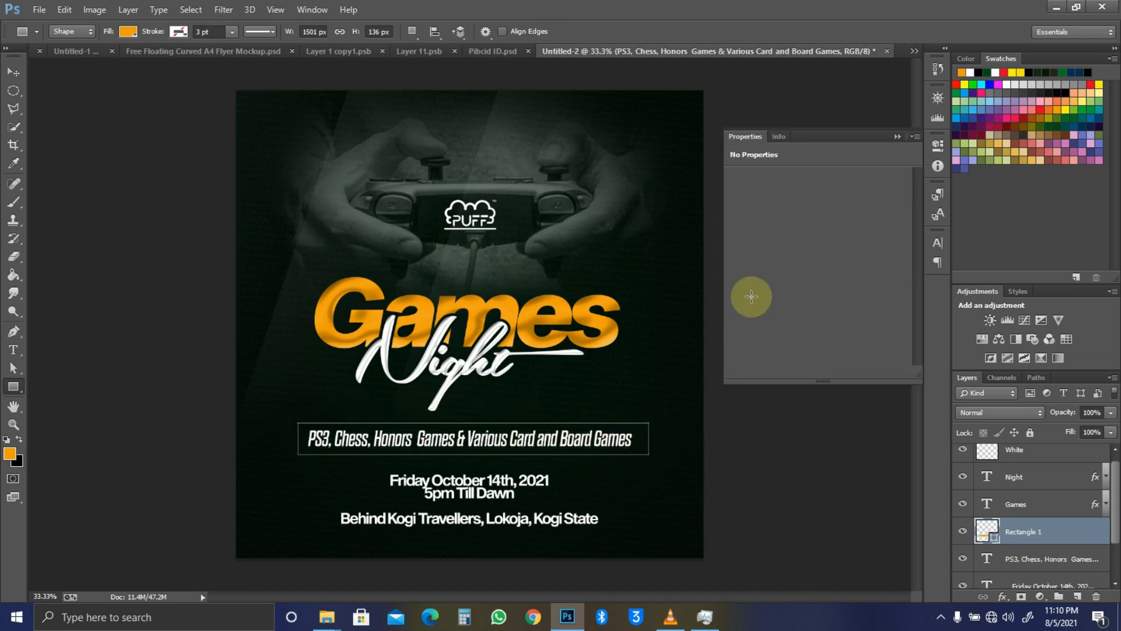
{"action": "left_click_drag", "start_coordinate": [734, 283], "coordinate": [764, 275]}
{"action": "left_click", "coordinate": [744, 224]}
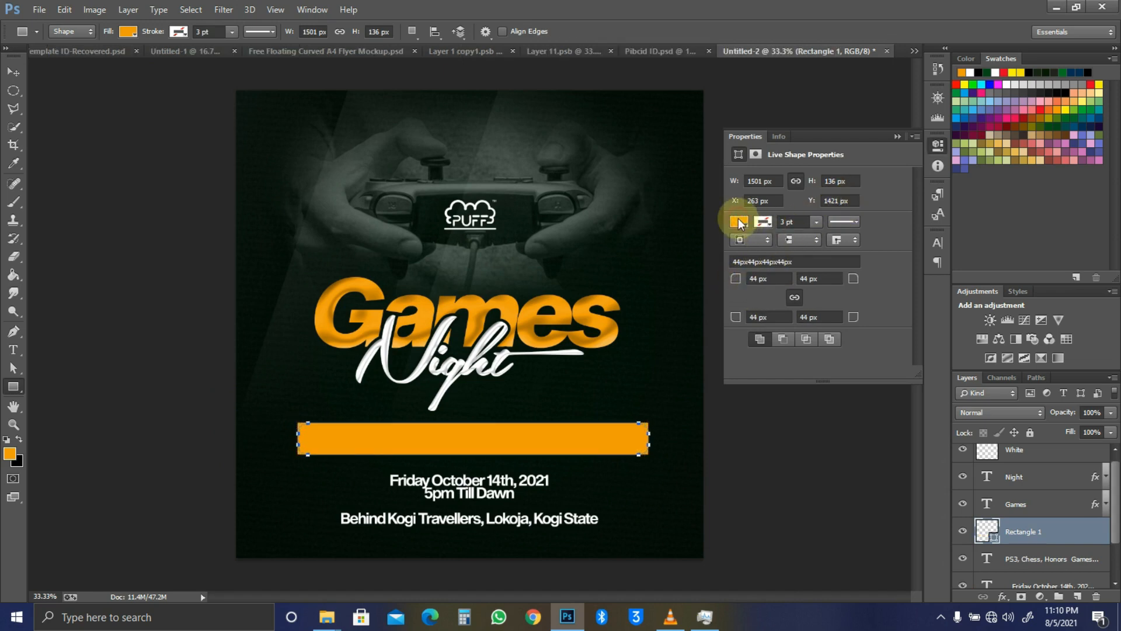
{"action": "left_click", "coordinate": [738, 222]}
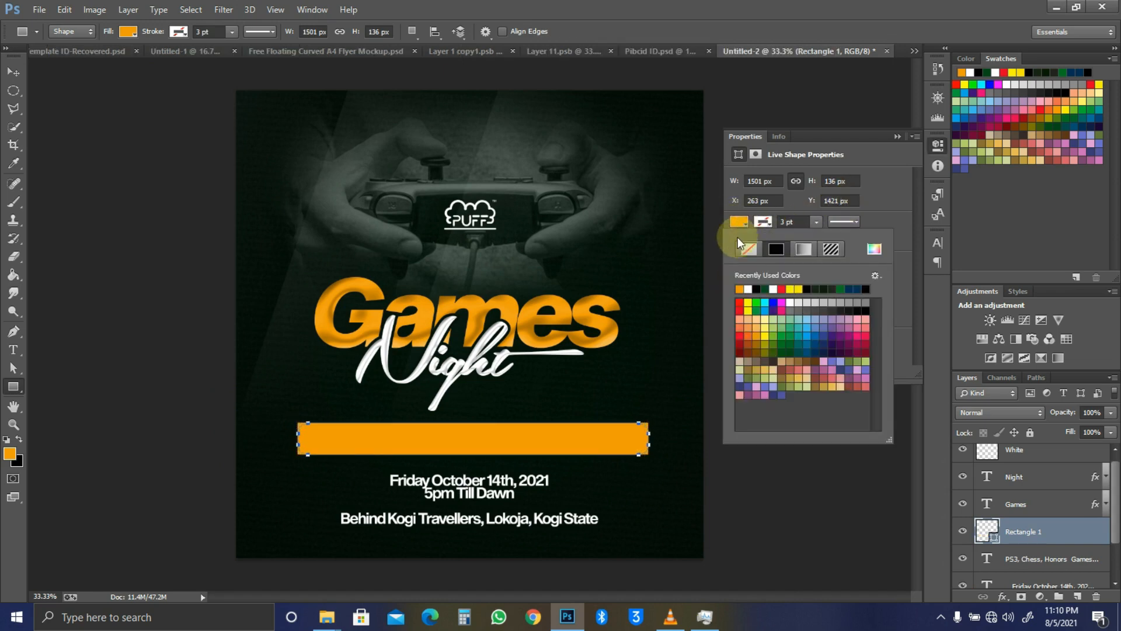
{"action": "left_click", "coordinate": [764, 221]}
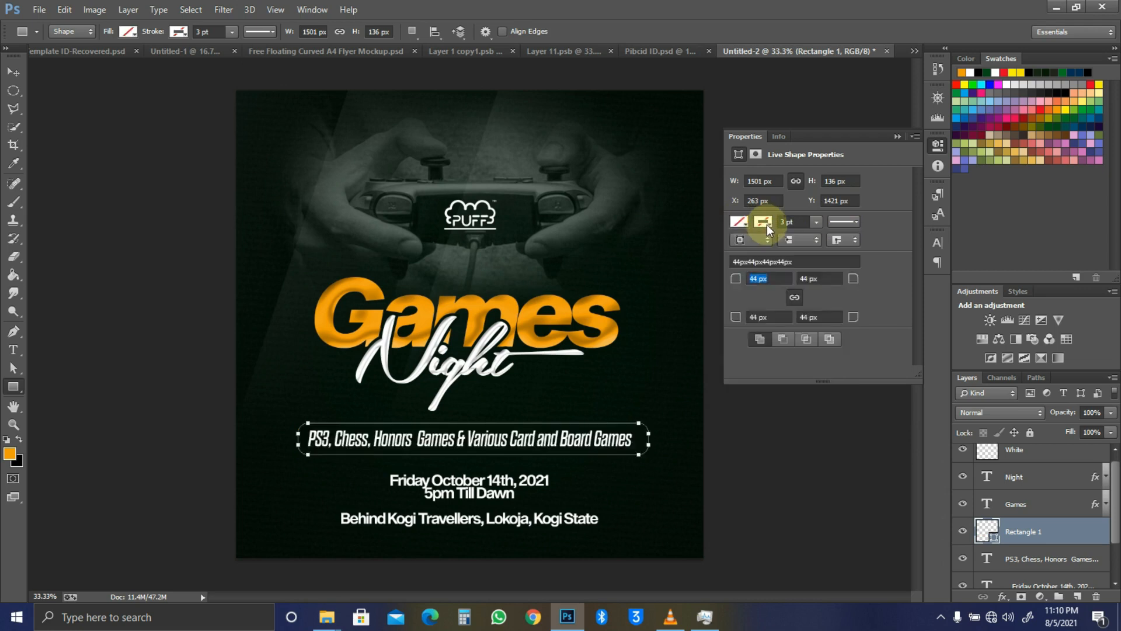
Step: Give the rectangle a solid white outline and thin its width
{"action": "left_click", "coordinate": [766, 224]}
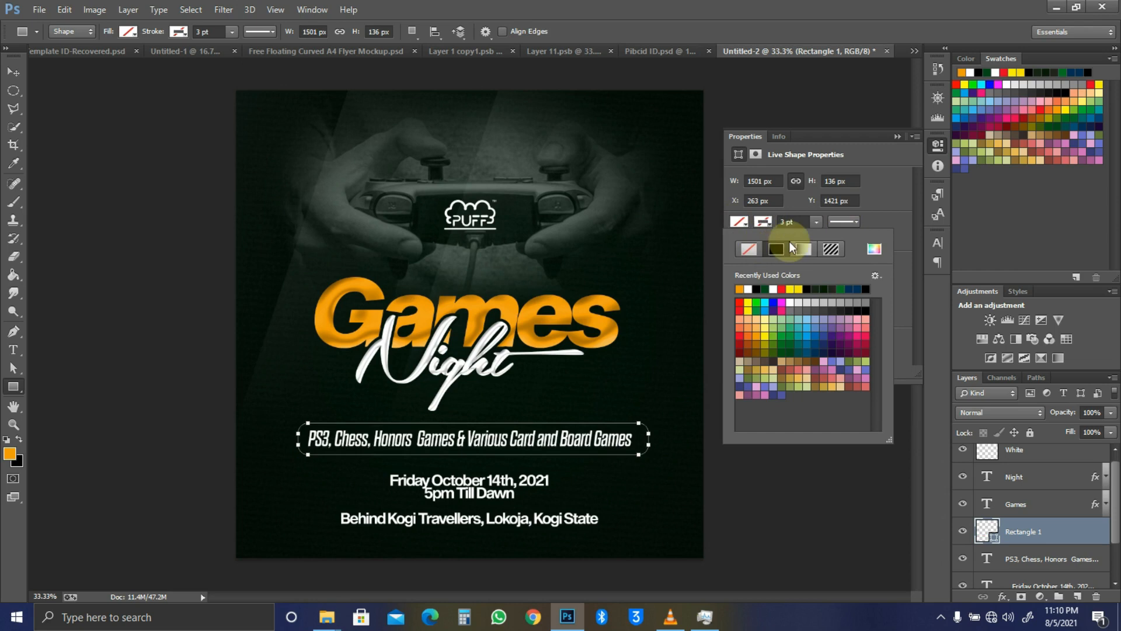
{"action": "left_click", "coordinate": [788, 245]}
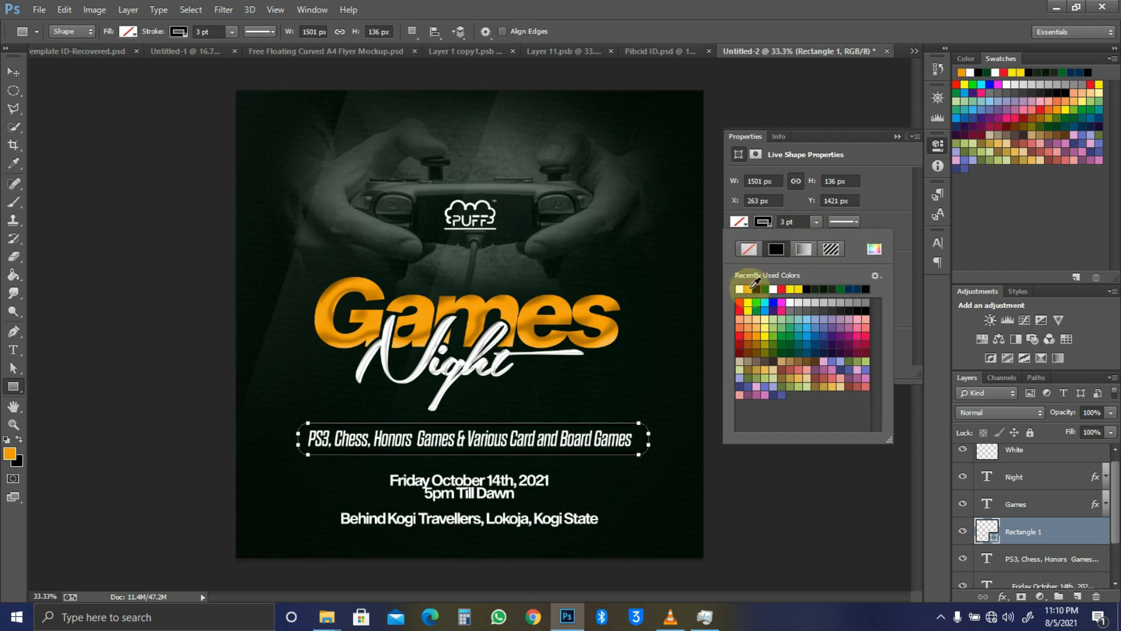
{"action": "left_click", "coordinate": [773, 288]}
{"action": "left_click", "coordinate": [869, 208]}
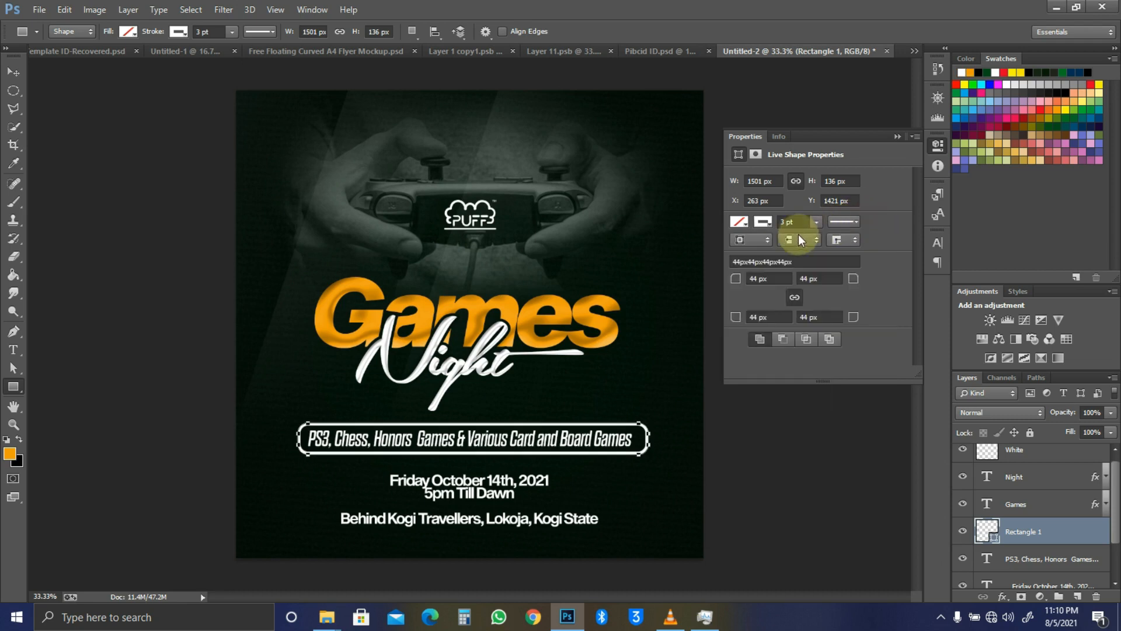
{"action": "left_click", "coordinate": [816, 223]}
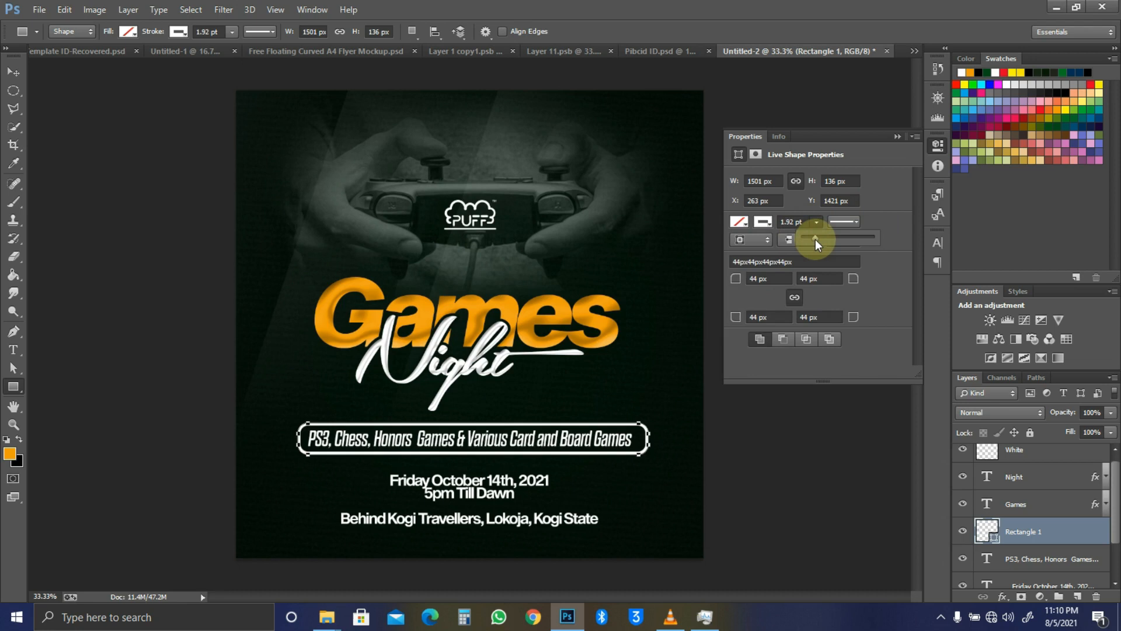
{"action": "left_click", "coordinate": [874, 204]}
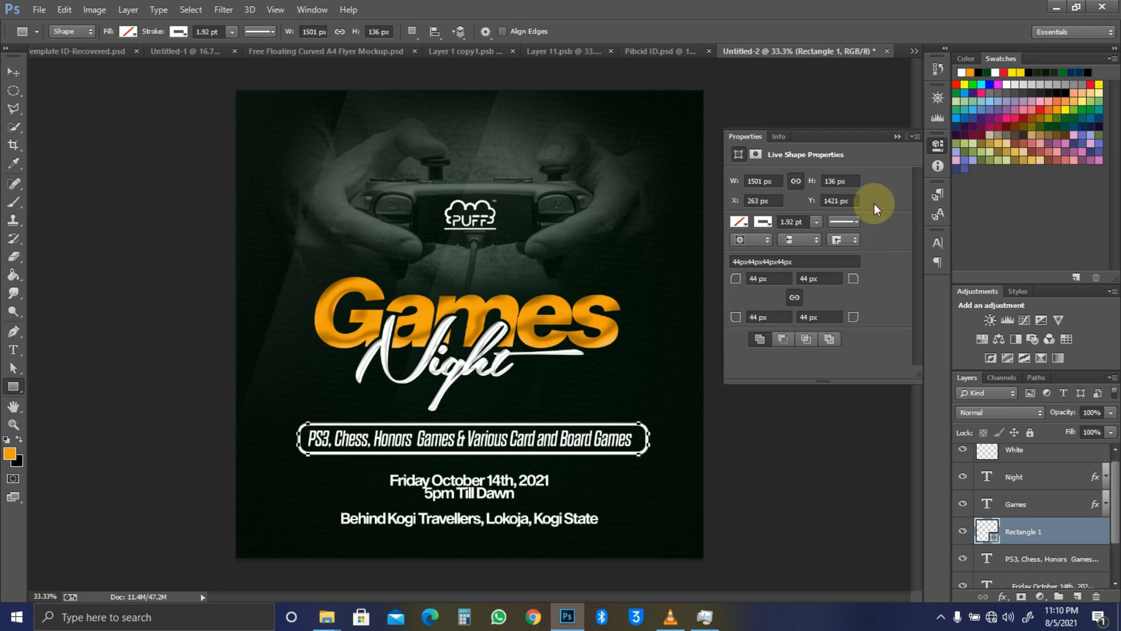
{"action": "left_click", "coordinate": [817, 221]}
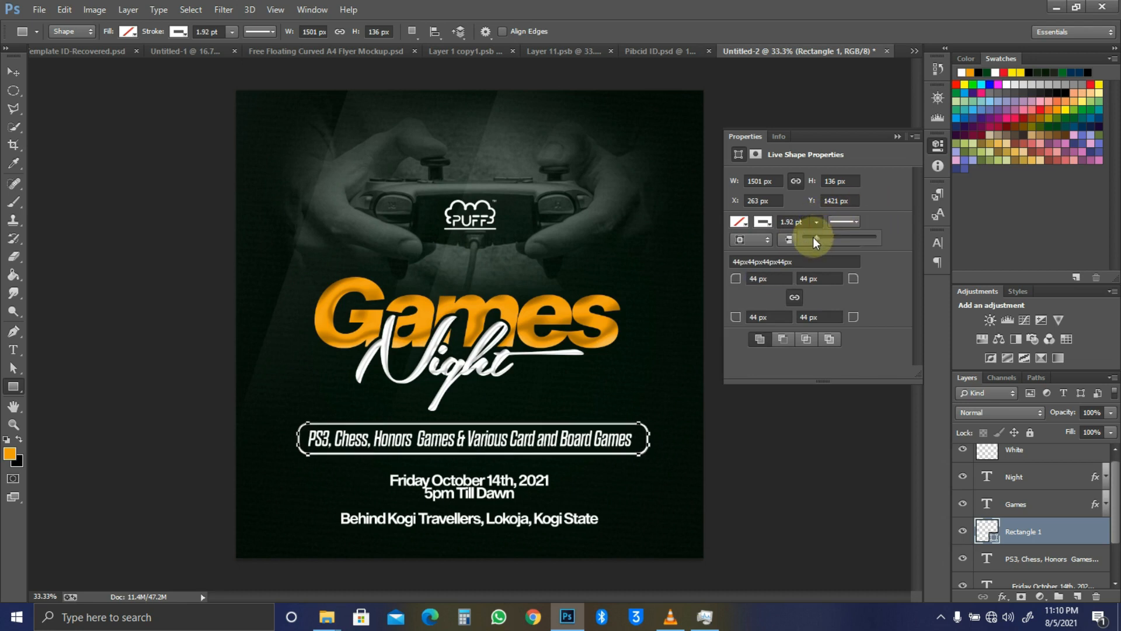
{"action": "left_click", "coordinate": [870, 209]}
Step: Change the outline to a dashed stroke 0.8 pt wide
{"action": "left_click", "coordinate": [801, 222]}
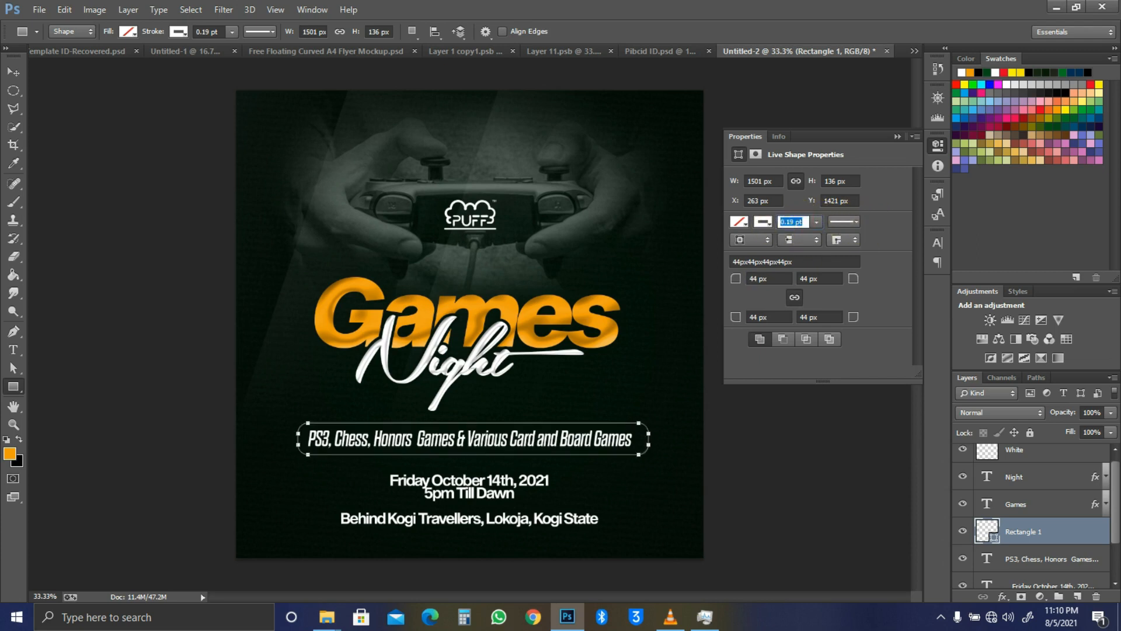
{"action": "type", "text": ".6"}
{"action": "key", "text": "Tab"}
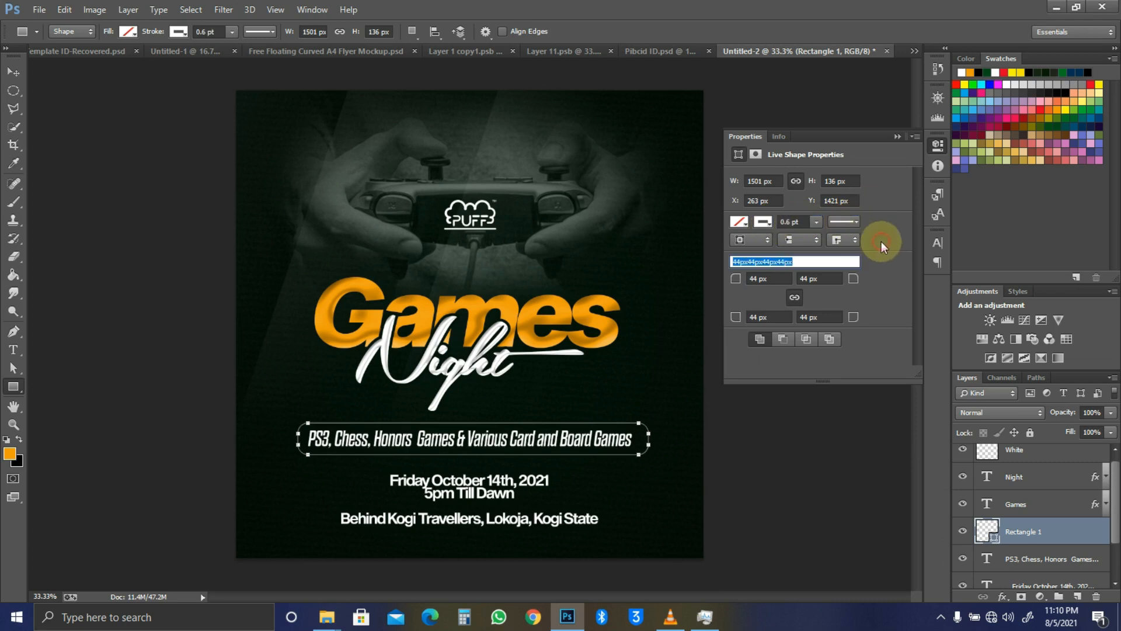
{"action": "left_click", "coordinate": [848, 221]}
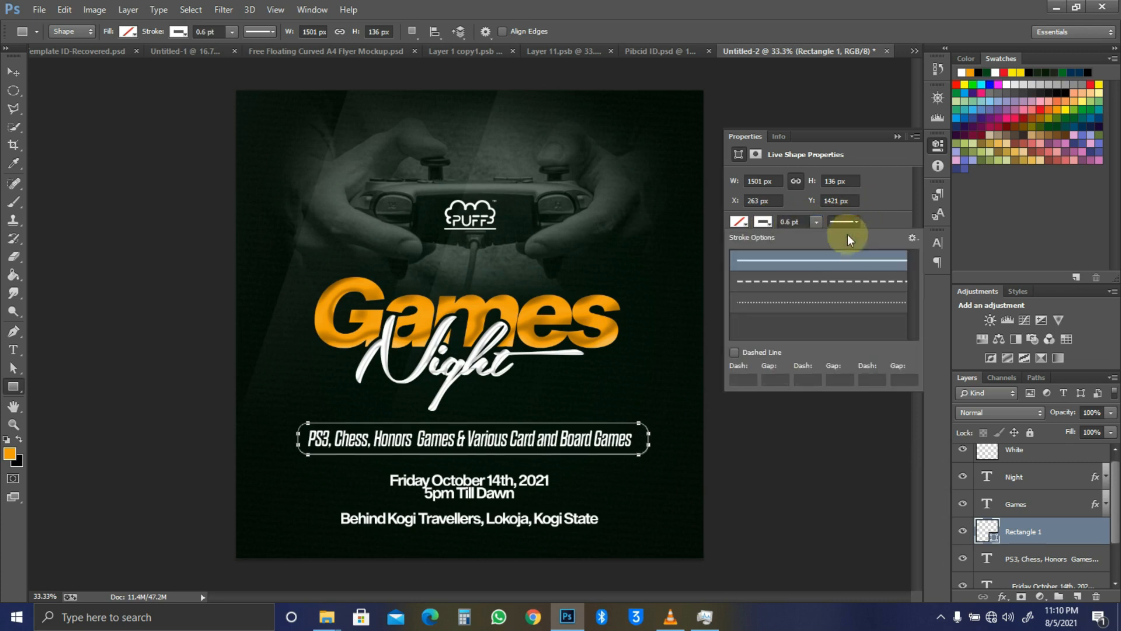
{"action": "left_click", "coordinate": [838, 283]}
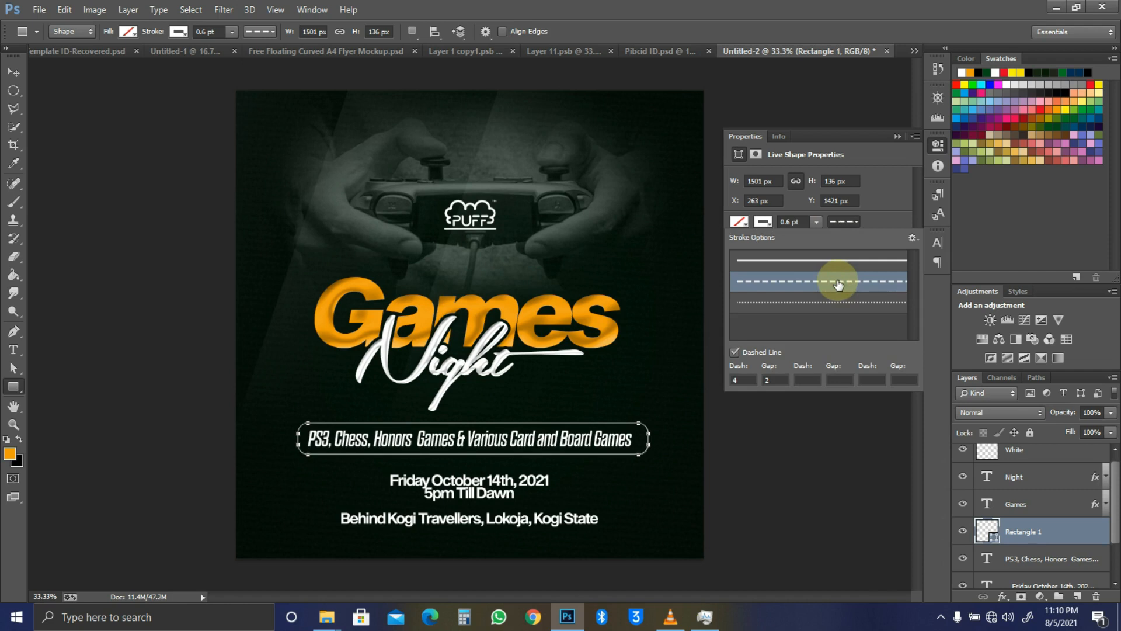
{"action": "left_click", "coordinate": [881, 283]}
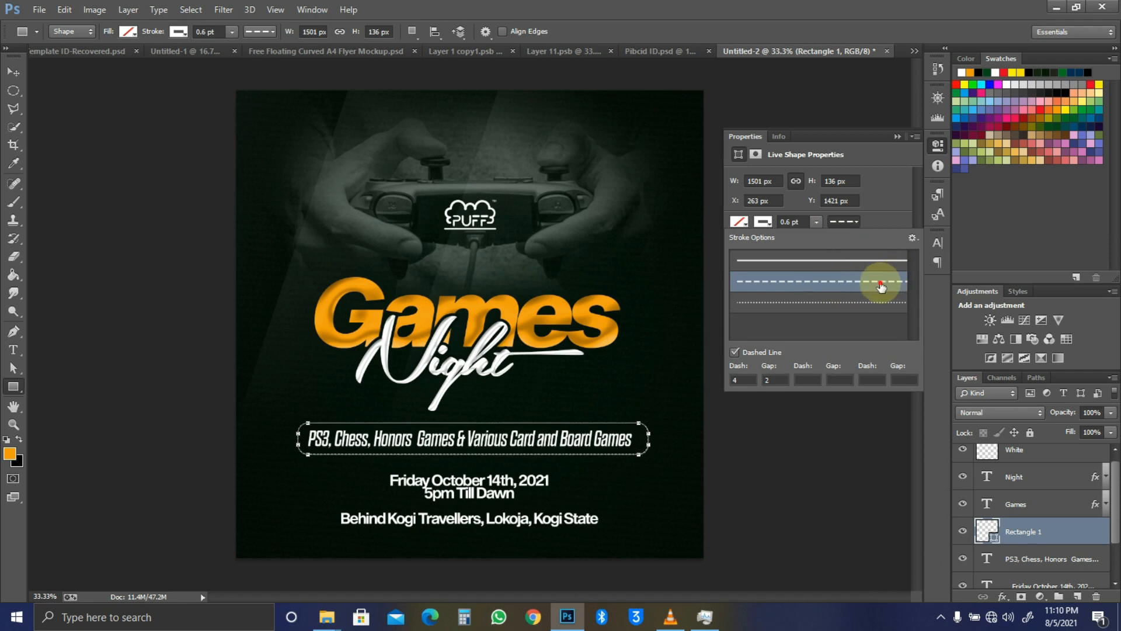
{"action": "left_click", "coordinate": [891, 224]}
{"action": "left_click_drag", "start_coordinate": [801, 222], "coordinate": [783, 223]}
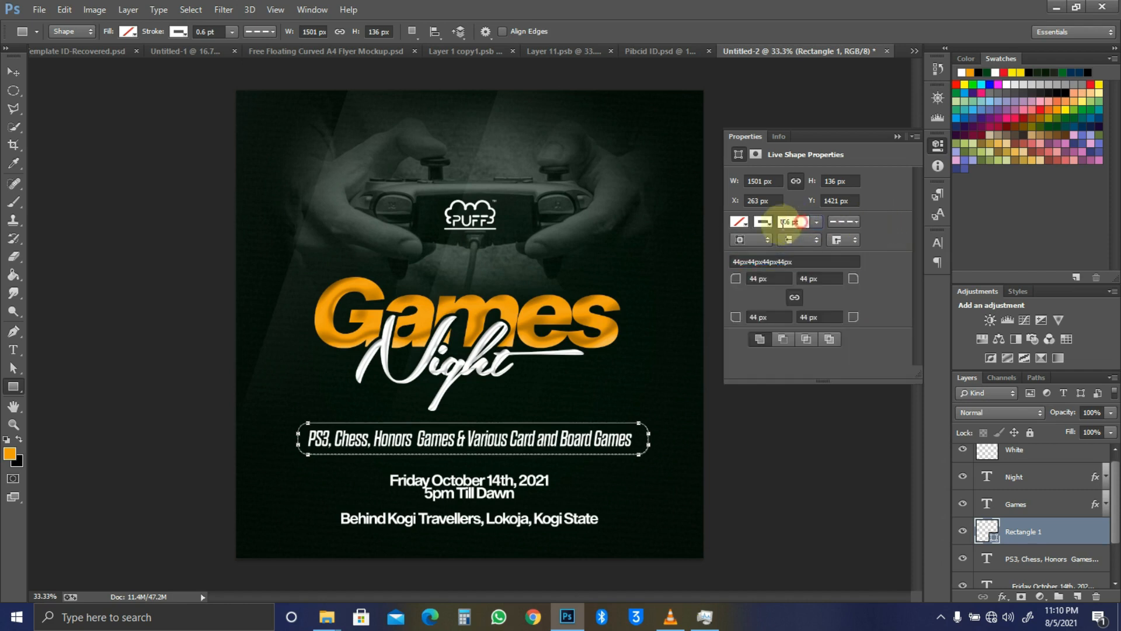
{"action": "type", "text": "8 pt"}
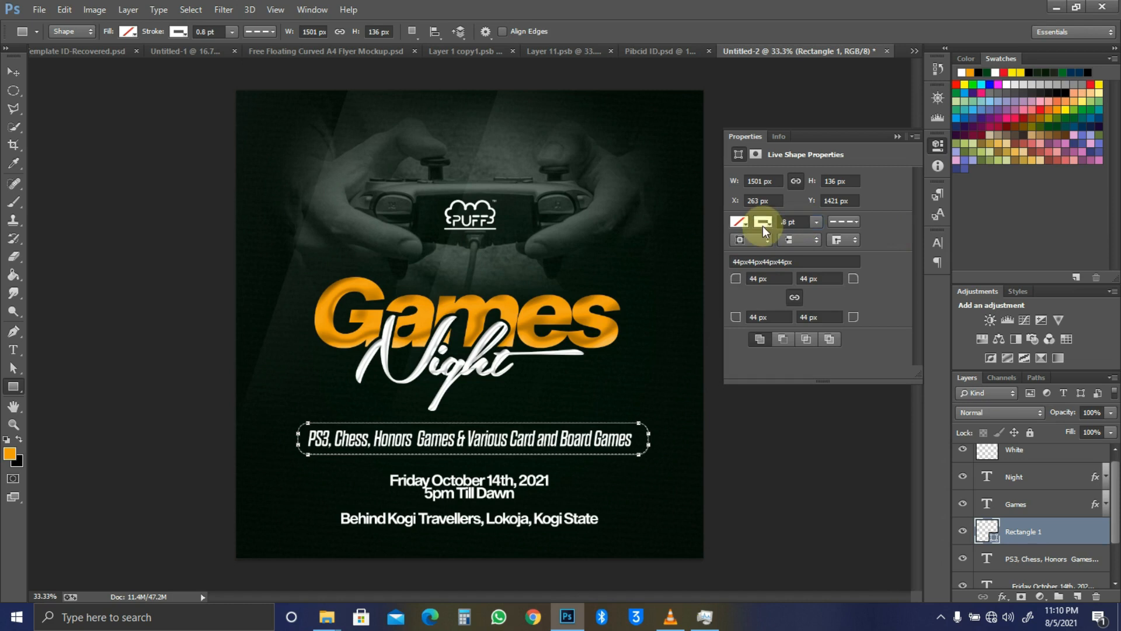
{"action": "left_click", "coordinate": [888, 140]}
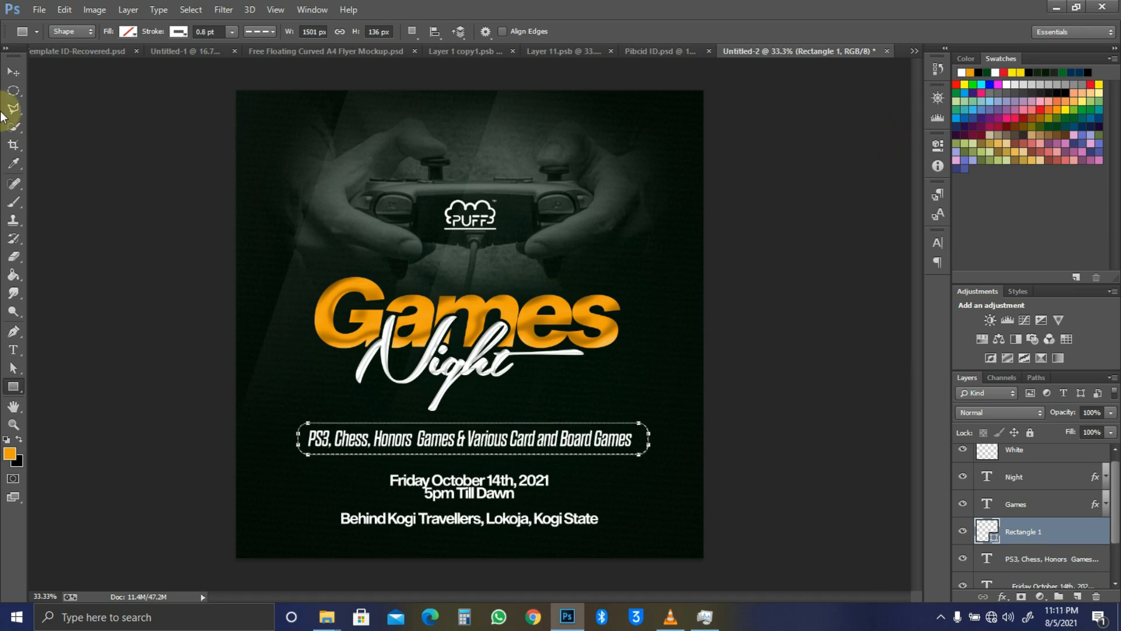
{"action": "left_click", "coordinate": [13, 71]}
{"action": "left_click", "coordinate": [608, 400]}
{"action": "key", "text": "z"}
{"action": "left_click_drag", "start_coordinate": [495, 430], "coordinate": [610, 438]}
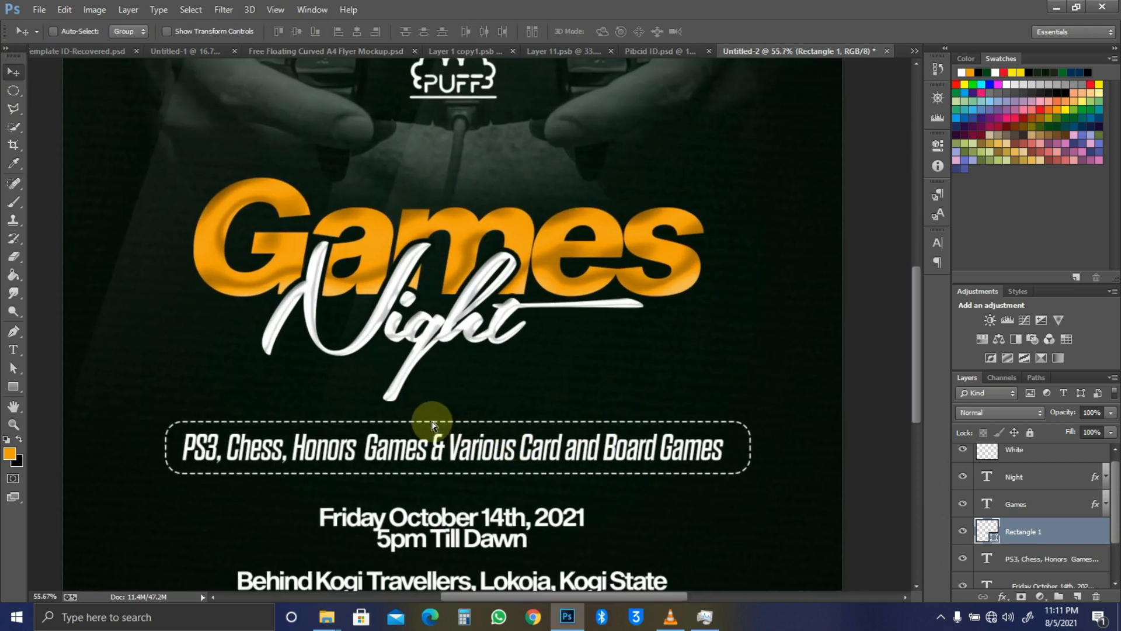
{"action": "left_click", "coordinate": [468, 453]}
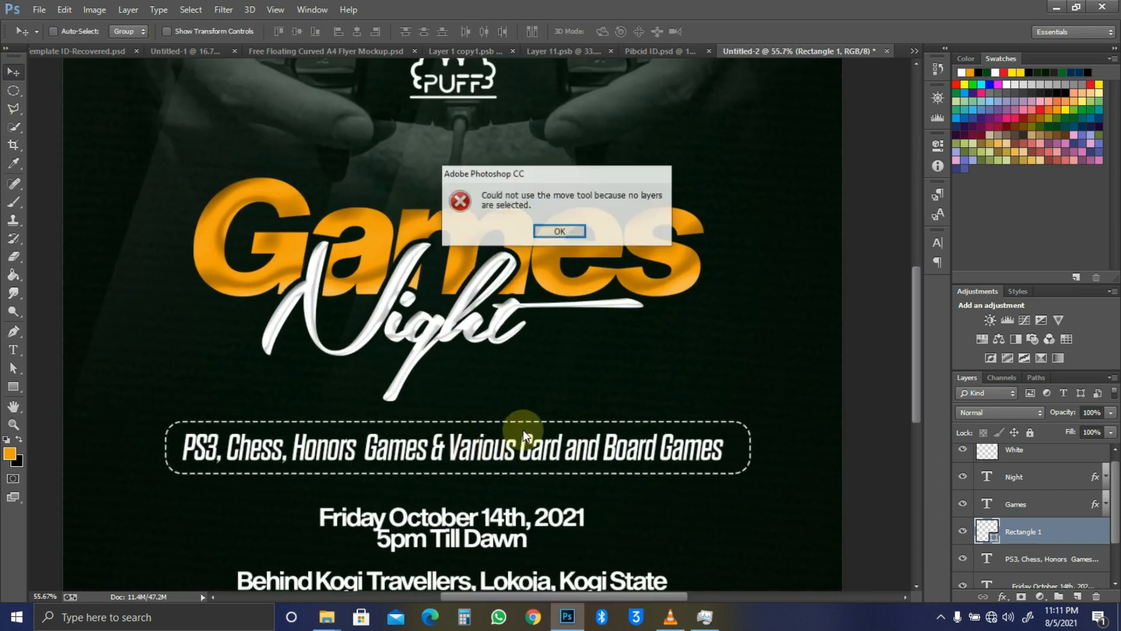
{"action": "left_click", "coordinate": [573, 235]}
{"action": "left_click", "coordinate": [629, 363], "text": "ctrl"}
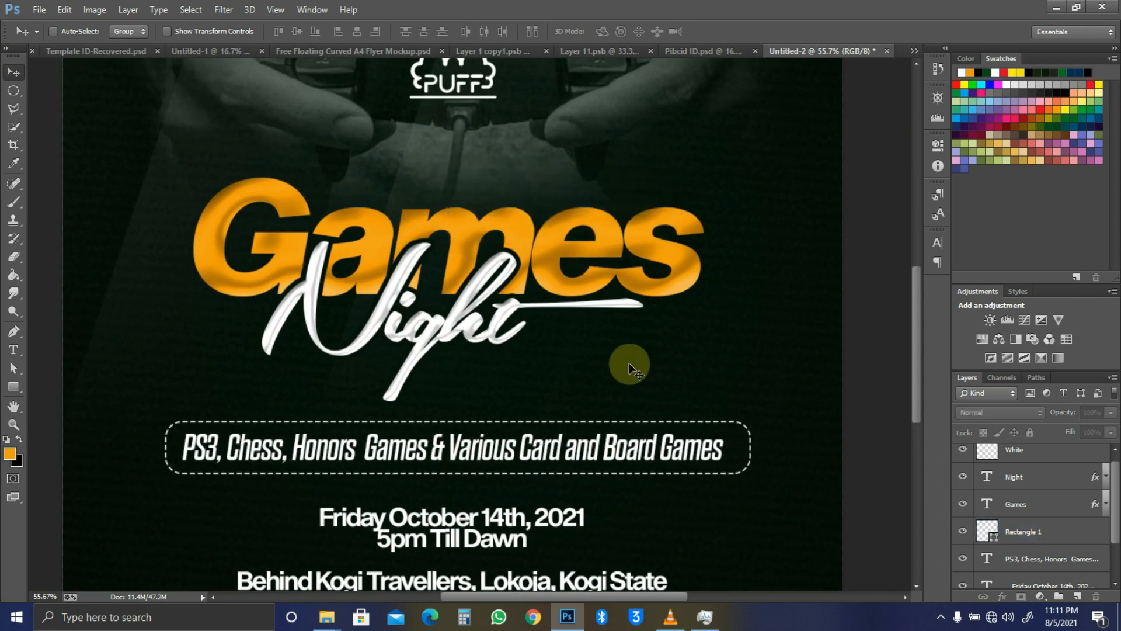
{"action": "key", "text": "ctrl+minus"}
{"action": "key", "text": "ctrl+minus"}
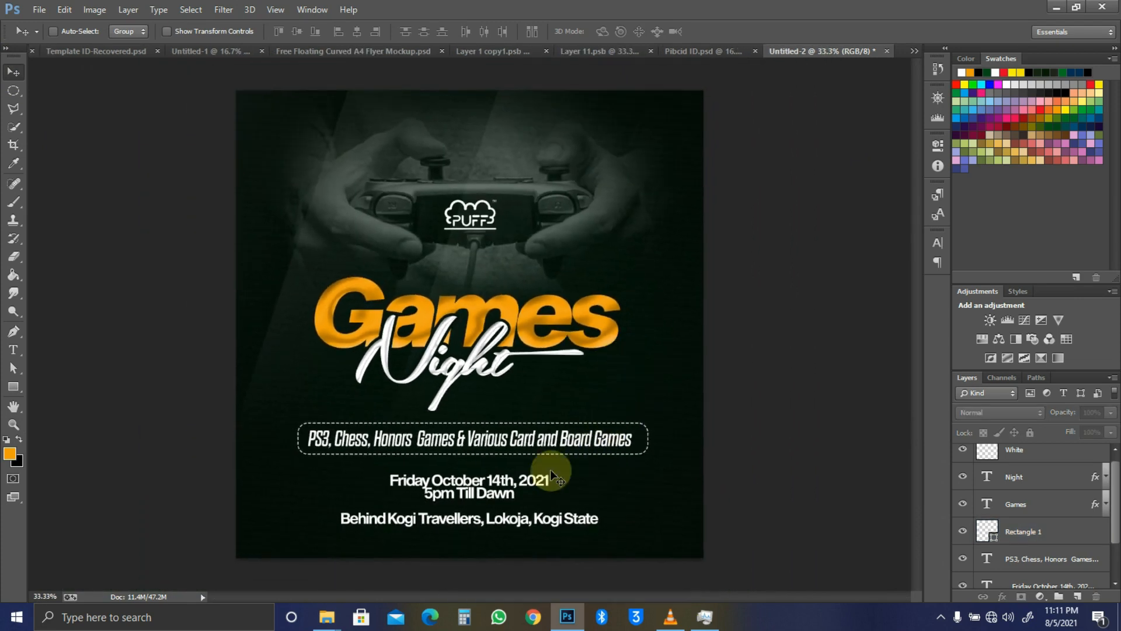
{"action": "left_click", "coordinate": [532, 489], "text": "ctrl"}
{"action": "left_click_drag", "start_coordinate": [533, 489], "coordinate": [529, 477]}
{"action": "key", "text": "ctrl+z"}
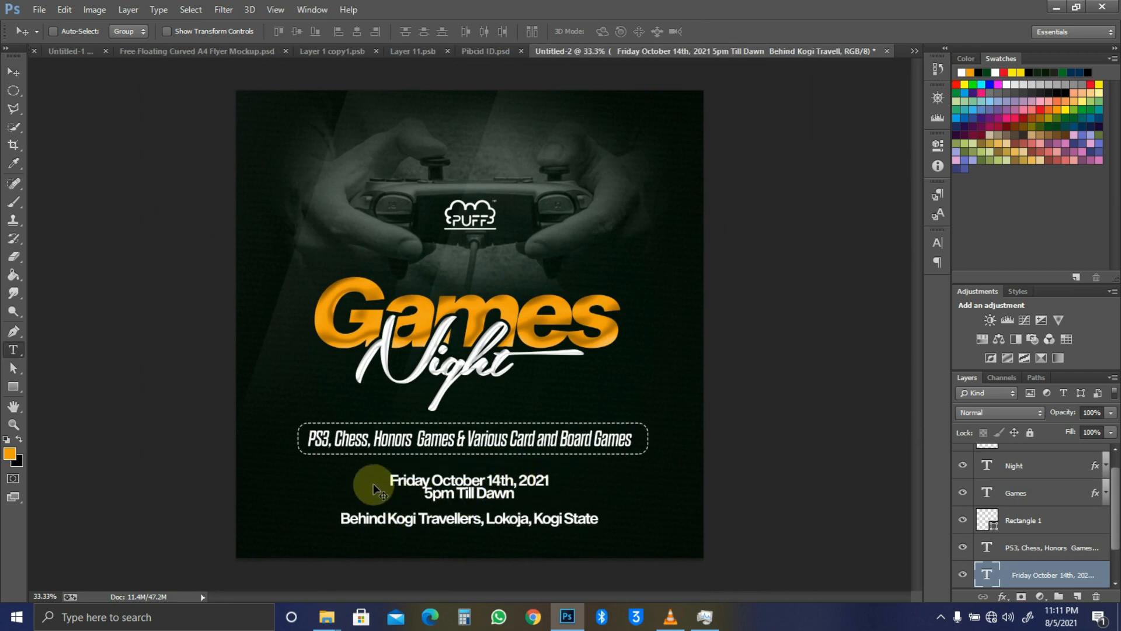
{"action": "left_click", "coordinate": [341, 519]}
Step: Cut the venue location line out of the details text
{"action": "left_click_drag", "start_coordinate": [341, 519], "coordinate": [619, 503]}
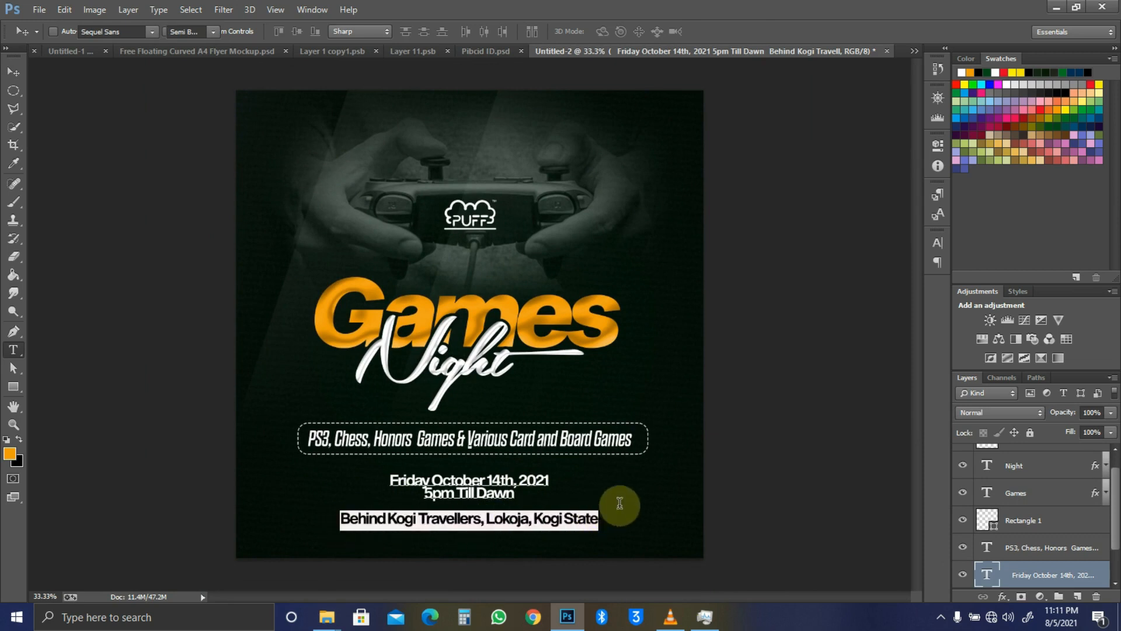
{"action": "left_click", "coordinate": [460, 407]}
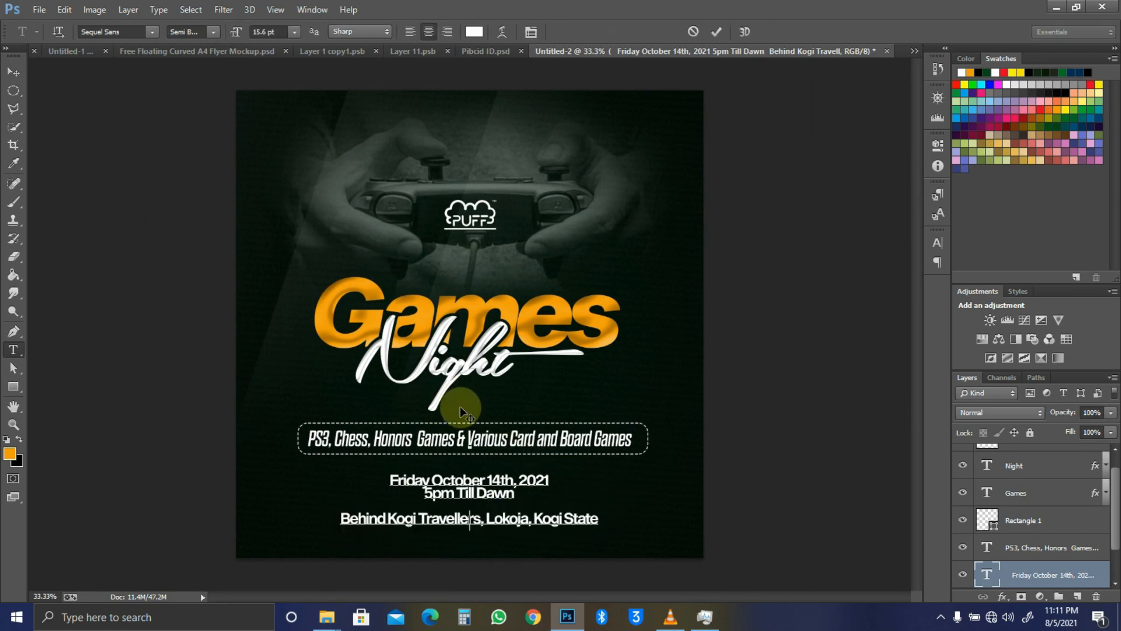
{"action": "key", "text": "Left"}
{"action": "key", "text": "ctrl+shift+Home"}
{"action": "key", "text": "ctrl+x"}
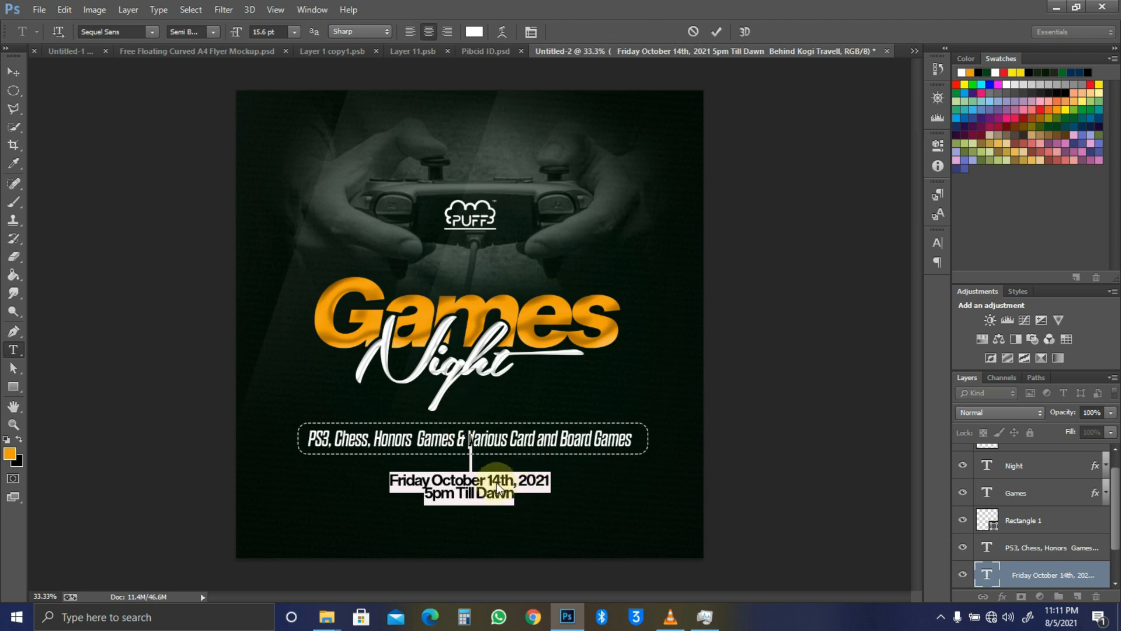
Step: Increase the leading between the date and 5pm Till Dawn lines
{"action": "left_click", "coordinate": [471, 480]}
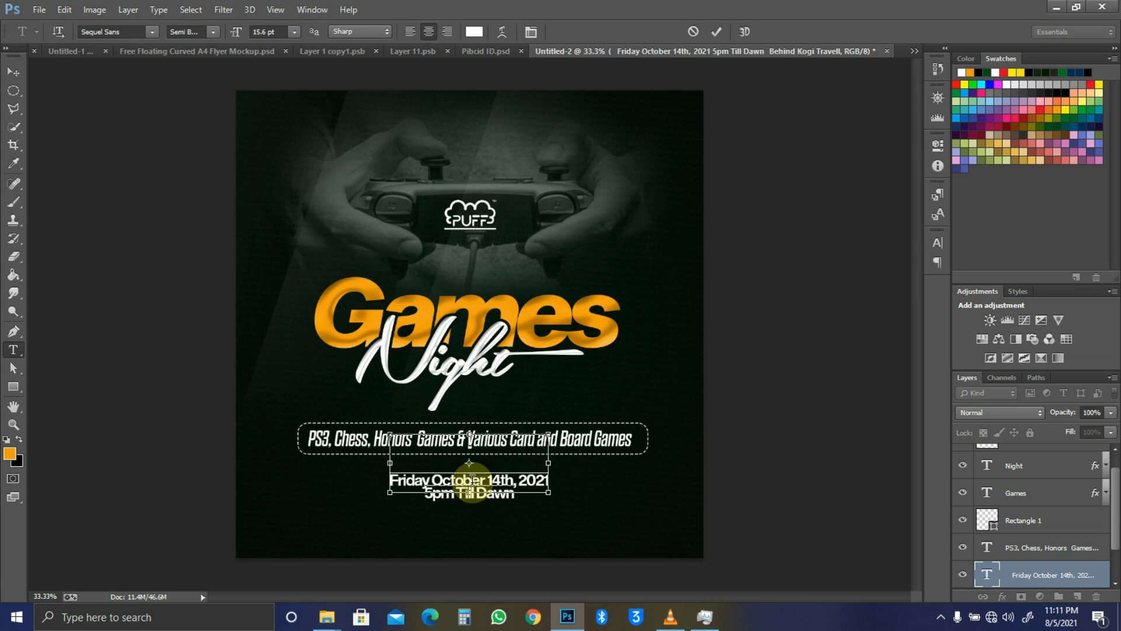
{"action": "key", "text": "ctrl+a"}
{"action": "left_click", "coordinate": [472, 480]}
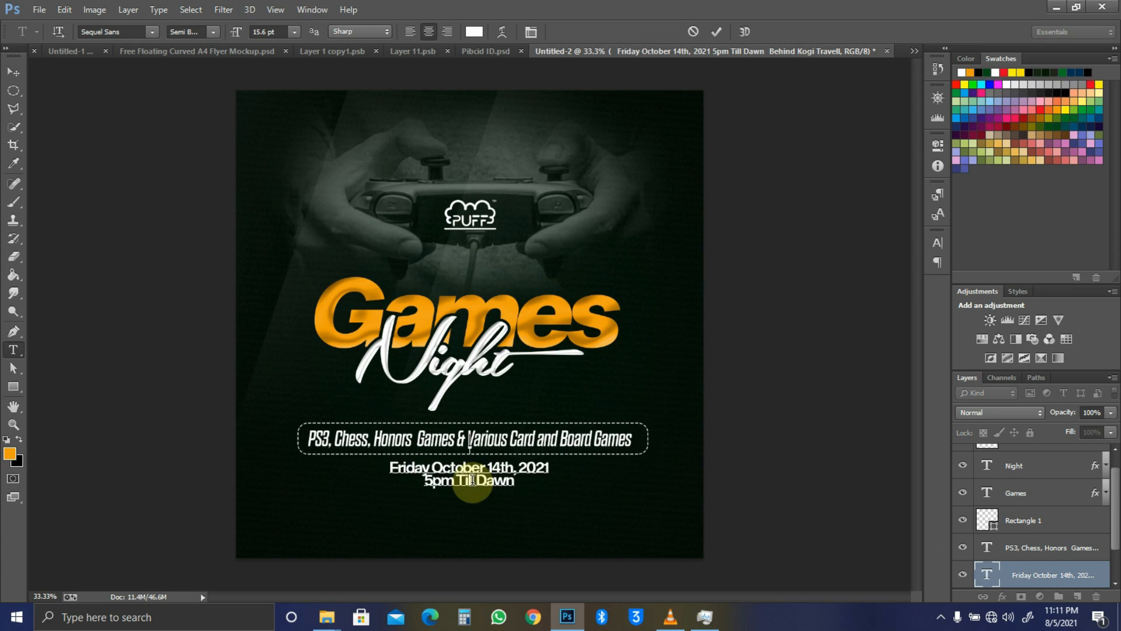
{"action": "key", "text": "ctrl+a"}
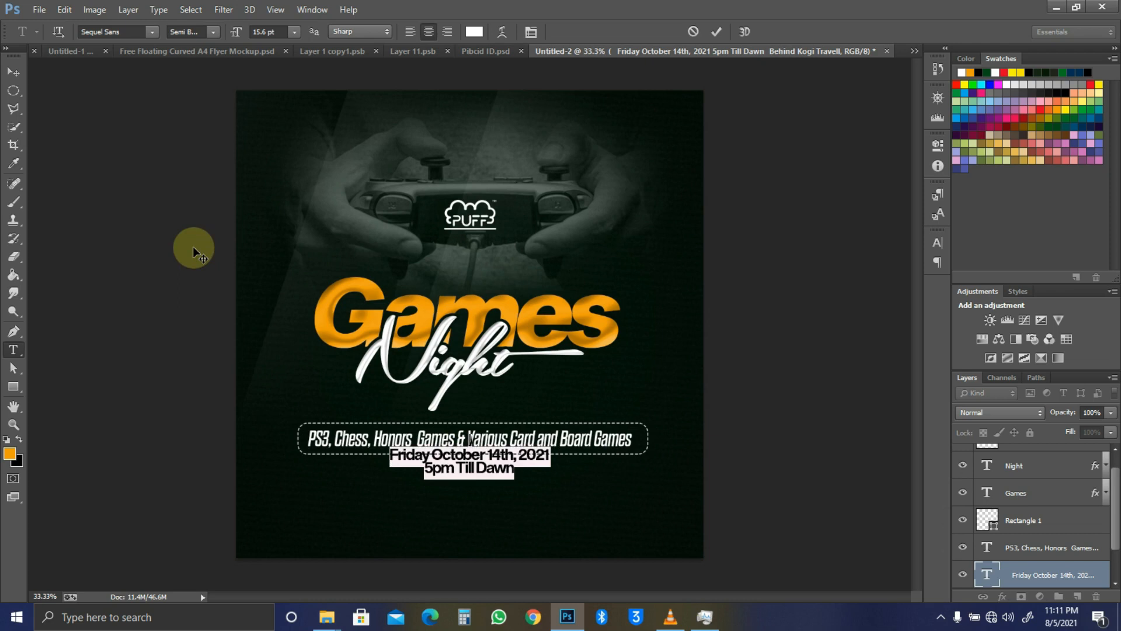
{"action": "key", "text": "alt+Down"}
{"action": "key", "text": "alt+Down"}
{"action": "key", "text": "alt+Down"}
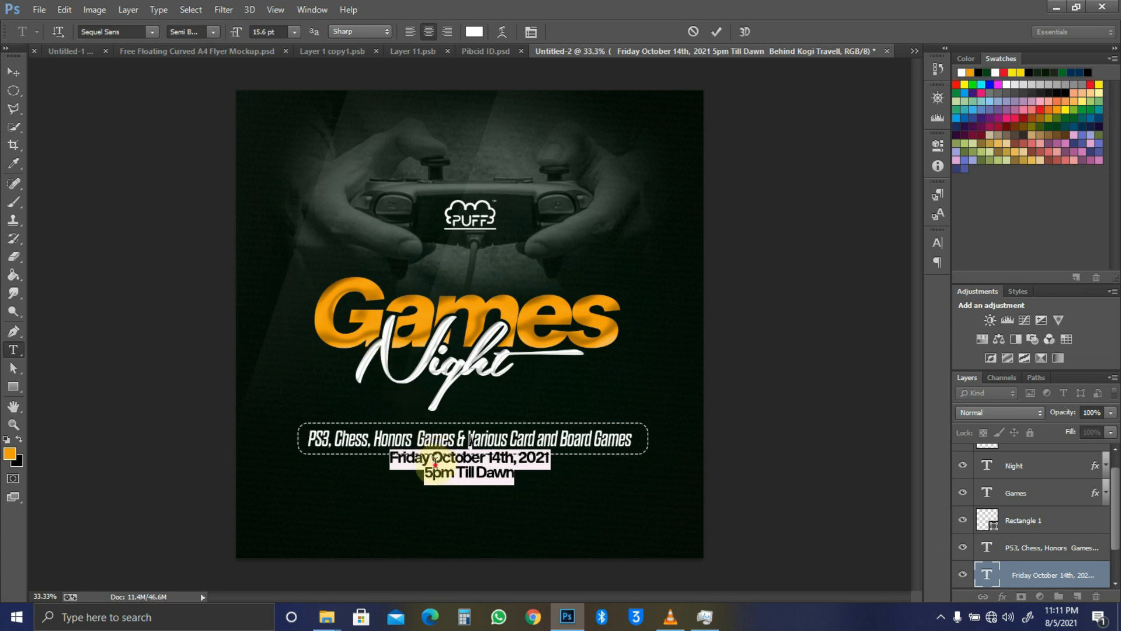
{"action": "left_click", "coordinate": [434, 464]}
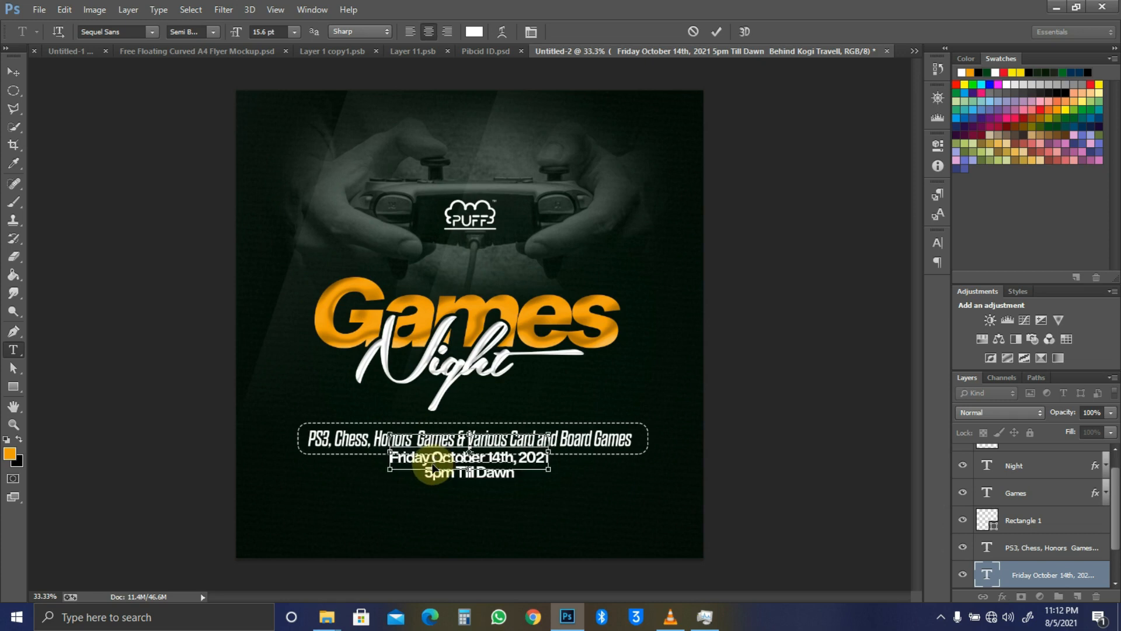
{"action": "left_click", "coordinate": [14, 74]}
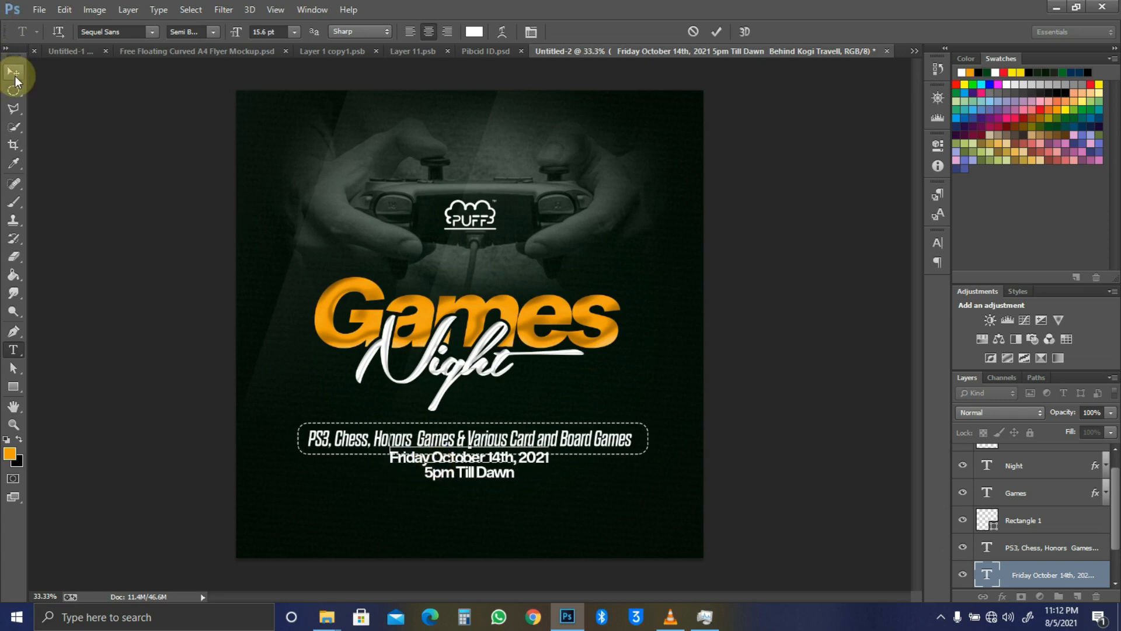
Step: Move the date text down below the games-list box
{"action": "left_click", "coordinate": [430, 358]}
{"action": "left_click_drag", "start_coordinate": [526, 444], "coordinate": [524, 485]}
{"action": "key", "text": "t"}
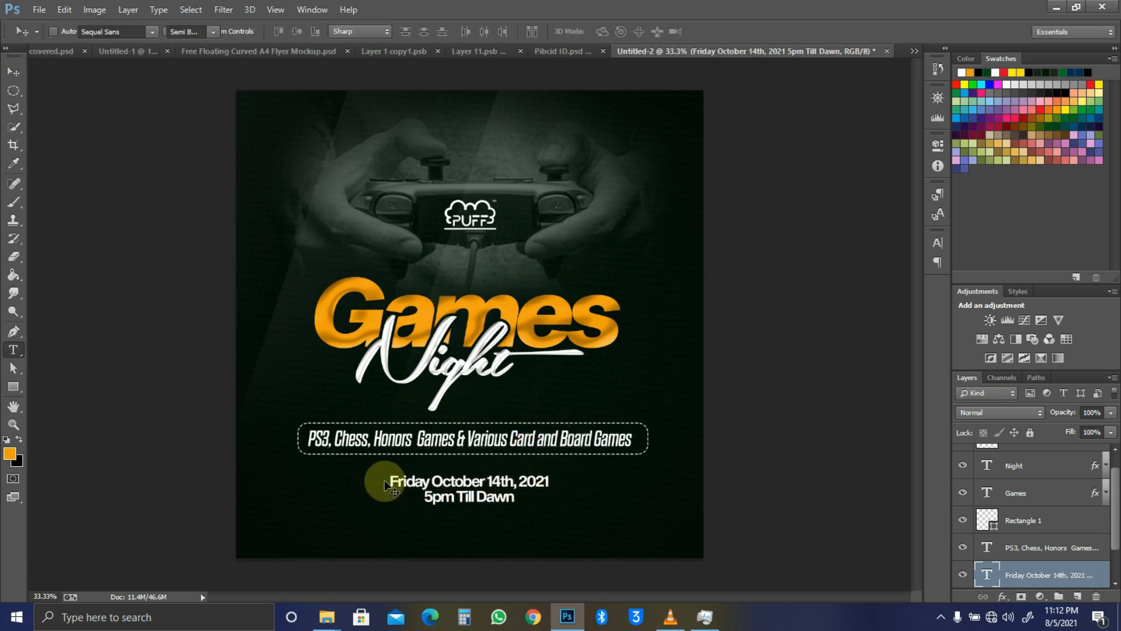
Step: Colour 'Friday' and 'Till Dawn' yellow and add a comma after Friday
{"action": "left_click_drag", "start_coordinate": [390, 481], "coordinate": [439, 479]}
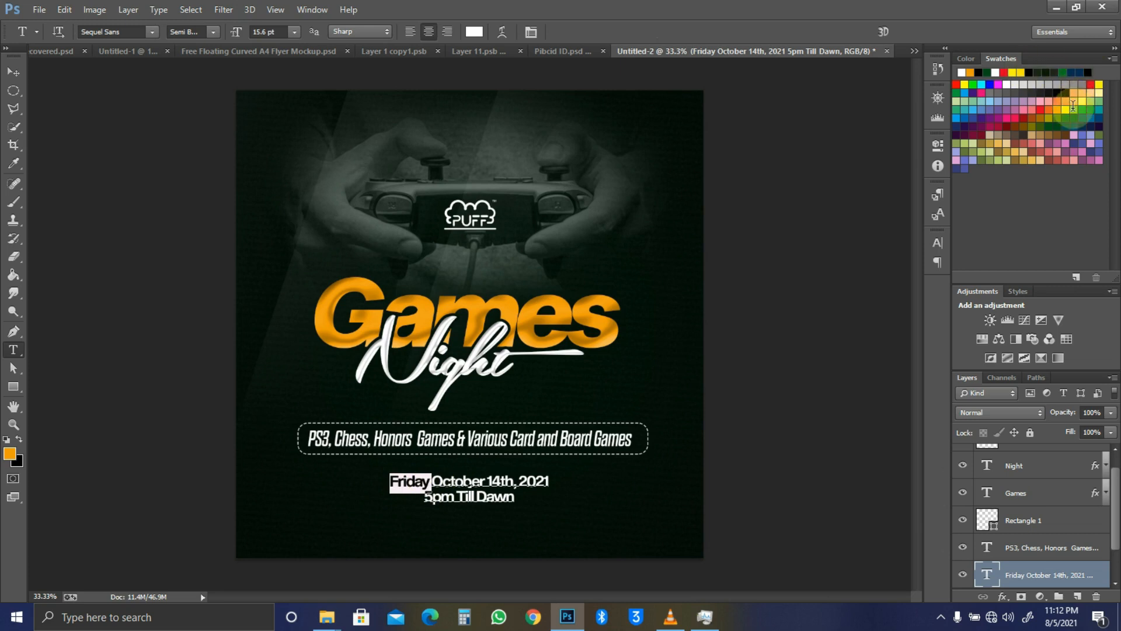
{"action": "left_click", "coordinate": [1097, 83]}
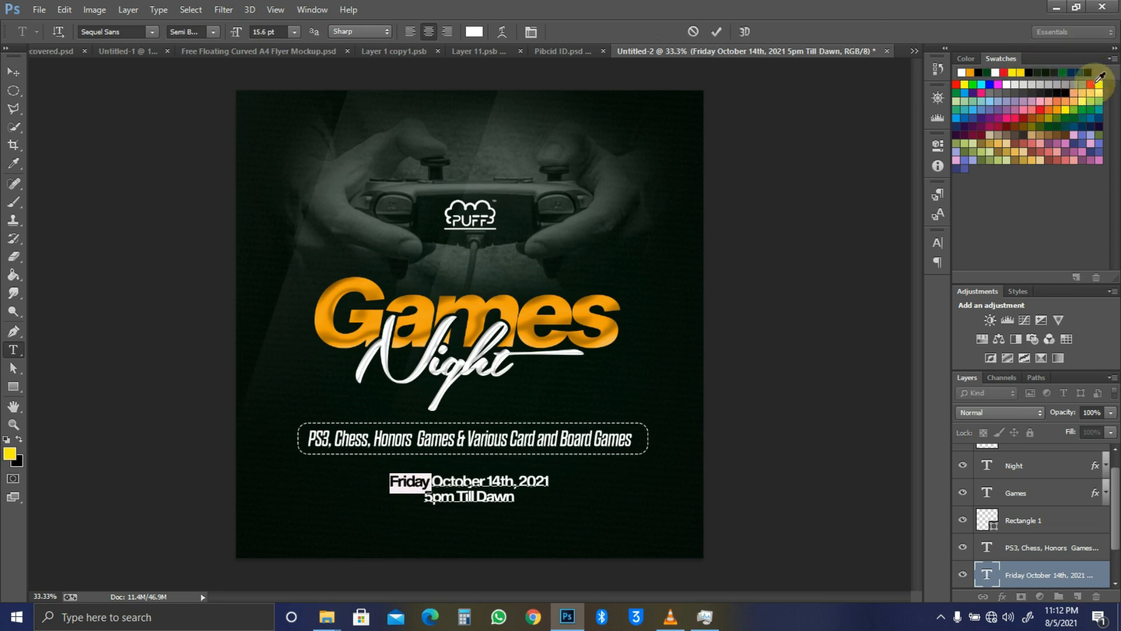
{"action": "key", "text": "alt+BackSpace"}
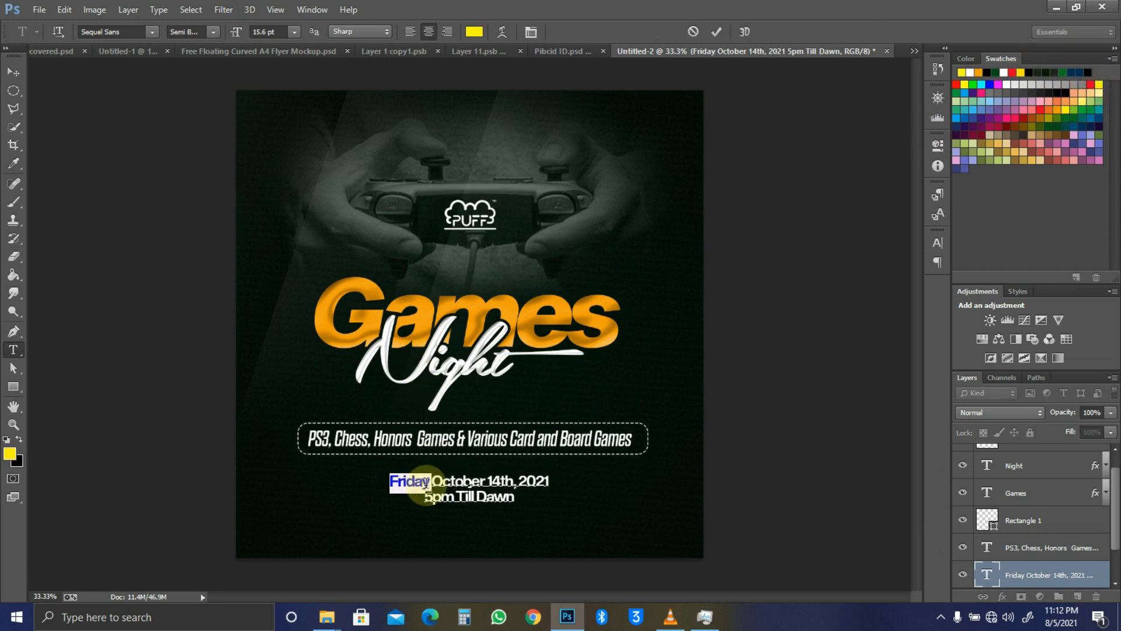
{"action": "left_click", "coordinate": [429, 481]}
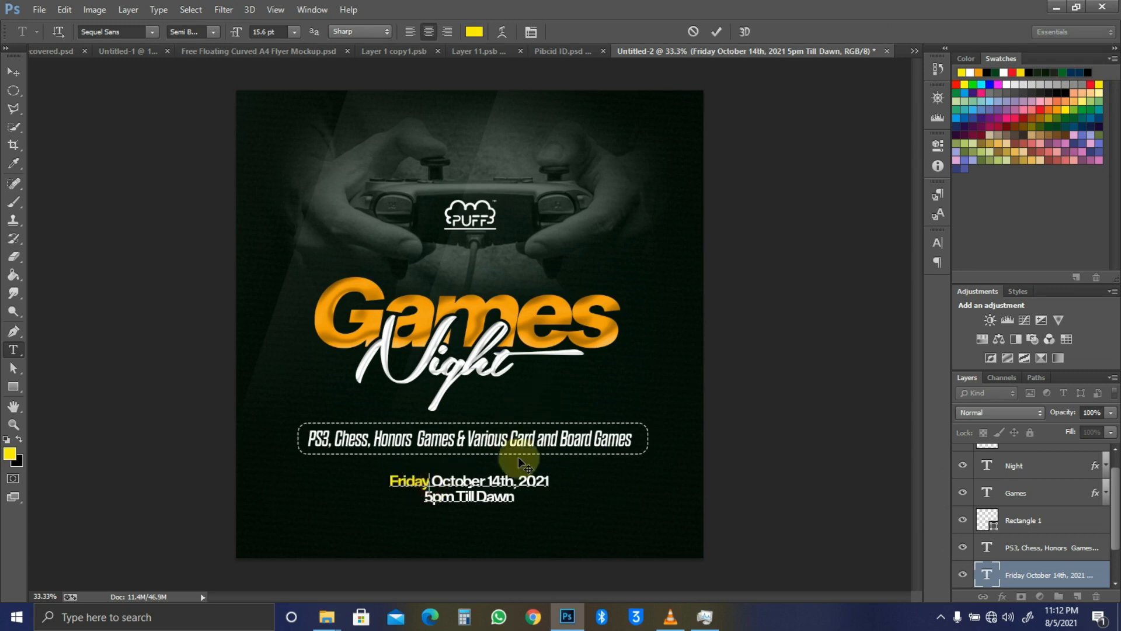
{"action": "type", "text": ","}
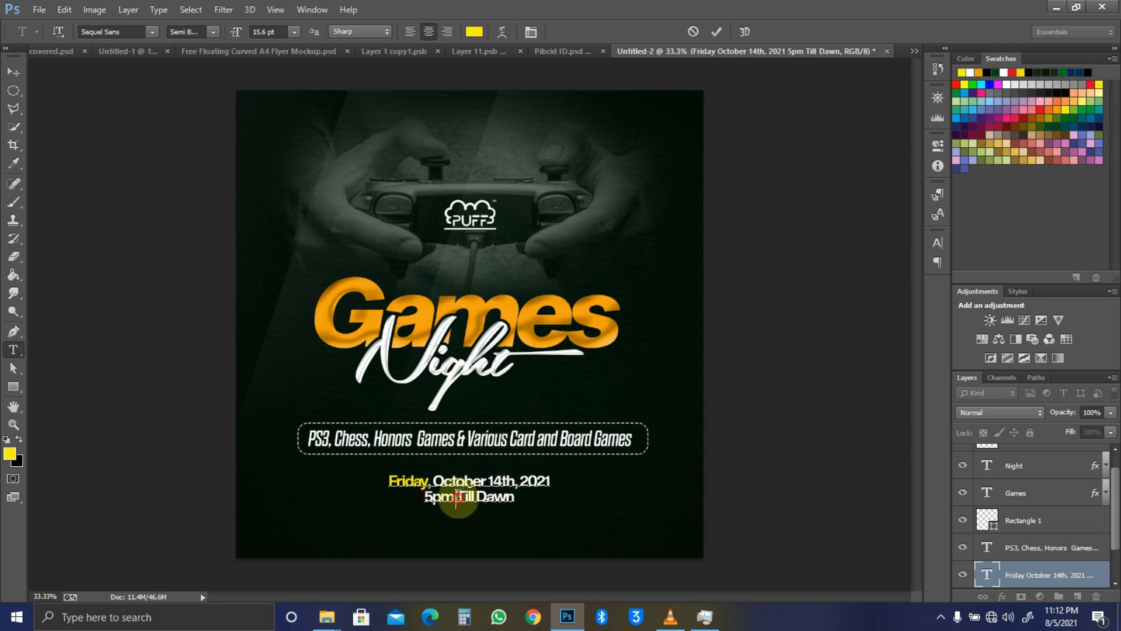
{"action": "left_click_drag", "start_coordinate": [457, 495], "coordinate": [543, 500]}
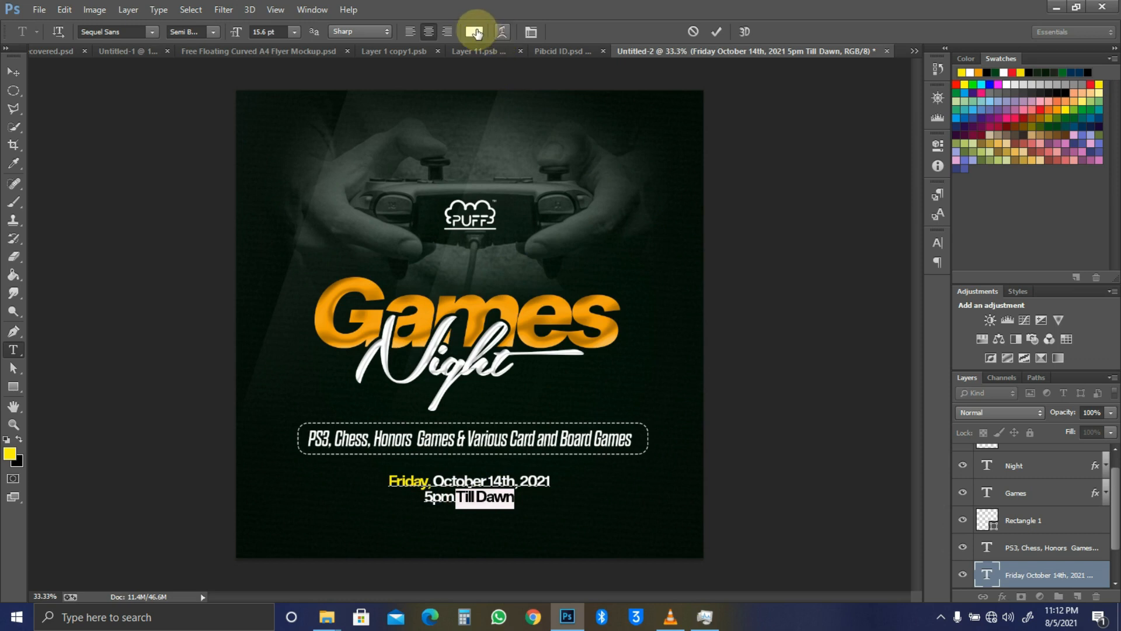
{"action": "left_click", "coordinate": [475, 32]}
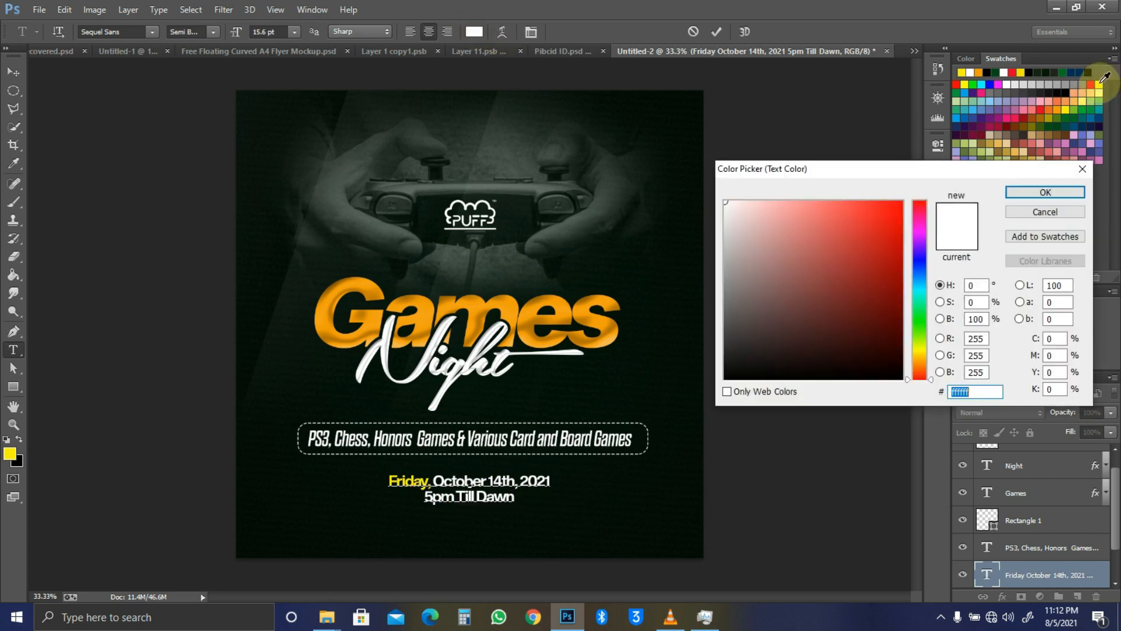
{"action": "left_click", "coordinate": [1099, 85]}
{"action": "left_click", "coordinate": [1045, 192]}
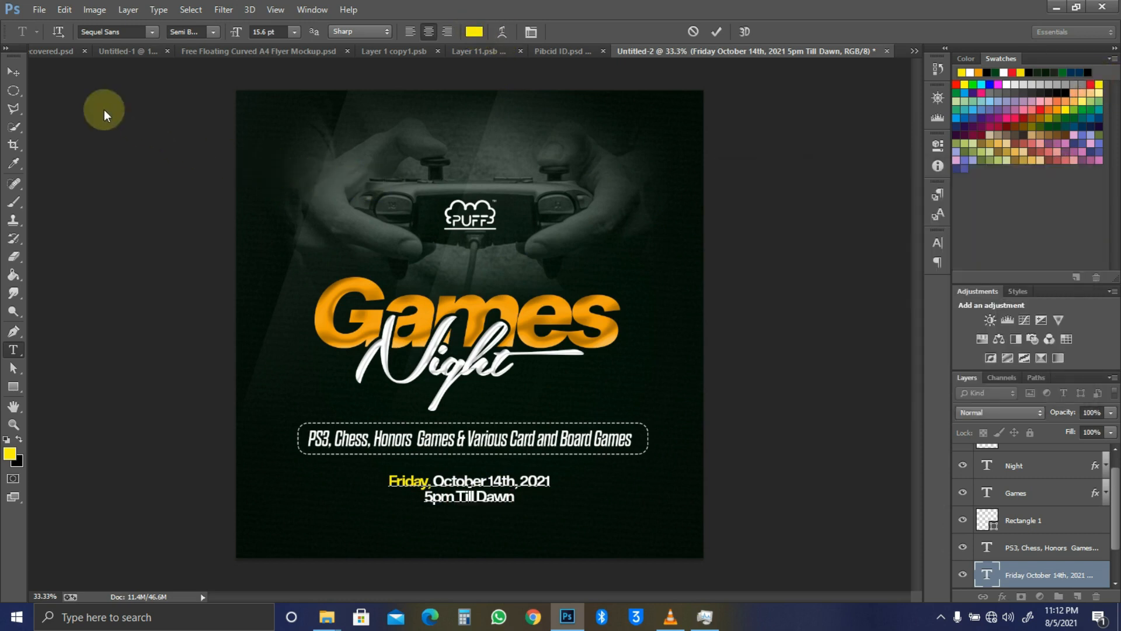
{"action": "left_click", "coordinate": [14, 72]}
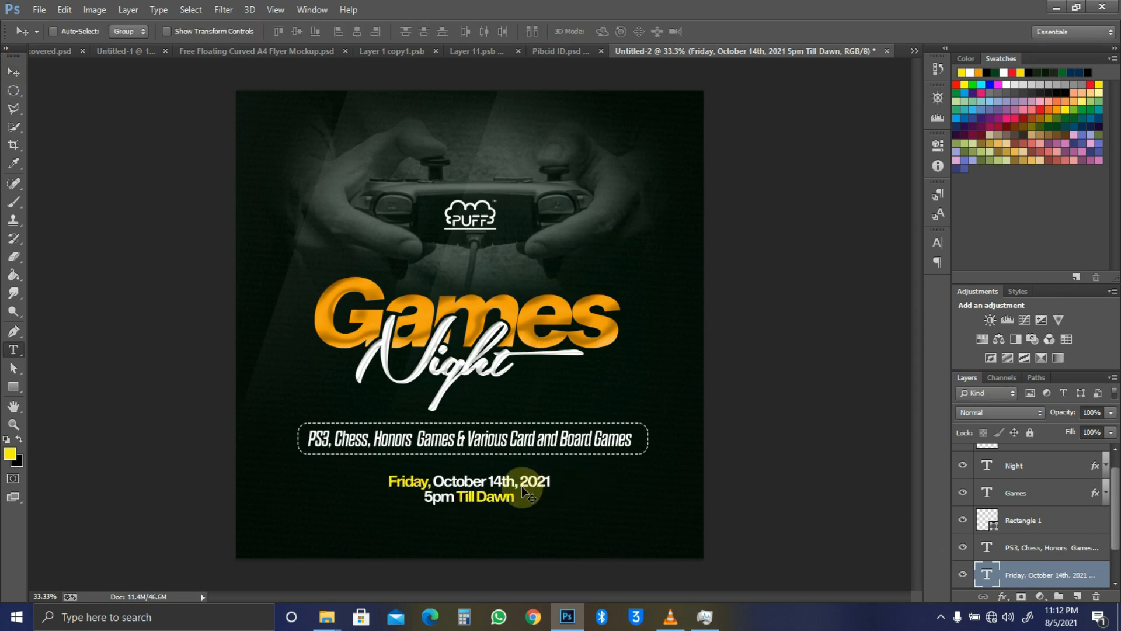
Step: Widen the letter spacing of the whole date text
{"action": "key", "text": "t"}
{"action": "left_click", "coordinate": [482, 481]}
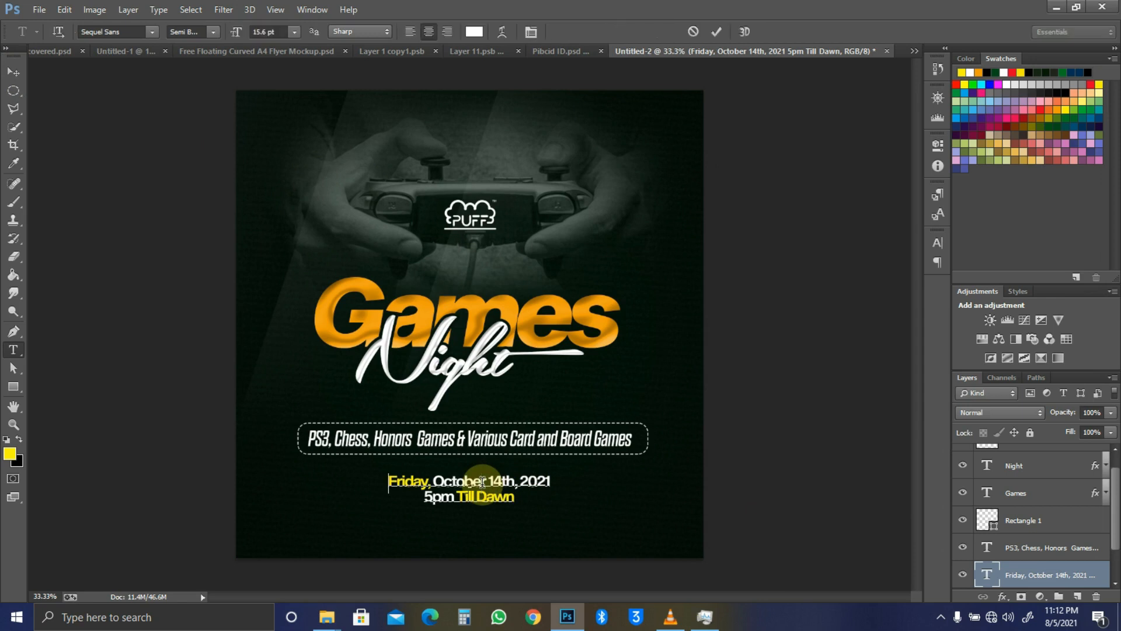
{"action": "key", "text": "ctrl+a"}
{"action": "key", "text": "alt+Right"}
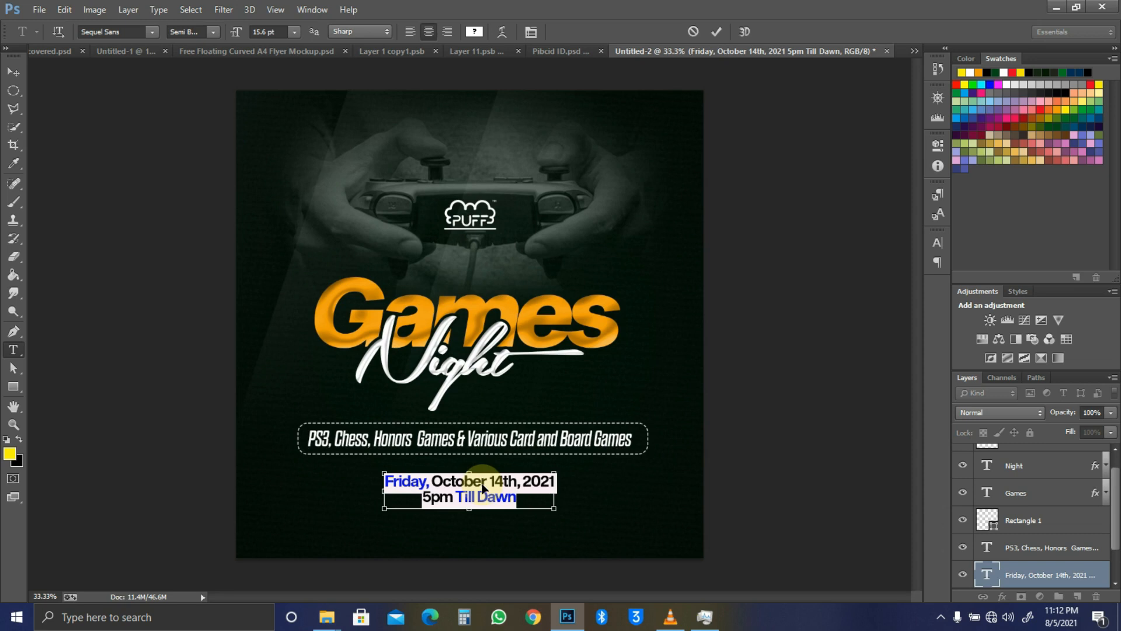
{"action": "key", "text": "ctrl+h"}
{"action": "key", "text": "ctrl+Return"}
Step: Nudge the date text up slightly
{"action": "key", "text": "v"}
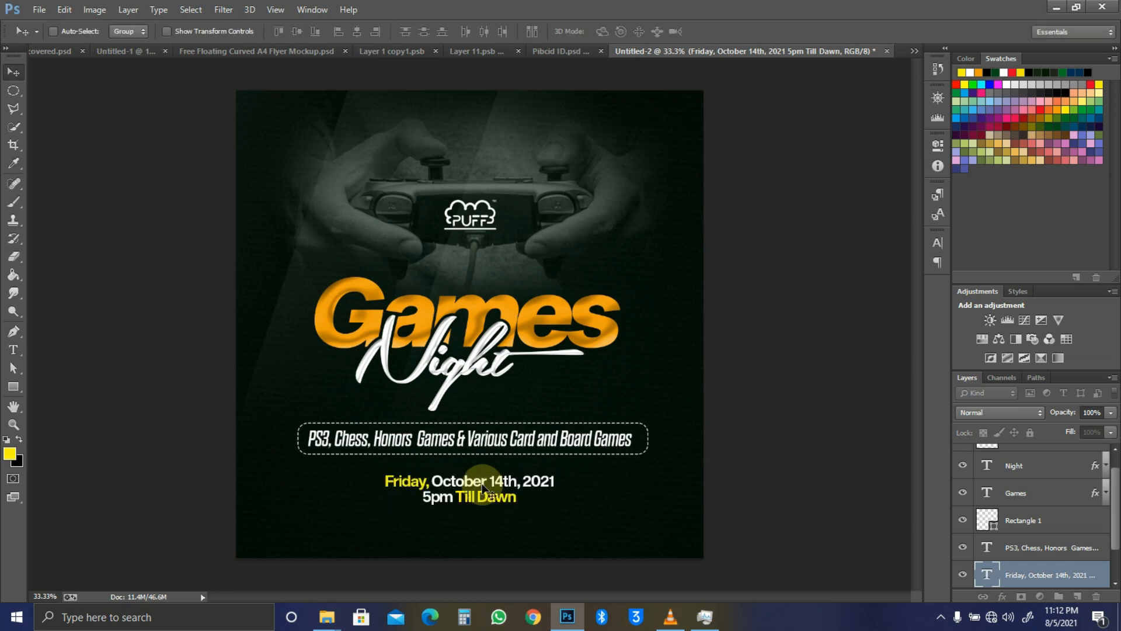
{"action": "key", "text": "shift+Up"}
{"action": "key", "text": "t"}
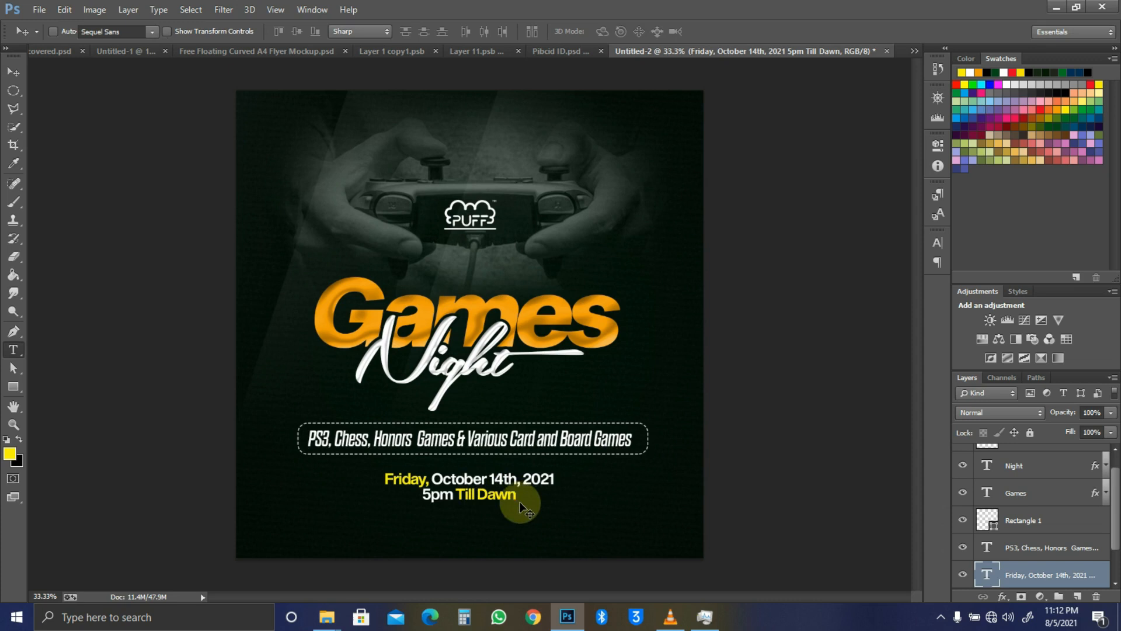
{"action": "key", "text": "v"}
{"action": "key", "text": "alt+v"}
{"action": "key", "text": "Escape"}
Step: Duplicate the date text, replace it with the venue address in white, and place it under 5pm Till Dawn
{"action": "left_click_drag", "start_coordinate": [511, 495], "coordinate": [530, 517]}
{"action": "key", "text": "t"}
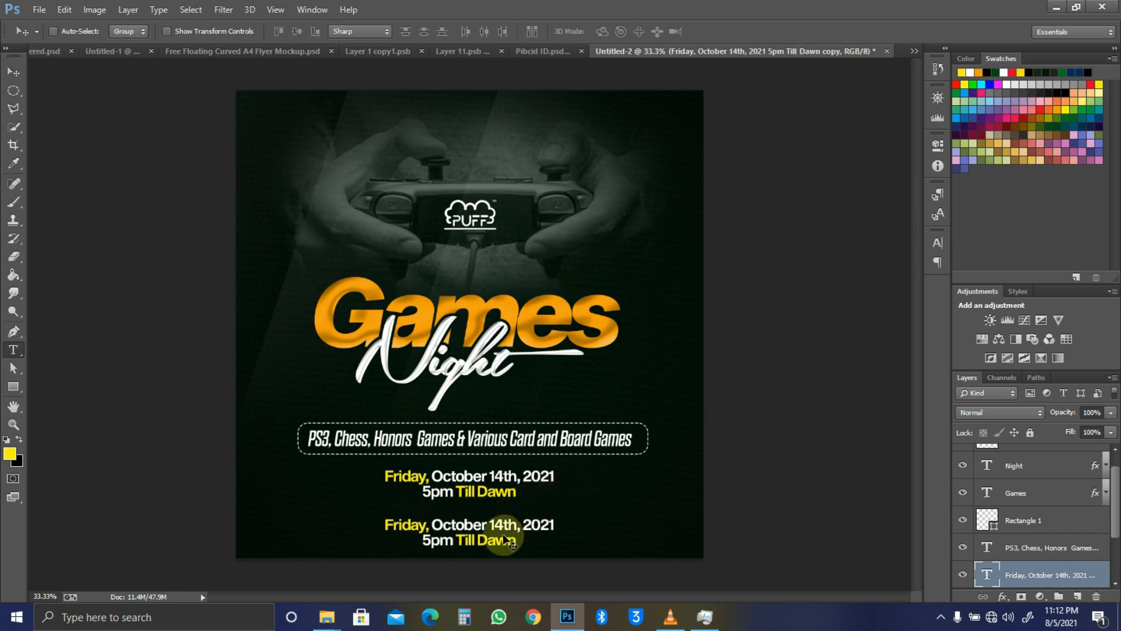
{"action": "left_click", "coordinate": [495, 522]}
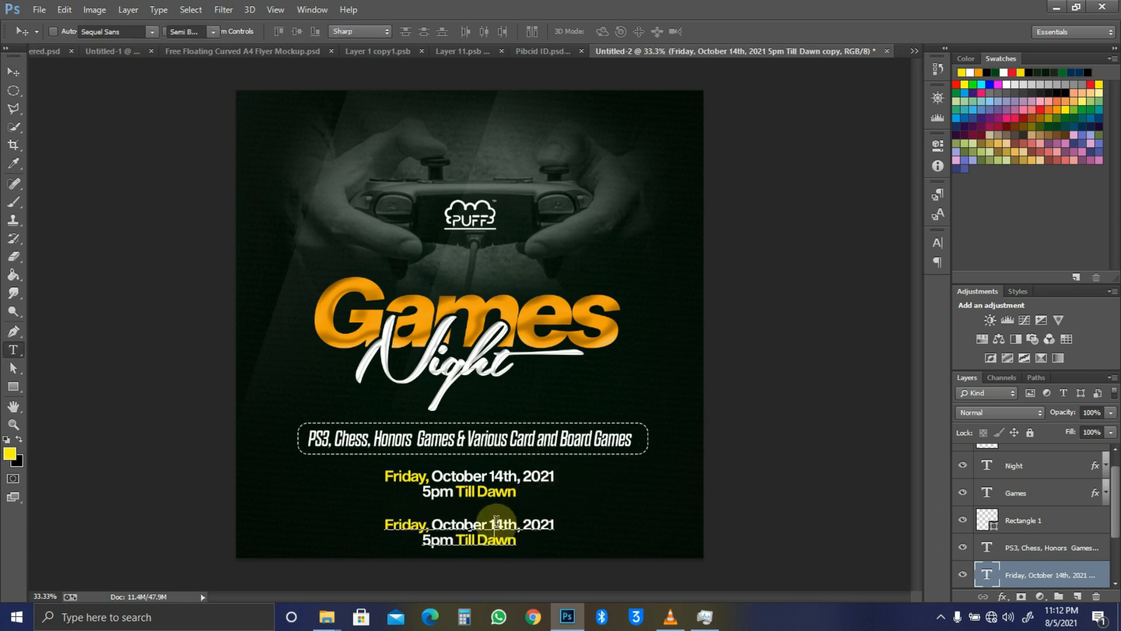
{"action": "key", "text": "ctrl+a"}
{"action": "key", "text": "ctrl+v"}
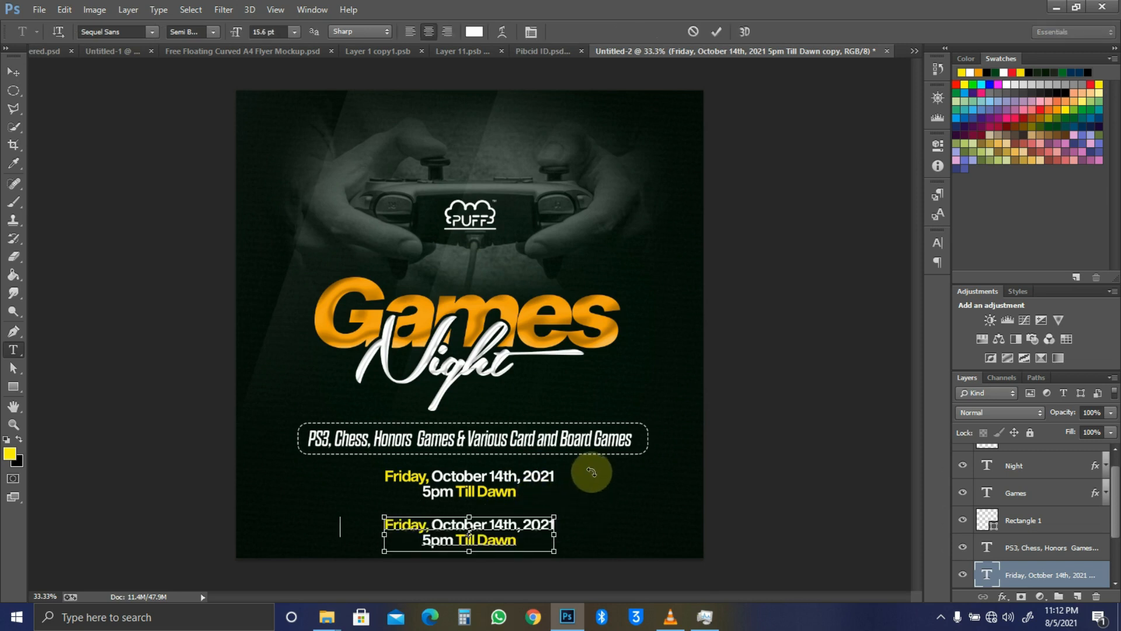
{"action": "key", "text": "shift+Home"}
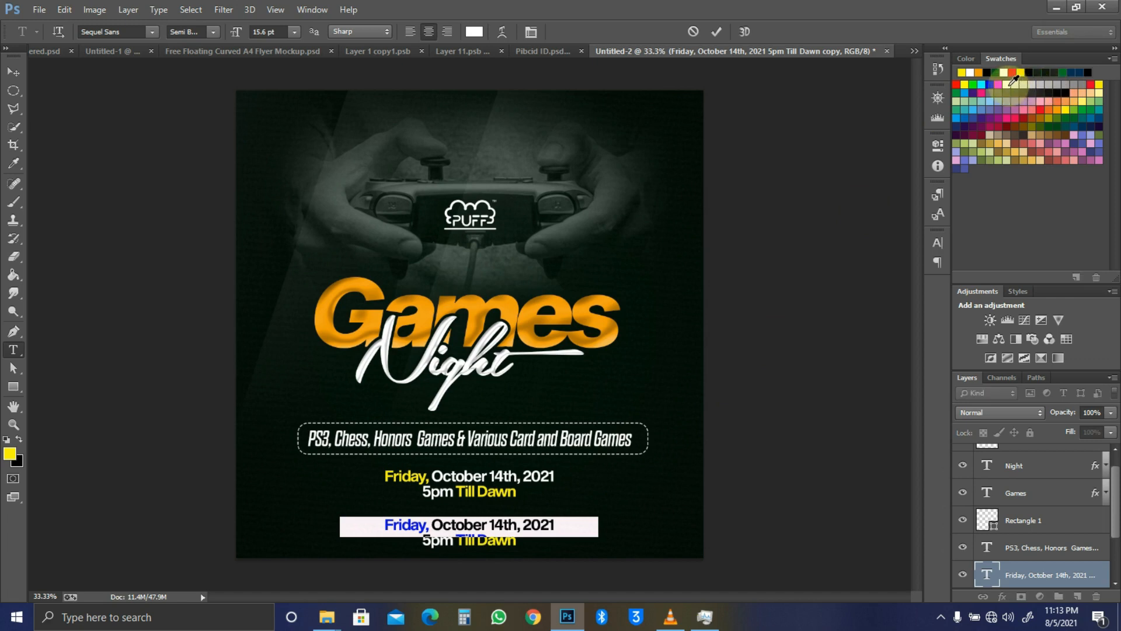
{"action": "left_click", "coordinate": [1007, 83]}
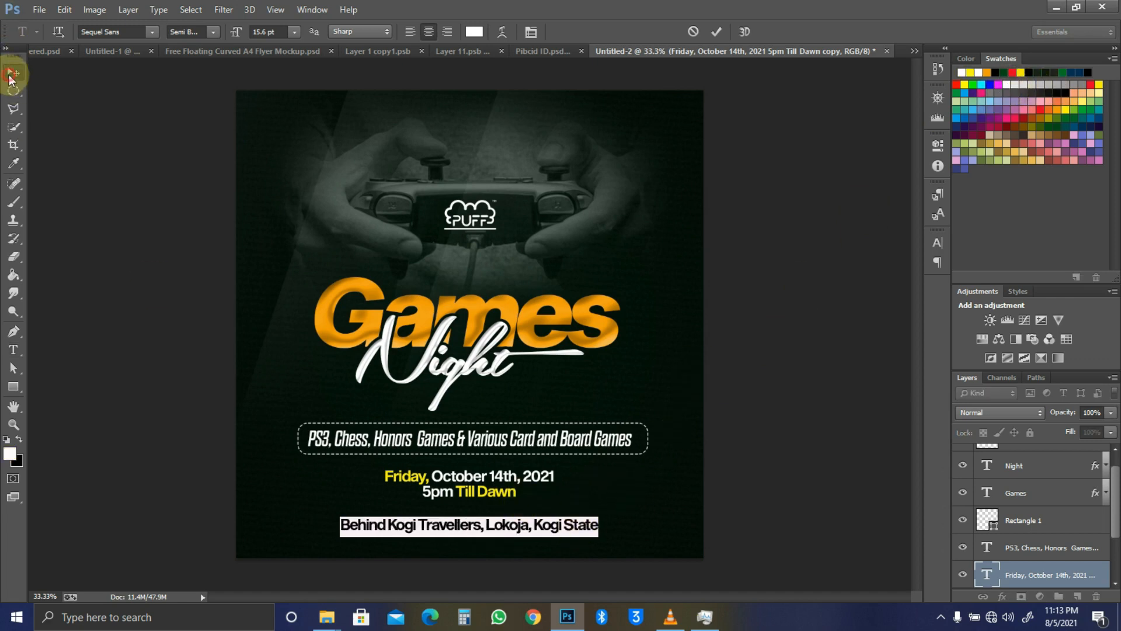
{"action": "left_click", "coordinate": [13, 71]}
{"action": "left_click_drag", "start_coordinate": [546, 524], "coordinate": [583, 511]}
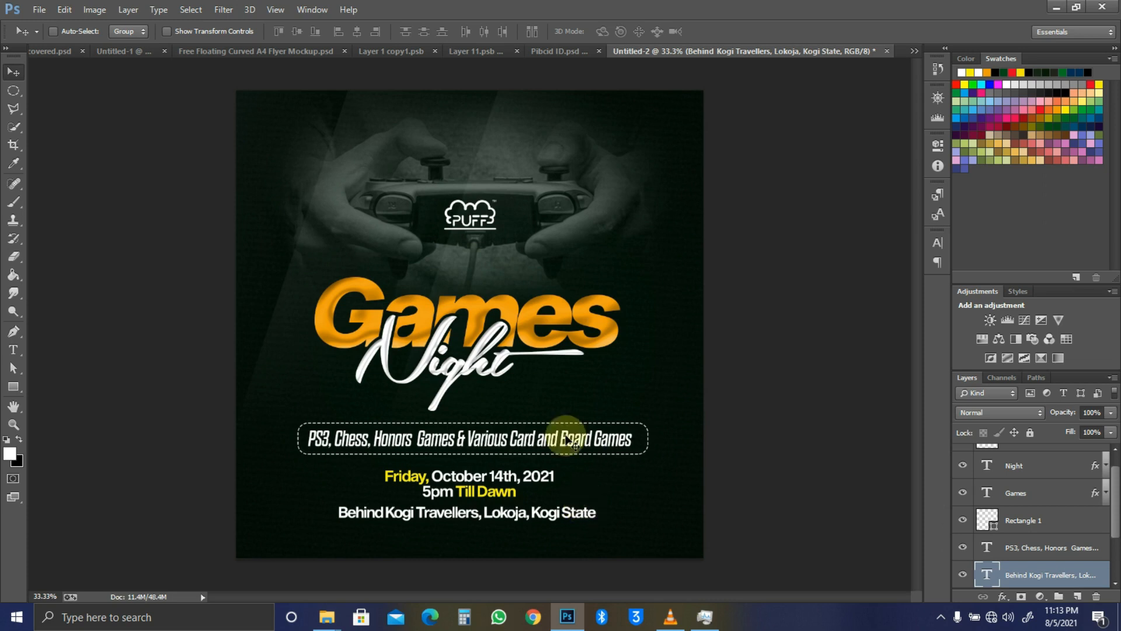
{"action": "key", "text": "ctrl+a"}
Step: Nudge the address line, date text and dashed games box into tighter positions
{"action": "key", "text": "shift+Right"}
{"action": "key", "text": "shift+Down"}
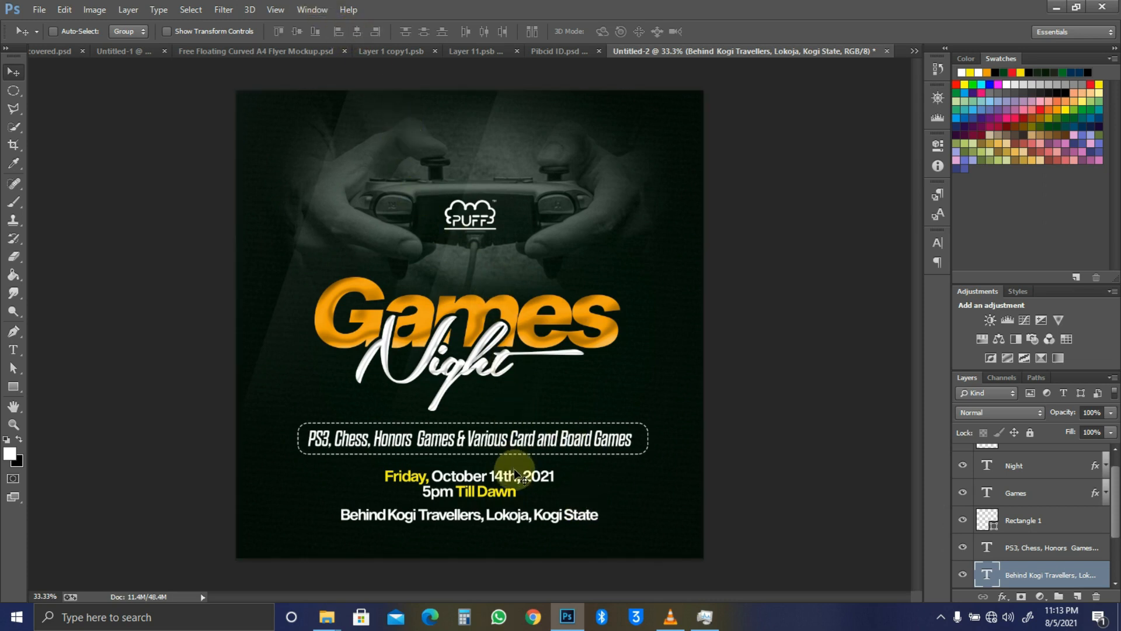
{"action": "left_click", "coordinate": [511, 488], "text": "ctrl"}
{"action": "key", "text": "shift+Up"}
{"action": "key", "text": "shift+Up"}
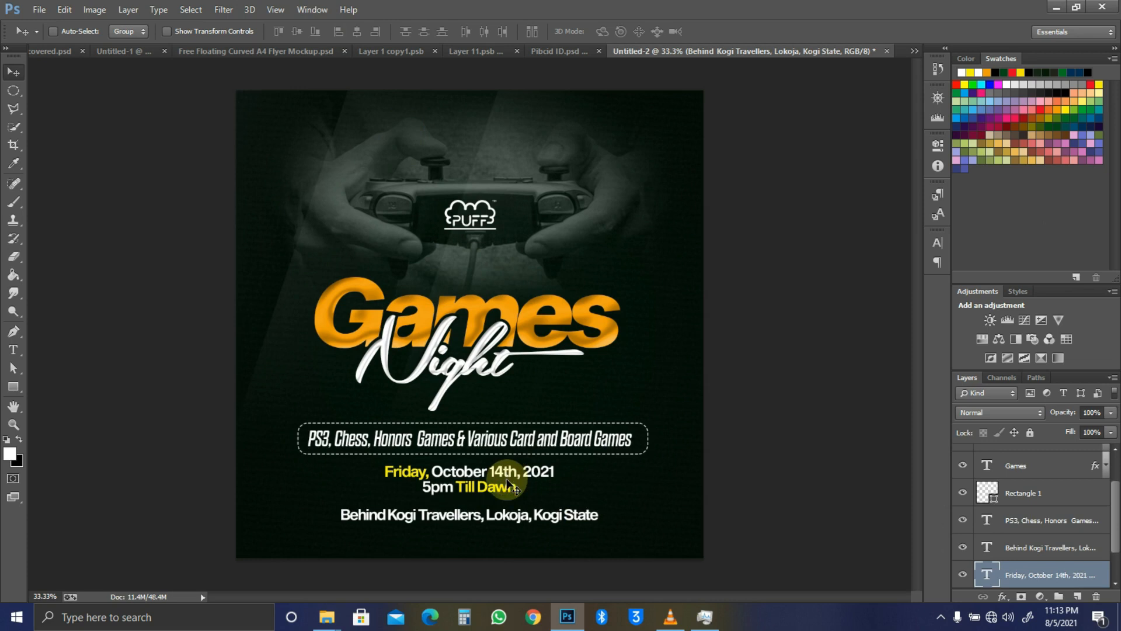
{"action": "key", "text": "shift+Up"}
{"action": "left_click", "coordinate": [494, 456]}
{"action": "left_click", "coordinate": [493, 448], "text": "ctrl+shift"}
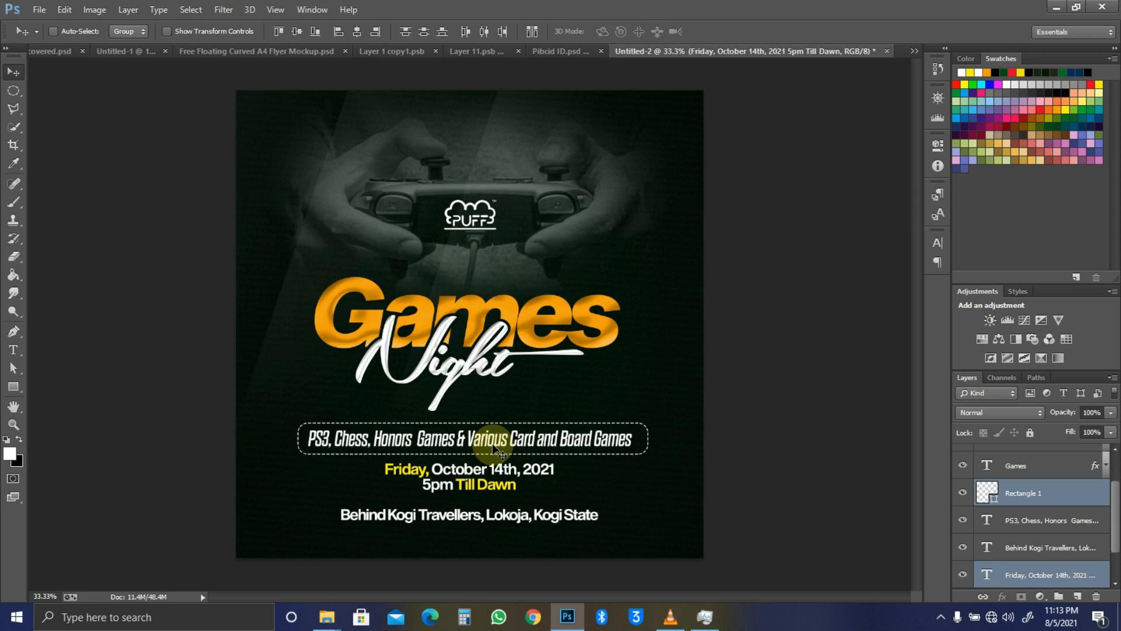
{"action": "key", "text": "shift+Up"}
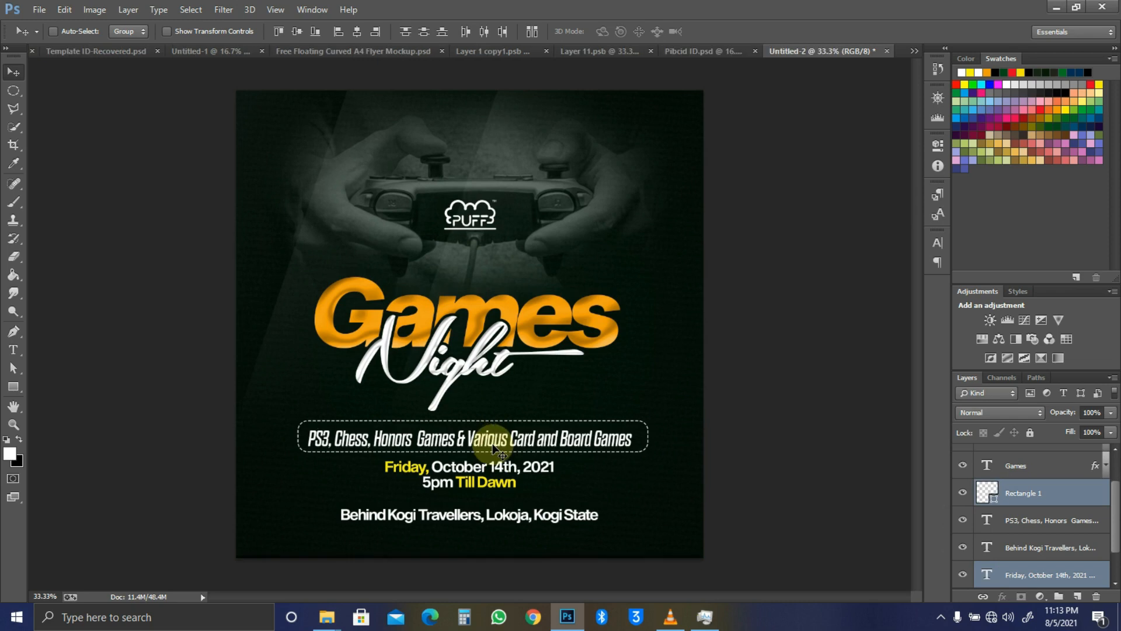
{"action": "key", "text": "shift+Down"}
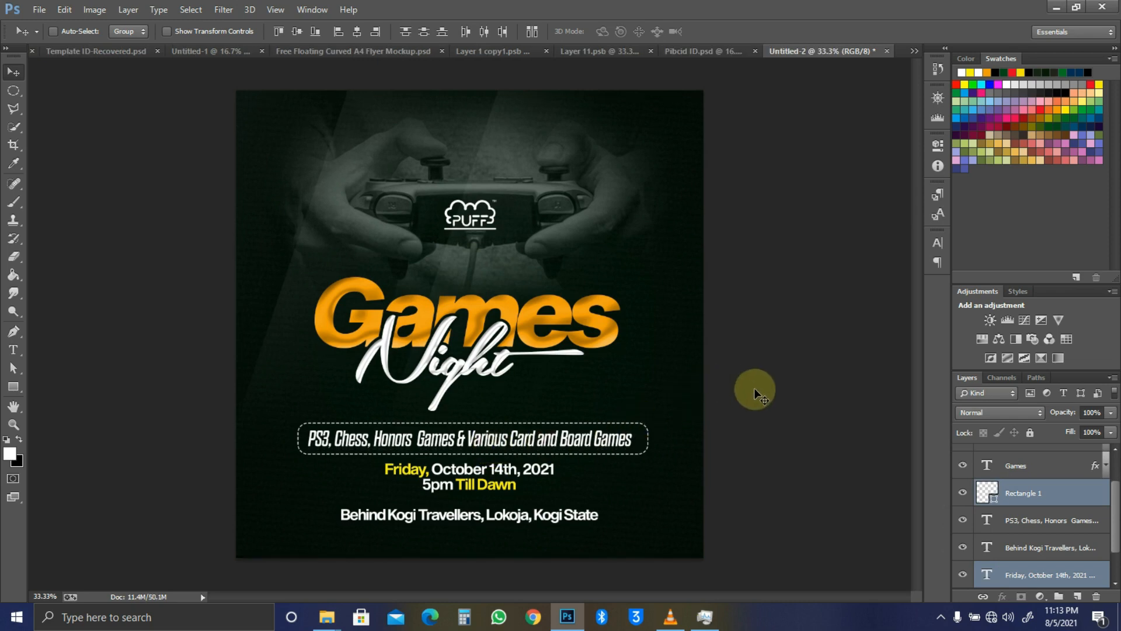
Step: Stack the PS3 games text above Rectangle 1 and shift the games list, date and address up
{"action": "left_click", "coordinate": [623, 450], "text": "ctrl"}
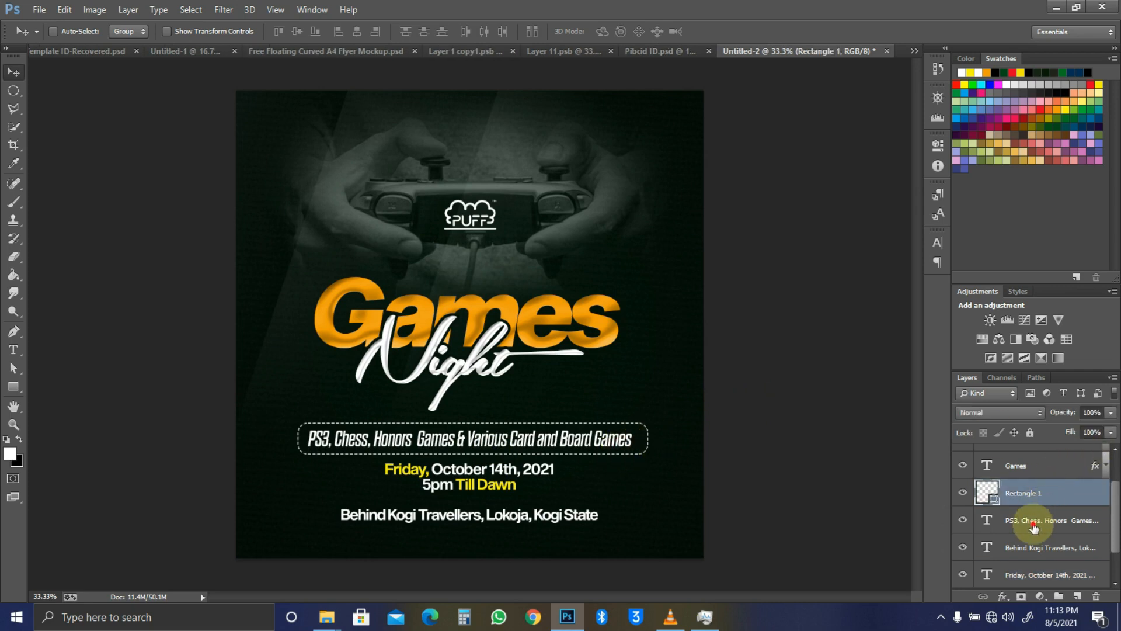
{"action": "left_click_drag", "start_coordinate": [1035, 527], "coordinate": [1021, 500]}
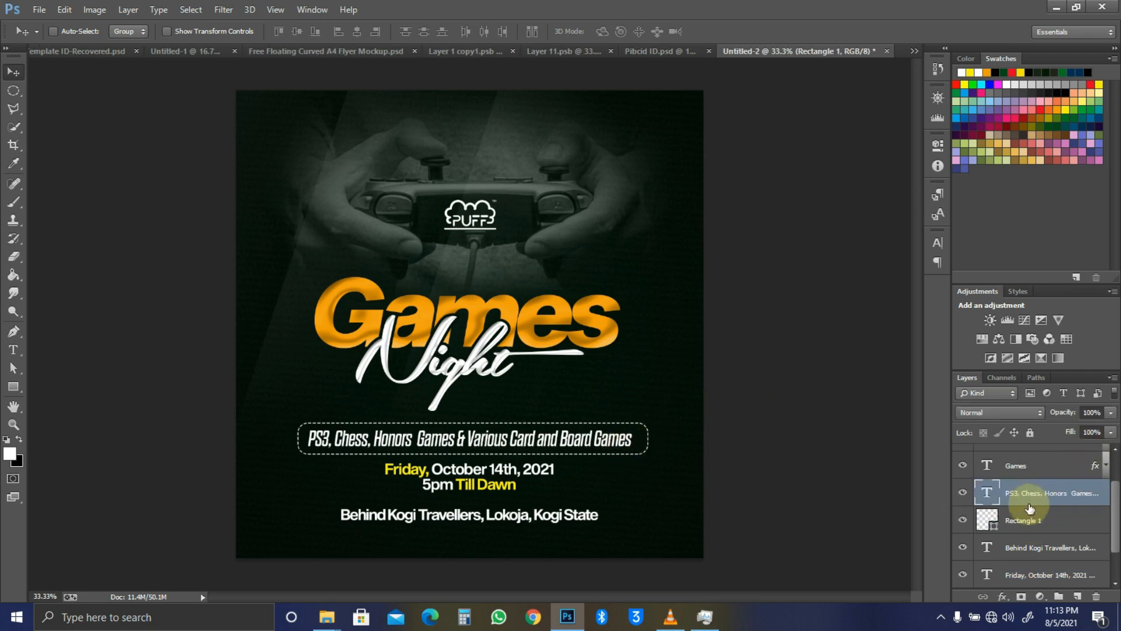
{"action": "left_click", "coordinate": [1008, 520], "text": "ctrl"}
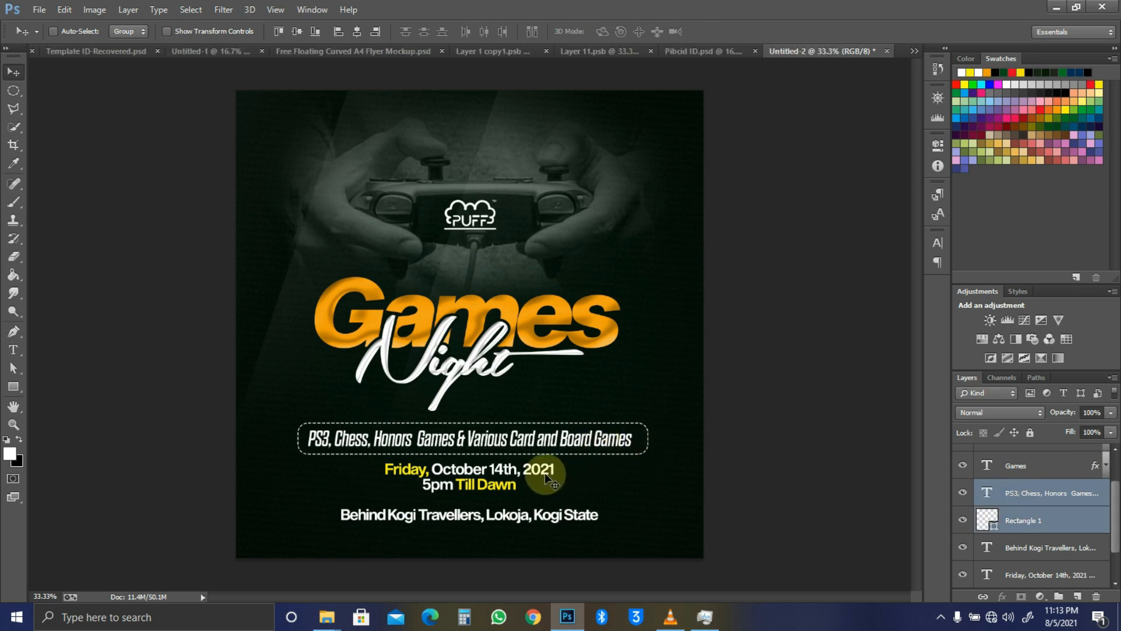
{"action": "left_click", "coordinate": [543, 476], "text": "ctrl+shift"}
{"action": "key", "text": "shift+Up"}
{"action": "key", "text": "shift+Up"}
{"action": "key", "text": "shift+Up"}
{"action": "key", "text": "shift+Up"}
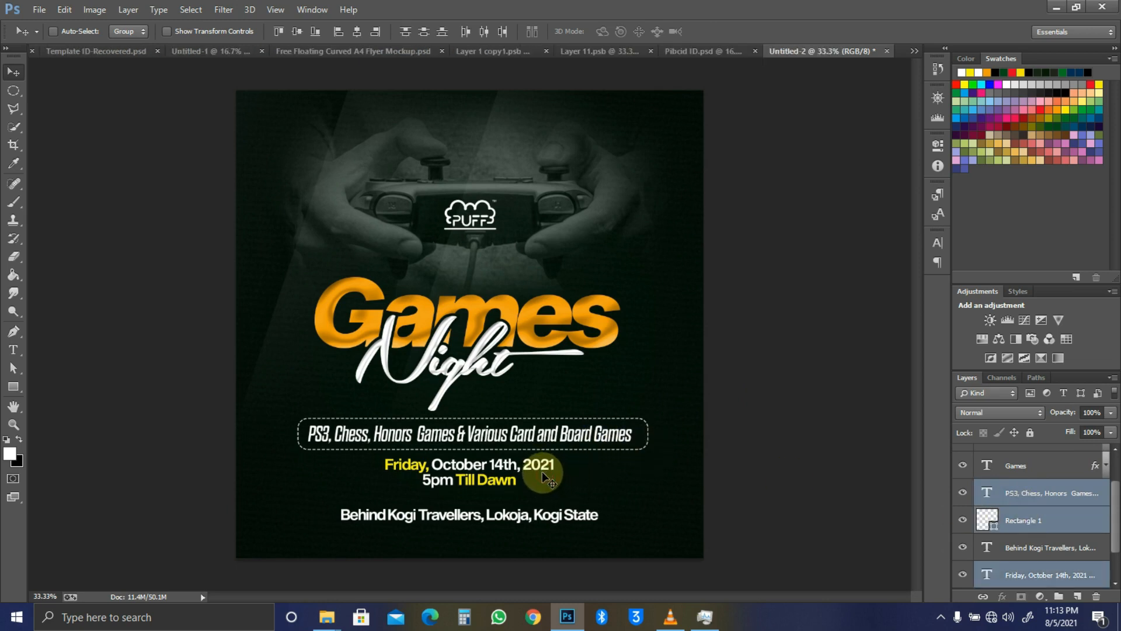
{"action": "left_click", "coordinate": [552, 515], "text": "ctrl"}
{"action": "key", "text": "shift+Up"}
{"action": "key", "text": "shift+Up"}
{"action": "key", "text": "shift+Up"}
{"action": "key", "text": "shift+Up"}
{"action": "key", "text": "shift+Up"}
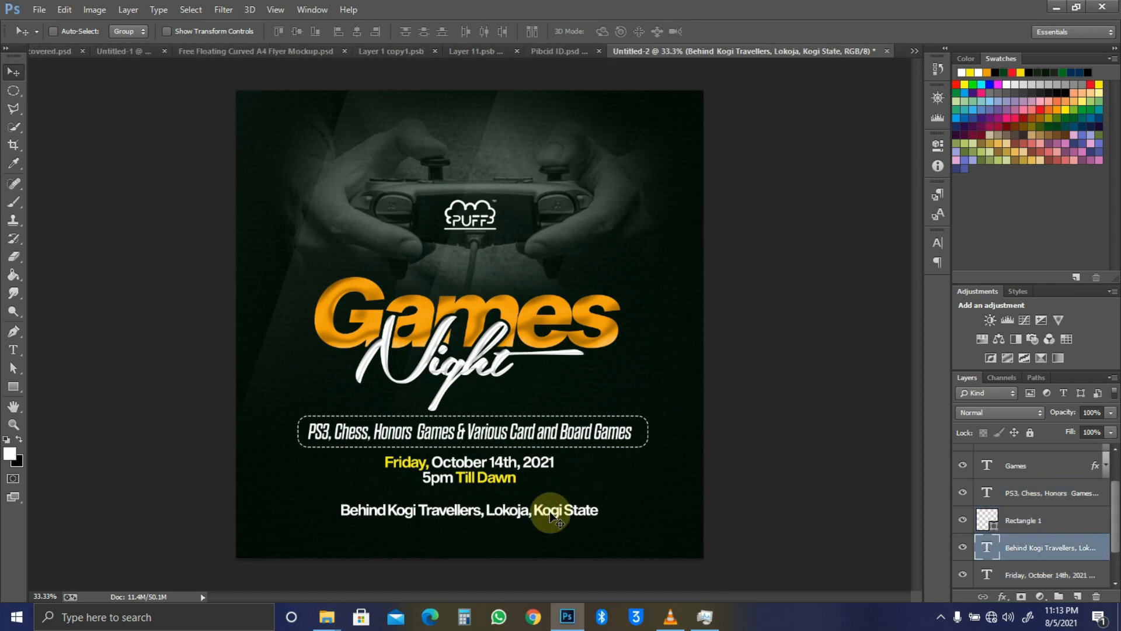
Step: Duplicate the address line just below itself and scale the copy down
{"action": "left_click_drag", "start_coordinate": [543, 508], "coordinate": [572, 517], "text": "alt"}
{"action": "key", "text": "ctrl+t"}
{"action": "key", "text": "Return"}
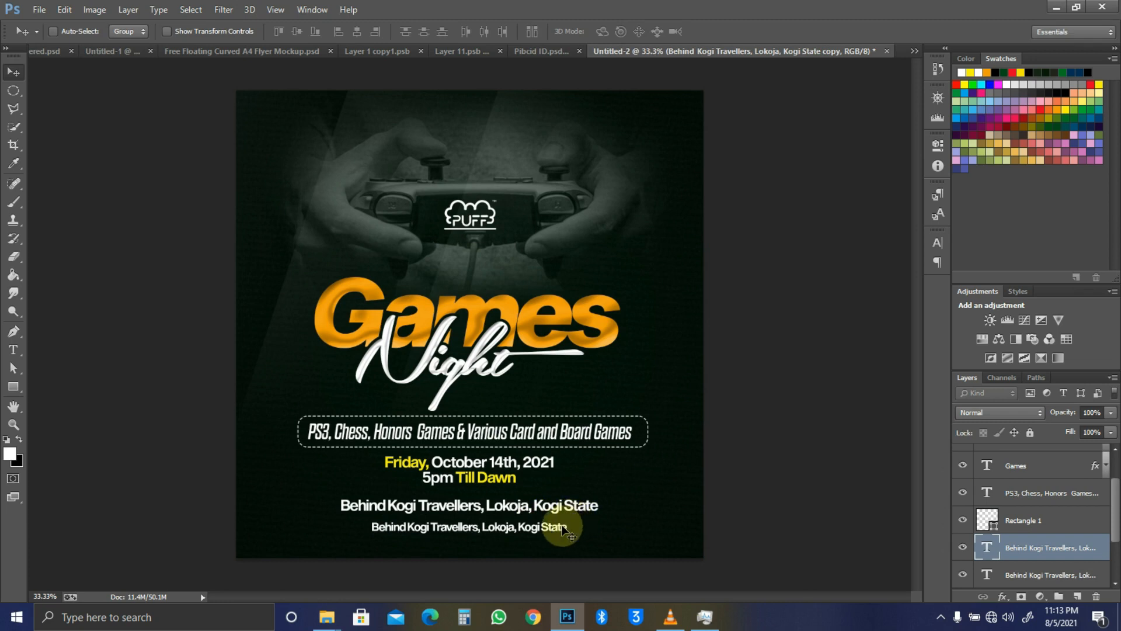
Step: Replace the copy's text with '& Sponsorship, Pleas Call' followed by the contact phone number
{"action": "key", "text": "t"}
{"action": "left_click", "coordinate": [546, 528]}
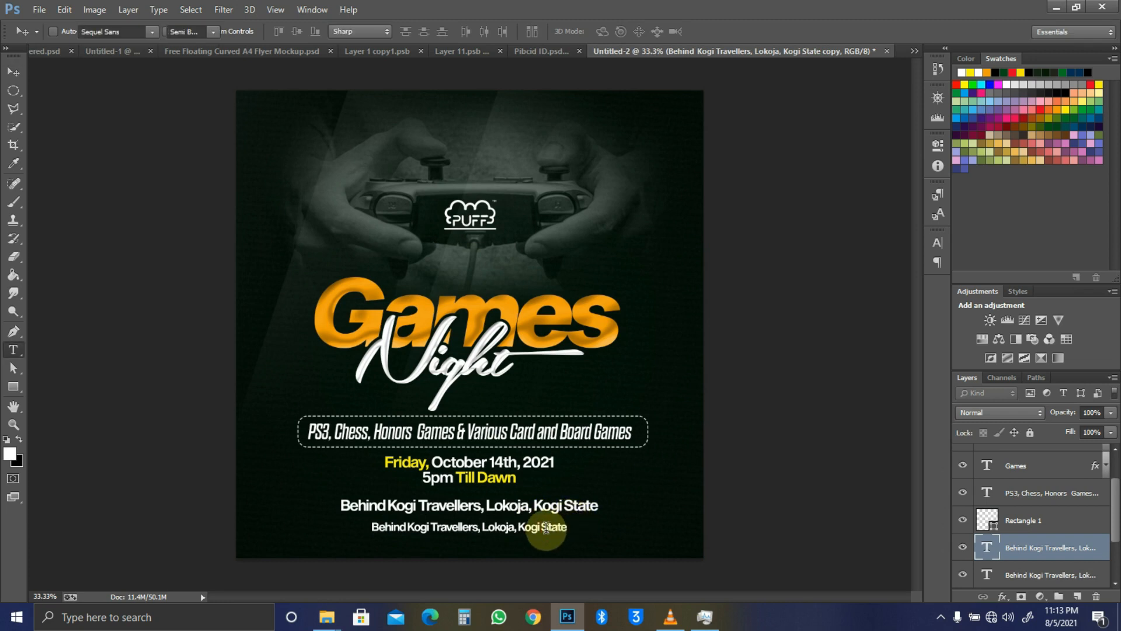
{"action": "key", "text": "ctrl+a"}
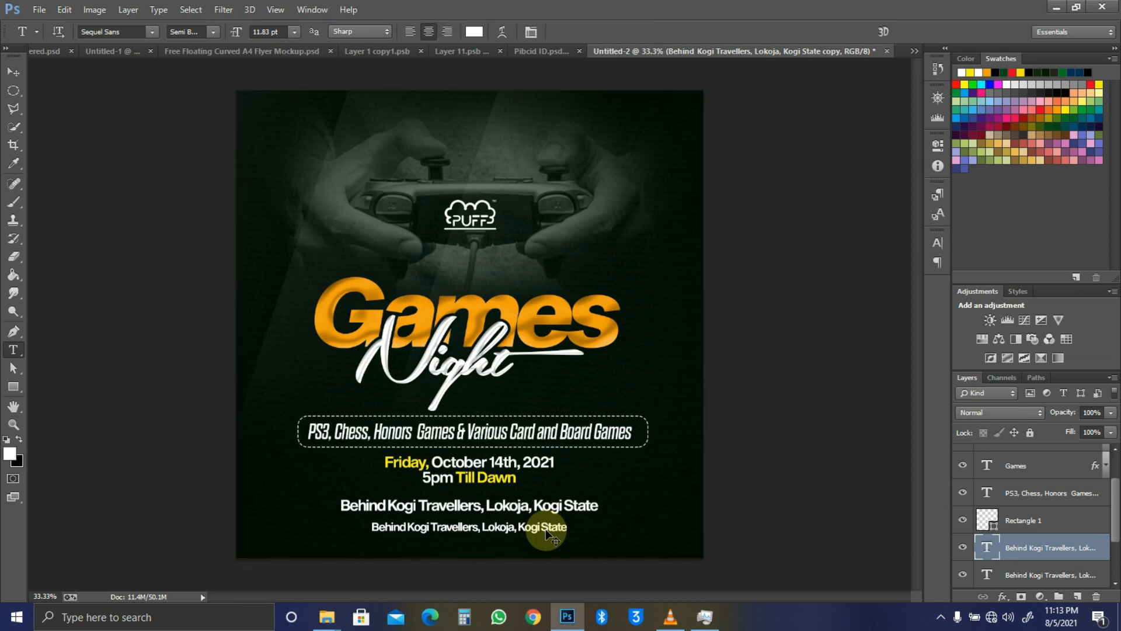
{"action": "left_click", "coordinate": [546, 528]}
{"action": "key", "text": "ctrl+a"}
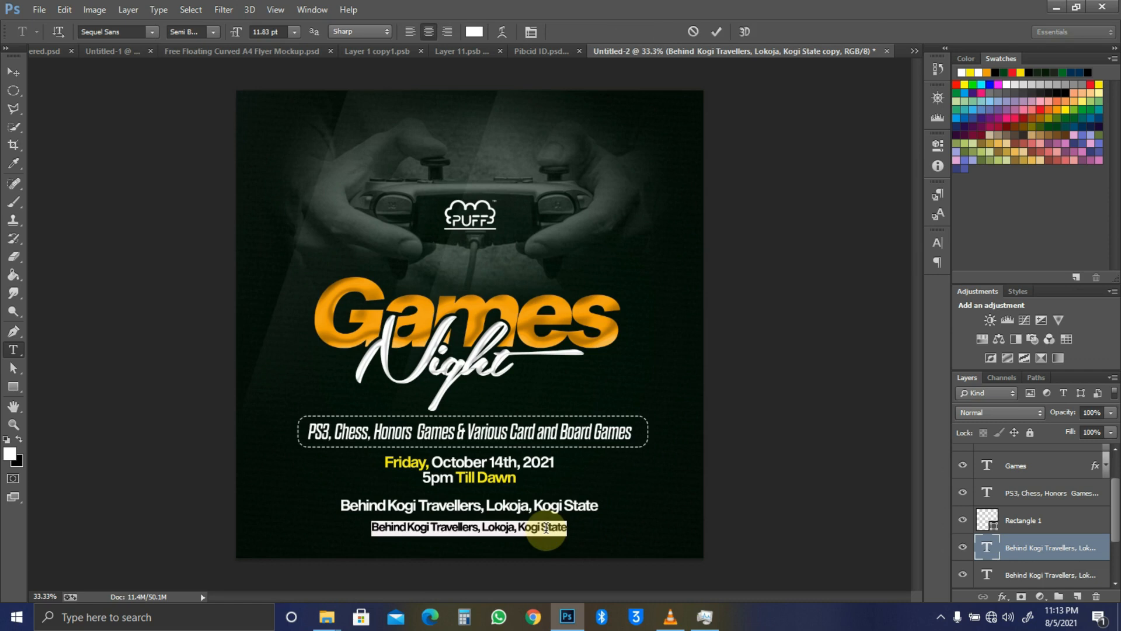
{"action": "key", "text": "ctrl+Left"}
{"action": "key", "text": "ctrl+Left"}
{"action": "key", "text": "ctrl+Left"}
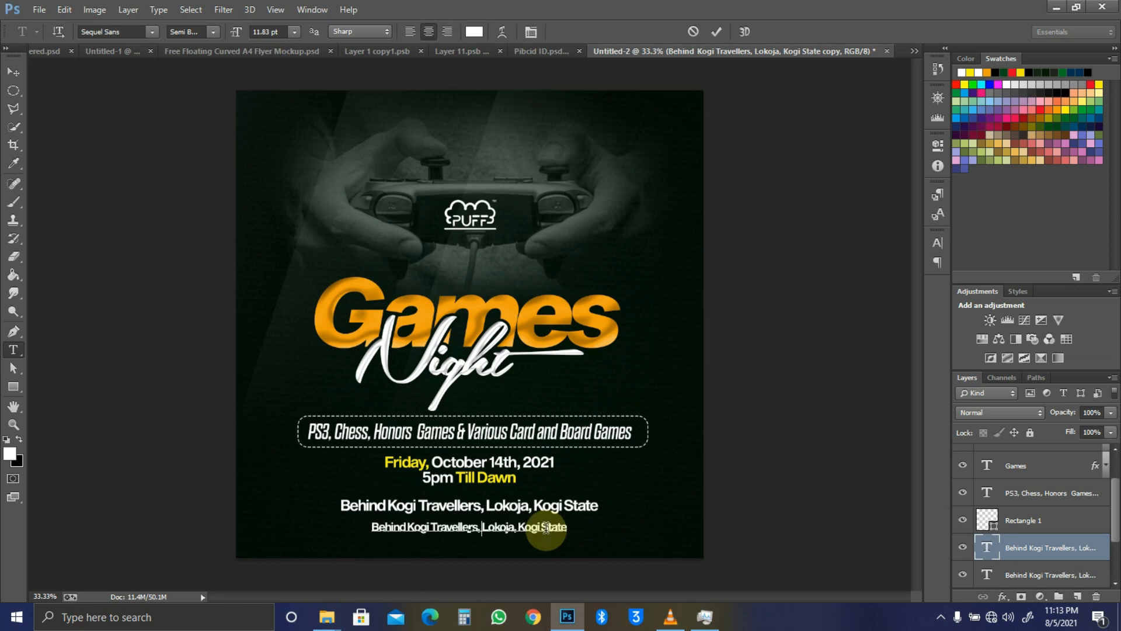
{"action": "key", "text": "Right"}
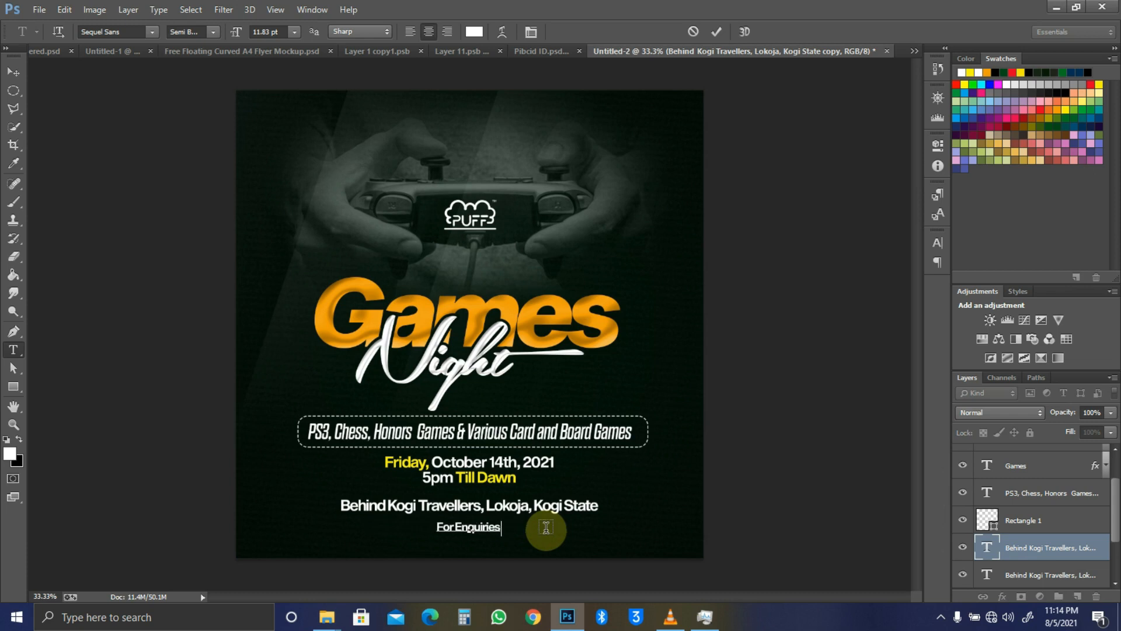
{"action": "type", "text": "& Sponsorship,"}
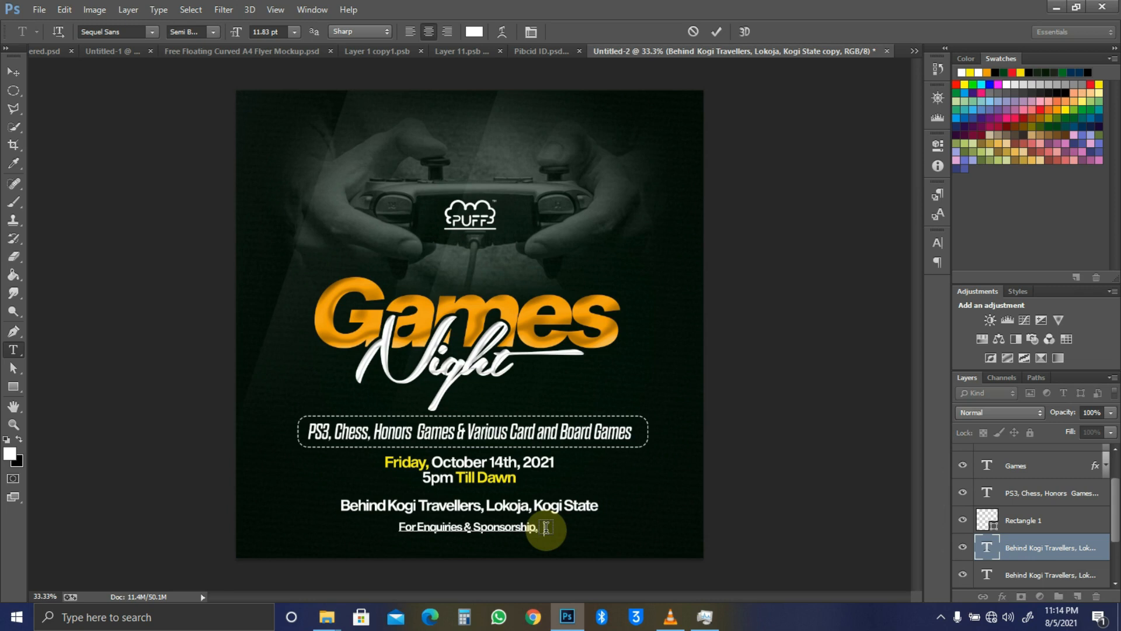
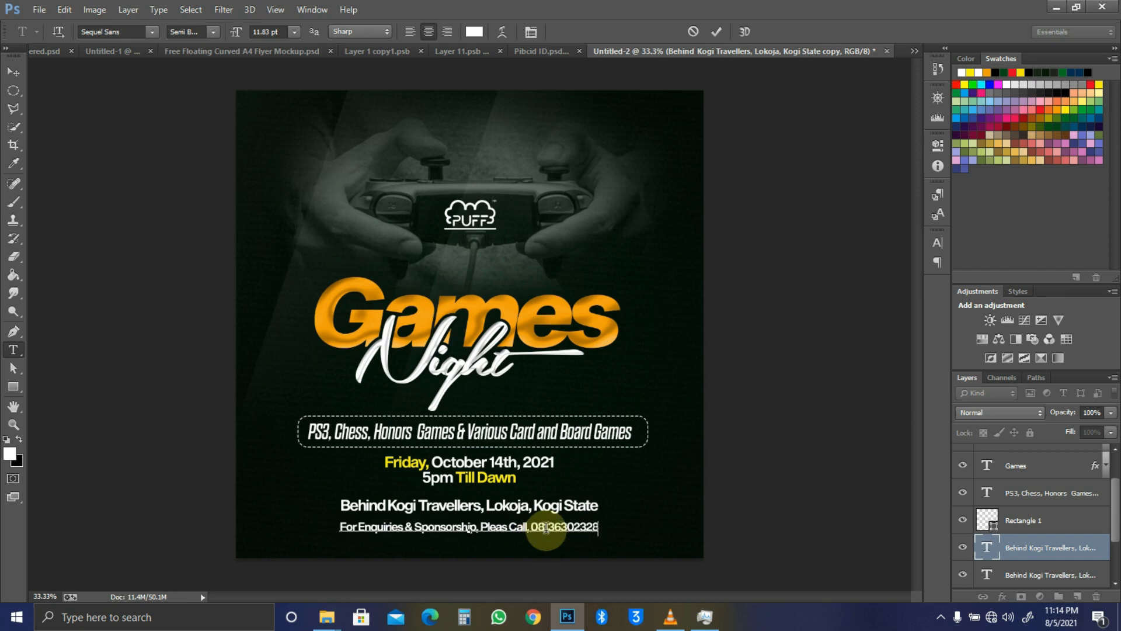
Step: Color the phone number in the enquiries line yellow
{"action": "left_click", "coordinate": [533, 527]}
{"action": "key", "text": "shift+End"}
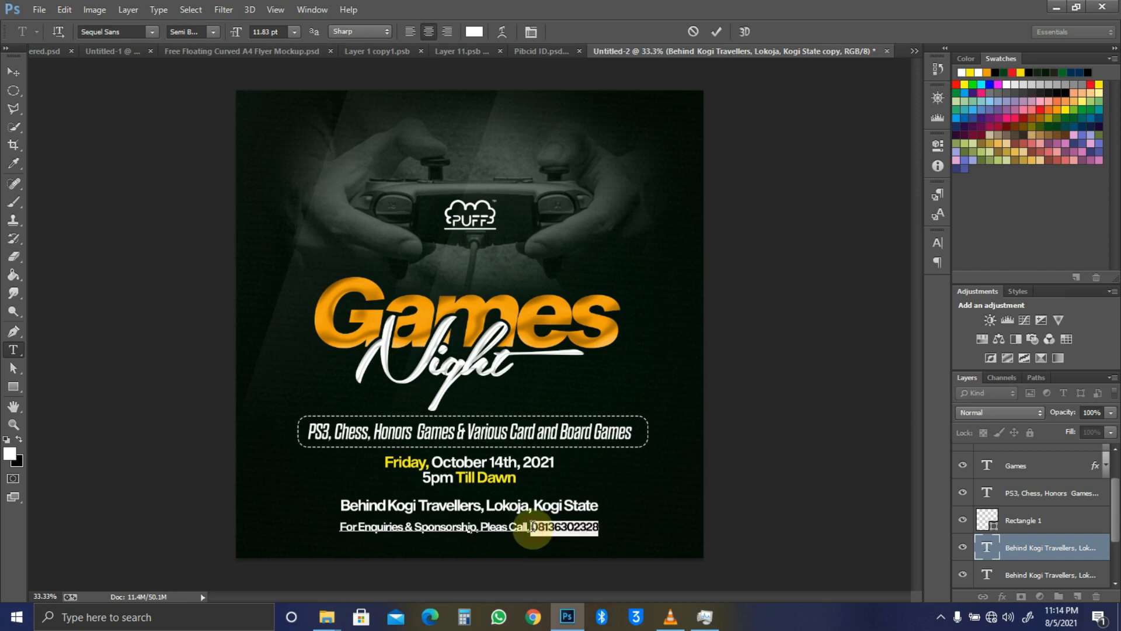
{"action": "left_click", "coordinate": [1099, 85]}
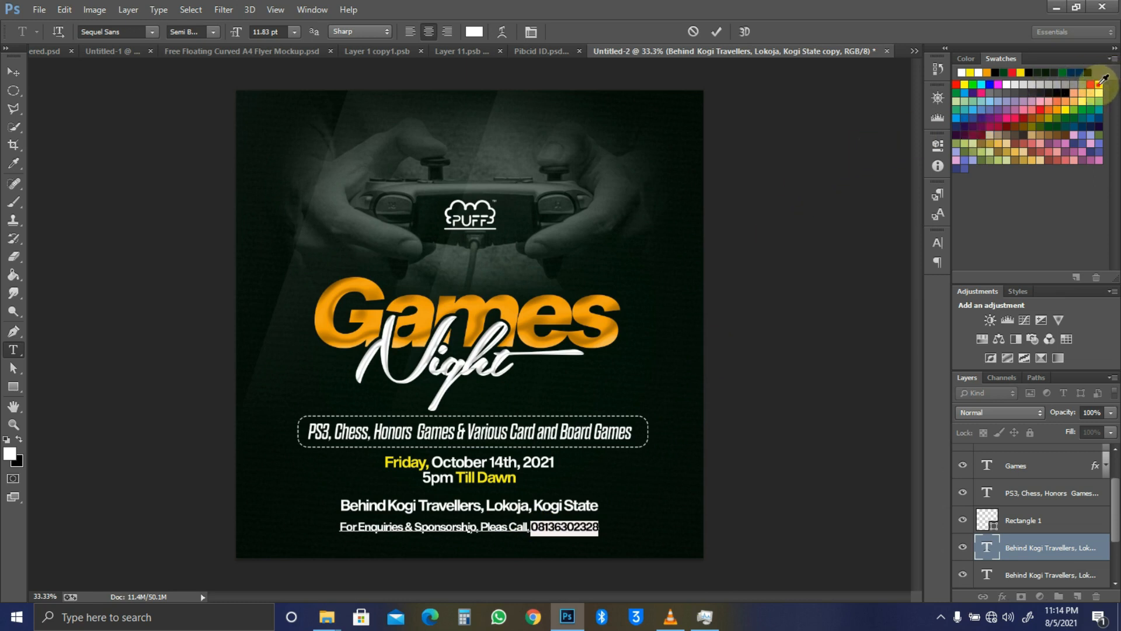
{"action": "left_click", "coordinate": [14, 74]}
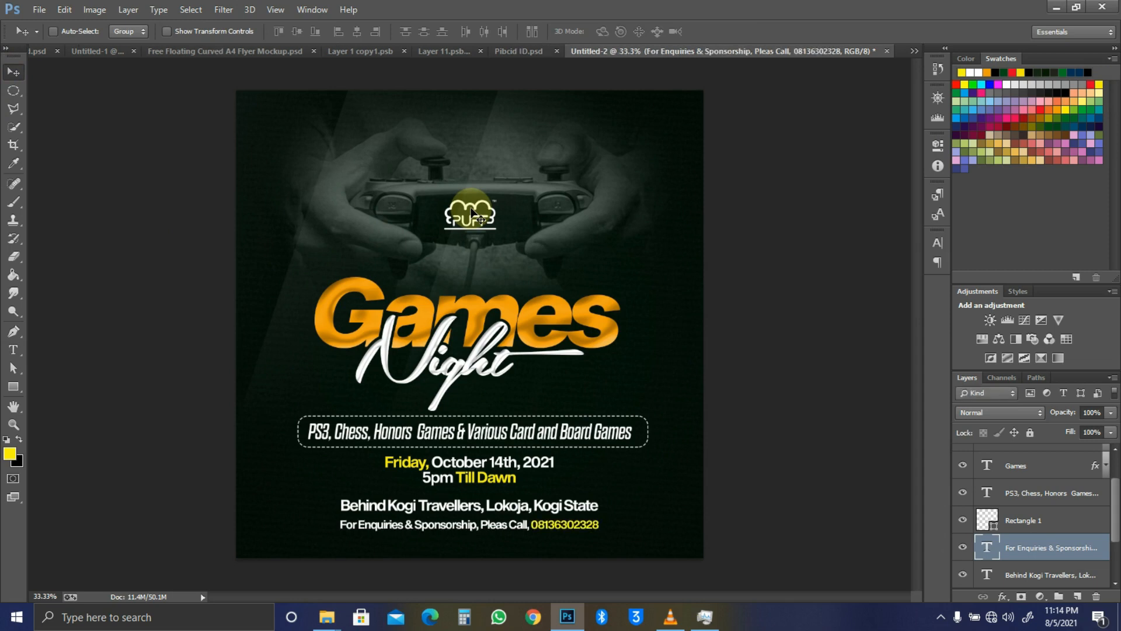
Step: Nudge the enquiries line up and shrink it to about 92%
{"action": "key", "text": "shift+Up"}
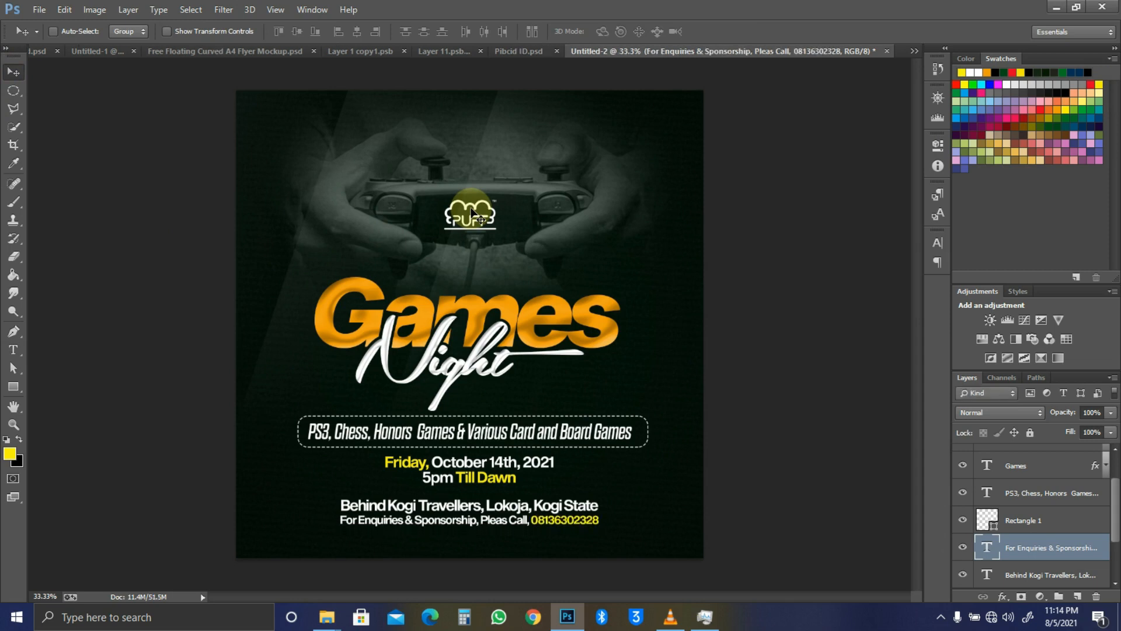
{"action": "key", "text": "ctrl+t"}
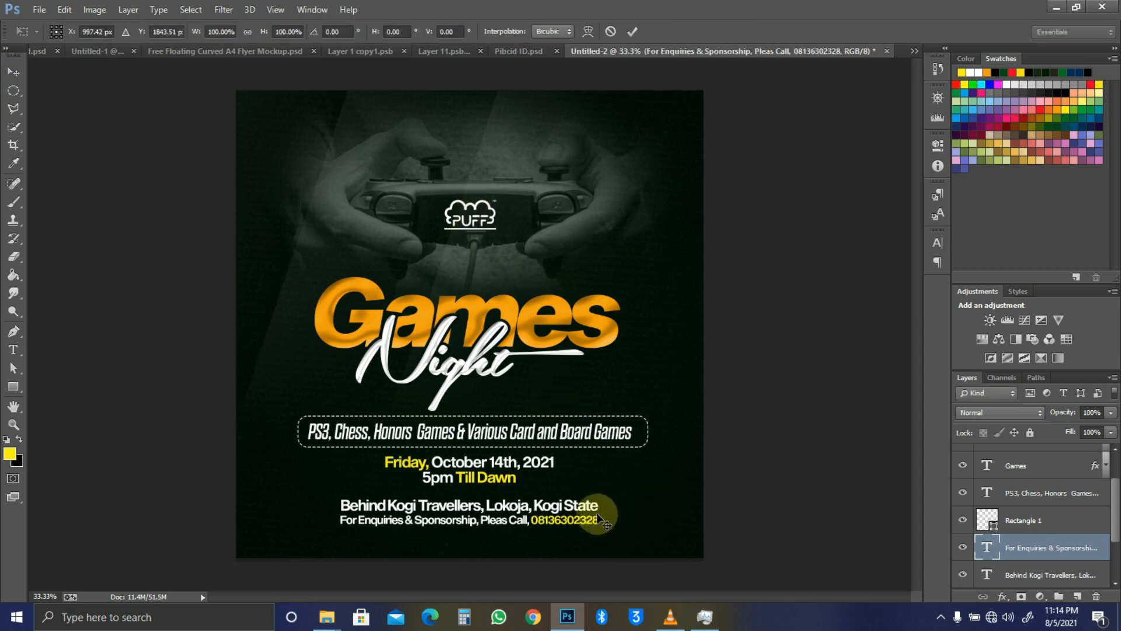
{"action": "left_click_drag", "start_coordinate": [598, 512], "coordinate": [588, 504]}
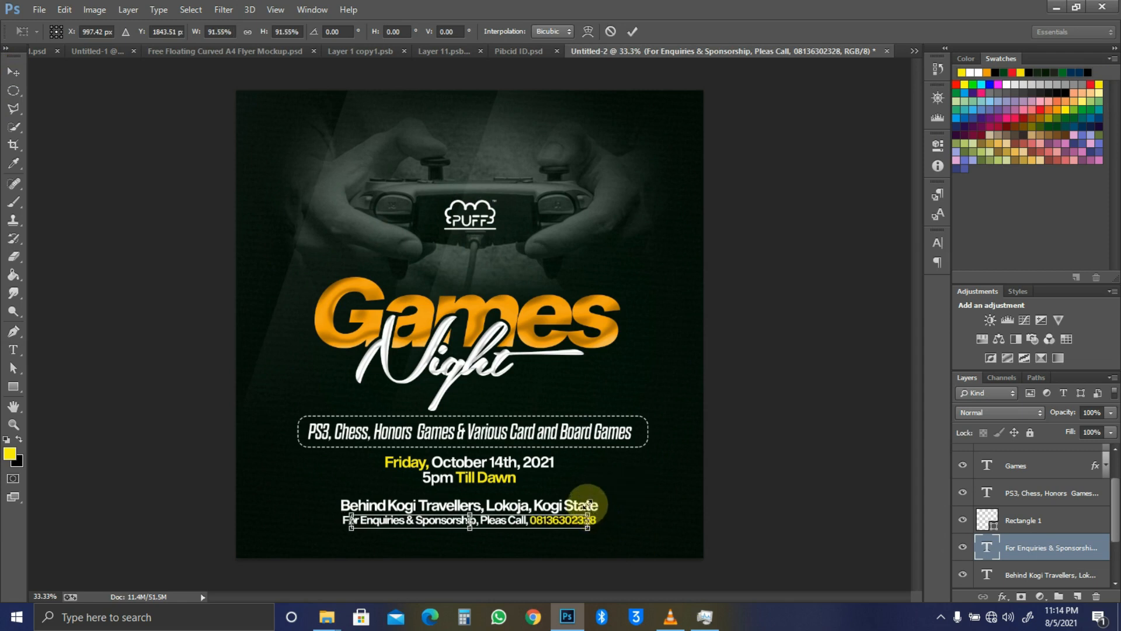
{"action": "key", "text": "Return"}
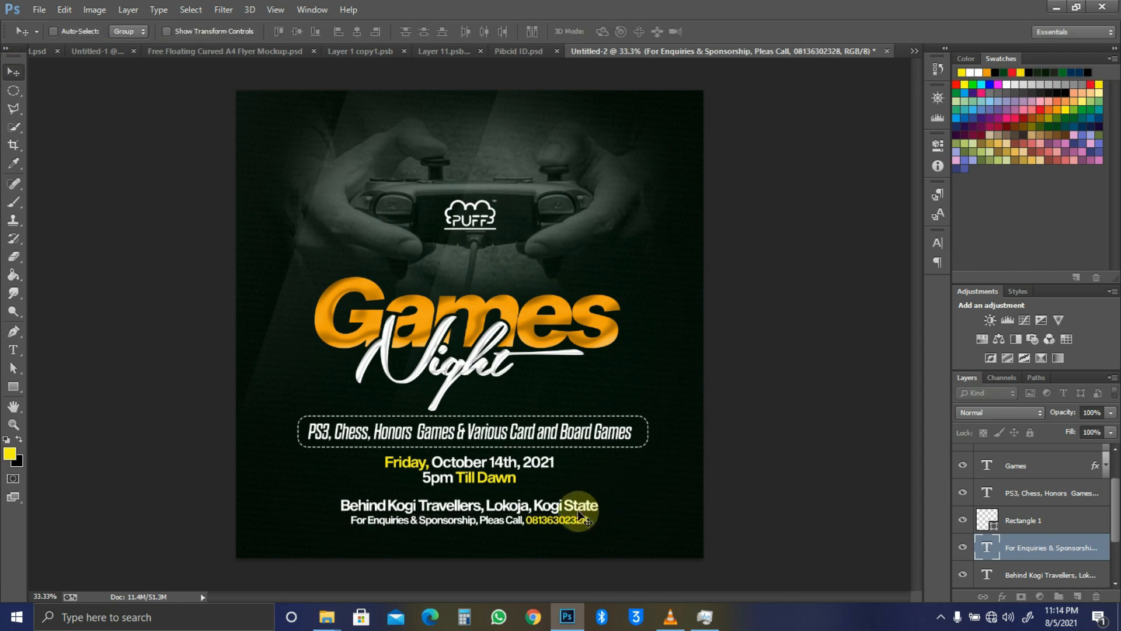
Step: Correct 'Pleas' to 'Please' in the enquiries line and commit the text
{"action": "key", "text": "r"}
{"action": "key", "text": "t"}
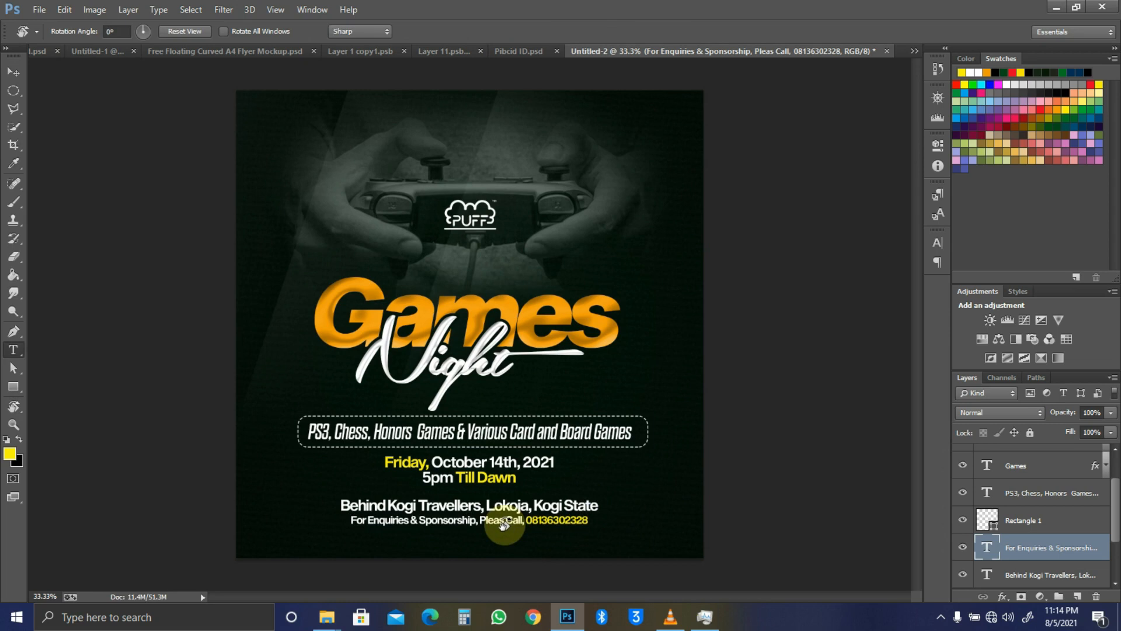
{"action": "left_click", "coordinate": [505, 522]}
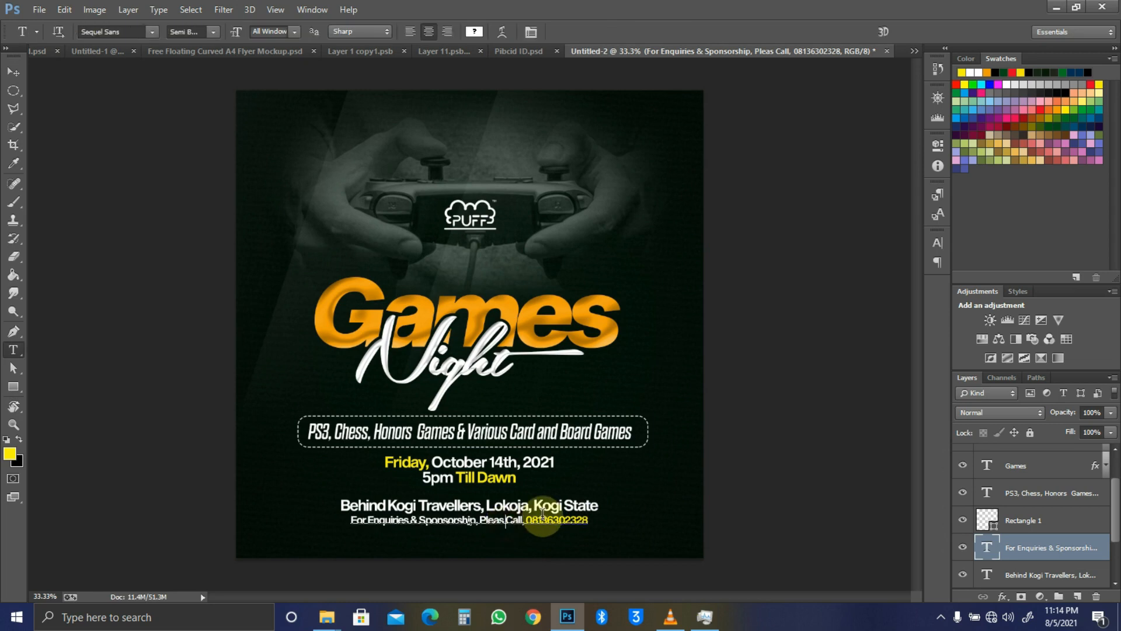
{"action": "triple_click", "coordinate": [543, 516]}
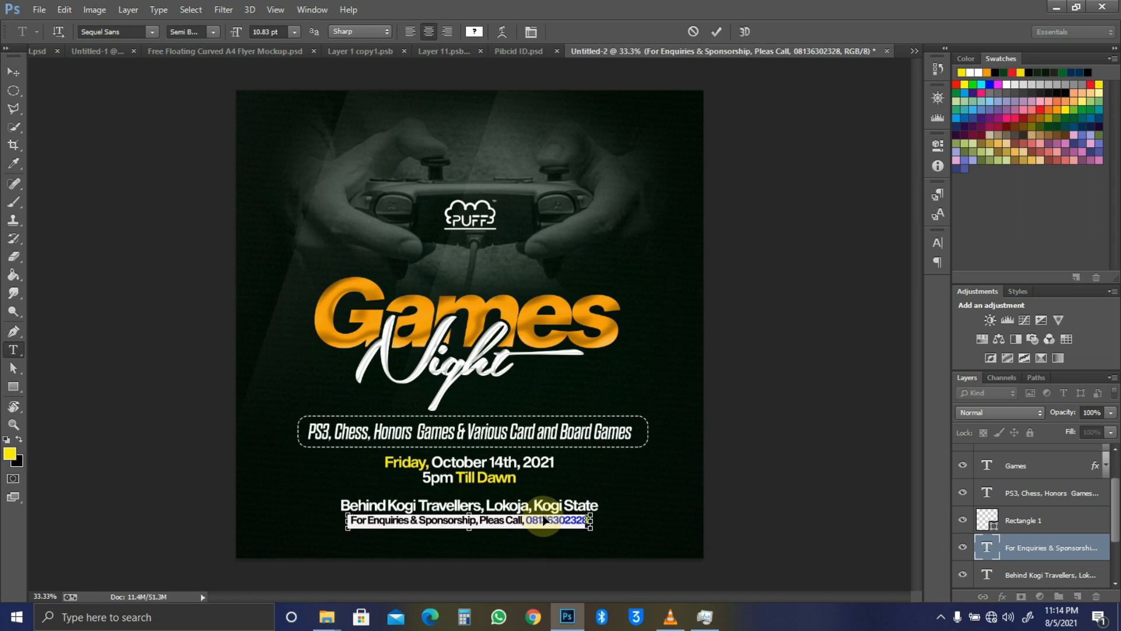
{"action": "key", "text": "ctrl+z"}
{"action": "left_click", "coordinate": [505, 522]}
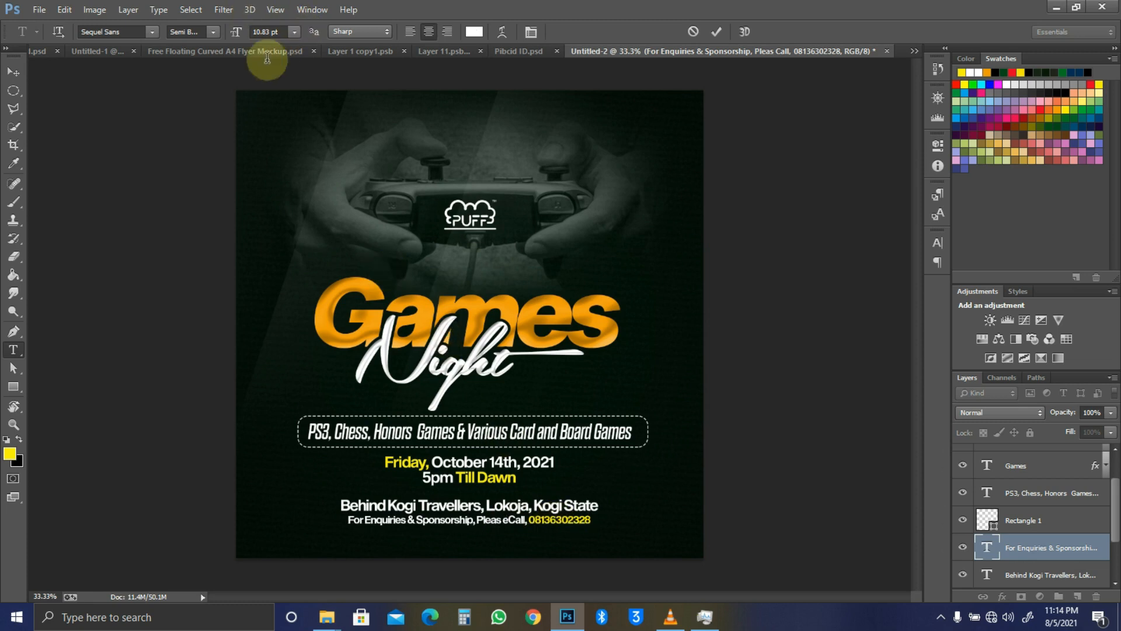
{"action": "key", "text": "ctrl+Return"}
{"action": "key", "text": "v"}
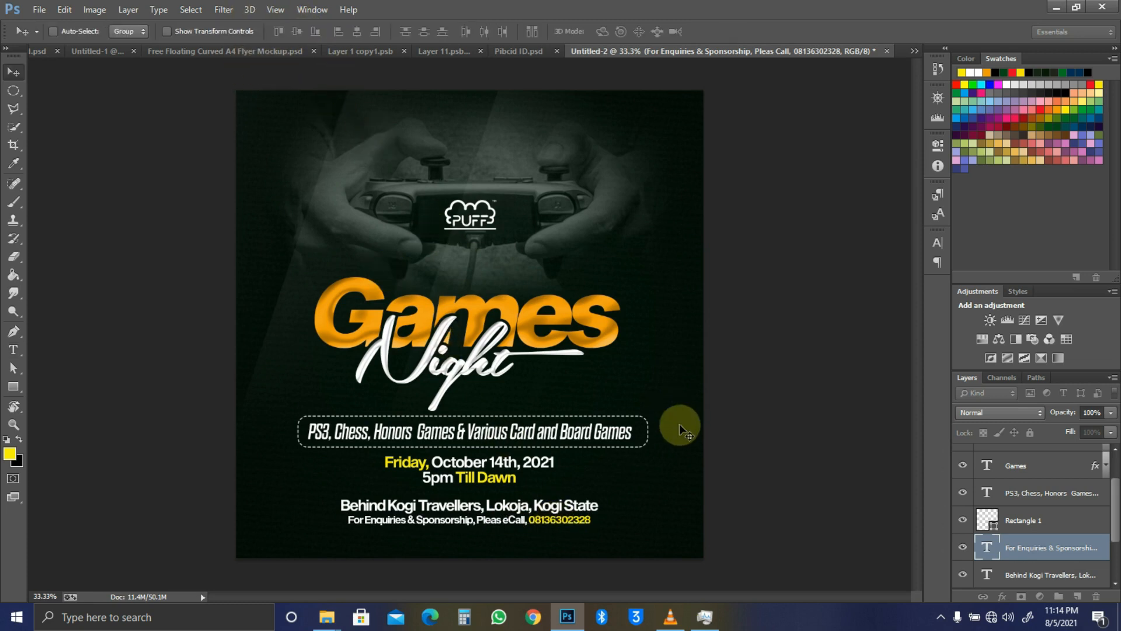
Step: Clear the canvas selection and select the Night title layer
{"action": "key", "text": "ctrl+a"}
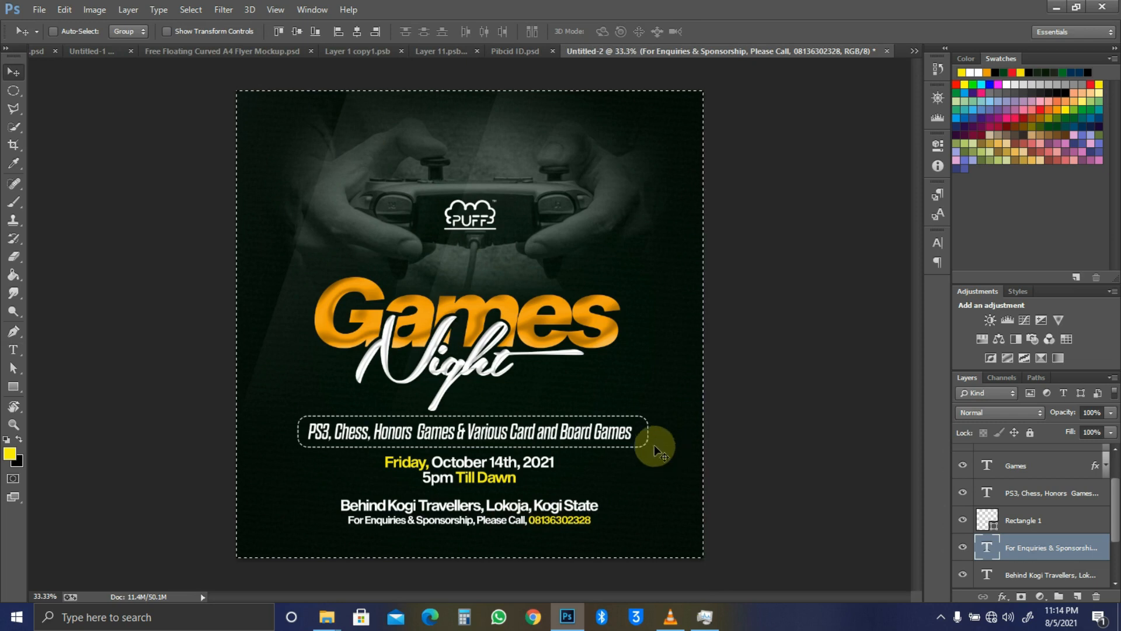
{"action": "key", "text": "ctrl+d"}
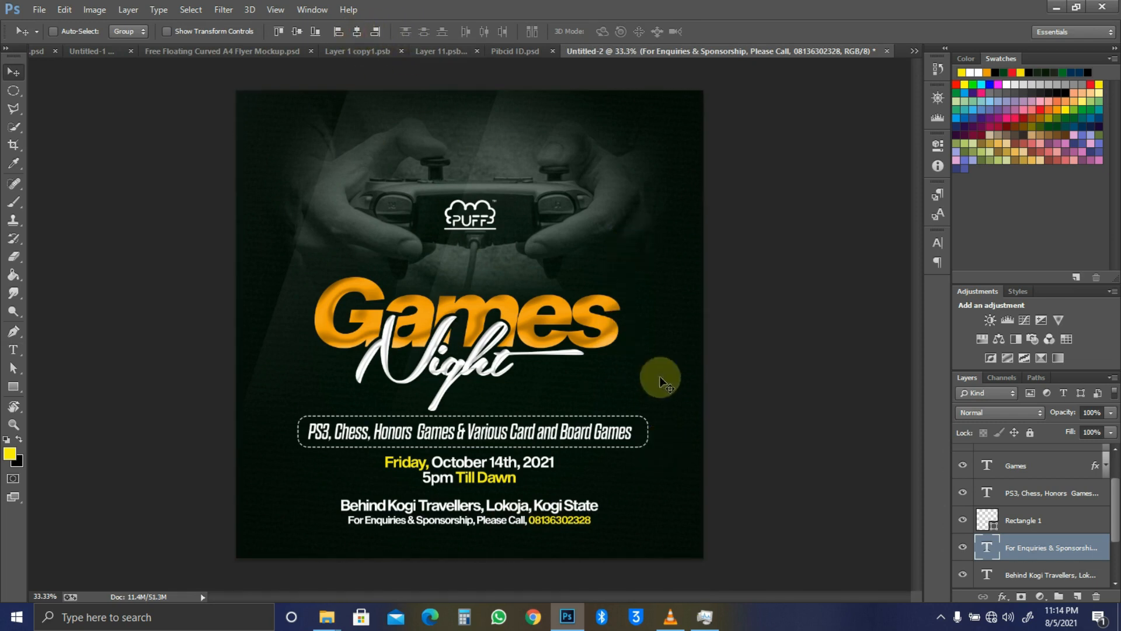
{"action": "key", "text": "t"}
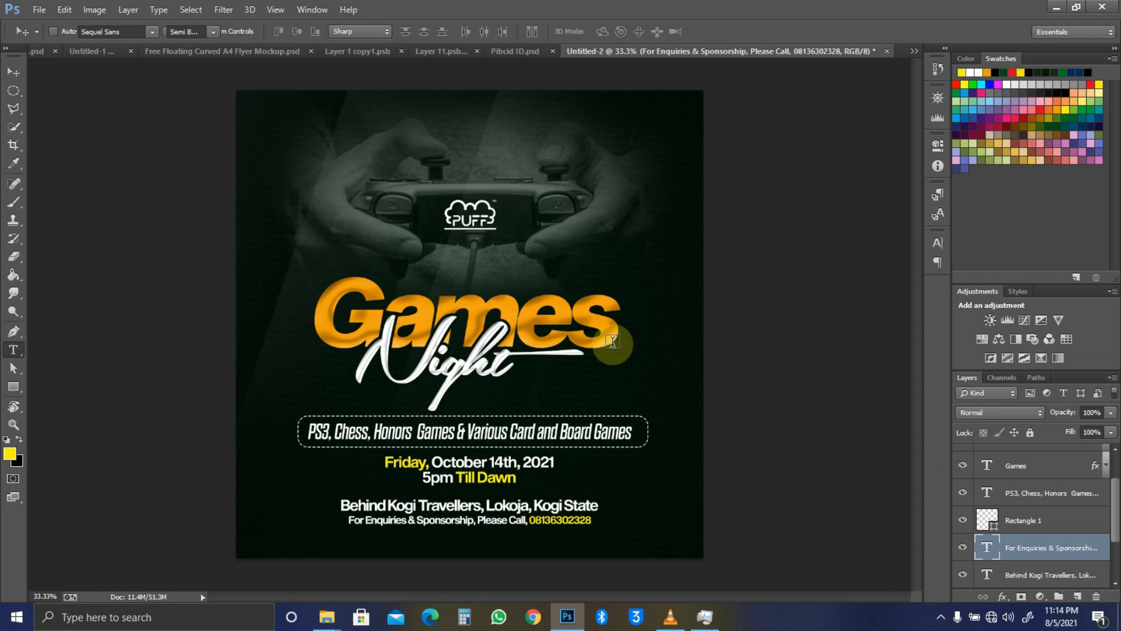
{"action": "key", "text": "v"}
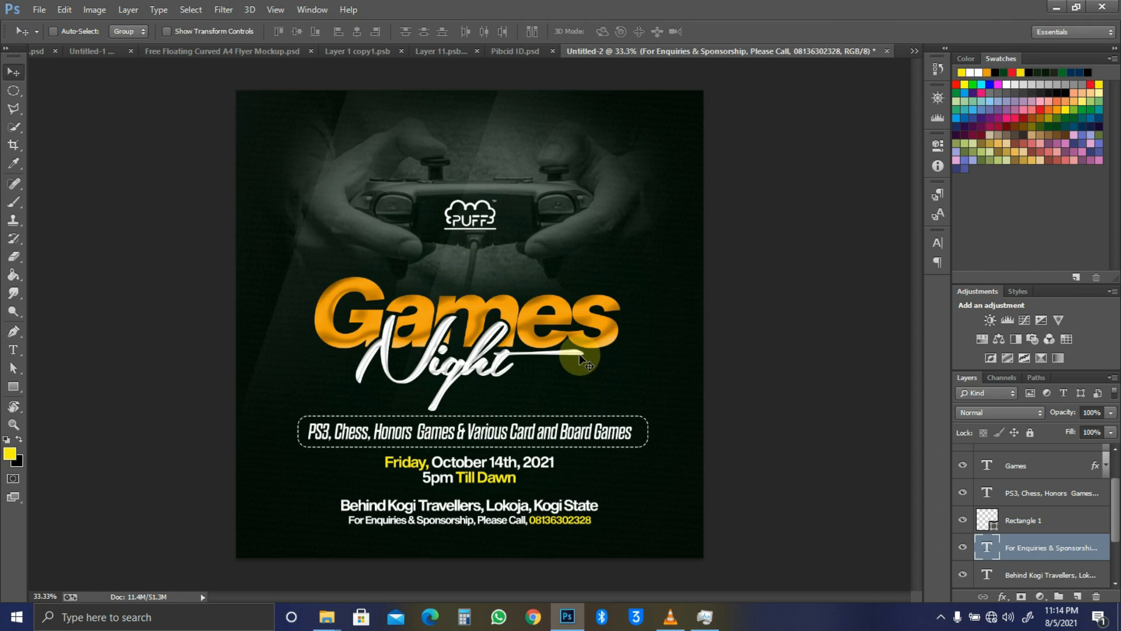
{"action": "left_click", "coordinate": [498, 376], "text": "ctrl"}
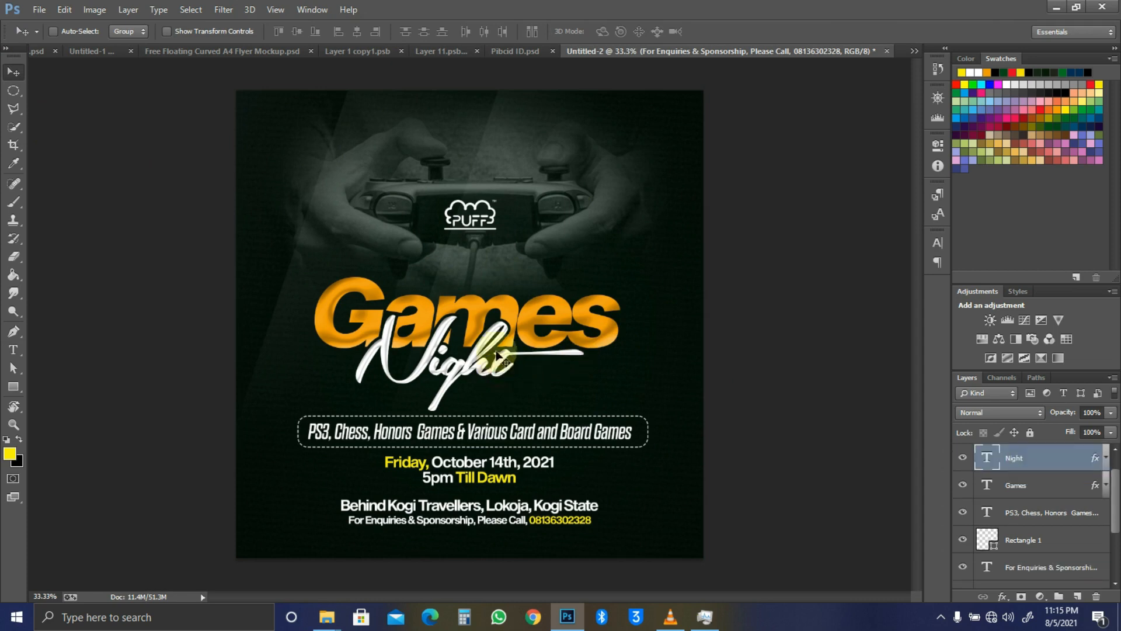
Step: Add Games, the PS3 text, Rectangle 1, and the address and enquiries layers to the selection
{"action": "left_click", "coordinate": [513, 312], "text": "ctrl+shift"}
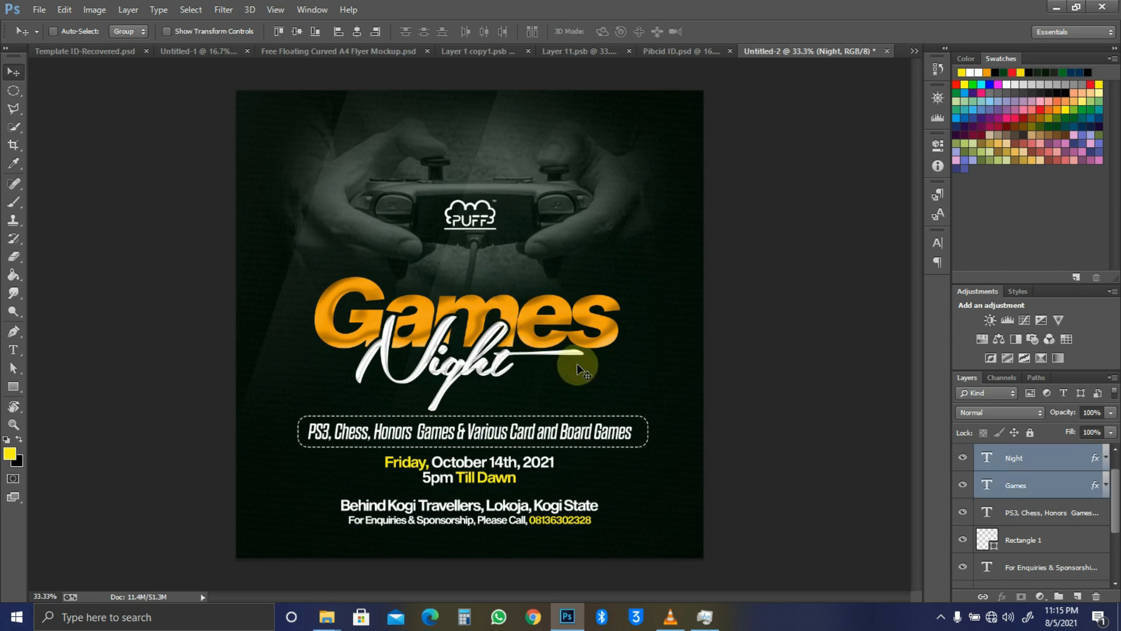
{"action": "left_click", "coordinate": [577, 433], "text": "ctrl+shift"}
{"action": "left_click", "coordinate": [578, 416], "text": "ctrl+shift"}
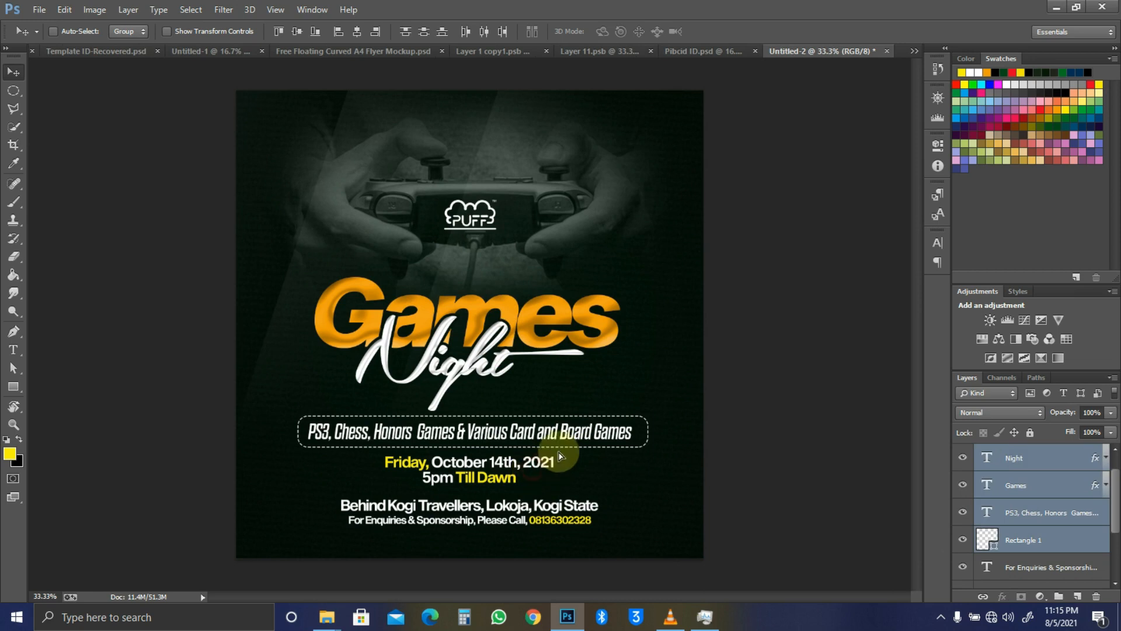
{"action": "left_click", "coordinate": [545, 510], "text": "ctrl+shift"}
{"action": "left_click", "coordinate": [539, 520], "text": "ctrl+shift"}
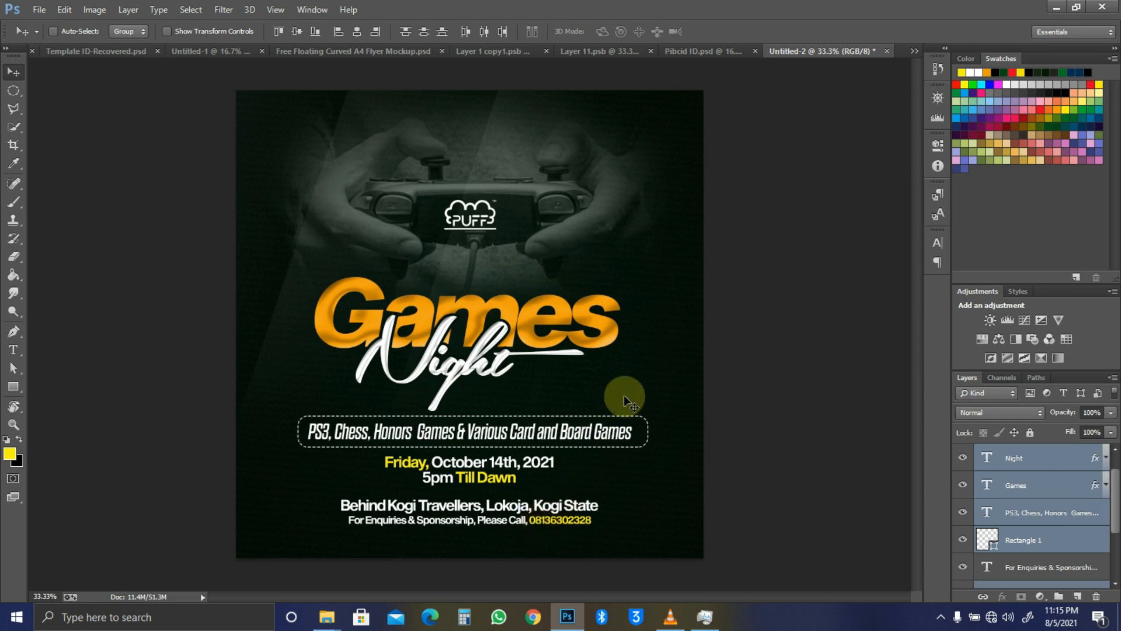
Step: Skew the selected block so its right side rises, then nudge it up slightly
{"action": "key", "text": "ctrl+t"}
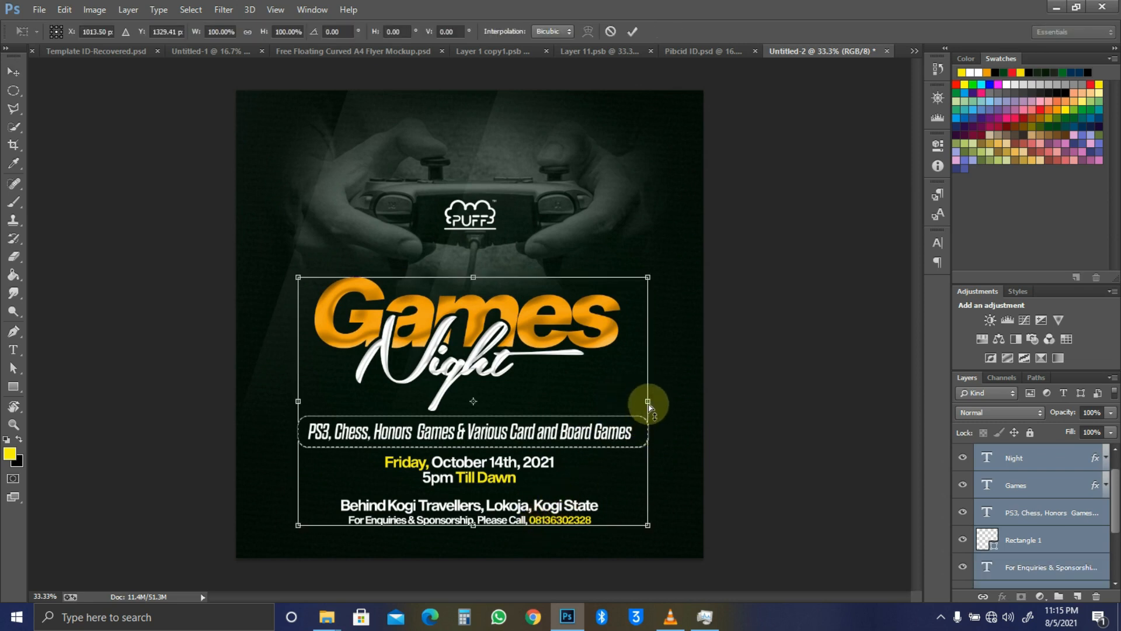
{"action": "left_click_drag", "start_coordinate": [648, 402], "coordinate": [646, 374]}
{"action": "key", "text": "Return"}
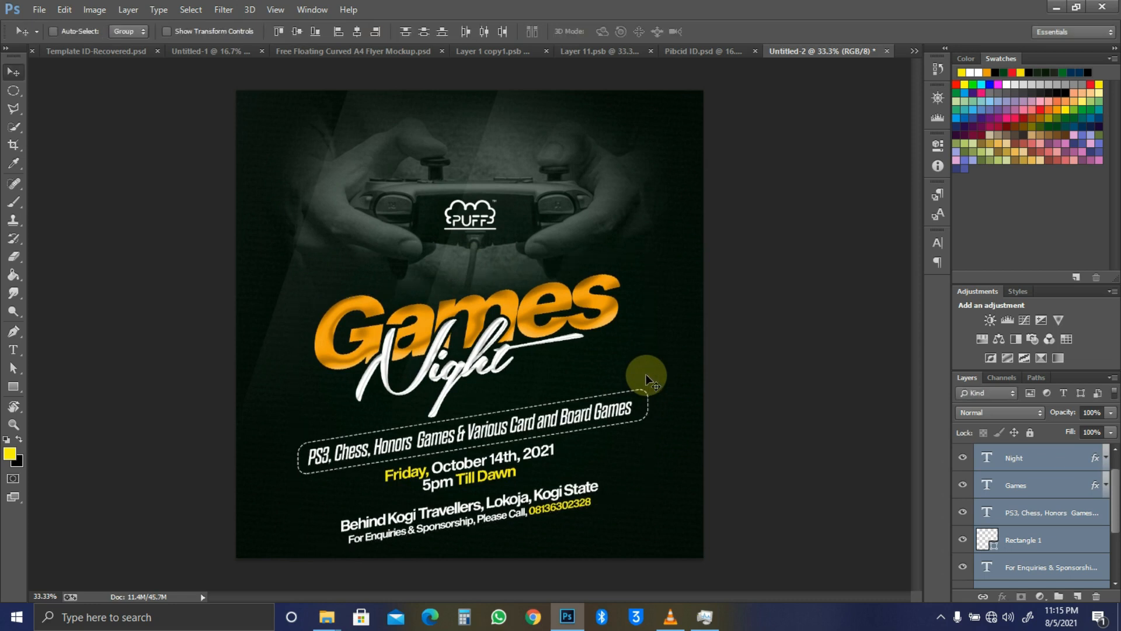
{"action": "key", "text": "shift+Up"}
{"action": "key", "text": "shift+Up"}
{"action": "key", "text": "shift+Up"}
{"action": "key", "text": "shift+Up"}
{"action": "key", "text": "shift+Up"}
{"action": "key", "text": "shift+Up"}
{"action": "key", "text": "shift+Up"}
{"action": "key", "text": "shift+Up"}
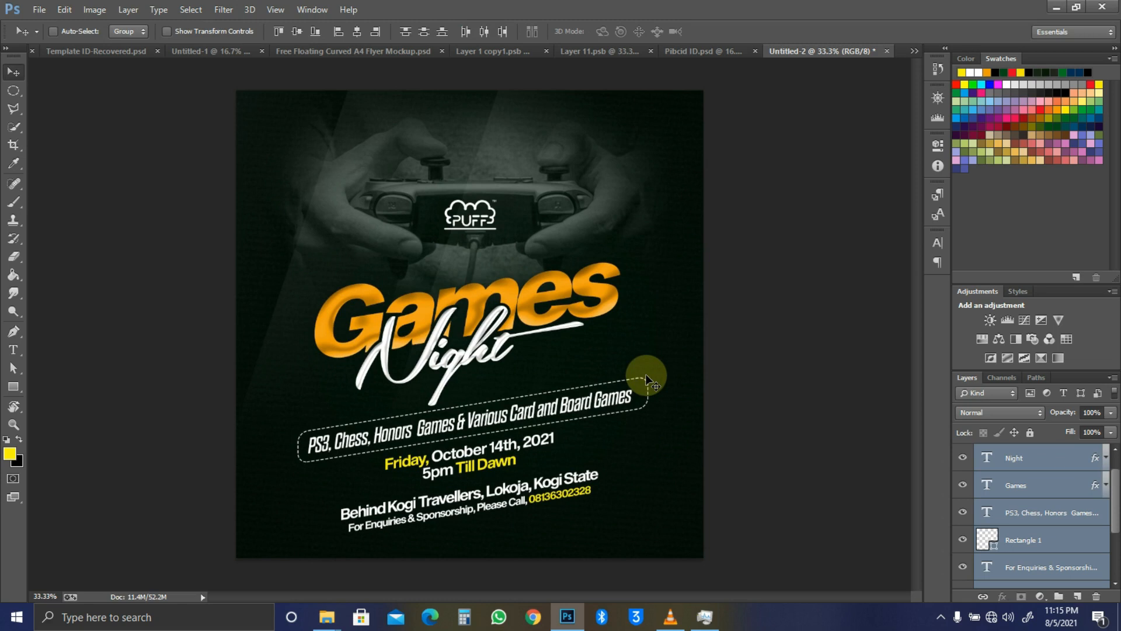
{"action": "left_click", "coordinate": [774, 310], "text": "ctrl"}
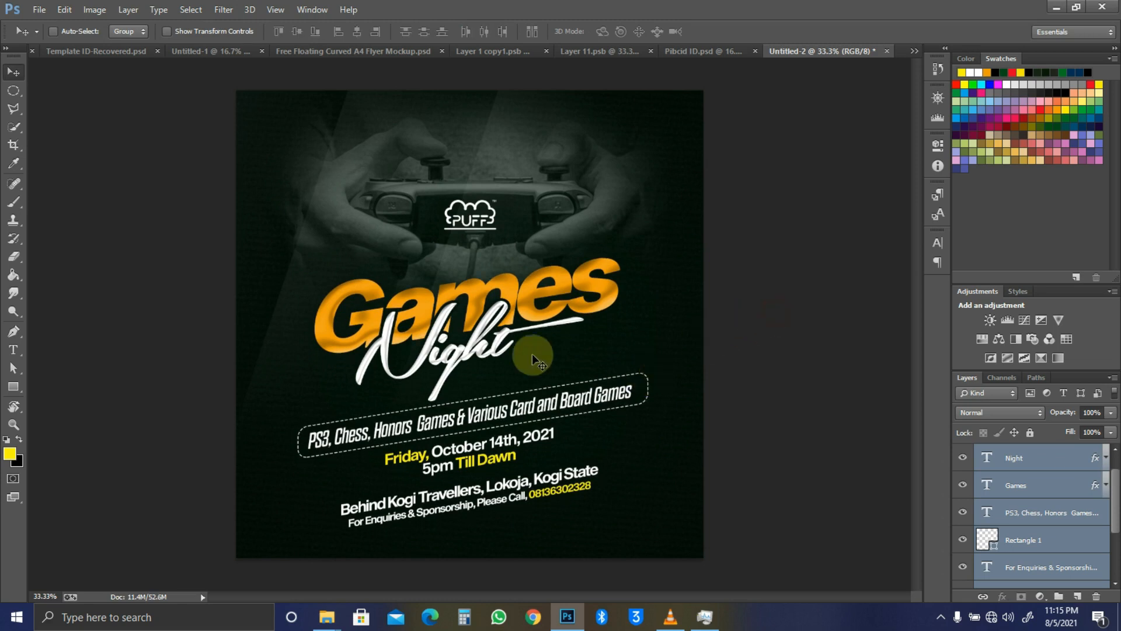
Step: Duplicate the Night and Games layers, then group the originals into Group 1
{"action": "left_click", "coordinate": [575, 315], "text": "ctrl"}
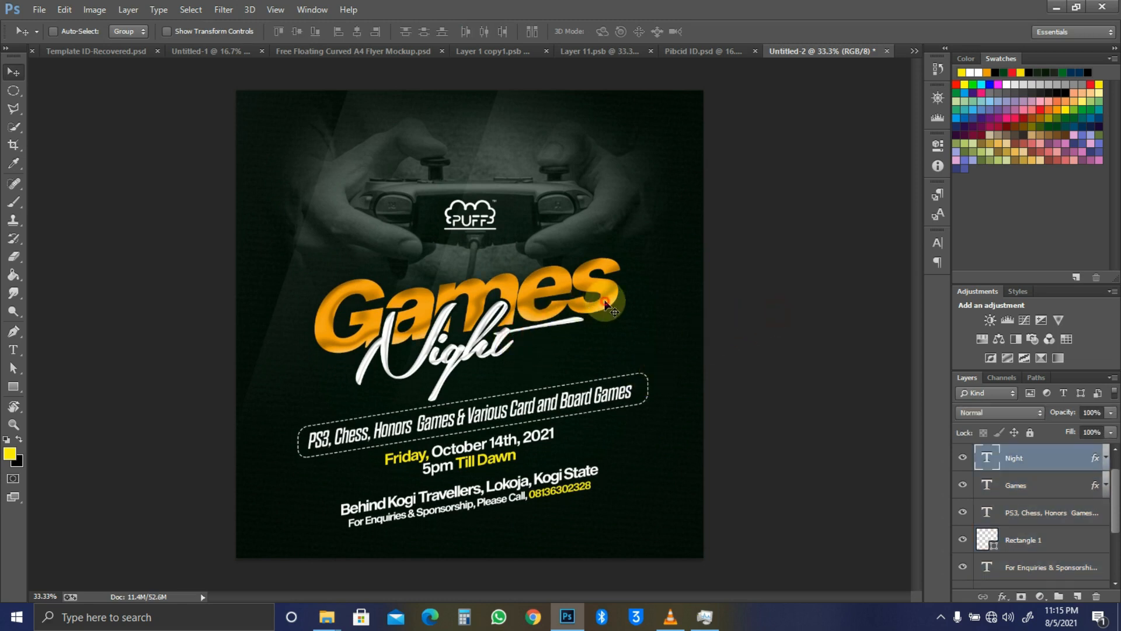
{"action": "left_click", "coordinate": [607, 306], "text": "ctrl+shift"}
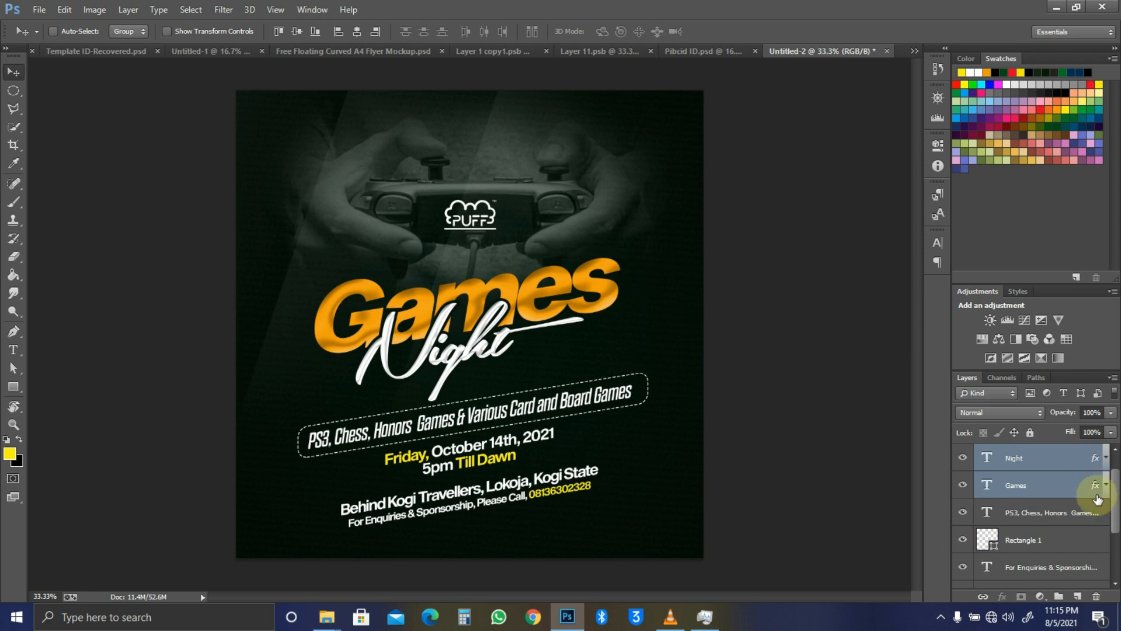
{"action": "key", "text": "ctrl+j"}
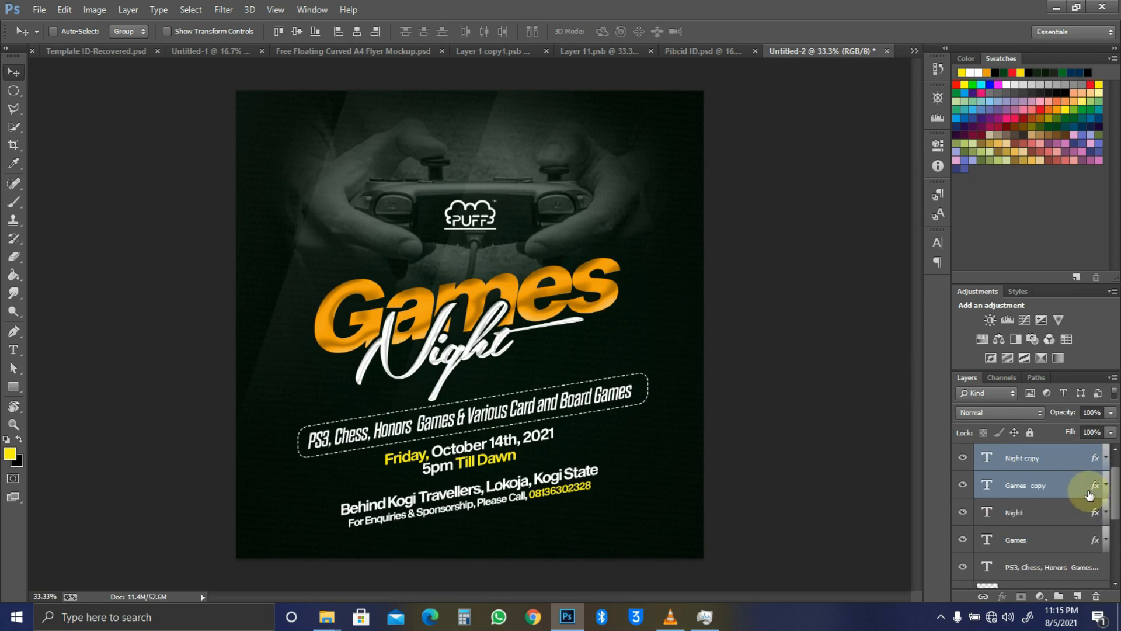
{"action": "left_click_drag", "start_coordinate": [1051, 514], "coordinate": [1039, 543]}
{"action": "left_click", "coordinate": [1039, 543], "text": "shift"}
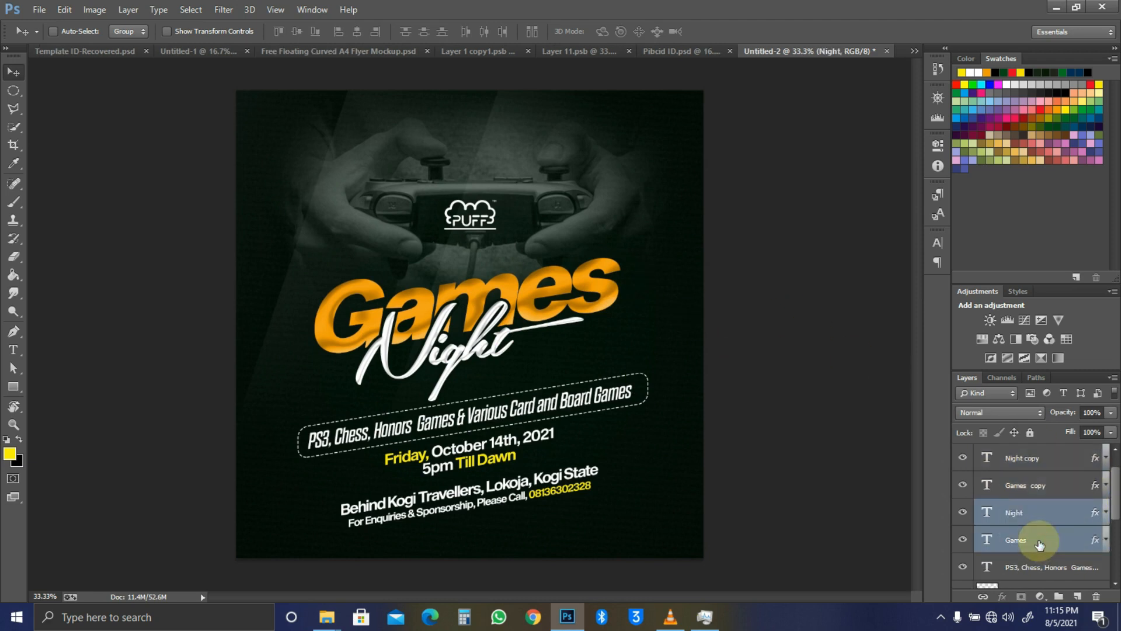
{"action": "key", "text": "ctrl+g"}
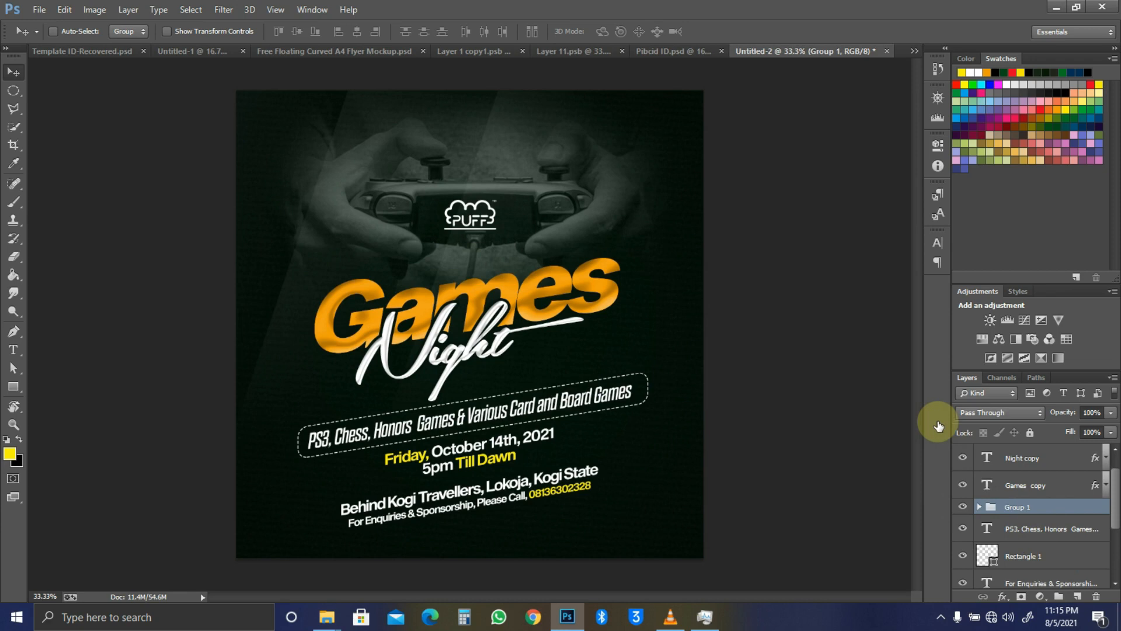
Step: Delete the layer effects from the grouped Night and Games layers
{"action": "key", "text": "h"}
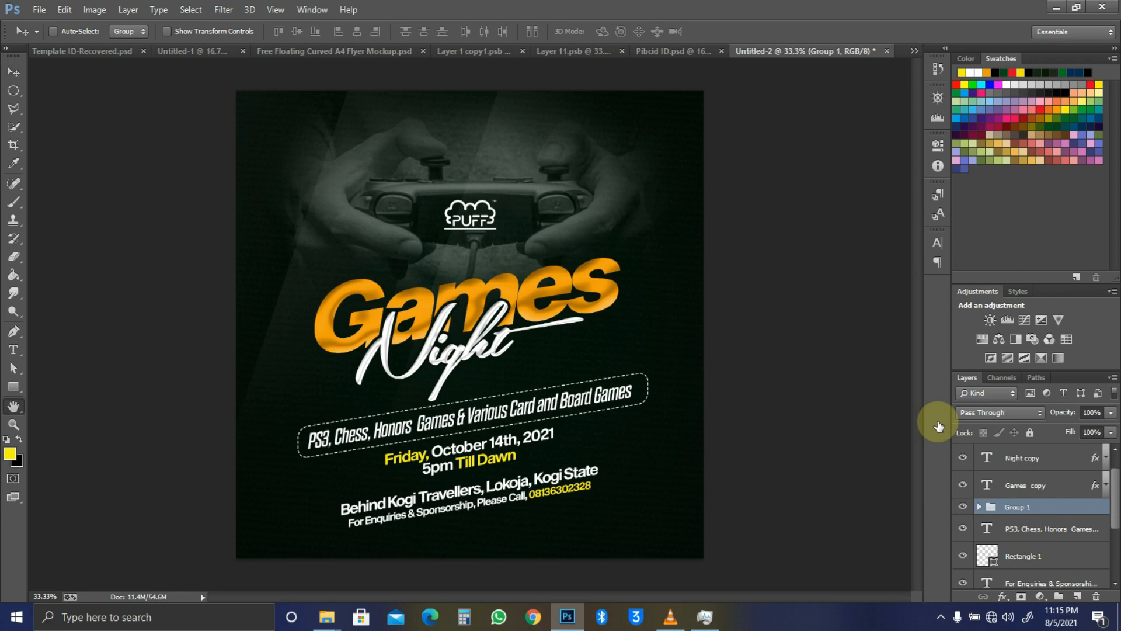
{"action": "key", "text": "Escape"}
{"action": "left_click", "coordinate": [979, 506]}
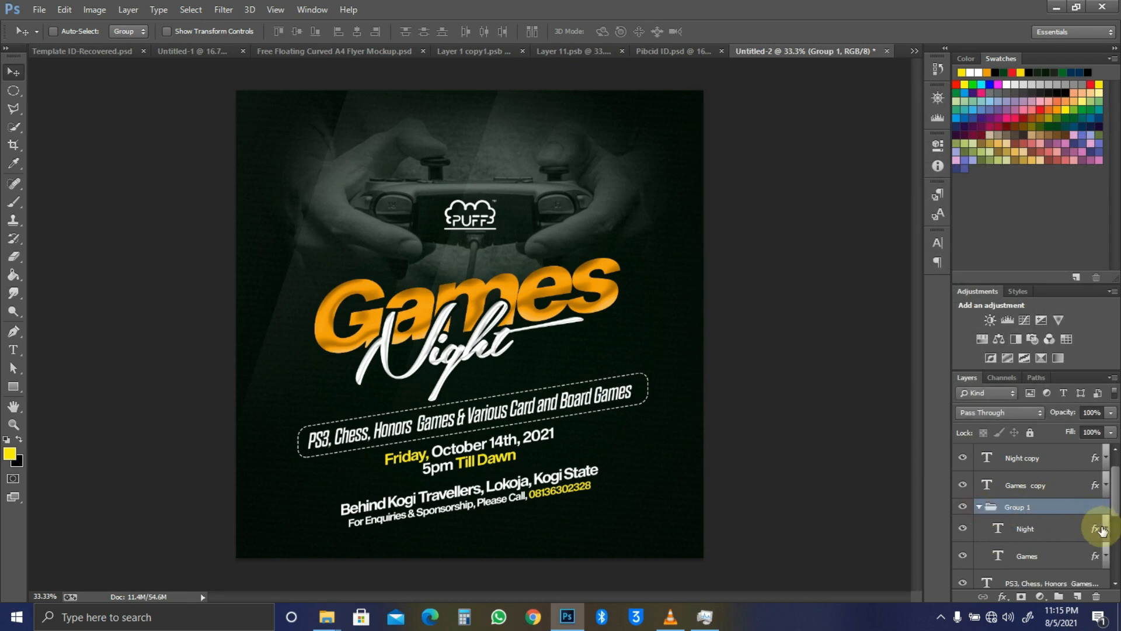
{"action": "left_click", "coordinate": [1103, 529]}
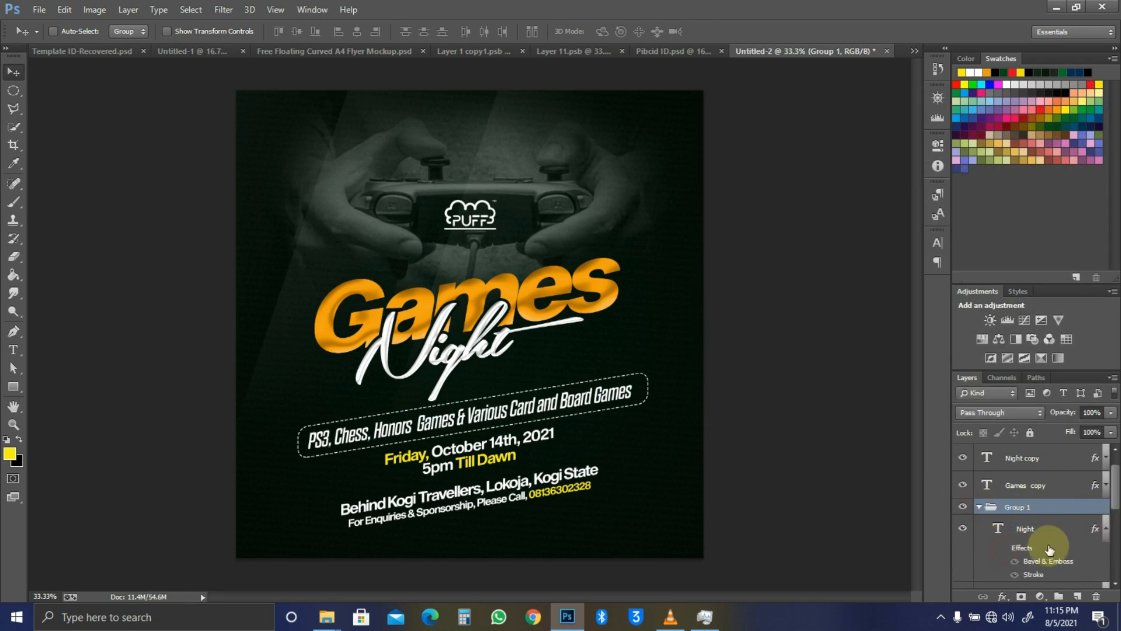
{"action": "left_click_drag", "start_coordinate": [1028, 548], "coordinate": [1097, 593]}
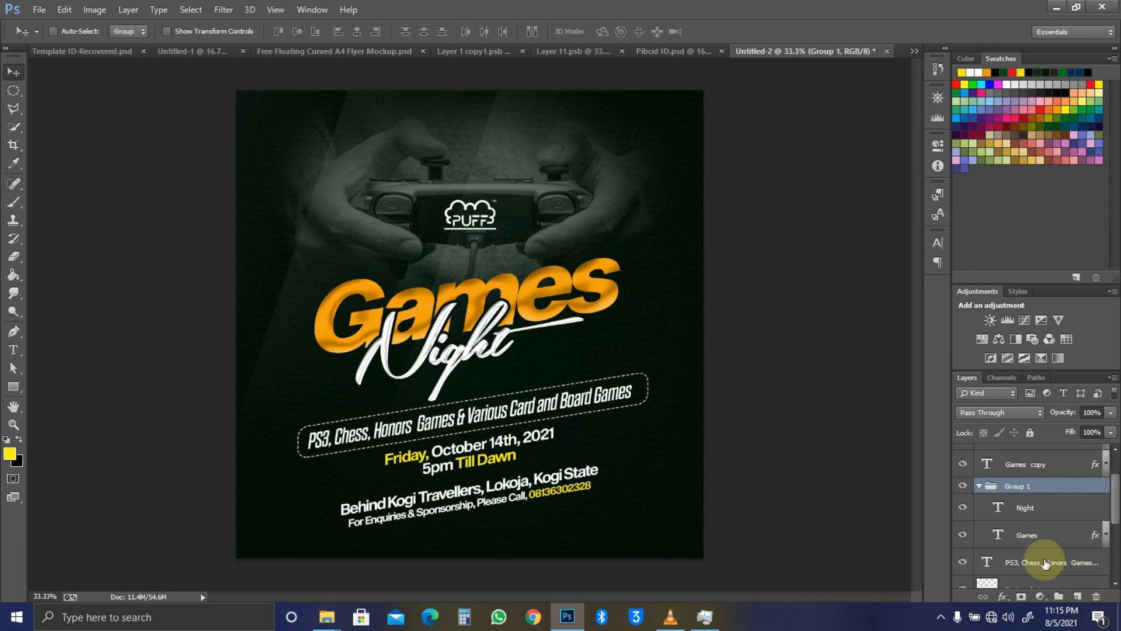
{"action": "left_click", "coordinate": [1095, 534]}
{"action": "left_click_drag", "start_coordinate": [1019, 553], "coordinate": [1098, 597]}
Step: Collapse Group 1 and rename it 'Games Night Copied'
{"action": "scroll", "coordinate": [1075, 508], "scroll_direction": "up", "scroll_amount": 2}
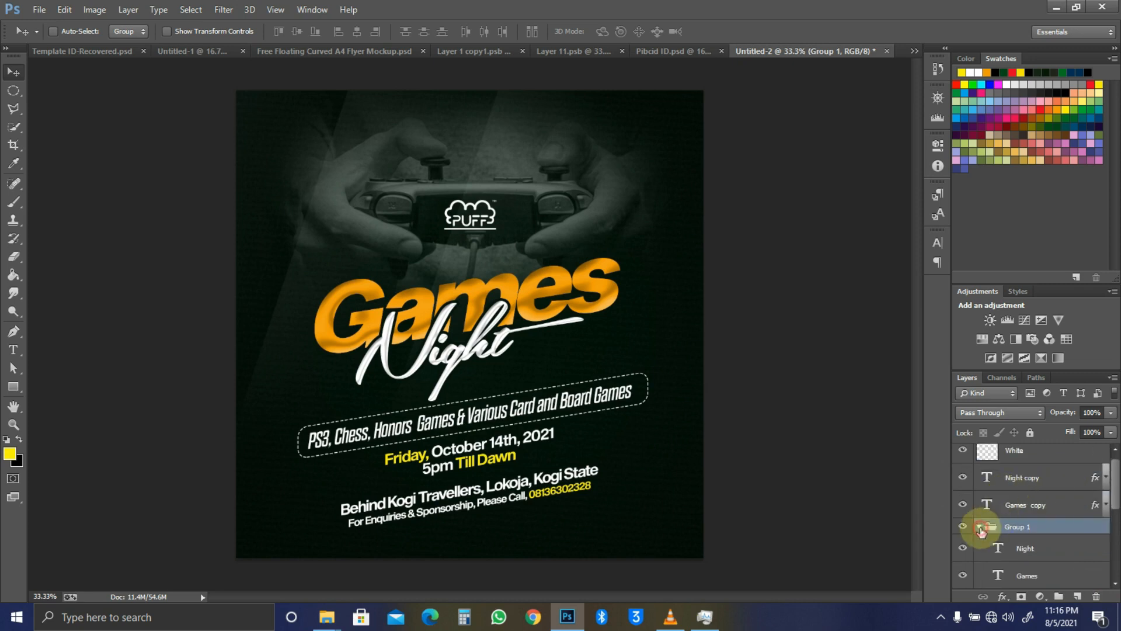
{"action": "left_click", "coordinate": [980, 527]}
{"action": "double_click", "coordinate": [1017, 527]}
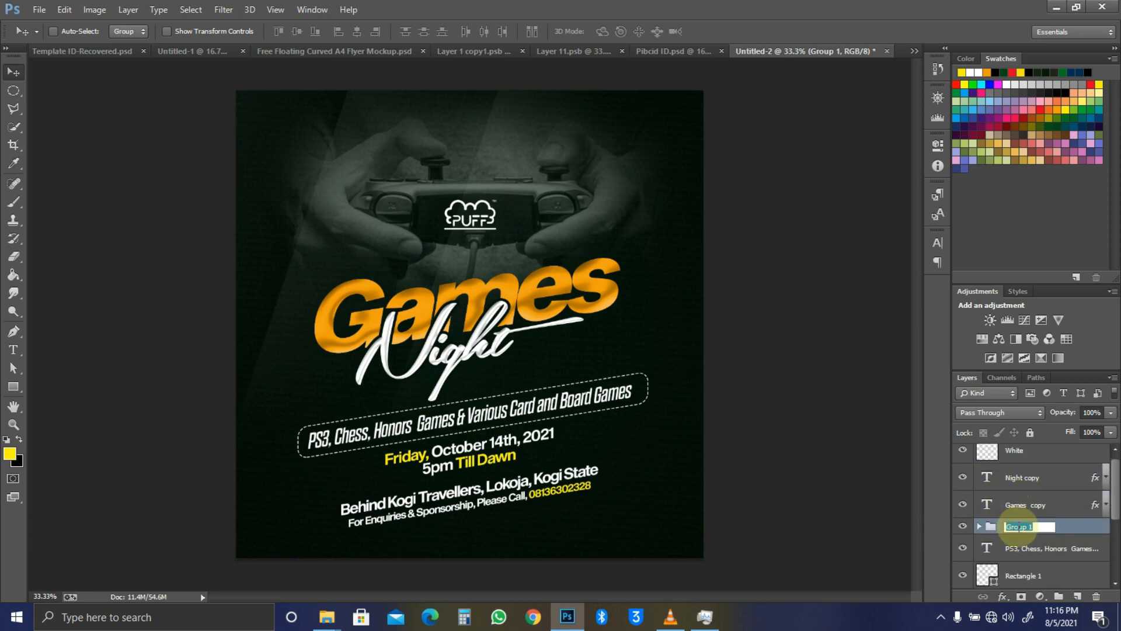
{"action": "type", "text": "G"}
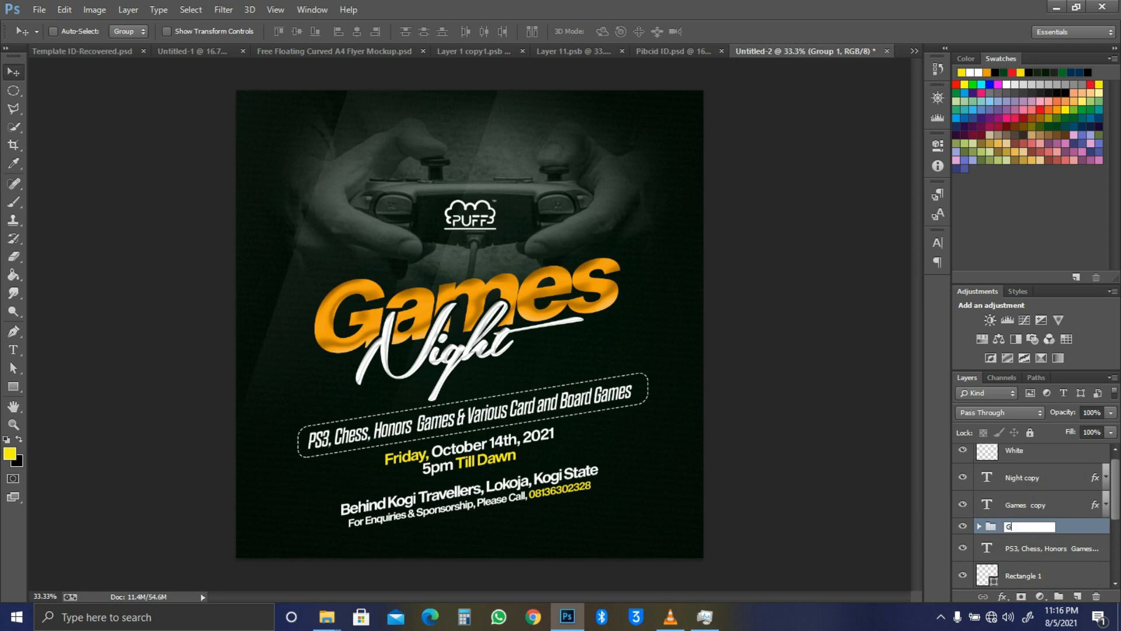
{"action": "type", "text": "ames Night Copied"}
Step: Give the Games Night Copied group a 3 px white Stroke layer style
{"action": "key", "text": "Return"}
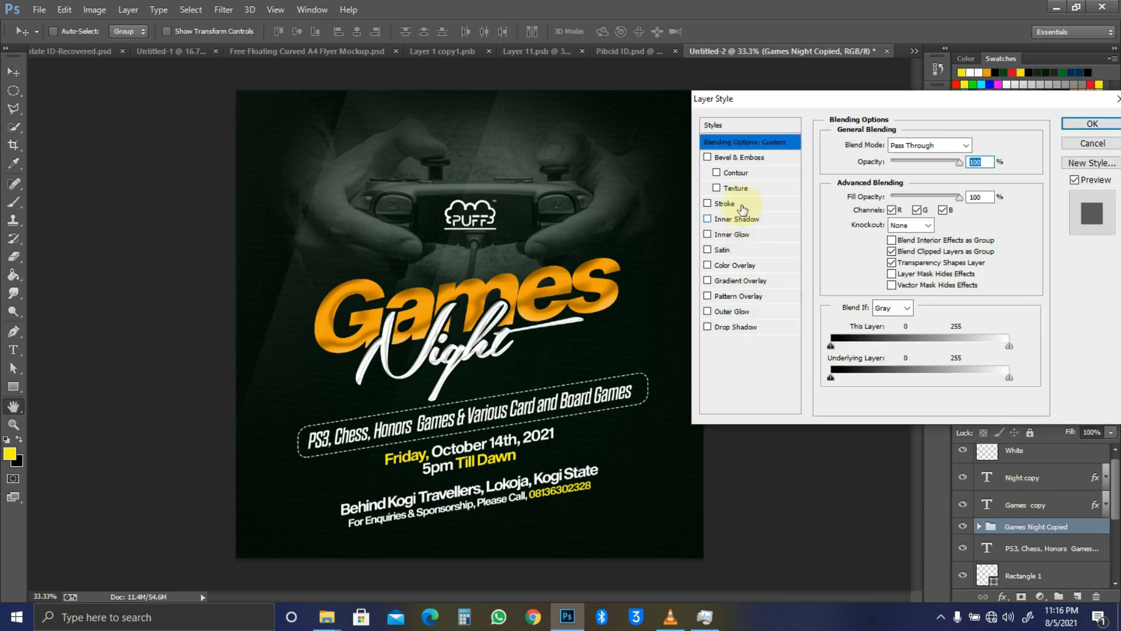
{"action": "left_click", "coordinate": [739, 204]}
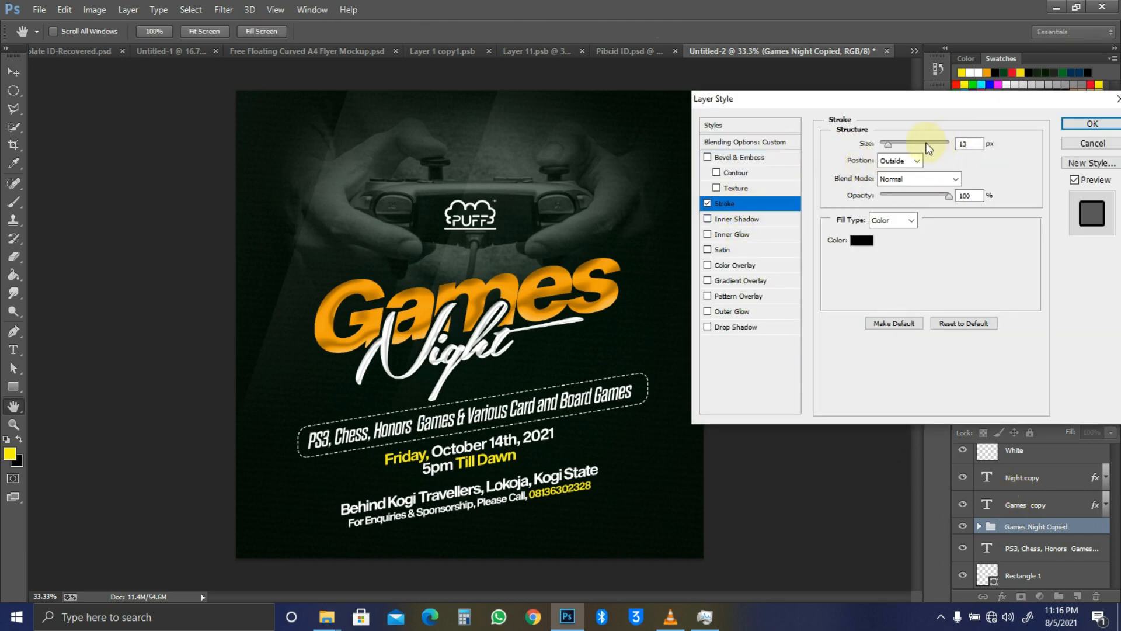
{"action": "left_click_drag", "start_coordinate": [968, 144], "coordinate": [947, 149]}
{"action": "type", "text": "3"}
{"action": "left_click_drag", "start_coordinate": [796, 271], "coordinate": [678, 183]}
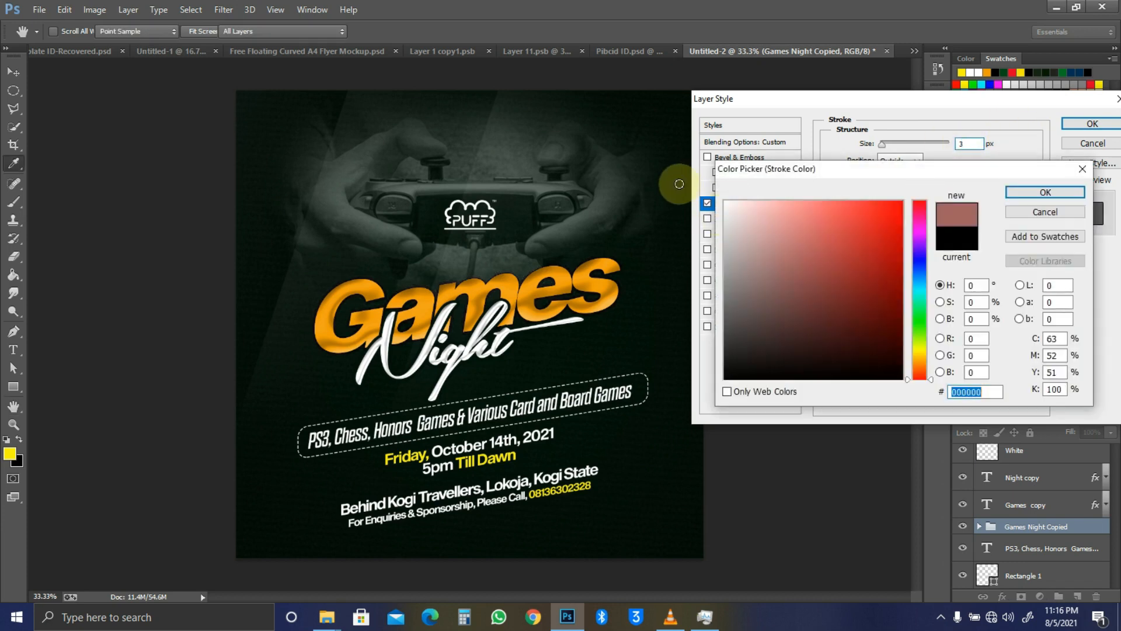
{"action": "left_click", "coordinate": [1032, 188]}
{"action": "left_click", "coordinate": [1091, 124]}
Step: Set the group's fill to 0% and offset the outline slightly left and down
{"action": "left_click_drag", "start_coordinate": [1070, 433], "coordinate": [830, 465]}
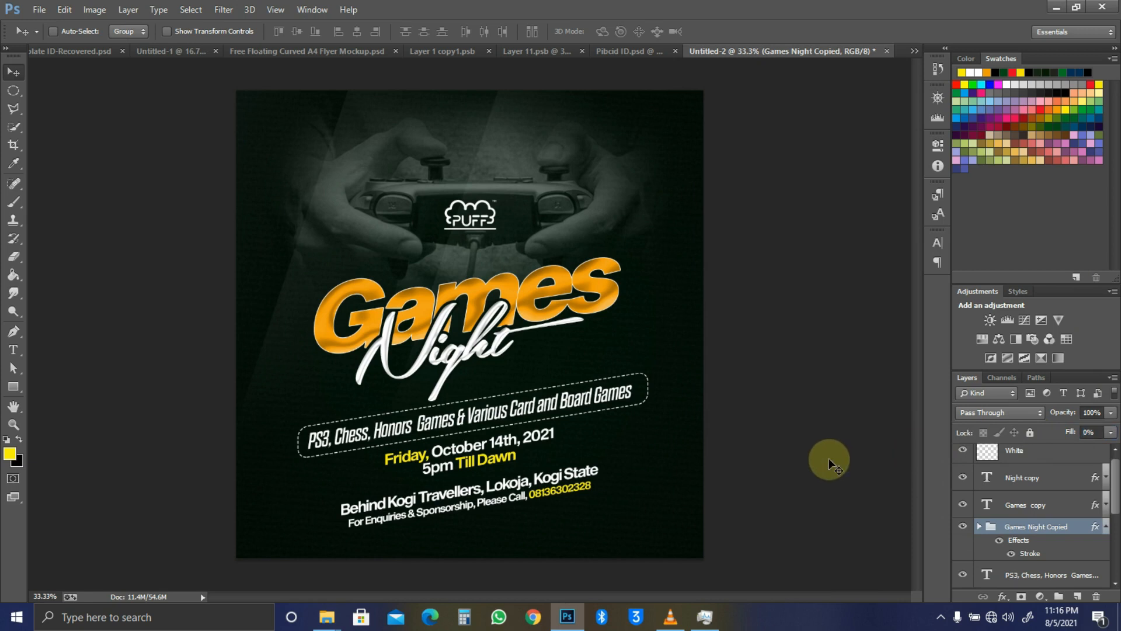
{"action": "key", "text": "shift+Left"}
{"action": "key", "text": "shift+Down"}
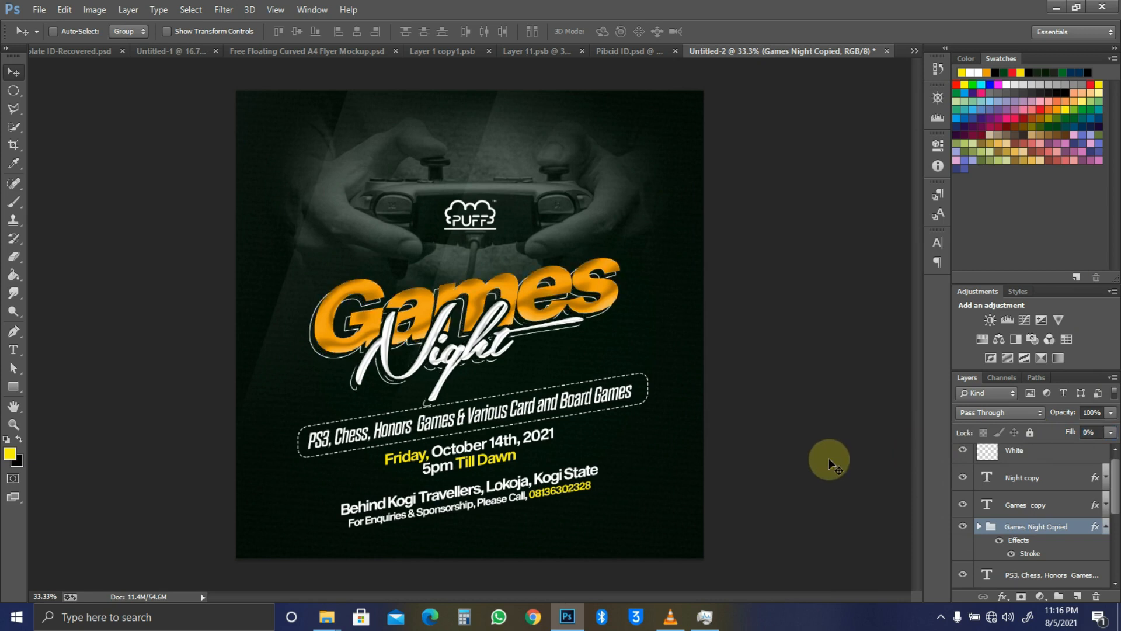
{"action": "key", "text": "Down"}
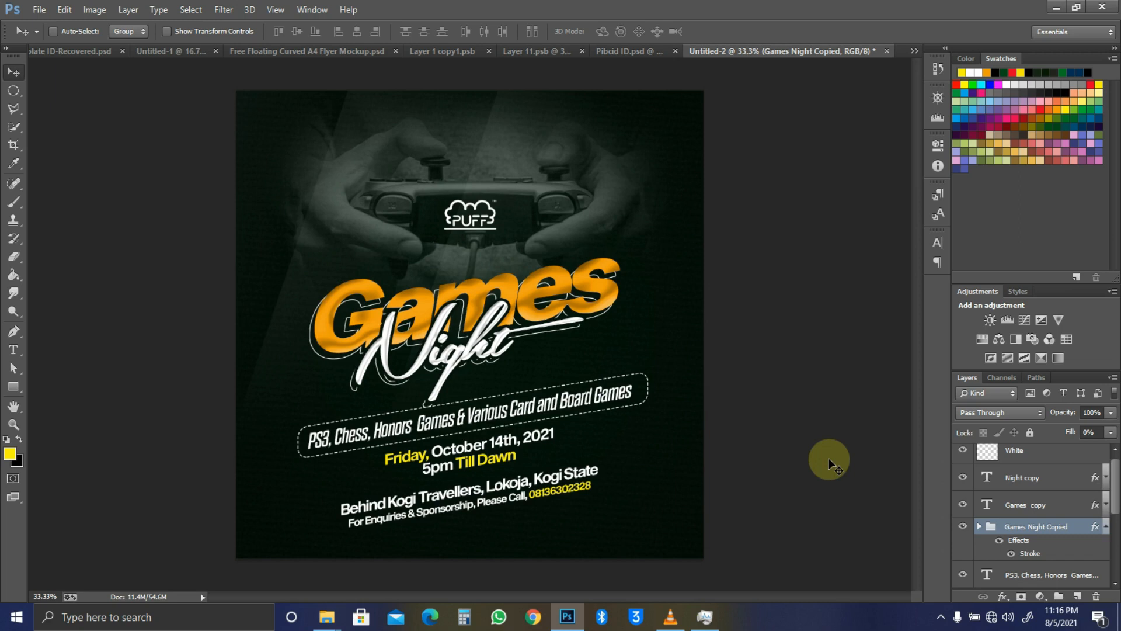
{"action": "key", "text": "Down"}
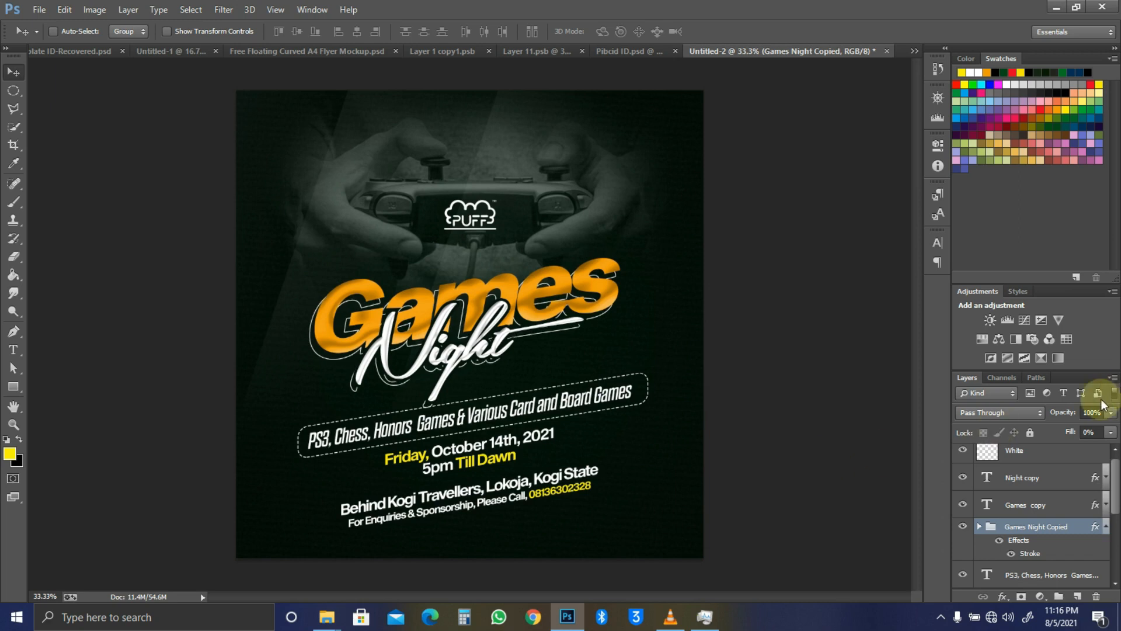
Step: Lower the outlined copy's opacity to 20%
{"action": "left_click_drag", "start_coordinate": [1066, 416], "coordinate": [1052, 419]}
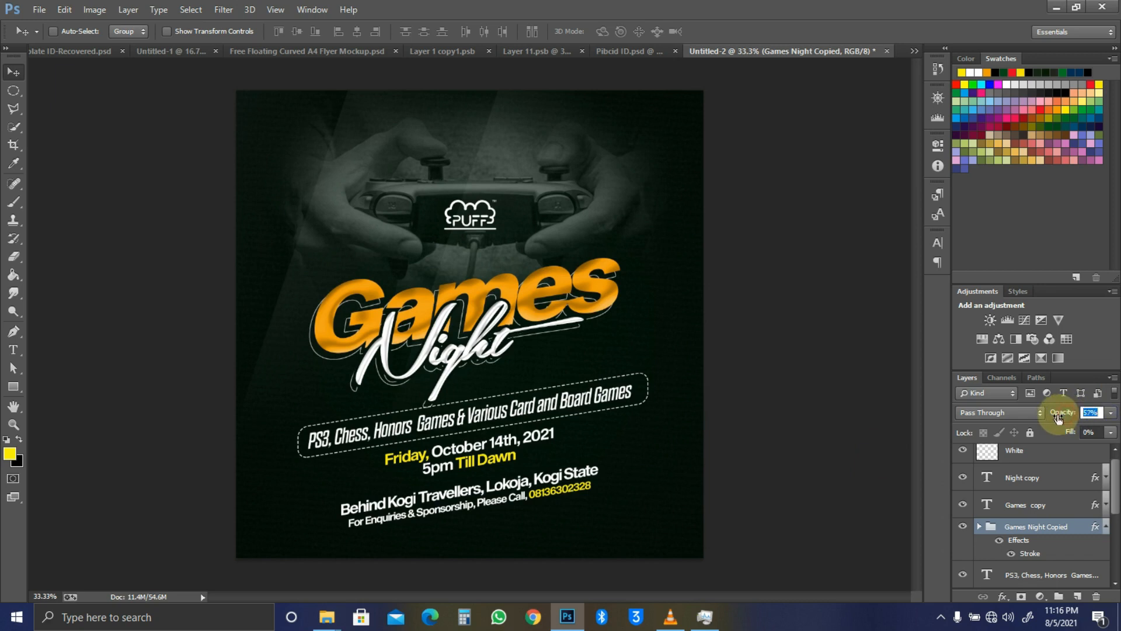
{"action": "left_click", "coordinate": [1055, 416]}
{"action": "left_click_drag", "start_coordinate": [1064, 416], "coordinate": [1045, 415]}
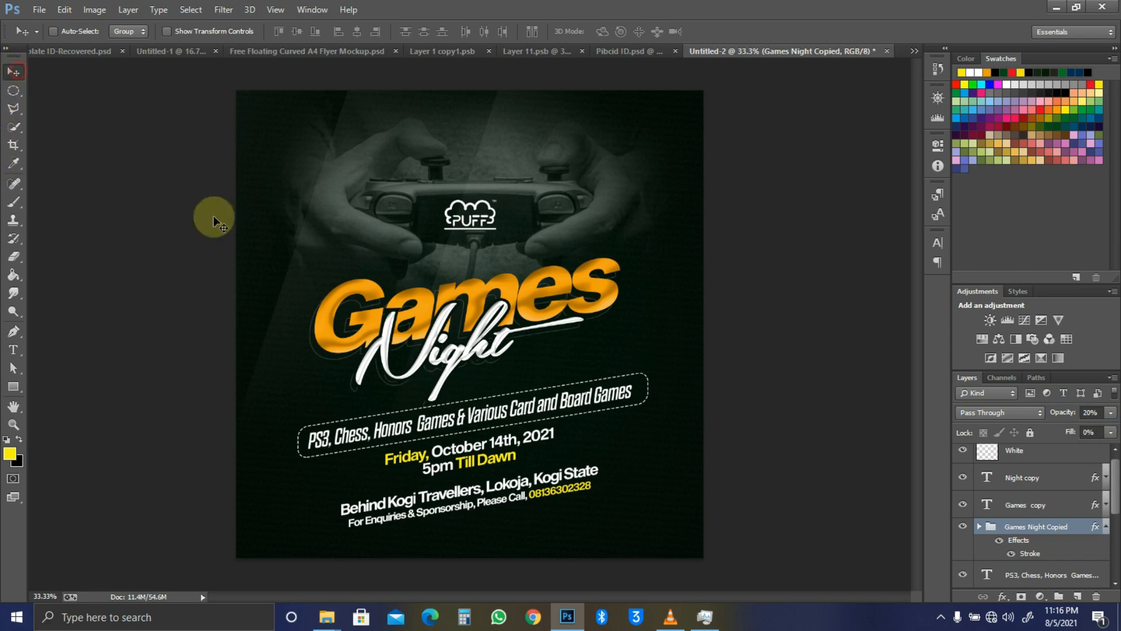
{"action": "scroll", "coordinate": [457, 374], "scroll_direction": "down", "scroll_amount": 3}
{"action": "scroll", "coordinate": [458, 375], "scroll_direction": "up", "scroll_amount": 4}
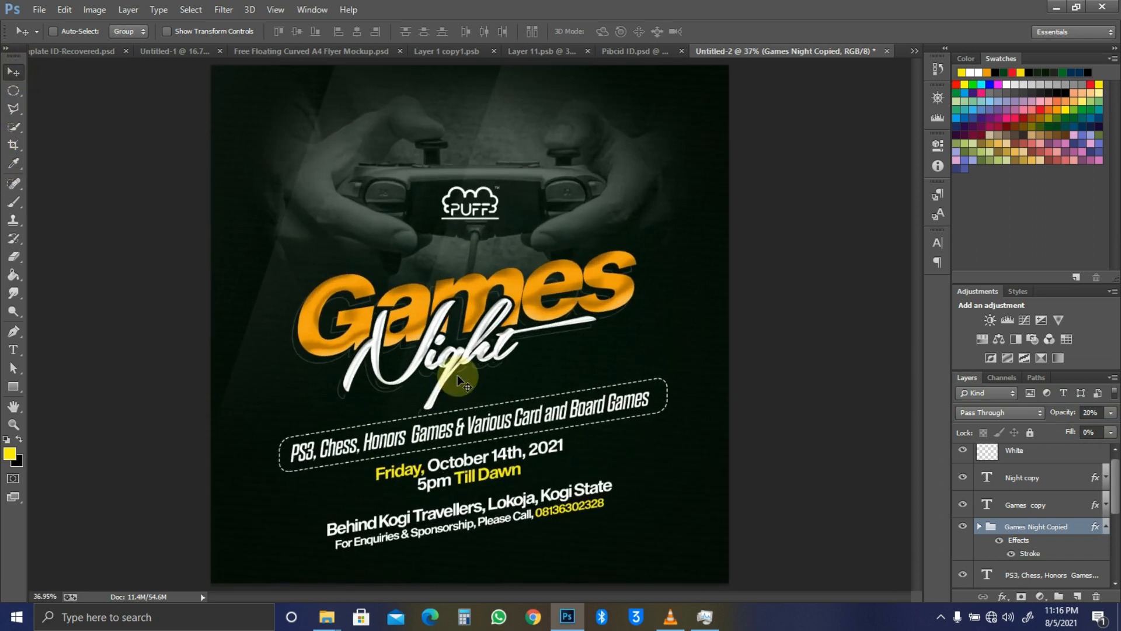
{"action": "scroll", "coordinate": [457, 375], "scroll_direction": "down", "scroll_amount": 1}
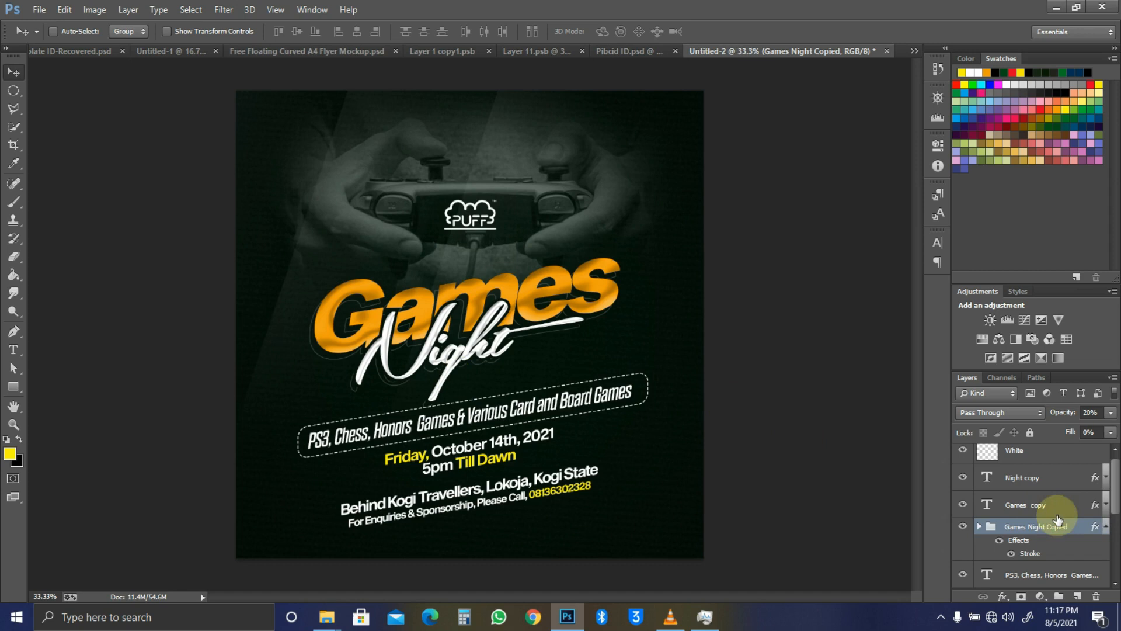
{"action": "left_click", "coordinate": [1035, 497]}
{"action": "key", "text": "alt+Tab"}
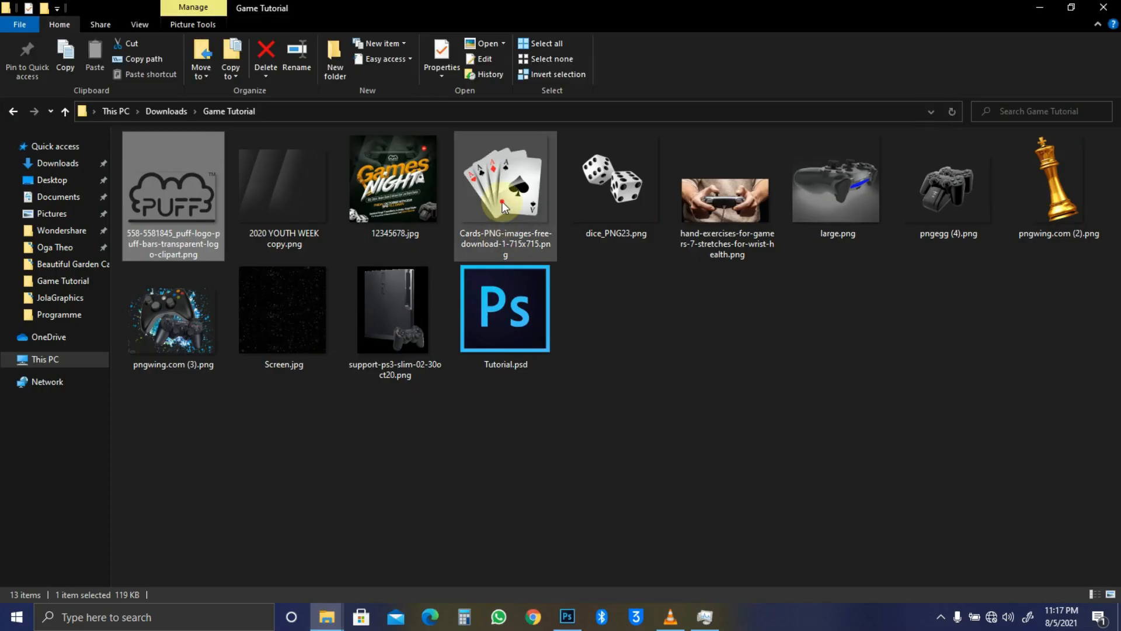
Step: Bring the Cards image into the flyer, shrinking and skewing it into the bottom-right corner
{"action": "left_click", "coordinate": [503, 201]}
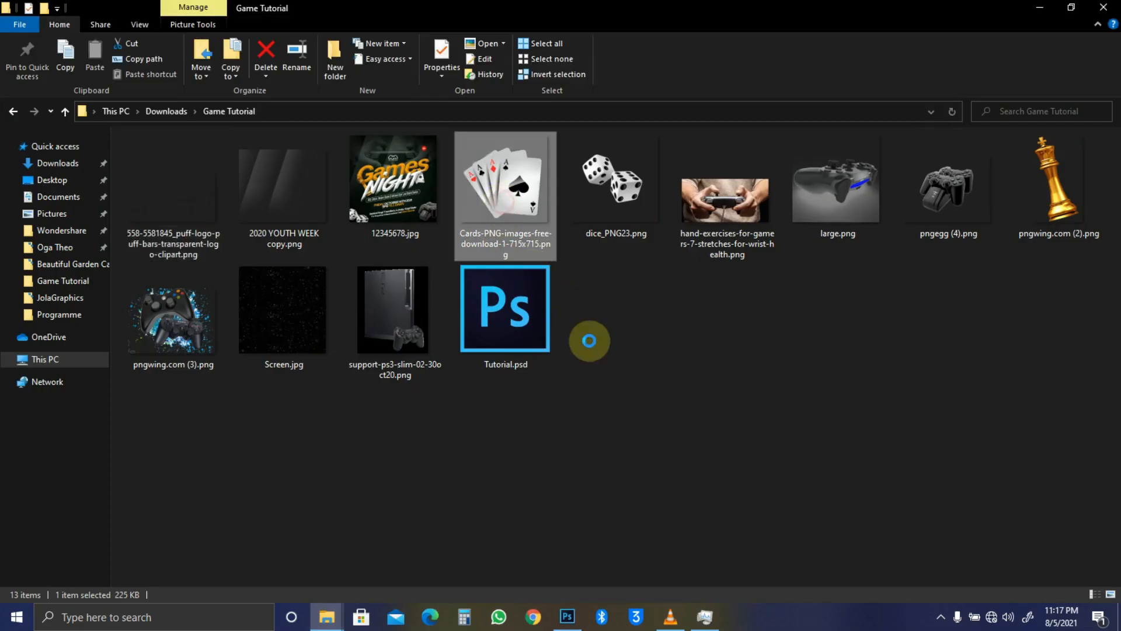
{"action": "left_click_drag", "start_coordinate": [496, 212], "coordinate": [668, 506]}
{"action": "key", "text": "alt+Tab"}
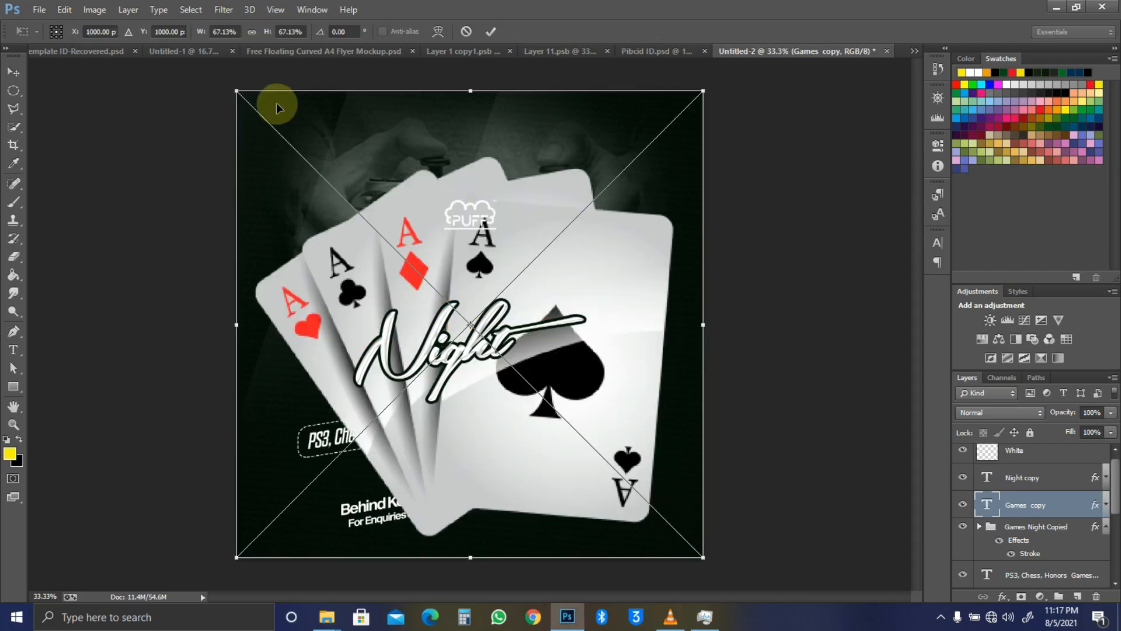
{"action": "left_click_drag", "start_coordinate": [233, 89], "coordinate": [477, 332]}
{"action": "left_click_drag", "start_coordinate": [583, 392], "coordinate": [651, 444]}
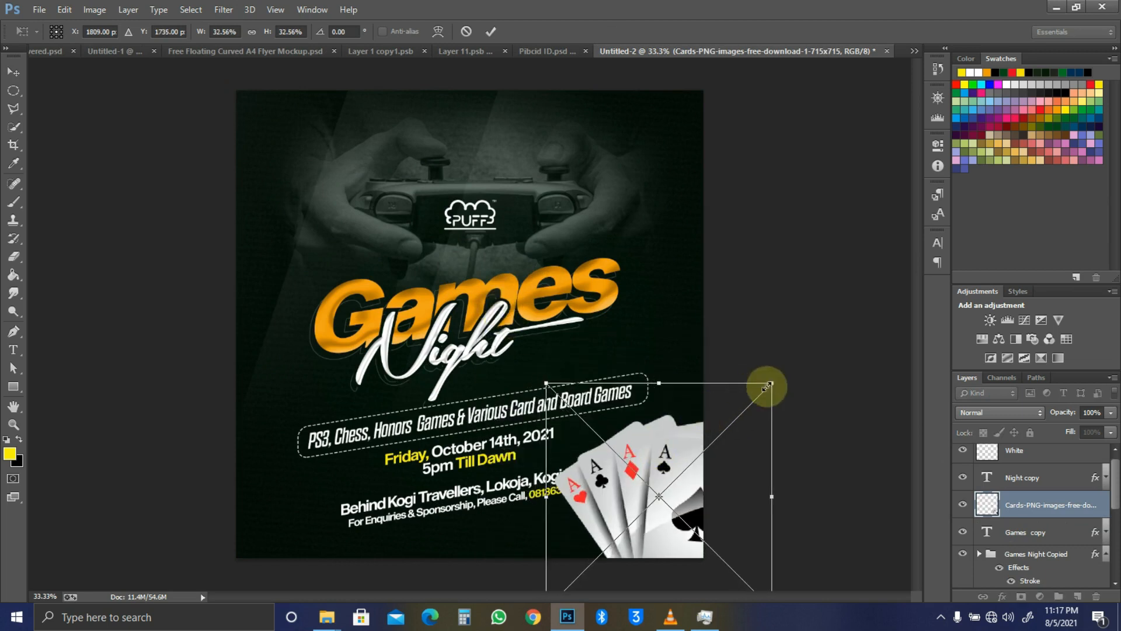
{"action": "left_click_drag", "start_coordinate": [769, 387], "coordinate": [713, 426]}
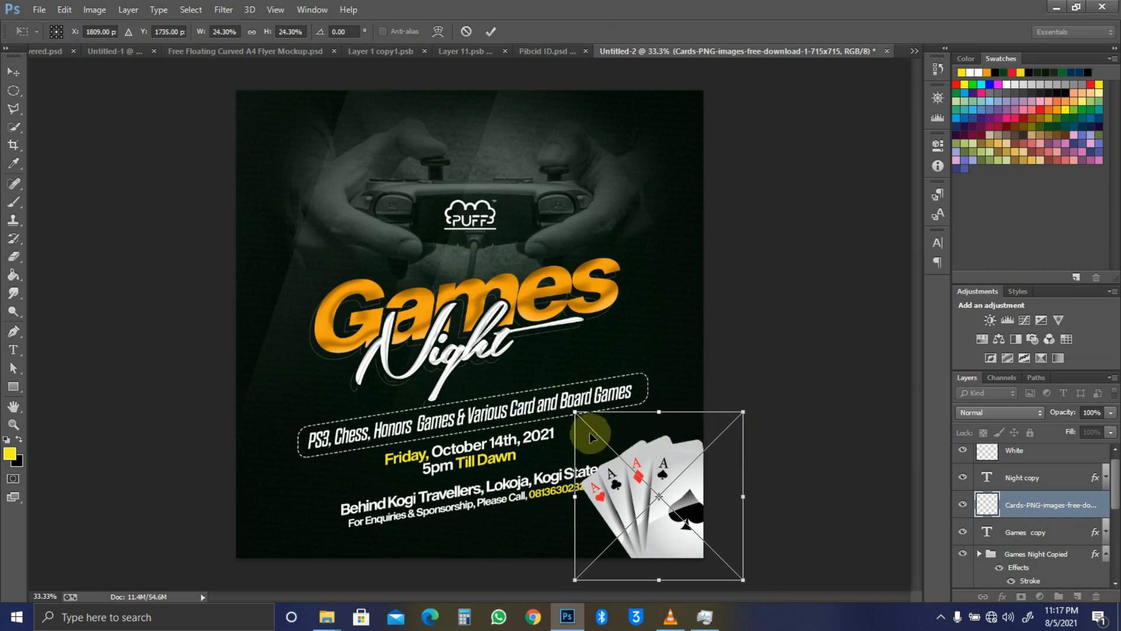
{"action": "left_click_drag", "start_coordinate": [596, 416], "coordinate": [616, 420]}
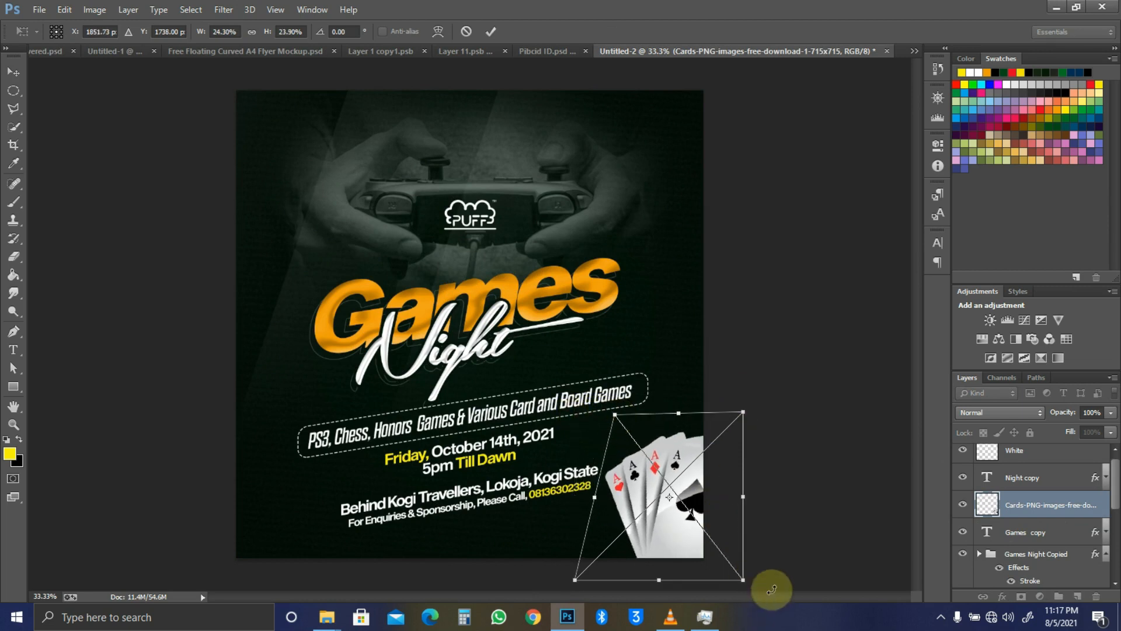
{"action": "left_click_drag", "start_coordinate": [743, 579], "coordinate": [728, 572]}
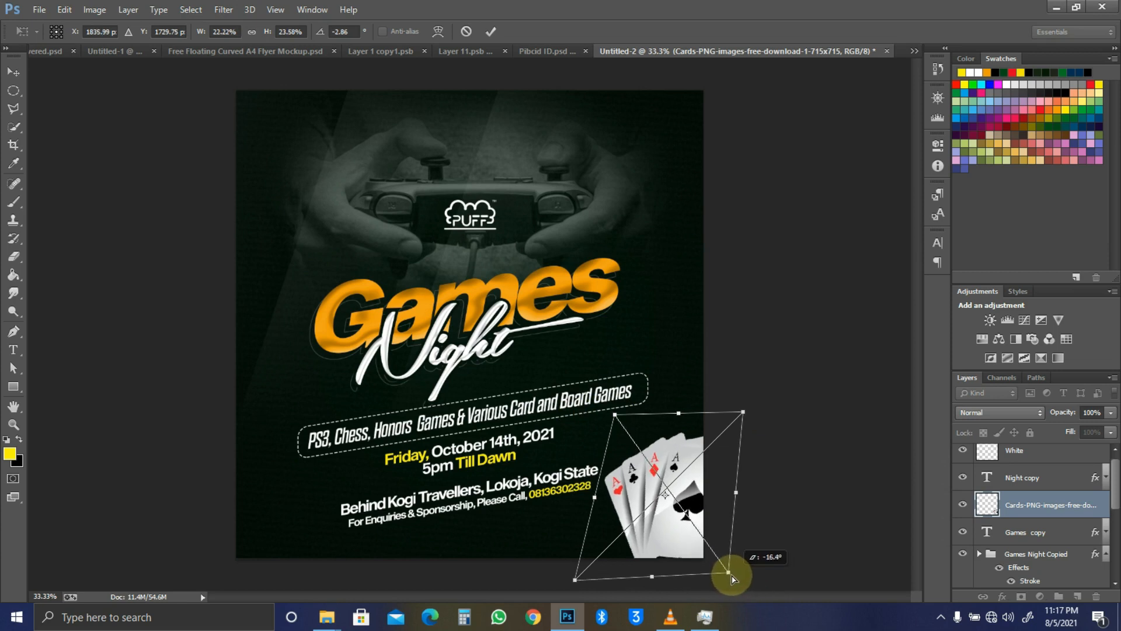
{"action": "left_click_drag", "start_coordinate": [616, 415], "coordinate": [623, 428]}
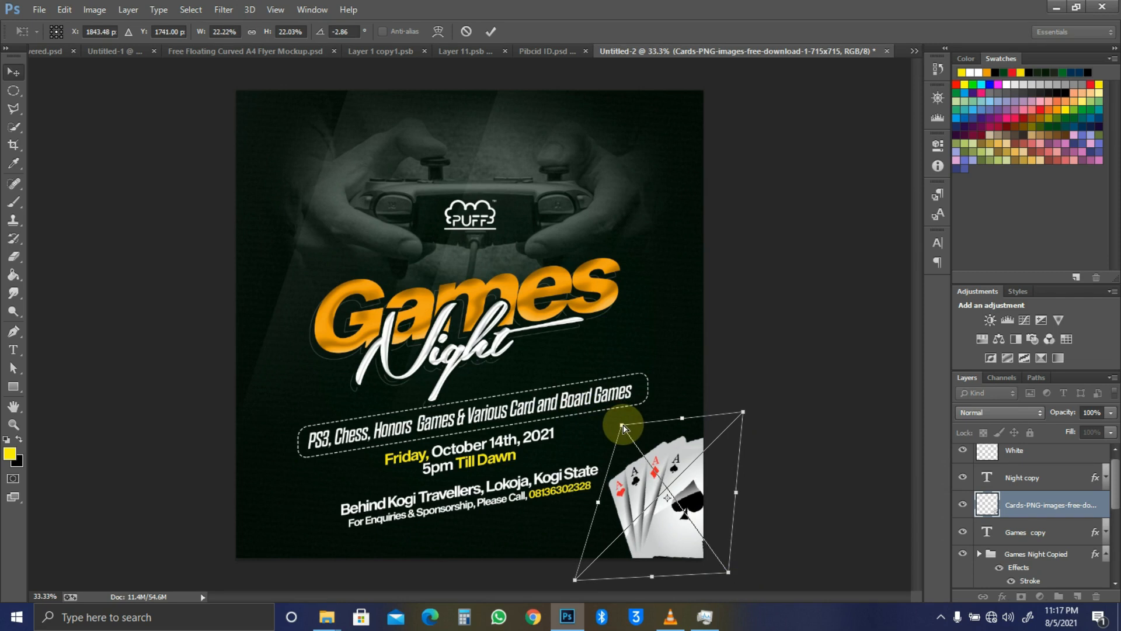
{"action": "key", "text": "Return"}
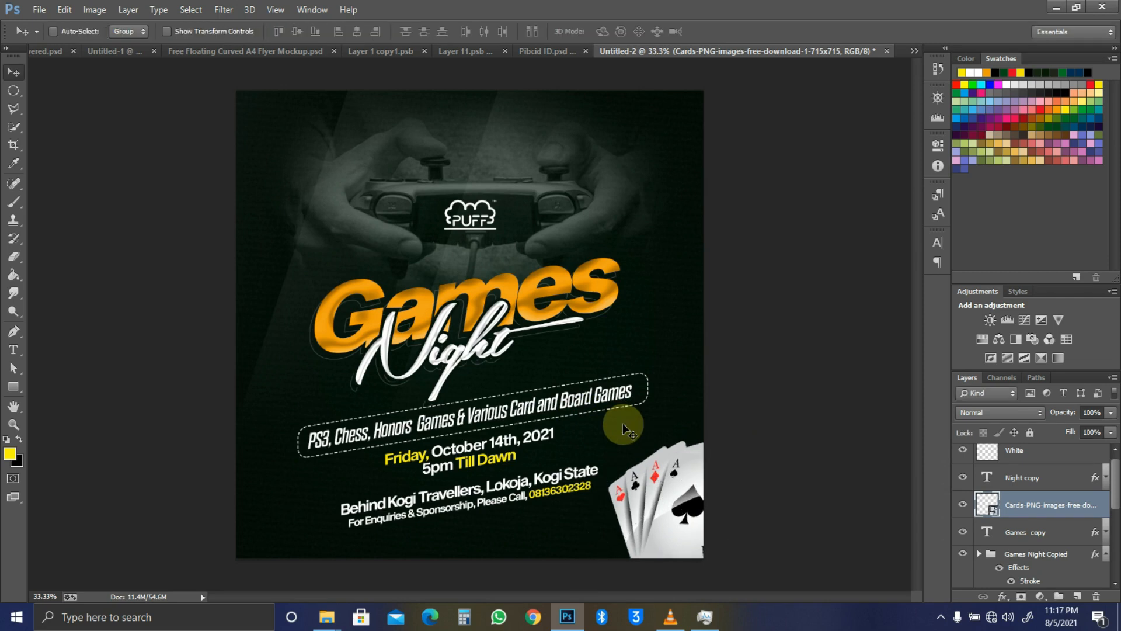
Step: Apply a Motion Blur with distance 19 to the playing cards
{"action": "left_click", "coordinate": [223, 9]}
{"action": "mouse_move", "coordinate": [386, 151]}
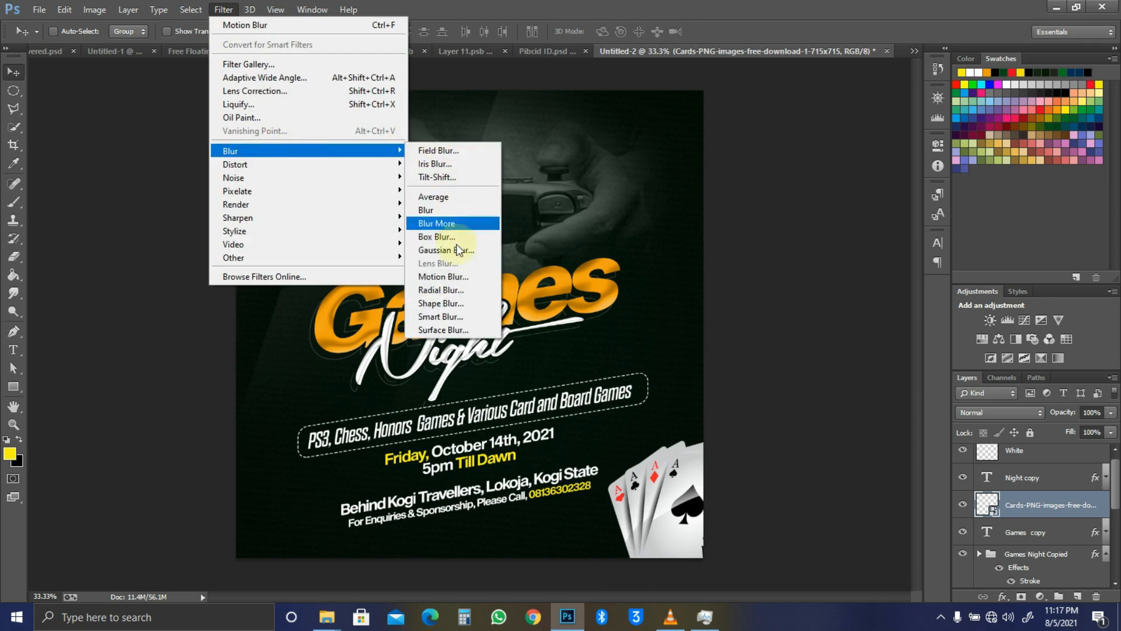
{"action": "left_click", "coordinate": [444, 276]}
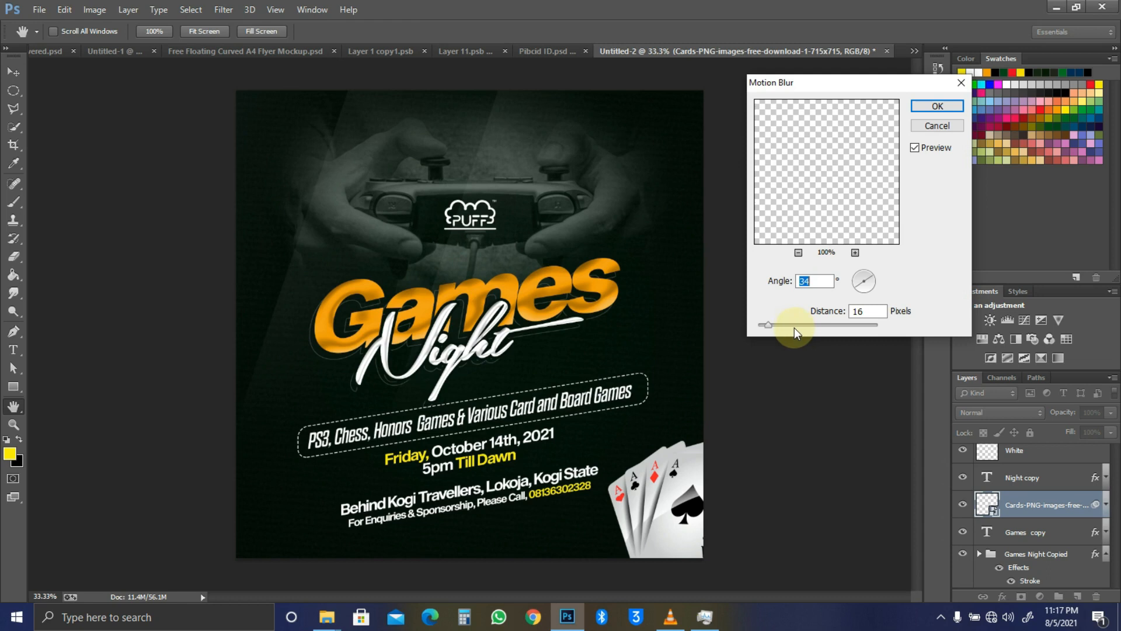
{"action": "left_click", "coordinate": [770, 324]}
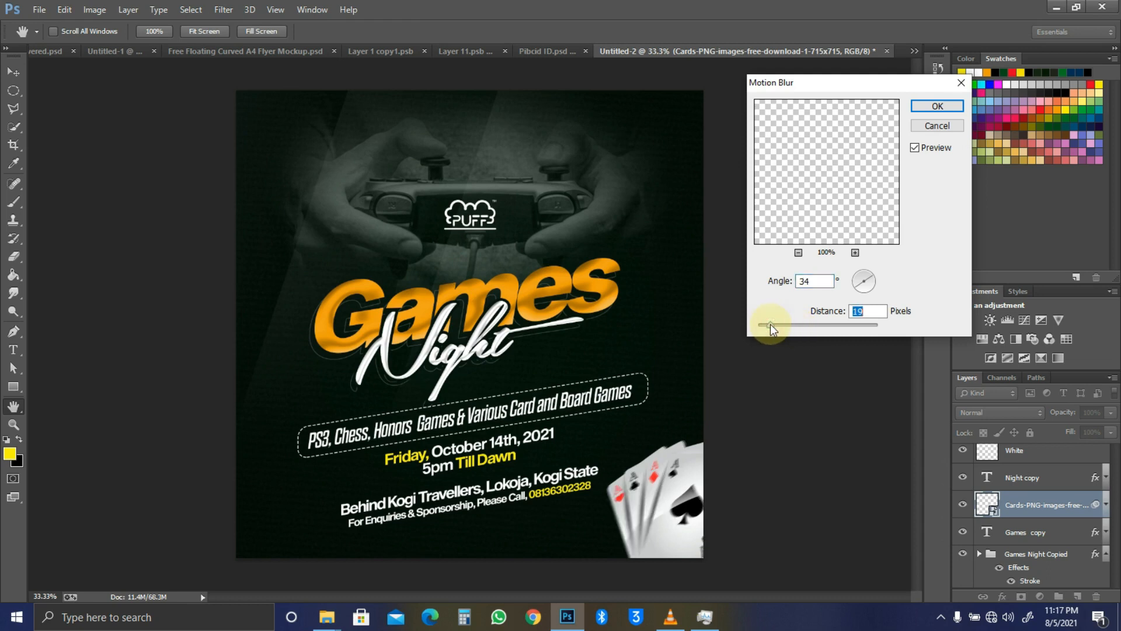
{"action": "left_click", "coordinate": [962, 107]}
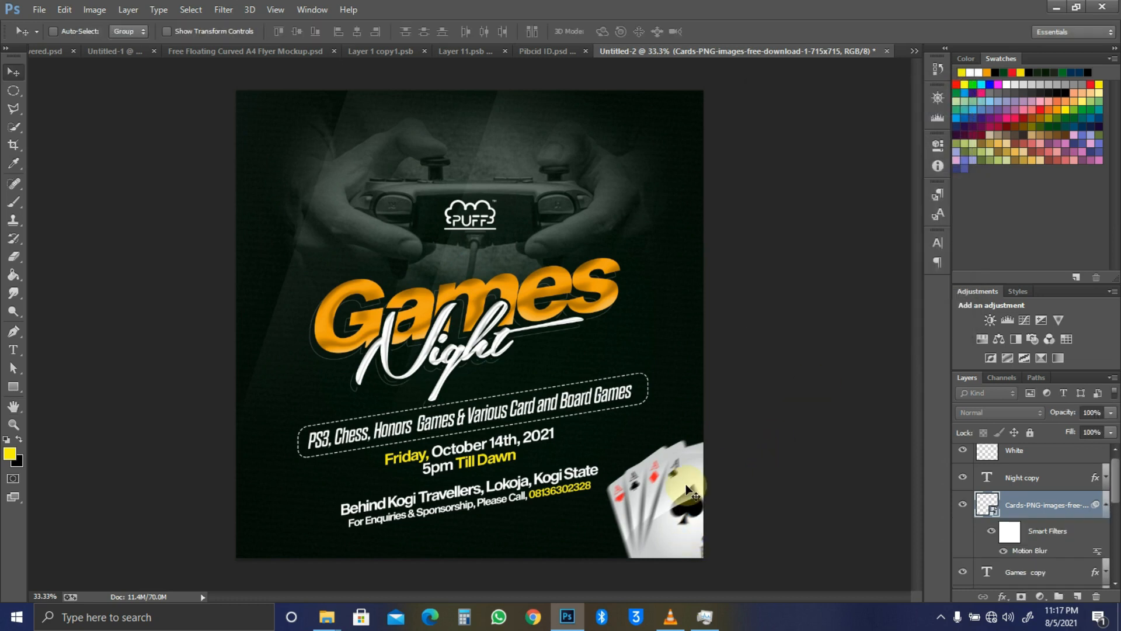
{"action": "key", "text": "alt+Tab"}
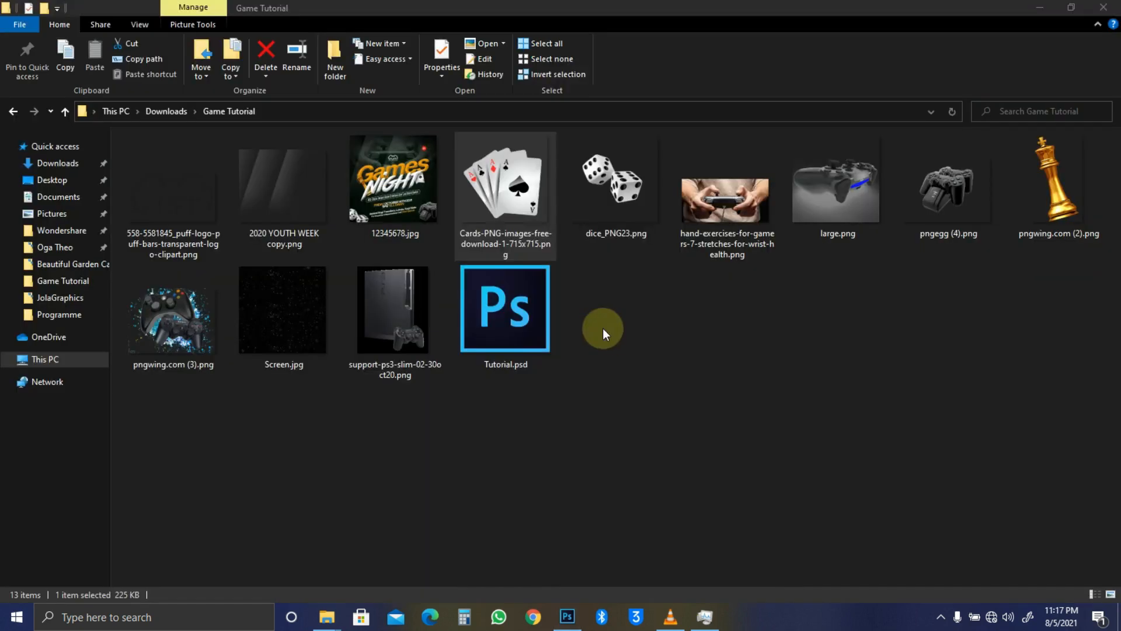
Step: Bring the dice image into the flyer, shrink it to about 58%, and place it bottom-left
{"action": "left_click", "coordinate": [602, 226]}
{"action": "left_click_drag", "start_coordinate": [622, 187], "coordinate": [452, 402]}
{"action": "key", "text": "alt+Tab"}
{"action": "left_click_drag", "start_coordinate": [419, 163], "coordinate": [323, 309]}
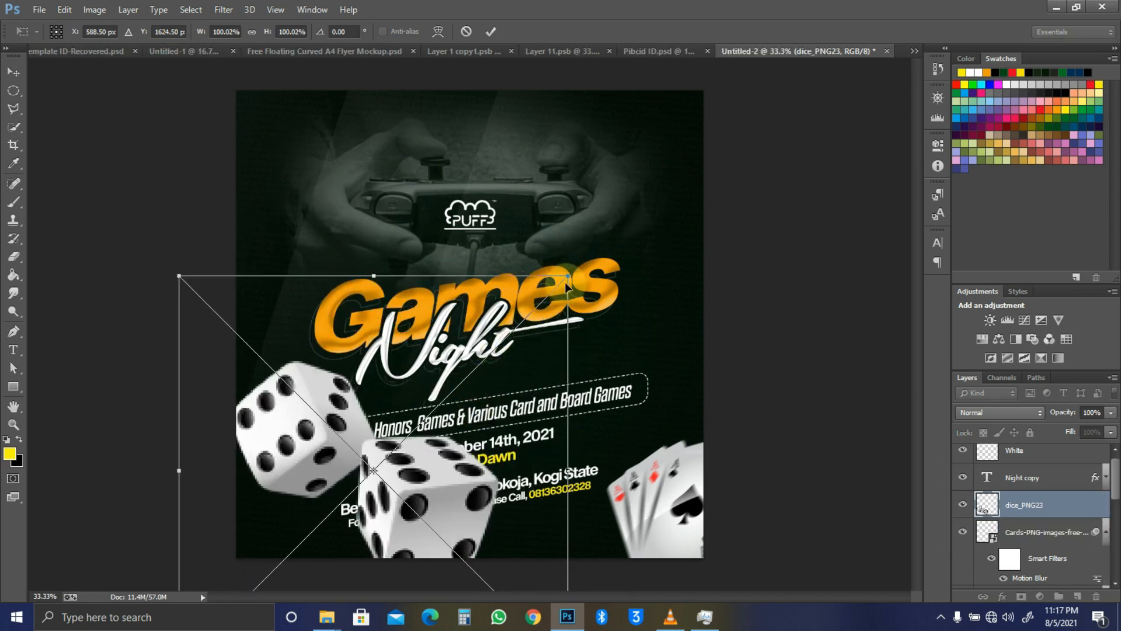
{"action": "left_click_drag", "start_coordinate": [565, 278], "coordinate": [391, 430]}
{"action": "left_click_drag", "start_coordinate": [273, 528], "coordinate": [279, 506]}
Step: Flip the dice vertically and horizontally, rotate them, and commit the placement
{"action": "right_click", "coordinate": [279, 506]}
{"action": "left_click", "coordinate": [354, 503]}
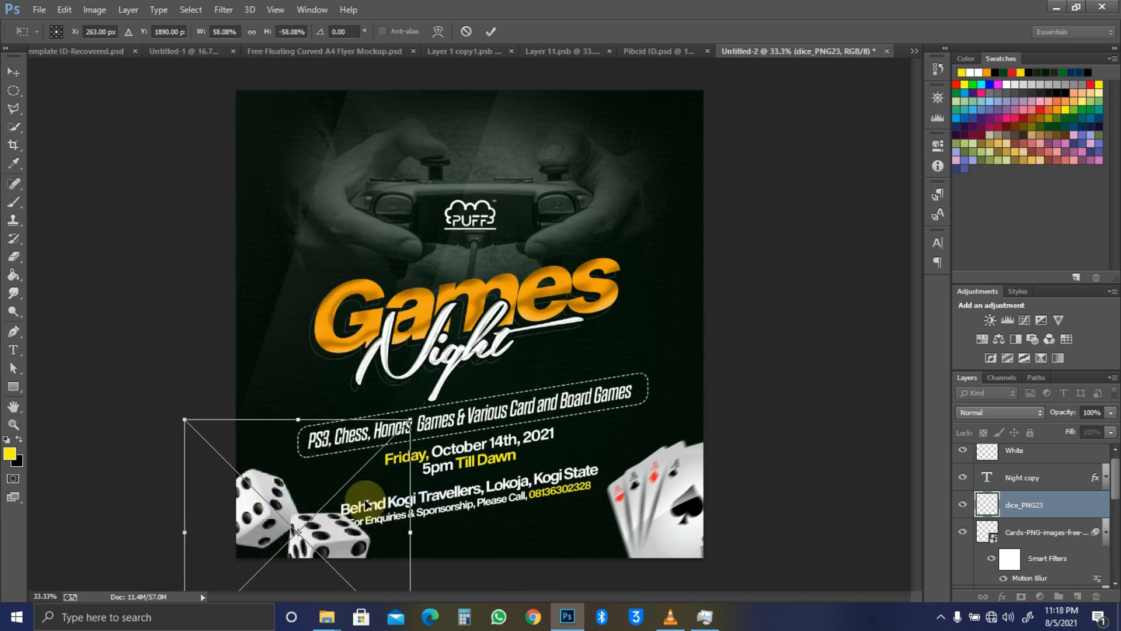
{"action": "right_click", "coordinate": [316, 521]}
{"action": "left_click", "coordinate": [369, 480]}
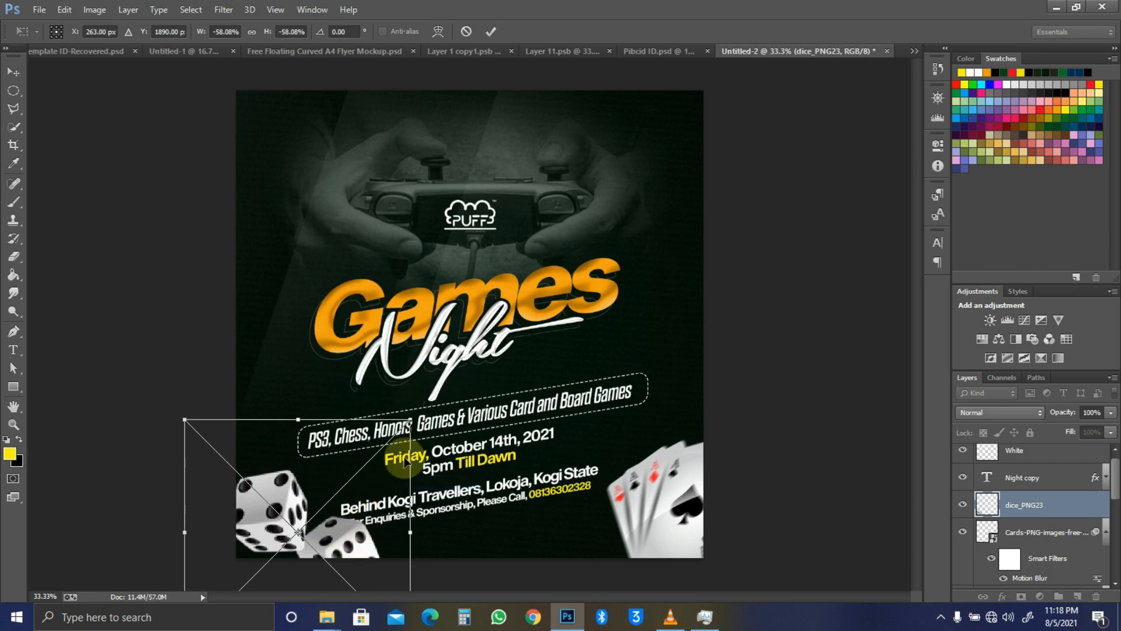
{"action": "left_click_drag", "start_coordinate": [447, 417], "coordinate": [424, 486]}
{"action": "key", "text": "Return"}
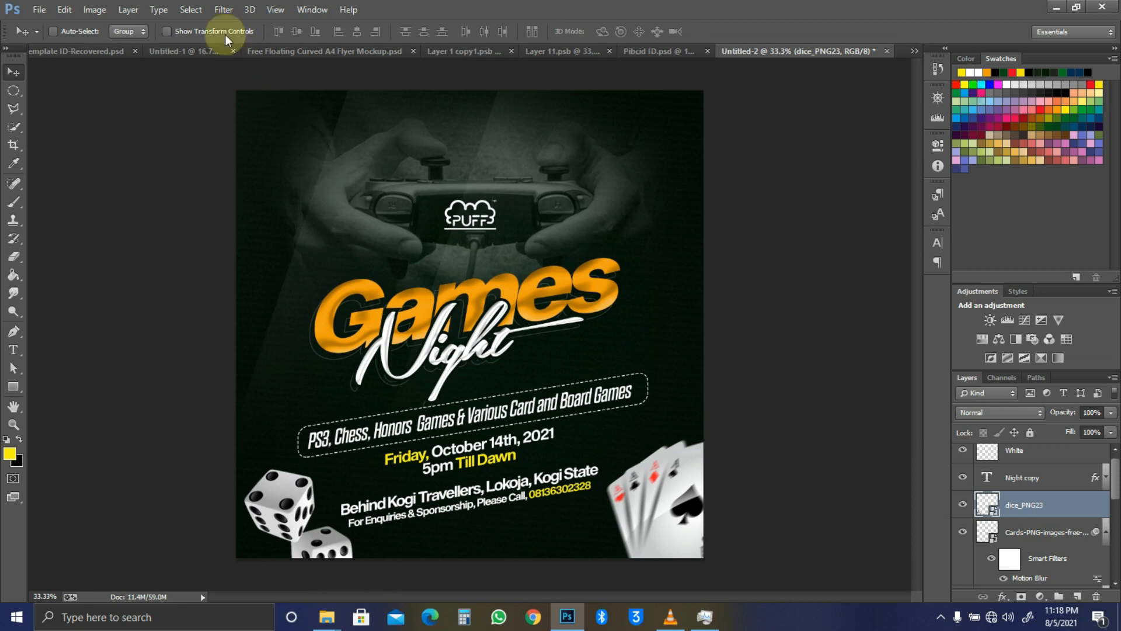
Step: Apply a Motion Blur at angle 34 and distance 19 to the dice
{"action": "left_click", "coordinate": [224, 10]}
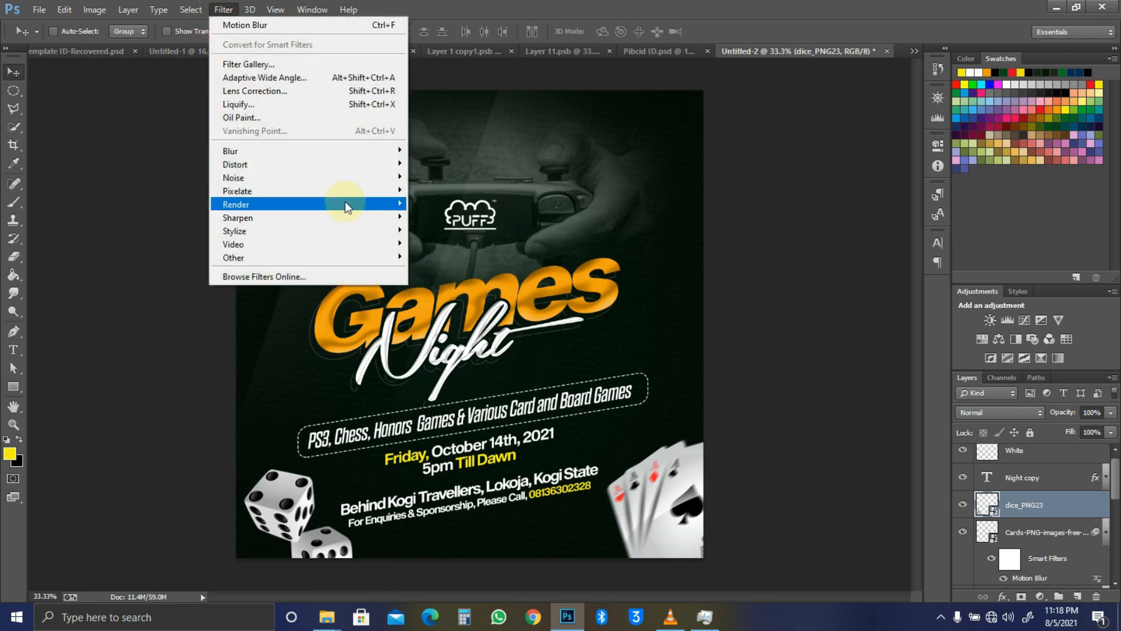
{"action": "mouse_move", "coordinate": [352, 178]}
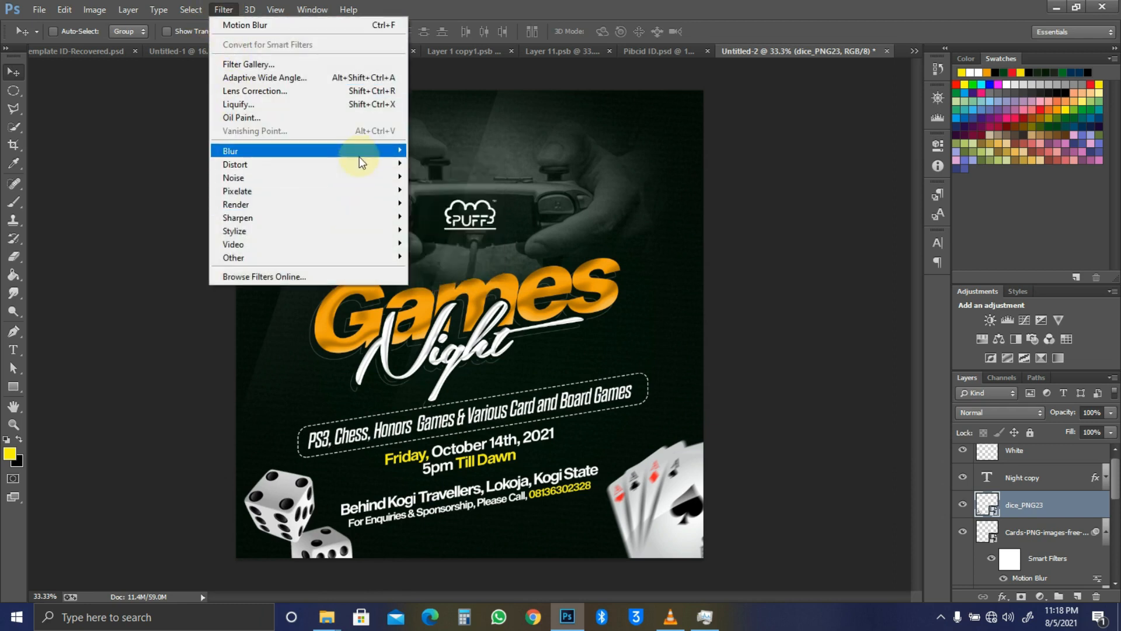
{"action": "mouse_move", "coordinate": [360, 152]}
{"action": "left_click", "coordinate": [458, 278]}
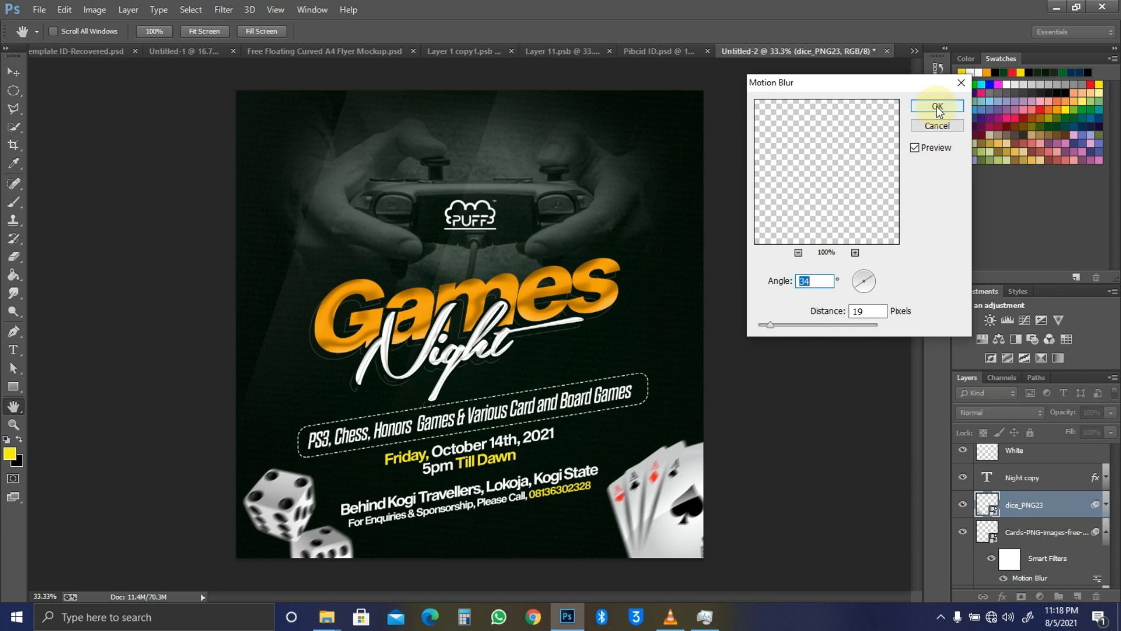
{"action": "key", "text": "Return"}
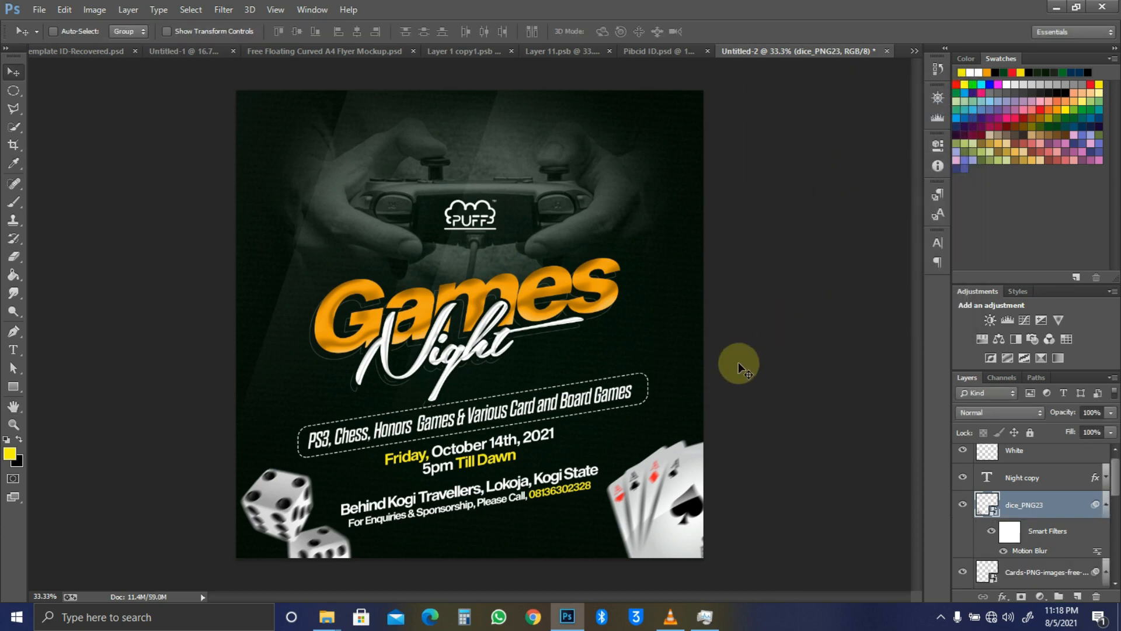
{"action": "left_click", "coordinate": [1039, 480]}
Step: Add a drop shadow to the dice layer at distance 77
{"action": "left_click", "coordinate": [1040, 503]}
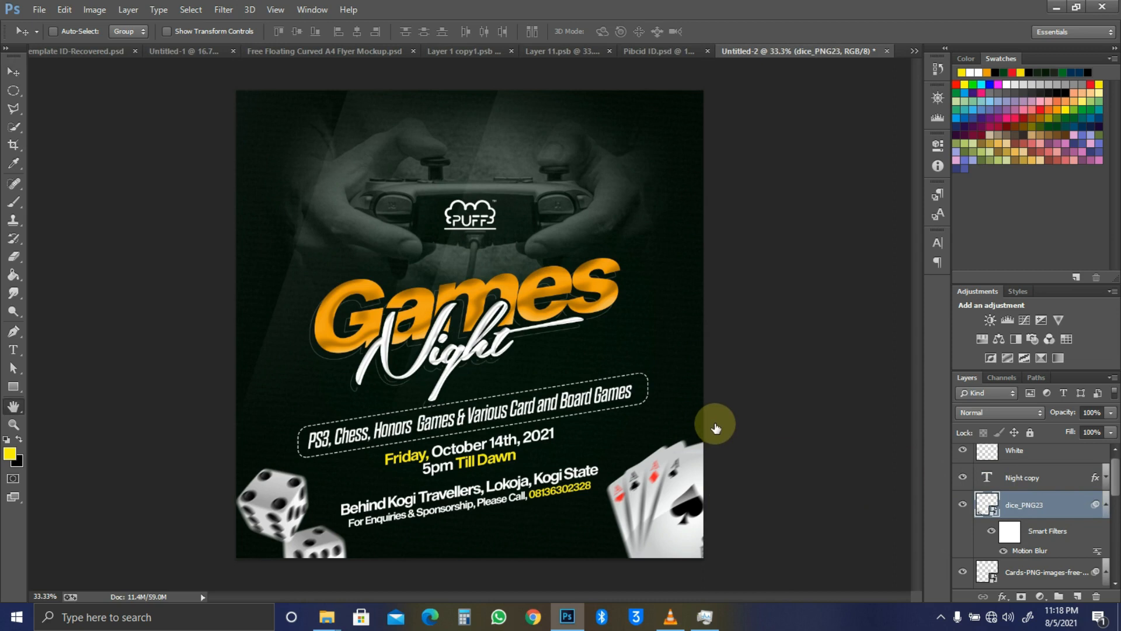
{"action": "left_click", "coordinate": [740, 328]}
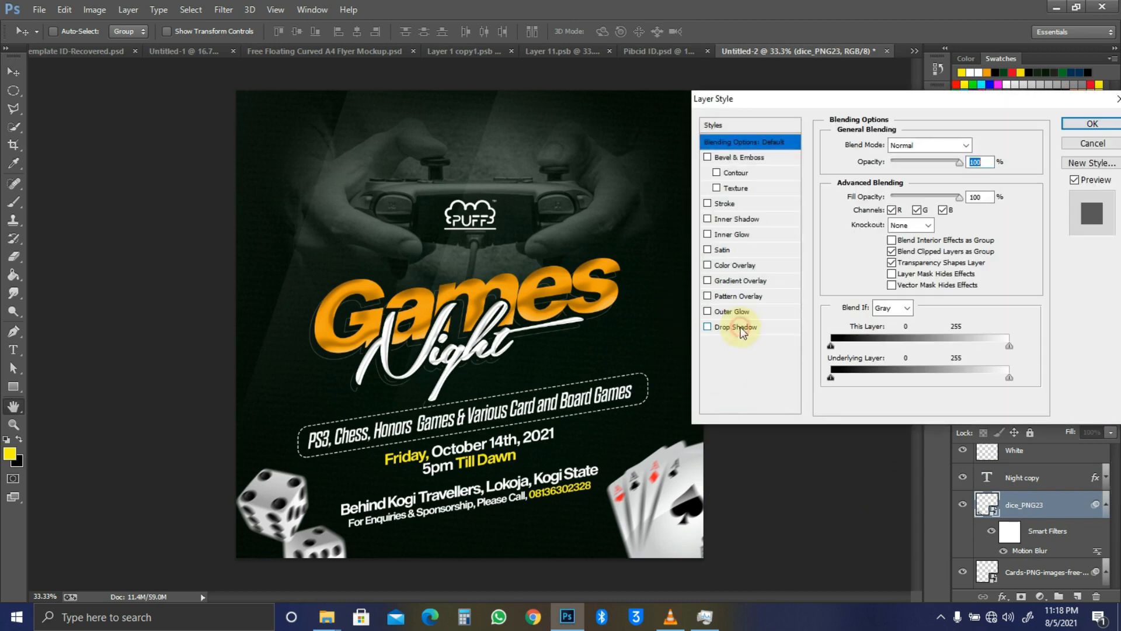
{"action": "left_click", "coordinate": [349, 432]}
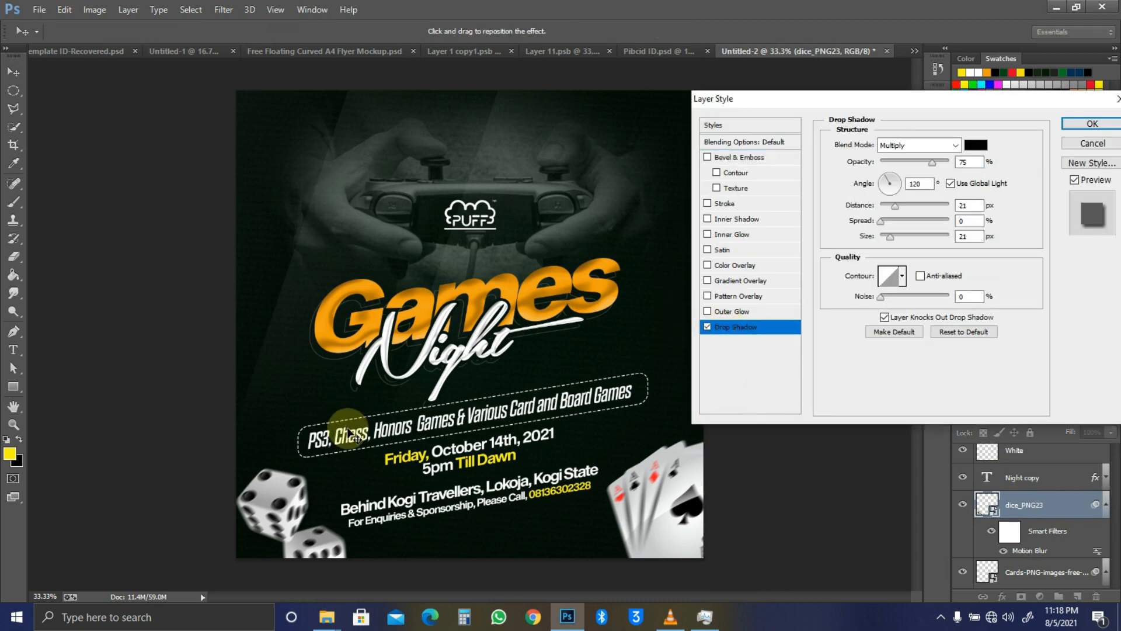
{"action": "left_click_drag", "start_coordinate": [337, 531], "coordinate": [343, 538]}
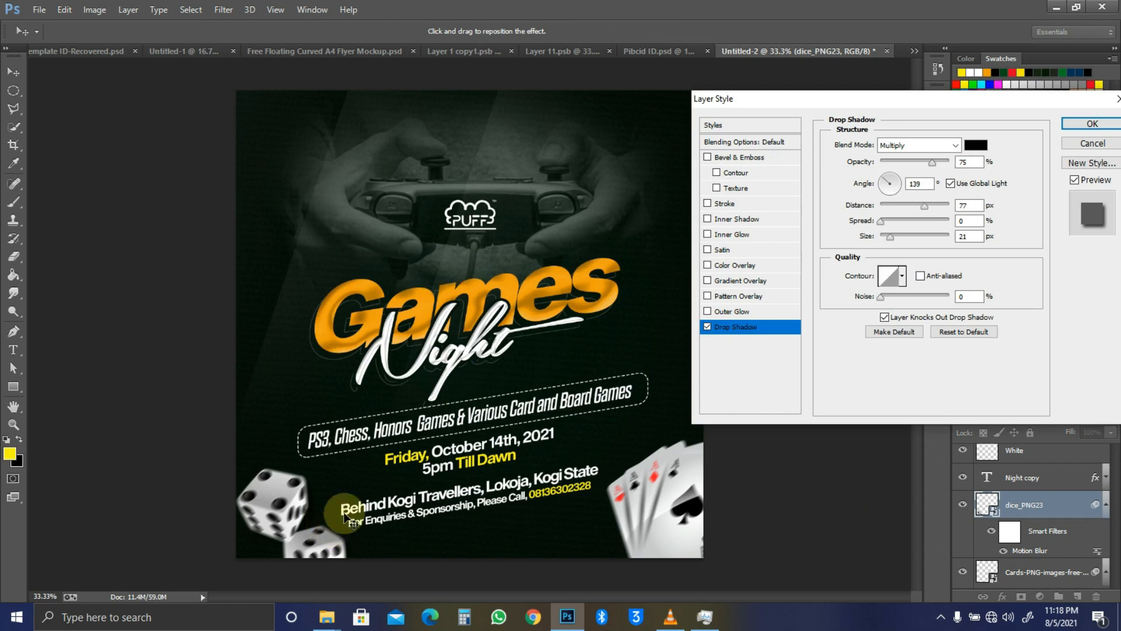
{"action": "left_click", "coordinate": [1095, 123]}
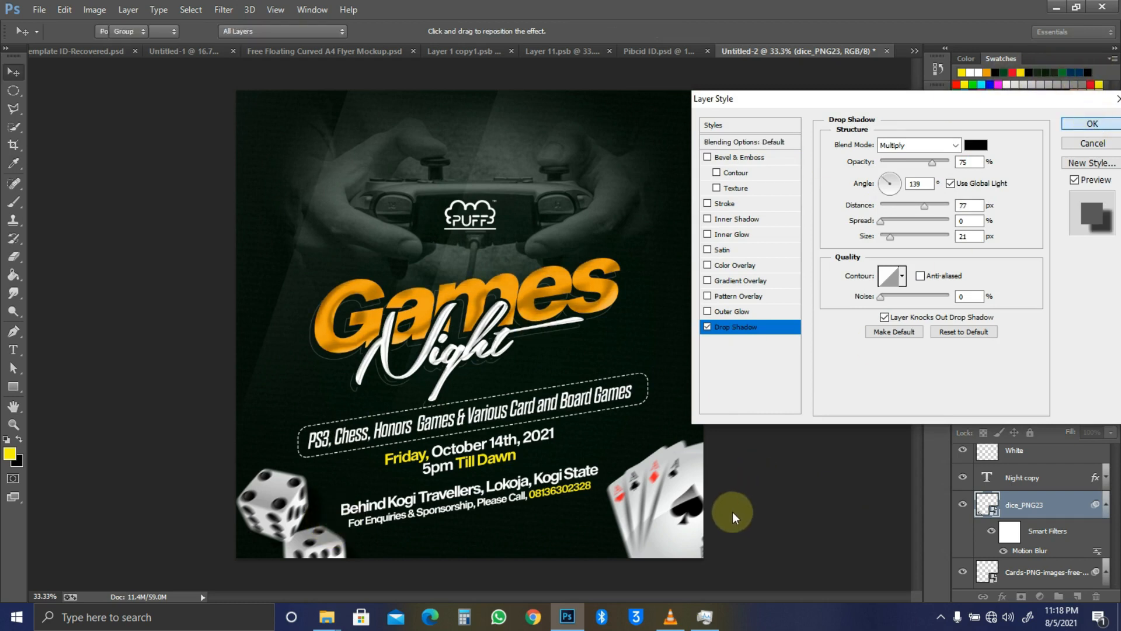
Step: Add a drop shadow to the playing cards at 44 px distance and 67°
{"action": "left_click", "coordinate": [672, 520], "text": "ctrl"}
{"action": "left_click", "coordinate": [1064, 535]}
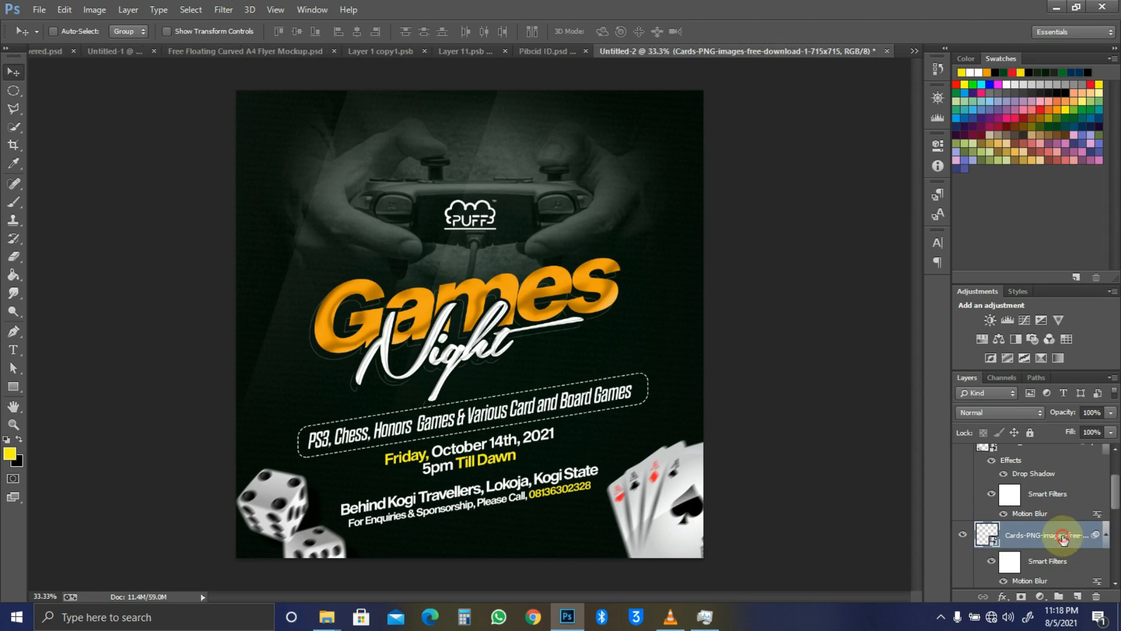
{"action": "left_click", "coordinate": [1063, 524]}
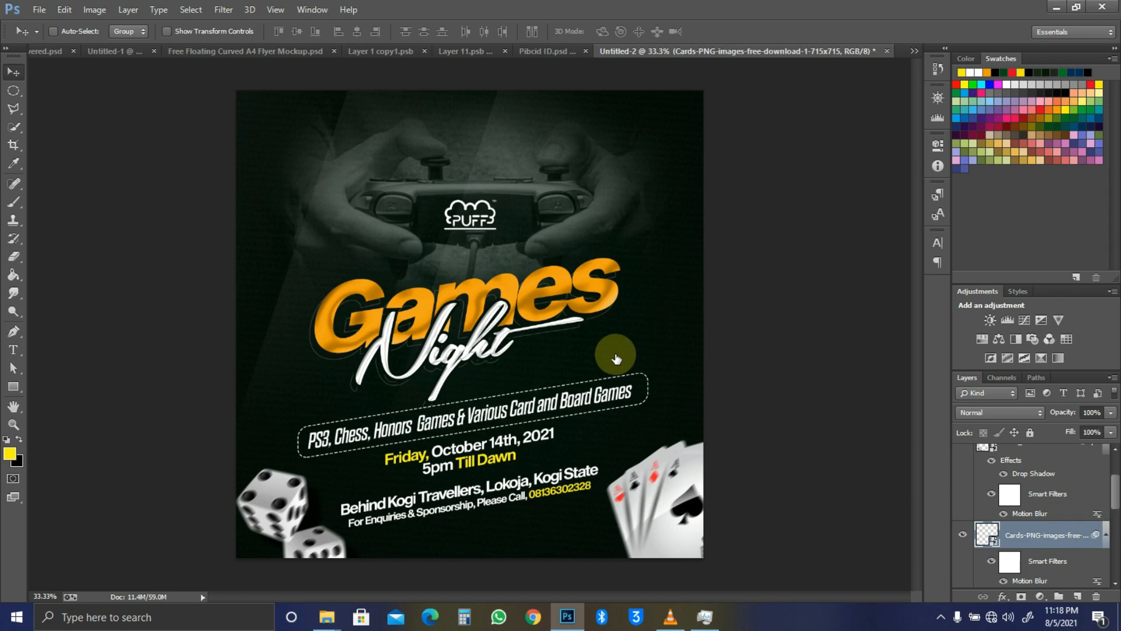
{"action": "double_click", "coordinate": [1065, 531]}
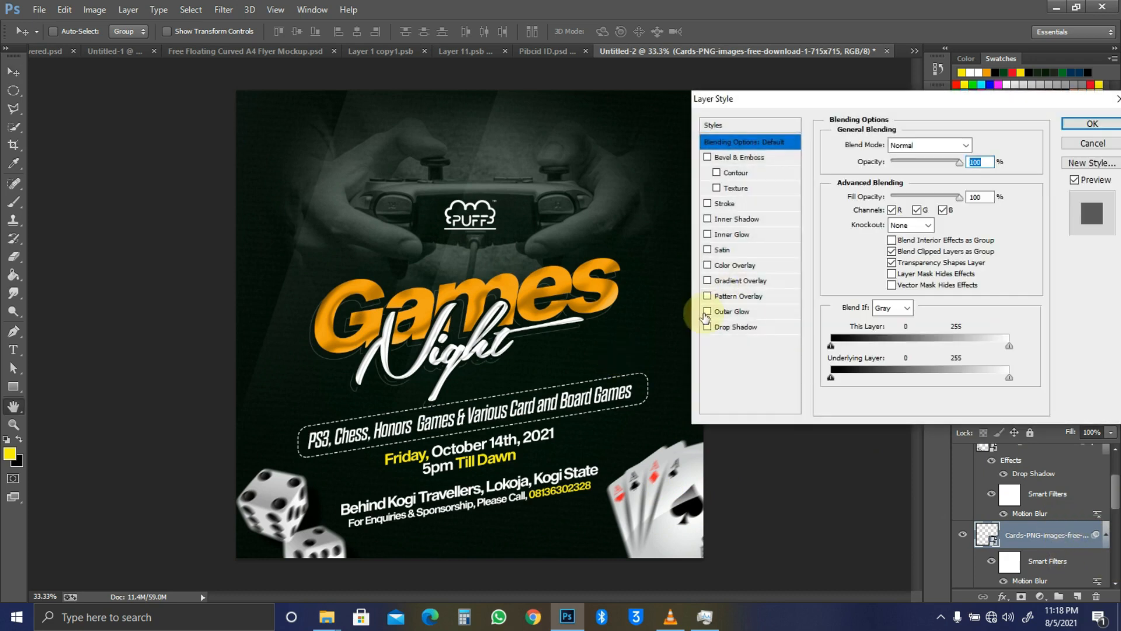
{"action": "left_click", "coordinate": [720, 328]}
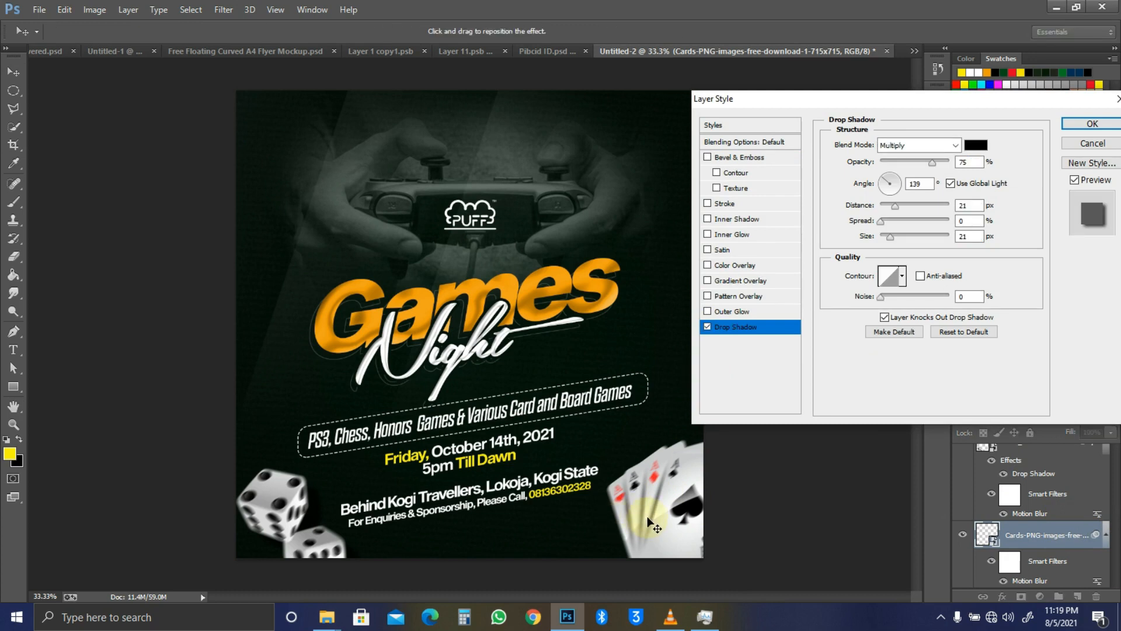
{"action": "left_click_drag", "start_coordinate": [644, 504], "coordinate": [643, 509]}
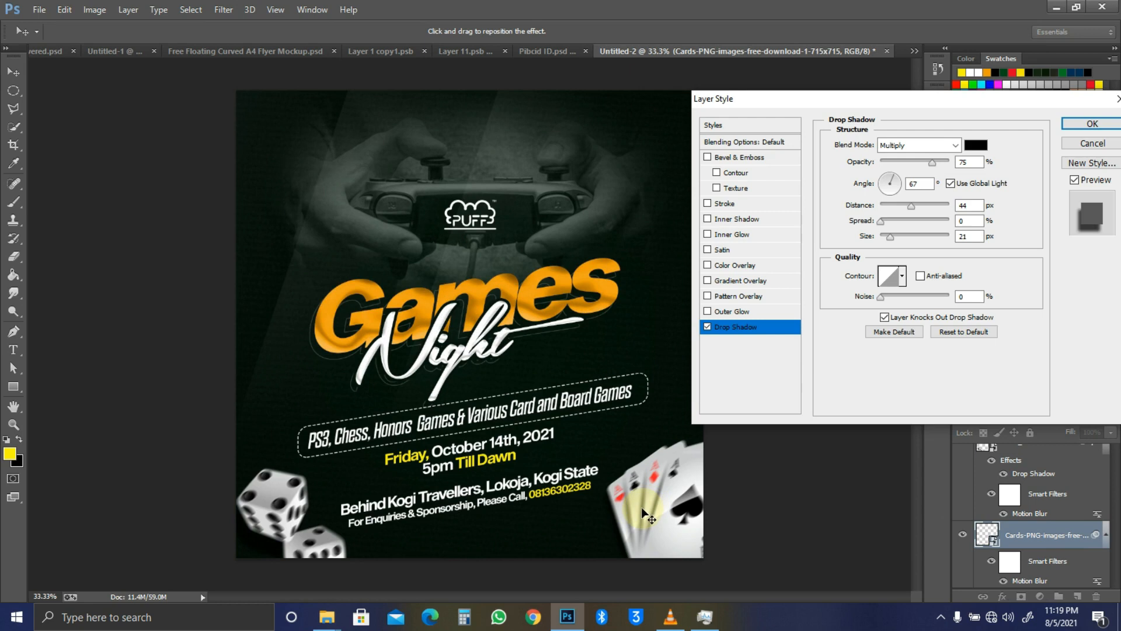
{"action": "left_click", "coordinate": [1085, 129]}
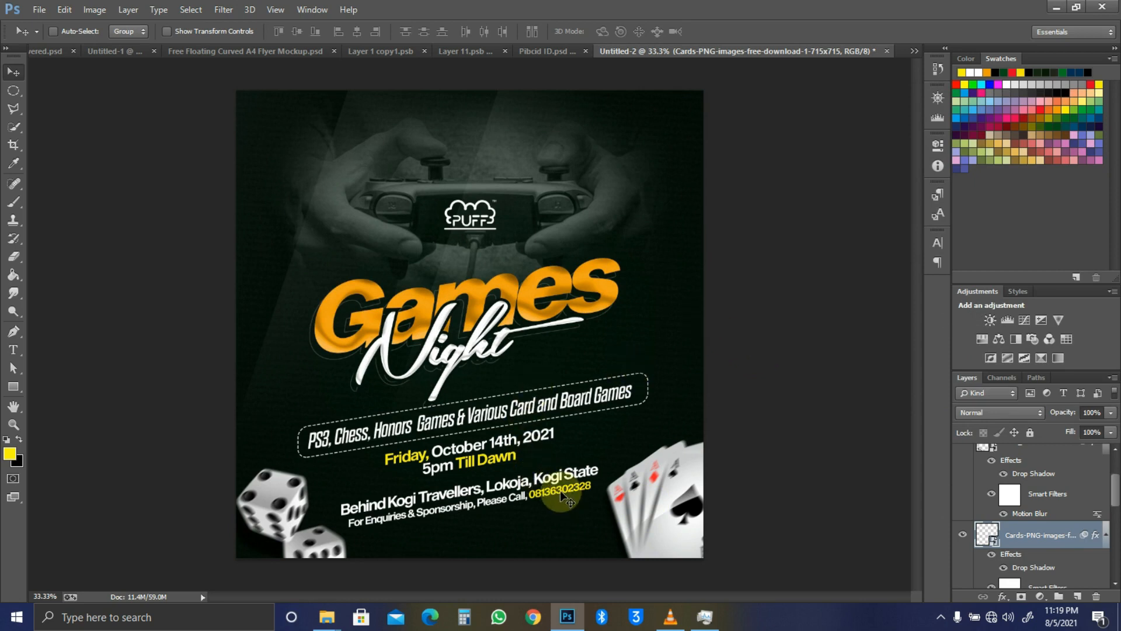
Step: Drag the pngwing.com (2).png chess king into the flyer and rotate it about 44 degrees
{"action": "key", "text": "alt+Tab"}
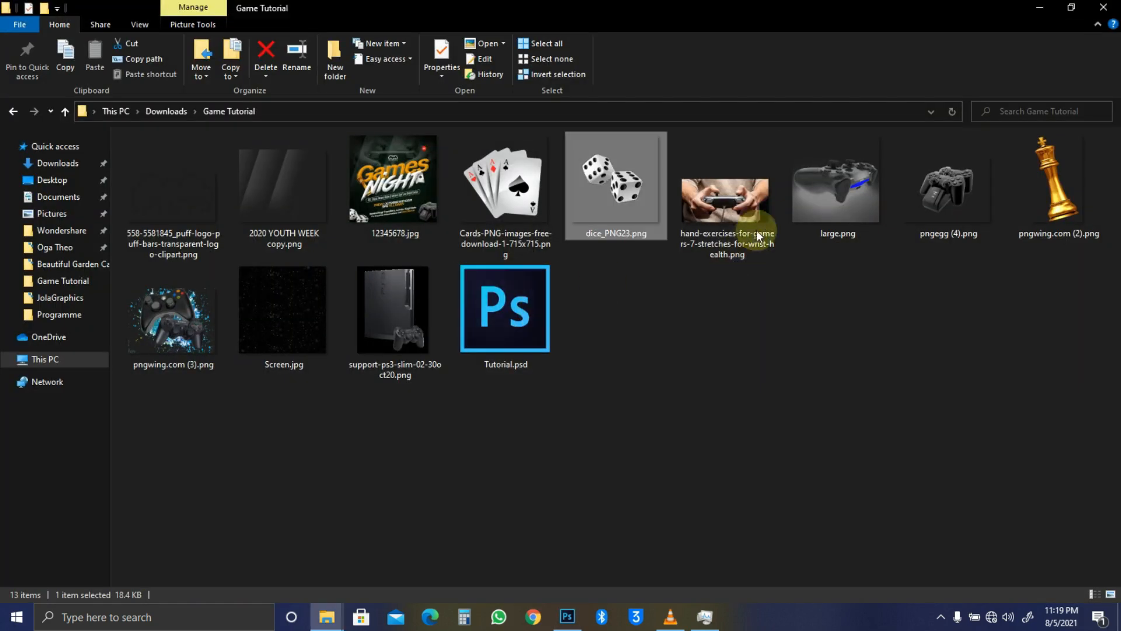
{"action": "key", "text": "alt+Tab"}
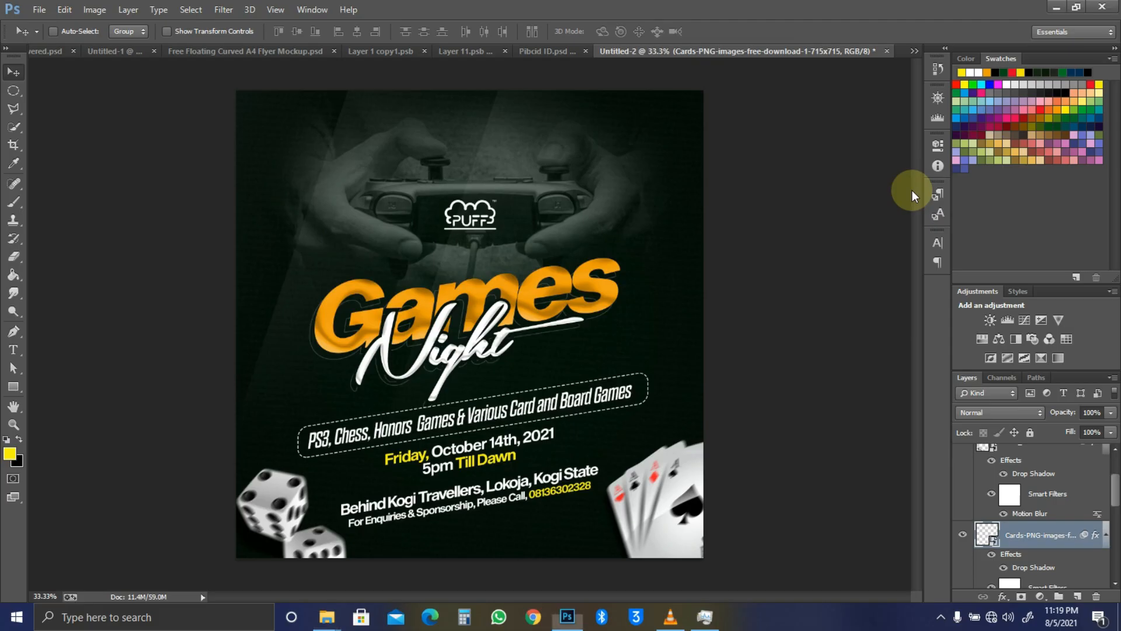
{"action": "key", "text": "alt+Tab"}
{"action": "left_click", "coordinate": [1068, 175]}
{"action": "left_click_drag", "start_coordinate": [1039, 263], "coordinate": [362, 438]}
{"action": "key", "text": "alt+Tab"}
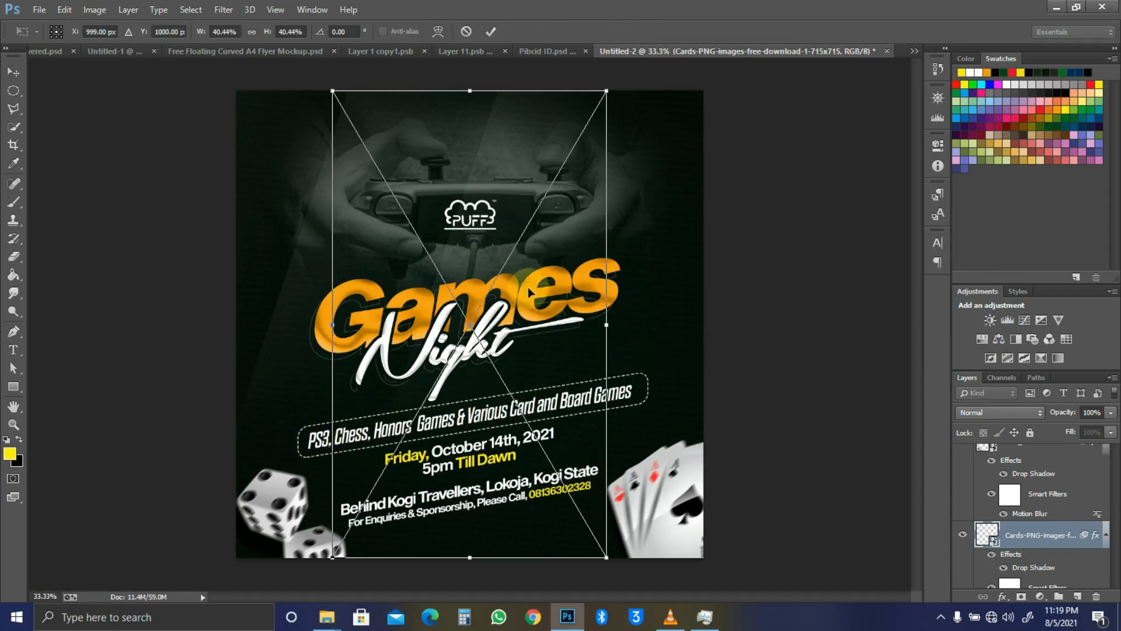
{"action": "left_click_drag", "start_coordinate": [648, 112], "coordinate": [549, 311]}
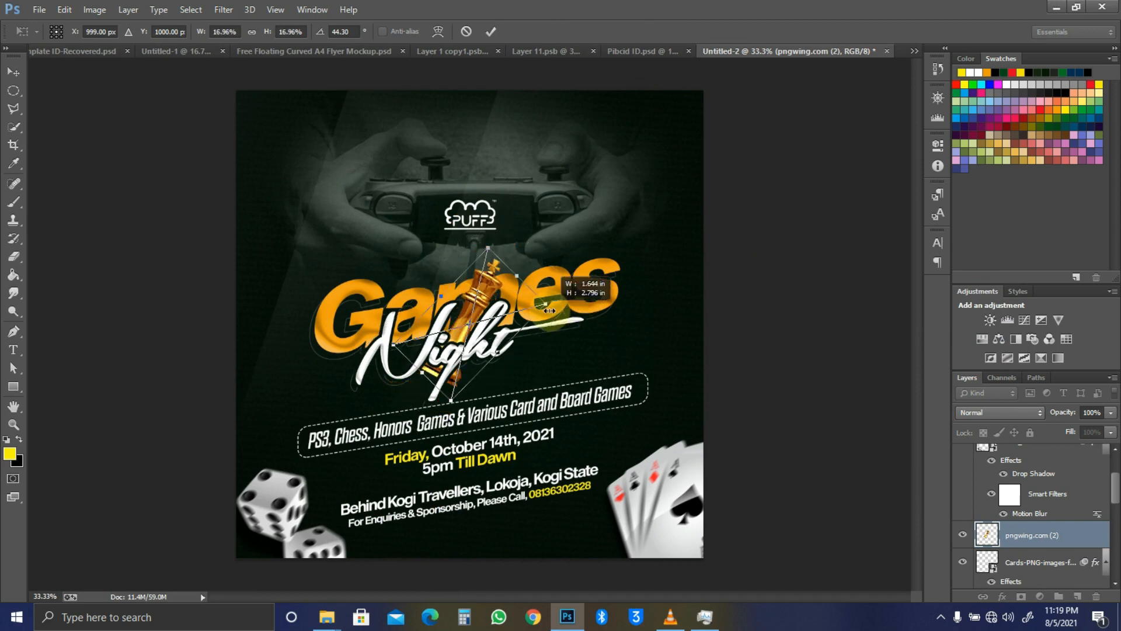
{"action": "key", "text": "Return"}
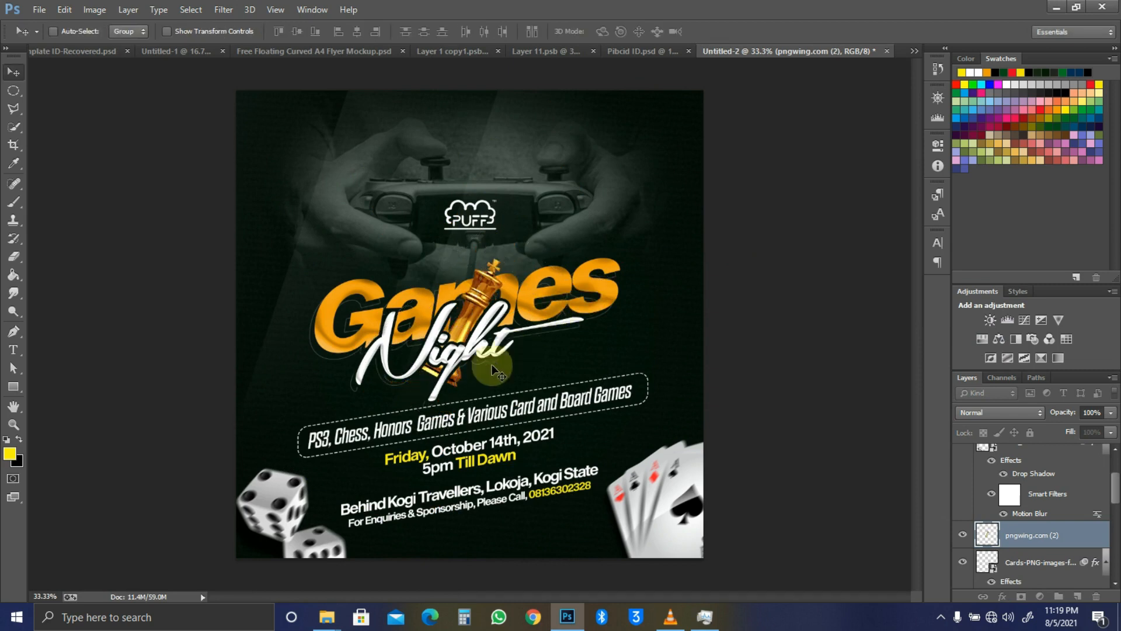
Step: Move the chess king onto the left of the Games title and tilt it further counter-clockwise
{"action": "left_click_drag", "start_coordinate": [502, 289], "coordinate": [372, 316]}
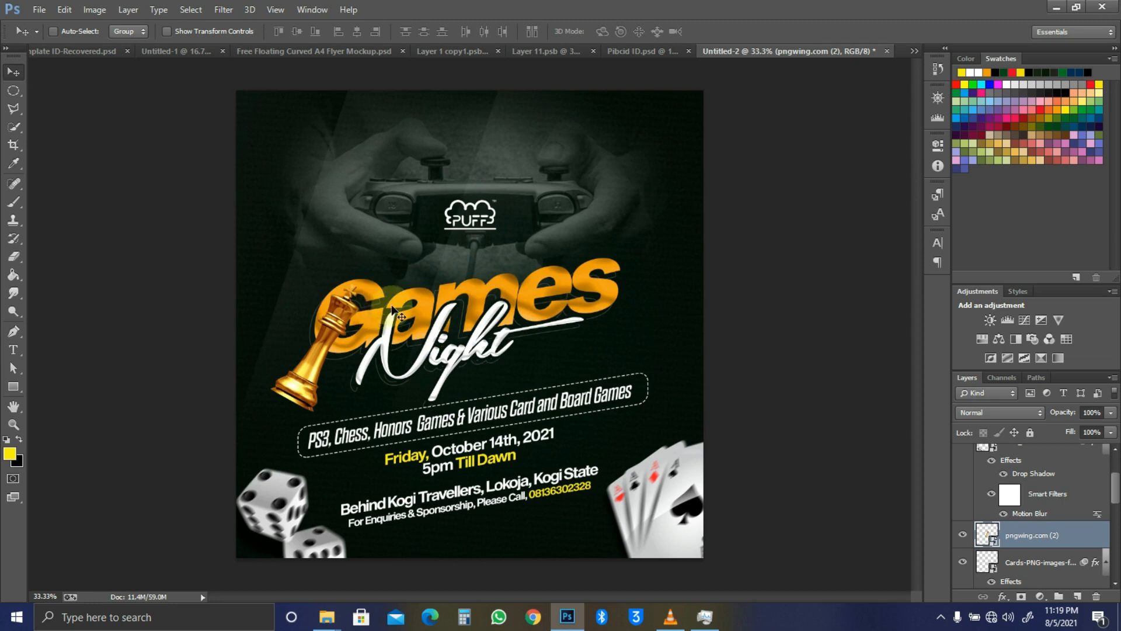
{"action": "key", "text": "ctrl+t"}
{"action": "left_click_drag", "start_coordinate": [359, 252], "coordinate": [219, 266]}
{"action": "left_click_drag", "start_coordinate": [342, 356], "coordinate": [355, 354]}
{"action": "left_click_drag", "start_coordinate": [519, 347], "coordinate": [417, 380]}
{"action": "key", "text": "Return"}
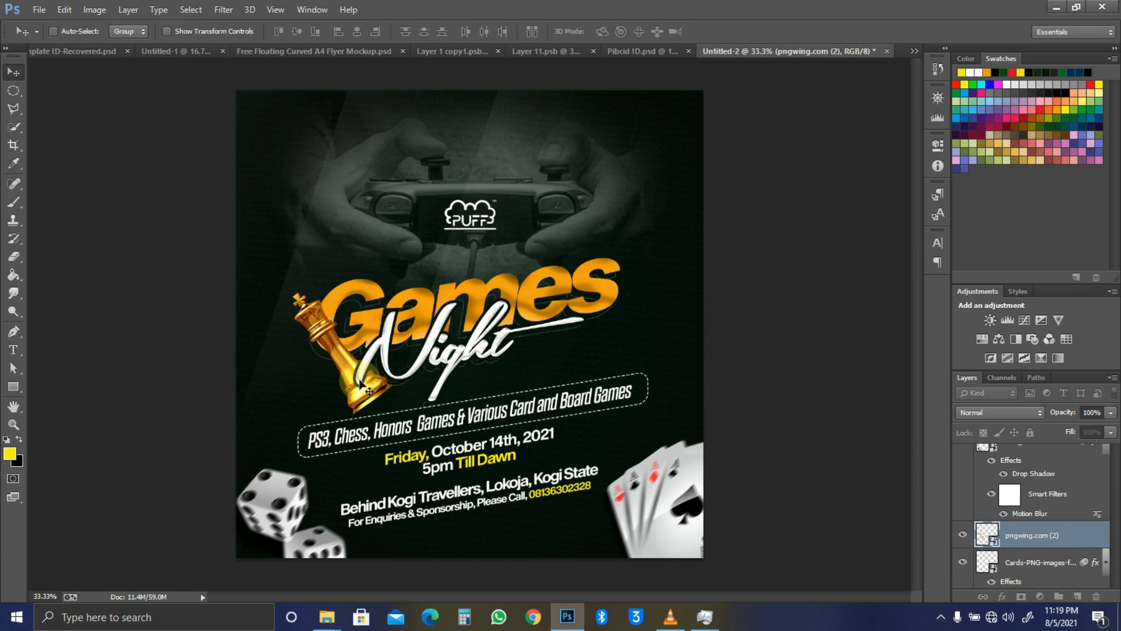
{"action": "left_click_drag", "start_coordinate": [349, 357], "coordinate": [354, 356]}
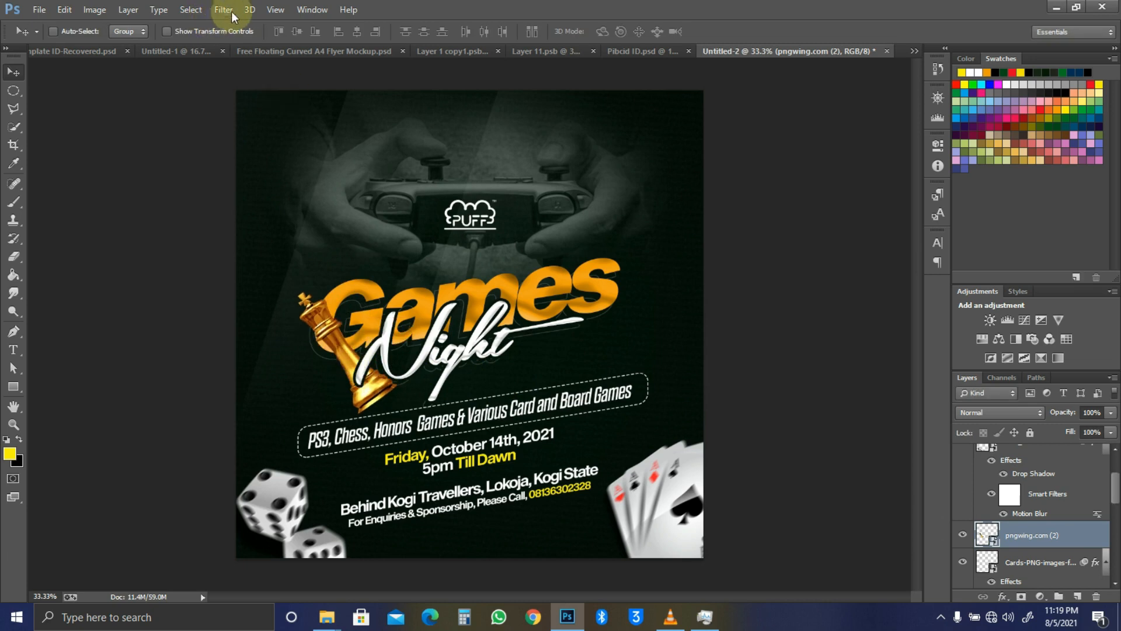
{"action": "left_click", "coordinate": [234, 11]}
Step: Give the chess king layer a Motion Blur filter at angle 34, distance 27
{"action": "mouse_move", "coordinate": [321, 152]}
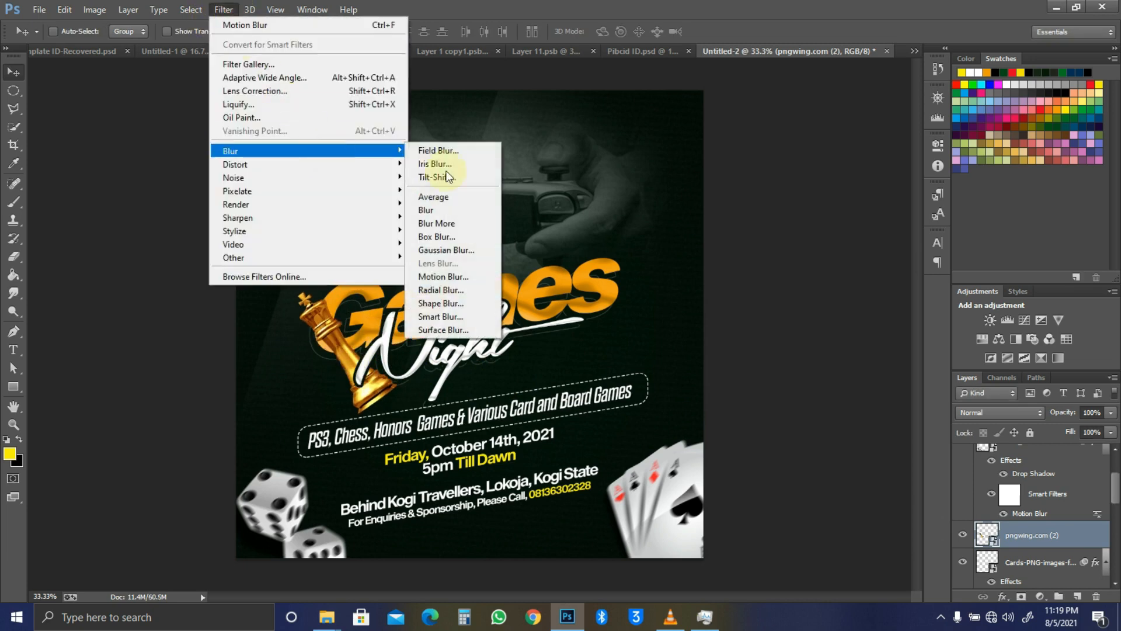
{"action": "left_click", "coordinate": [458, 279]}
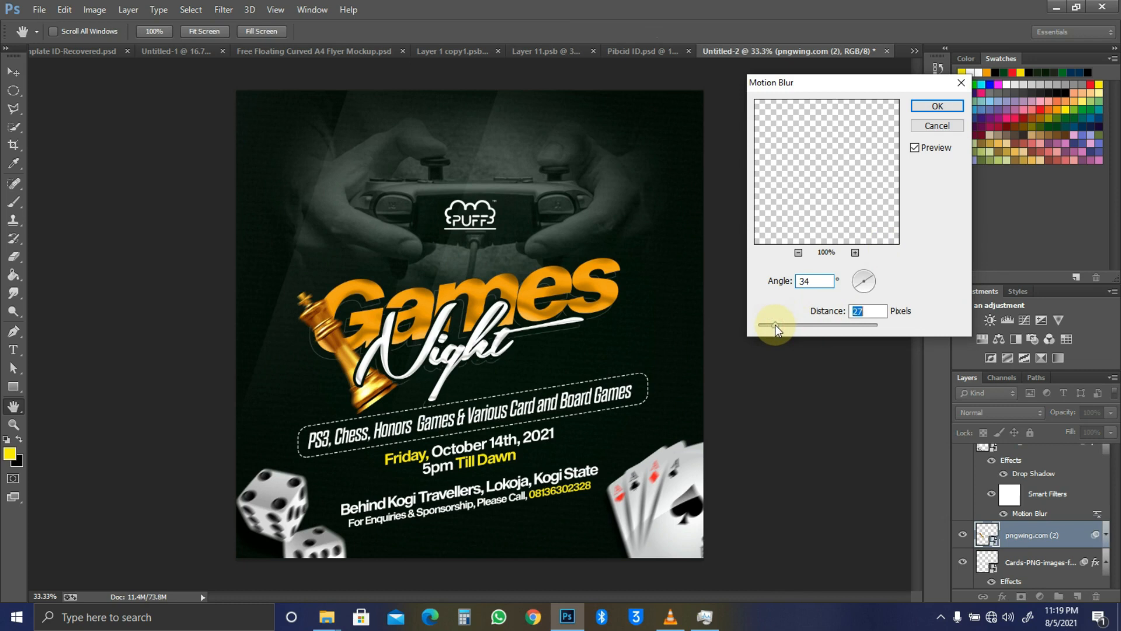
{"action": "left_click", "coordinate": [936, 106]}
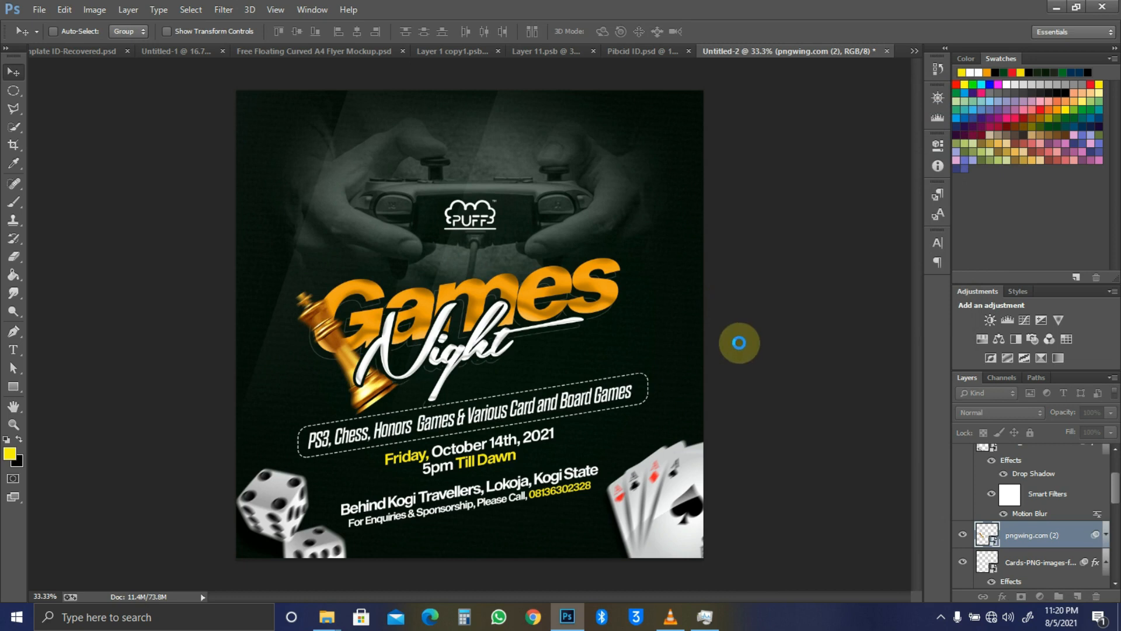
{"action": "key", "text": "alt+Tab"}
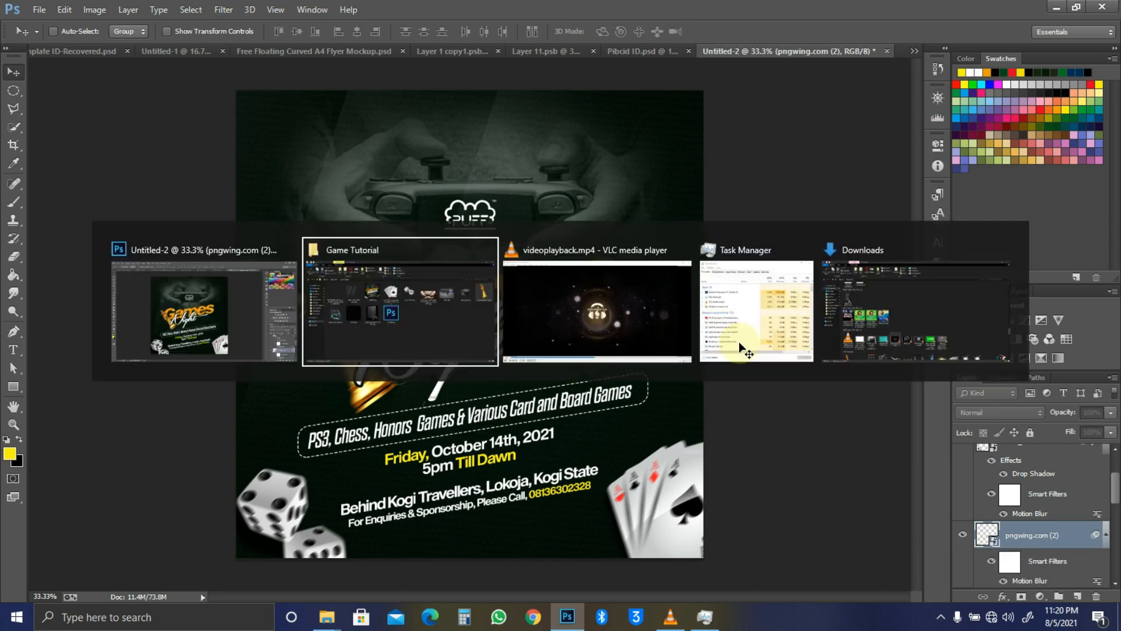
Step: Drag the controller image into the flyer, scale it to about 17%, and set it beside Games
{"action": "left_click_drag", "start_coordinate": [192, 319], "coordinate": [706, 243]}
{"action": "key", "text": "alt+Tab"}
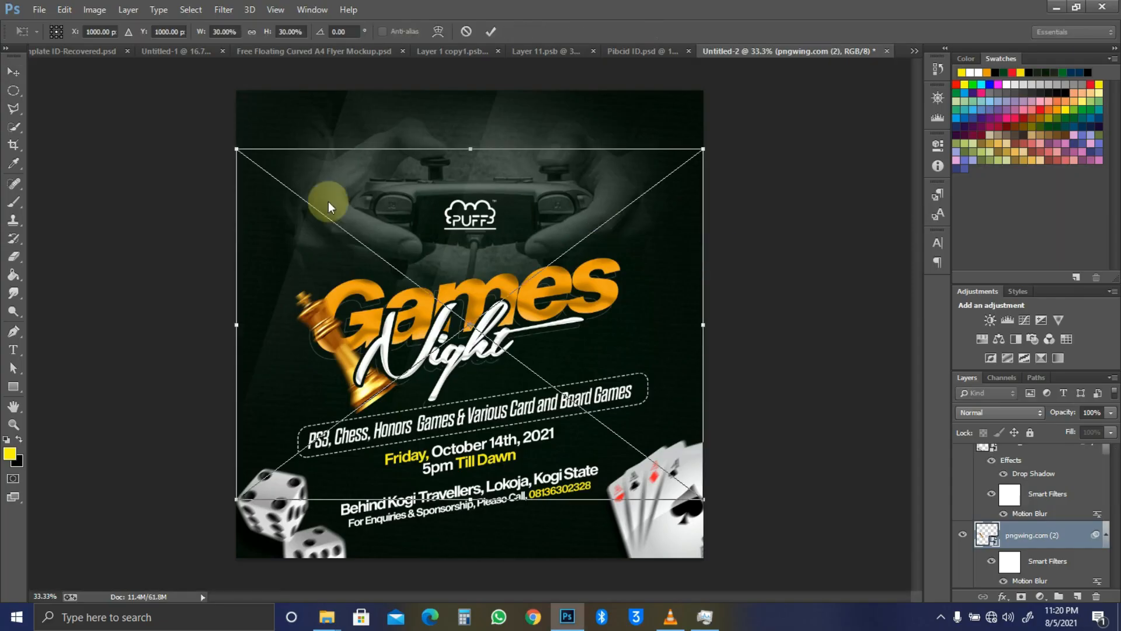
{"action": "left_click_drag", "start_coordinate": [233, 145], "coordinate": [629, 407]}
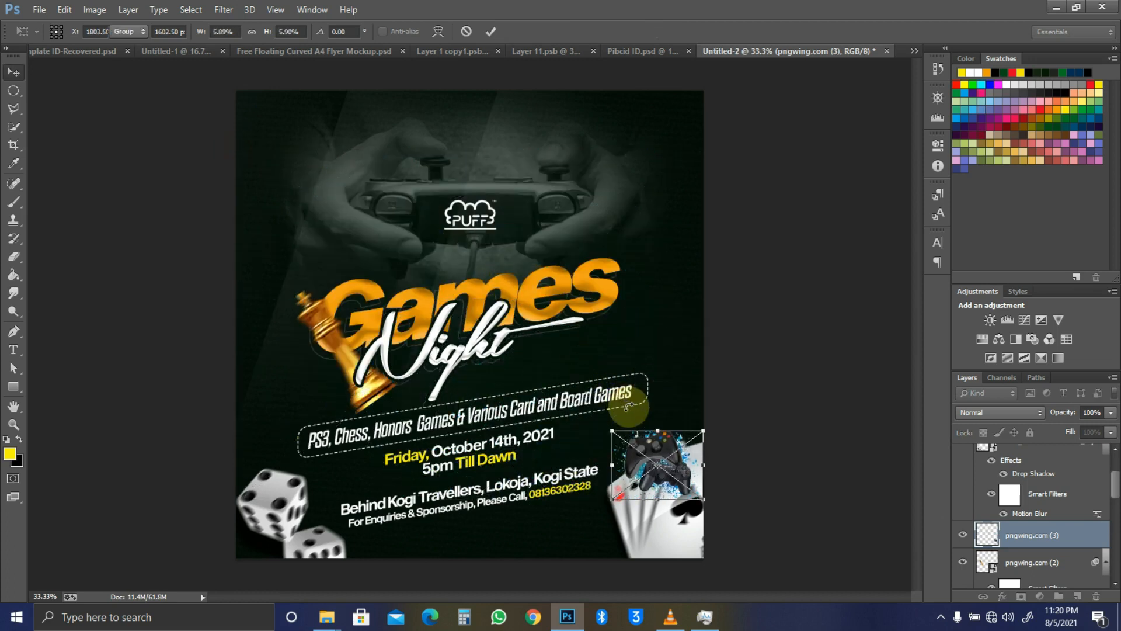
{"action": "key", "text": "Return"}
{"action": "left_click_drag", "start_coordinate": [683, 468], "coordinate": [666, 338]}
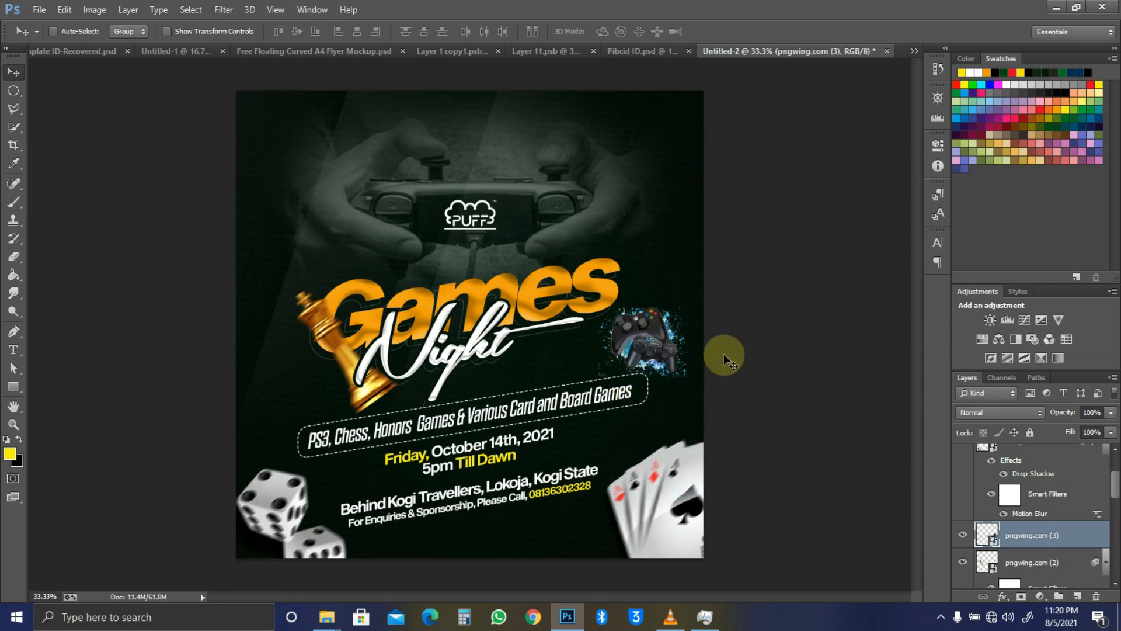
Step: Rescale the pngegg (4) controllers to about 14% and move them up beside the Games title
{"action": "key", "text": "alt+Tab"}
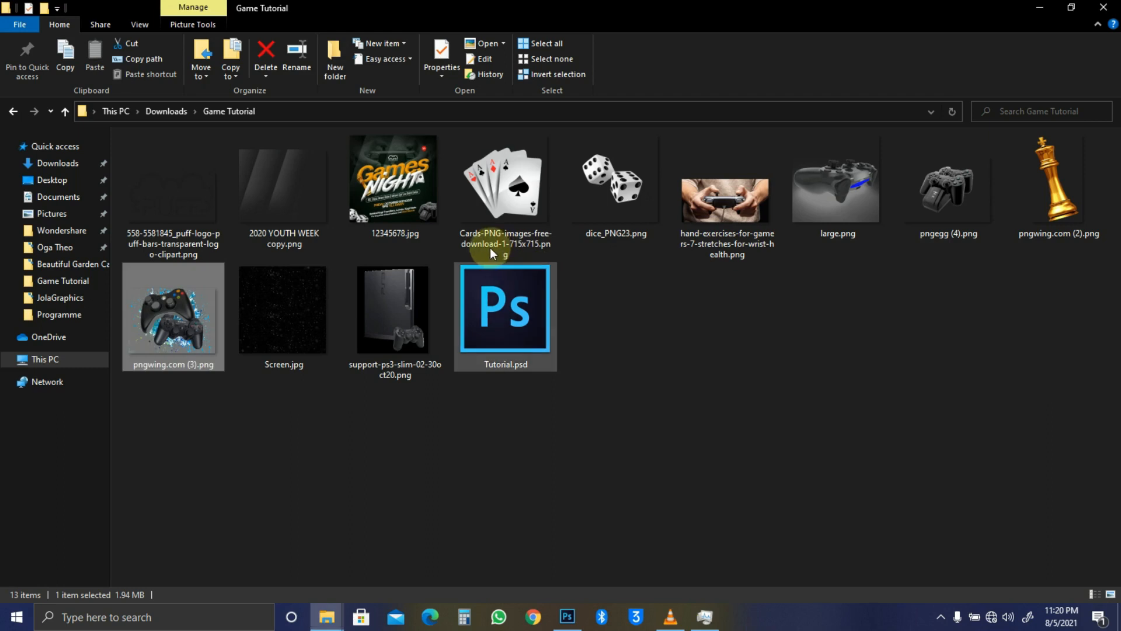
{"action": "left_click", "coordinate": [912, 225]}
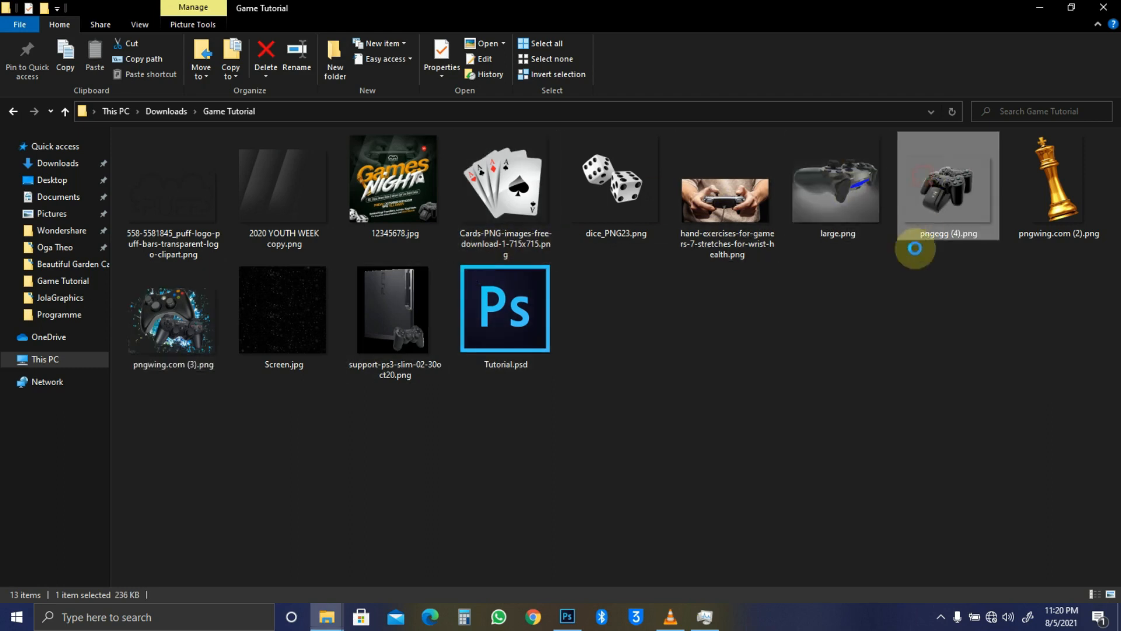
{"action": "key", "text": "alt+Tab"}
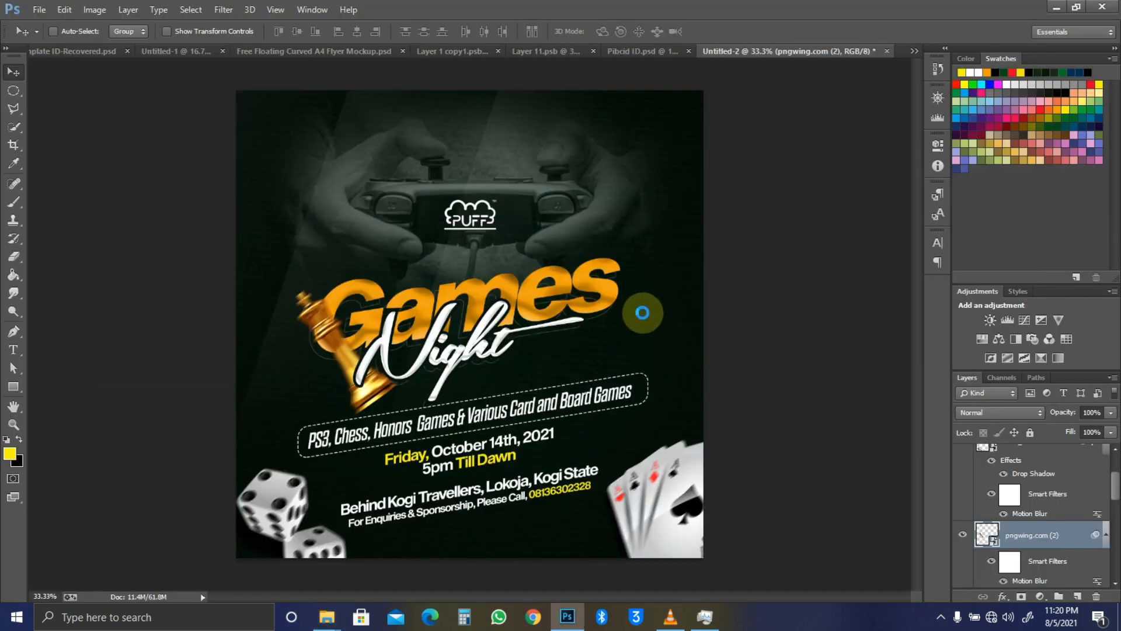
{"action": "key", "text": "ctrl+t"}
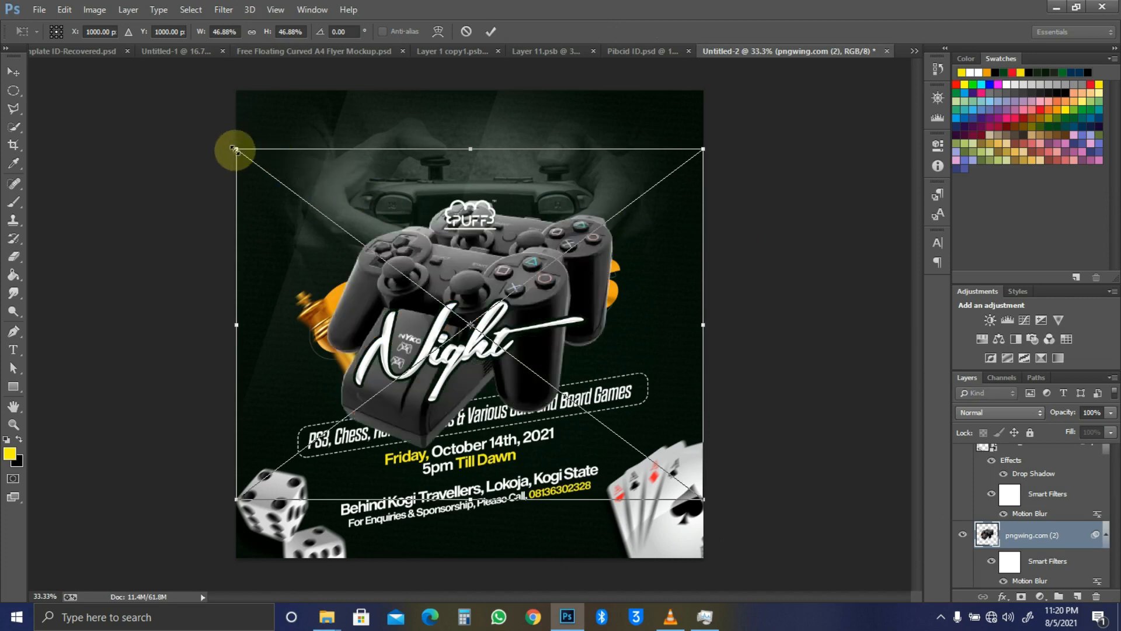
{"action": "left_click_drag", "start_coordinate": [449, 261], "coordinate": [596, 353]}
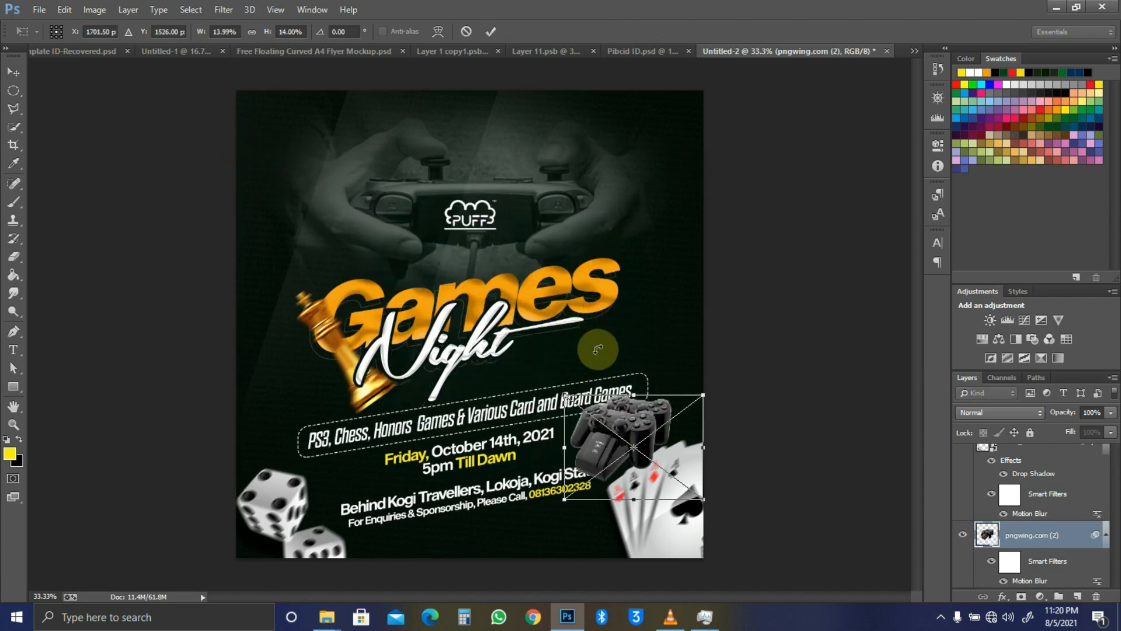
{"action": "left_click_drag", "start_coordinate": [637, 431], "coordinate": [654, 315]}
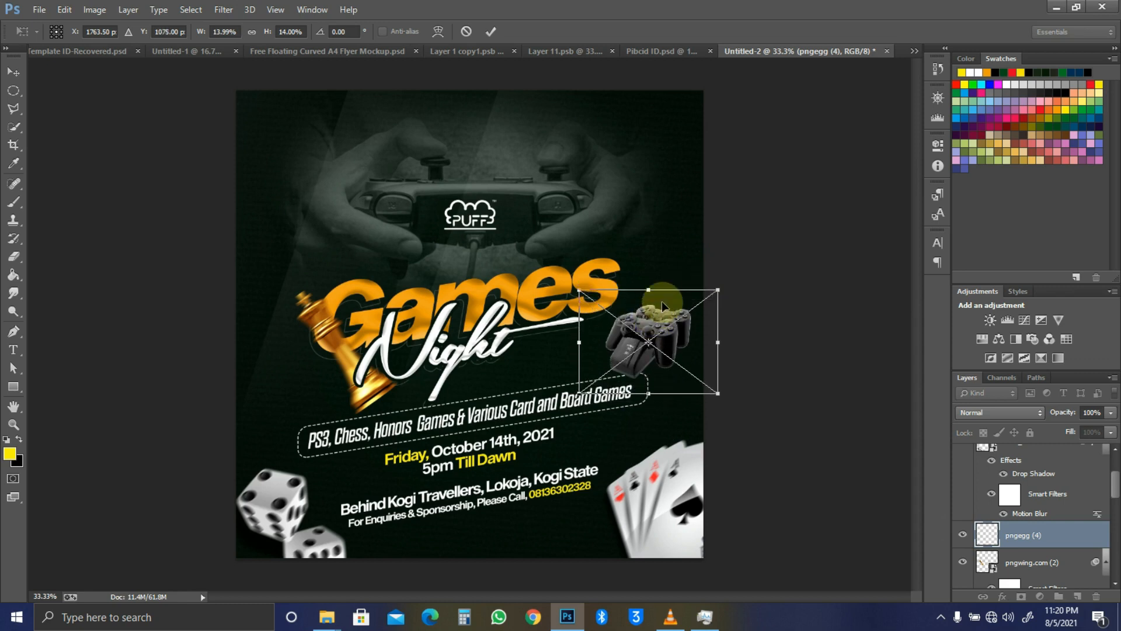
{"action": "key", "text": "Return"}
Step: Nudge the controllers down-right, shrink them slightly more, and drag the Motion Blur filter onto them
{"action": "key", "text": "ctrl+minus"}
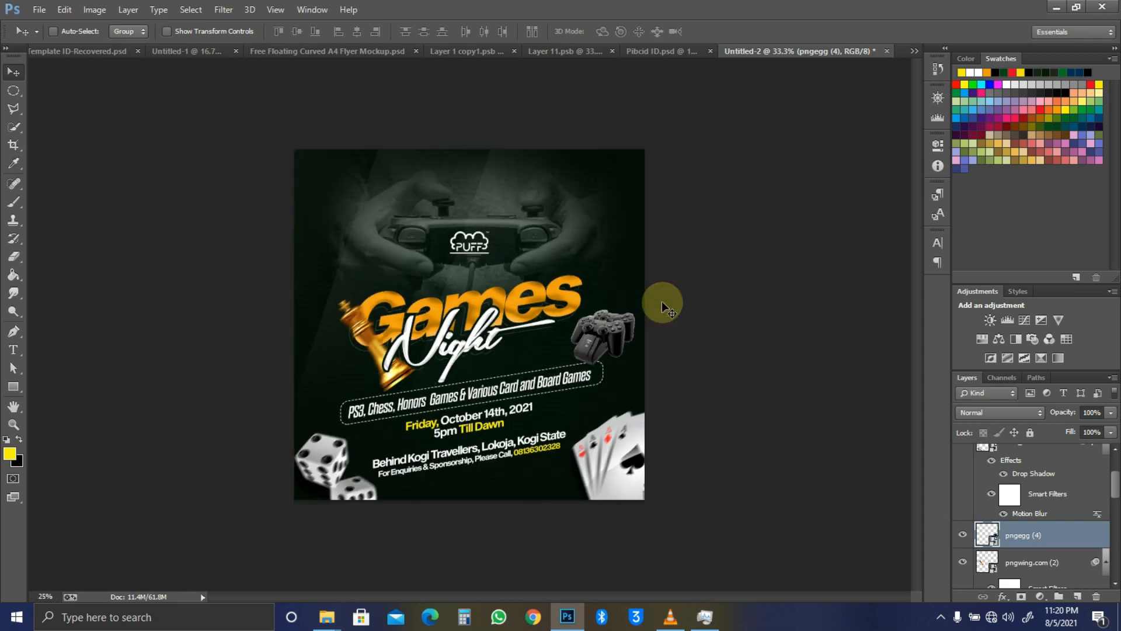
{"action": "key", "text": "ctrl+plus"}
{"action": "key", "text": "shift+Down"}
{"action": "key", "text": "shift+Right"}
{"action": "key", "text": "shift+Down"}
{"action": "key", "text": "Down"}
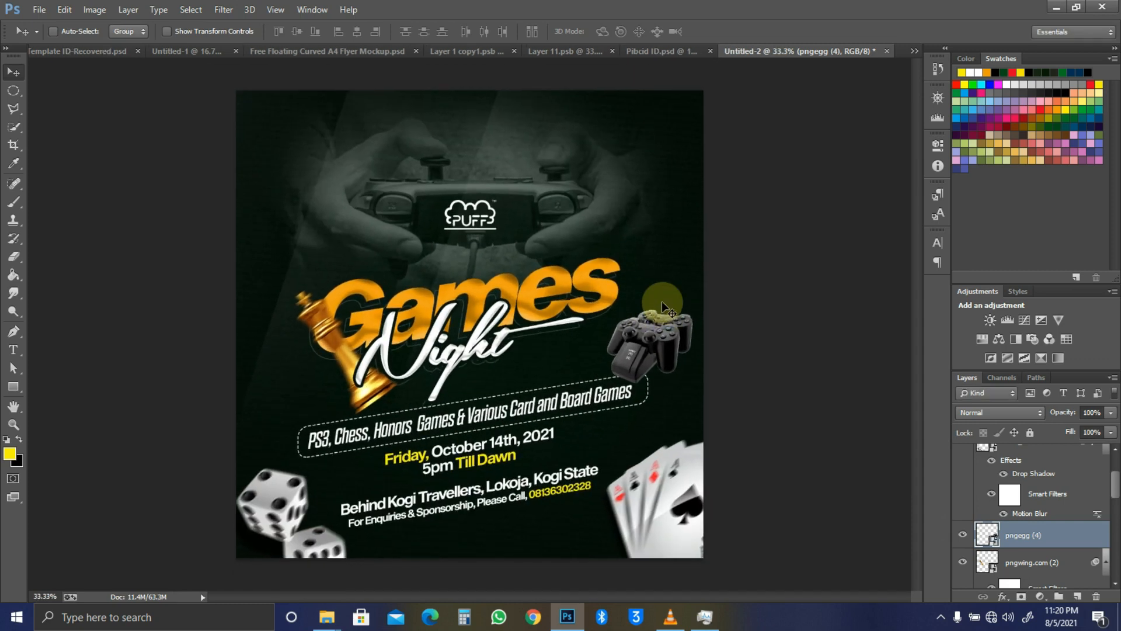
{"action": "key", "text": "ctrl+t"}
{"action": "left_click_drag", "start_coordinate": [718, 294], "coordinate": [700, 299]}
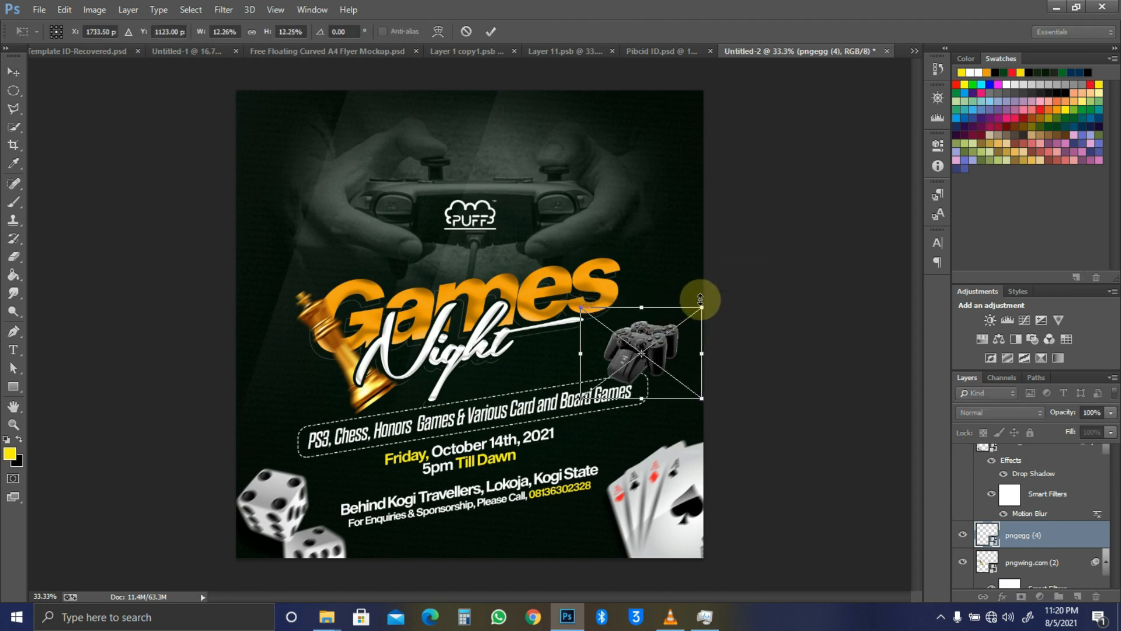
{"action": "key", "text": "Return"}
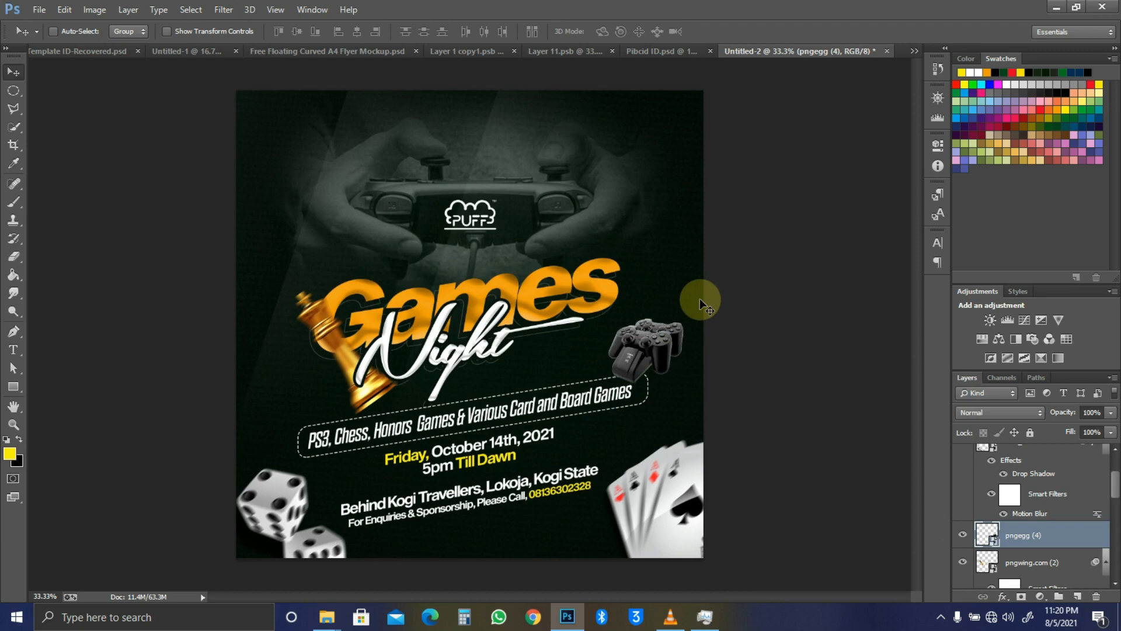
{"action": "scroll", "coordinate": [1067, 551], "scroll_direction": "down", "scroll_amount": 2}
{"action": "left_click_drag", "start_coordinate": [1067, 550], "coordinate": [1033, 481]}
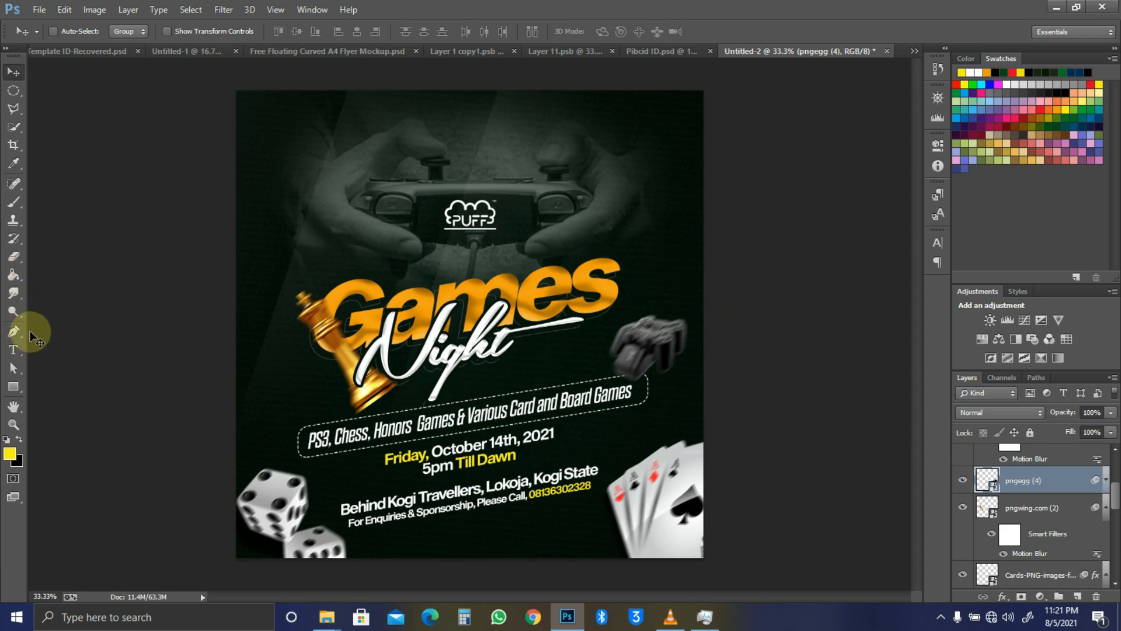
{"action": "key", "text": "u"}
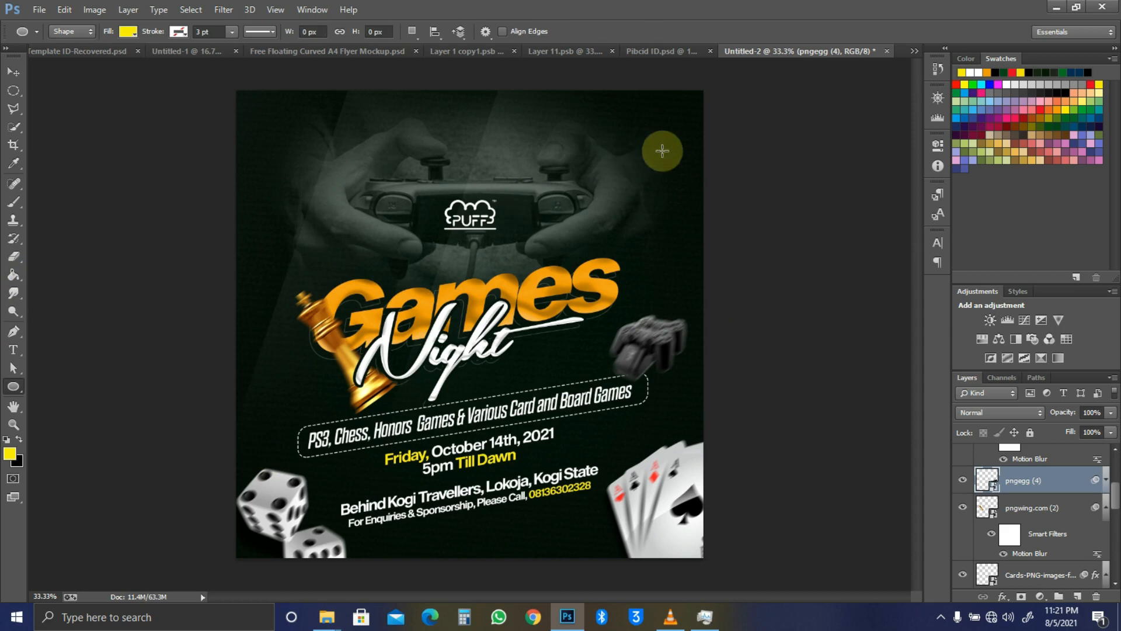
Step: Draw a small ellipse and position it near the flyer's top-right corner
{"action": "left_click_drag", "start_coordinate": [634, 135], "coordinate": [654, 153]}
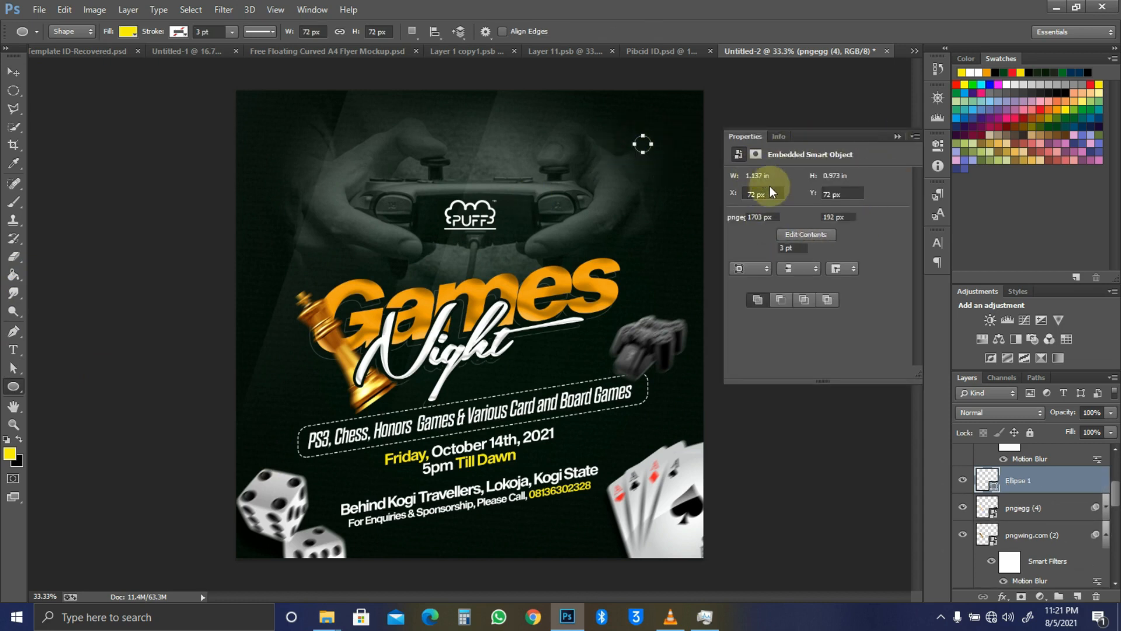
{"action": "left_click", "coordinate": [738, 247]}
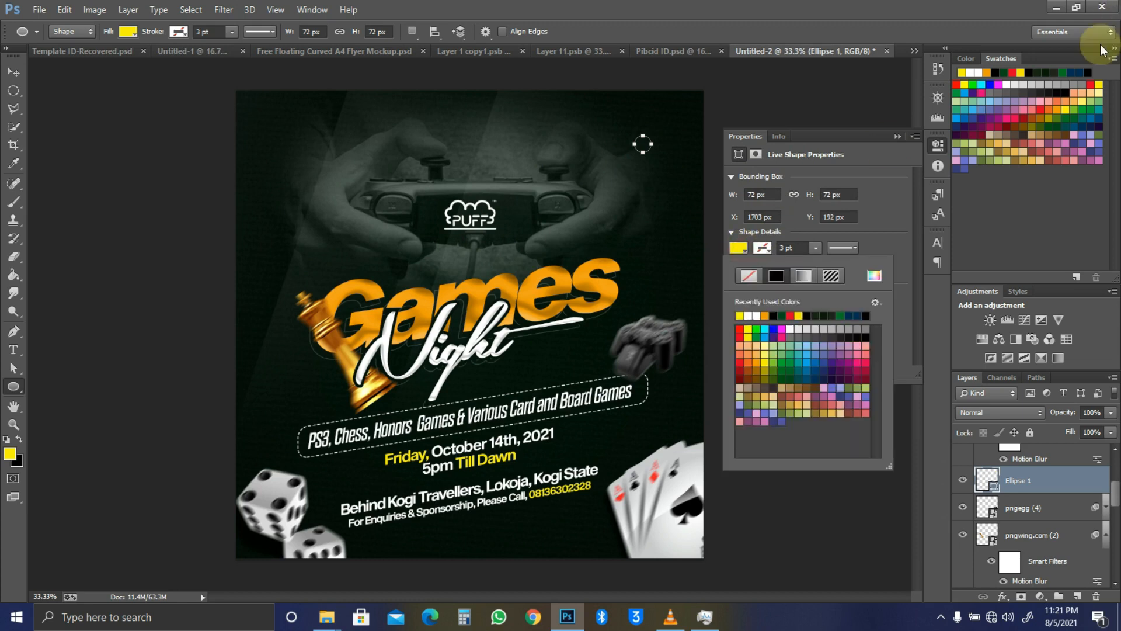
{"action": "left_click", "coordinate": [1091, 85]}
{"action": "left_click", "coordinate": [898, 137]}
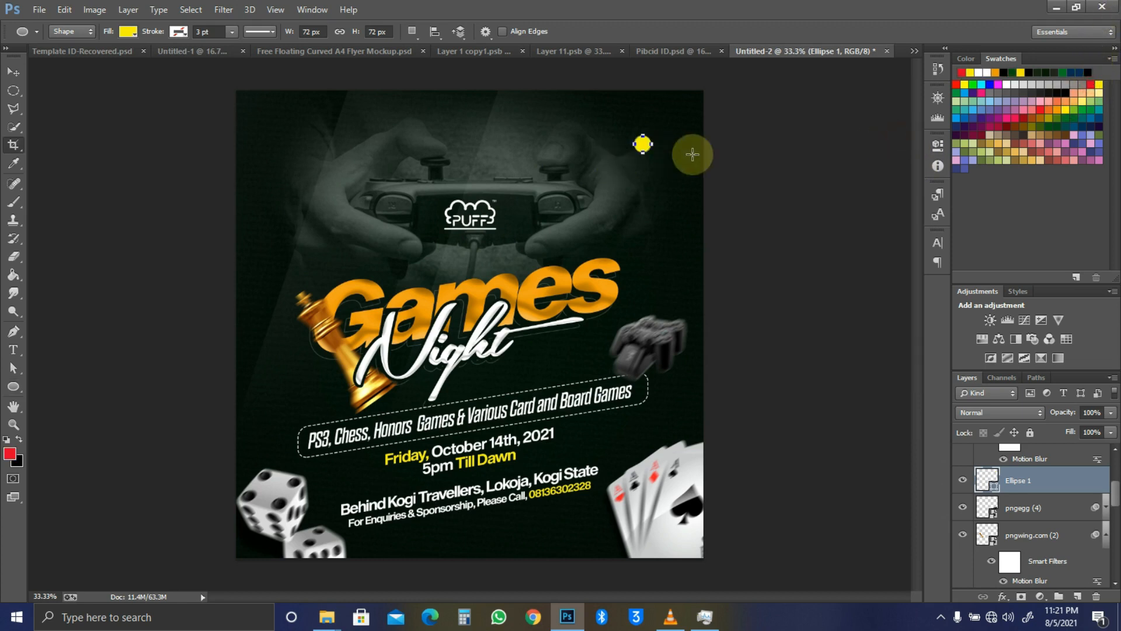
{"action": "key", "text": "c"}
{"action": "key", "text": "v"}
{"action": "left_click_drag", "start_coordinate": [585, 170], "coordinate": [674, 166]}
Step: Recolour the circle red, enlarge it to about 142%, and copy the venue line near the top
{"action": "double_click", "coordinate": [988, 483]}
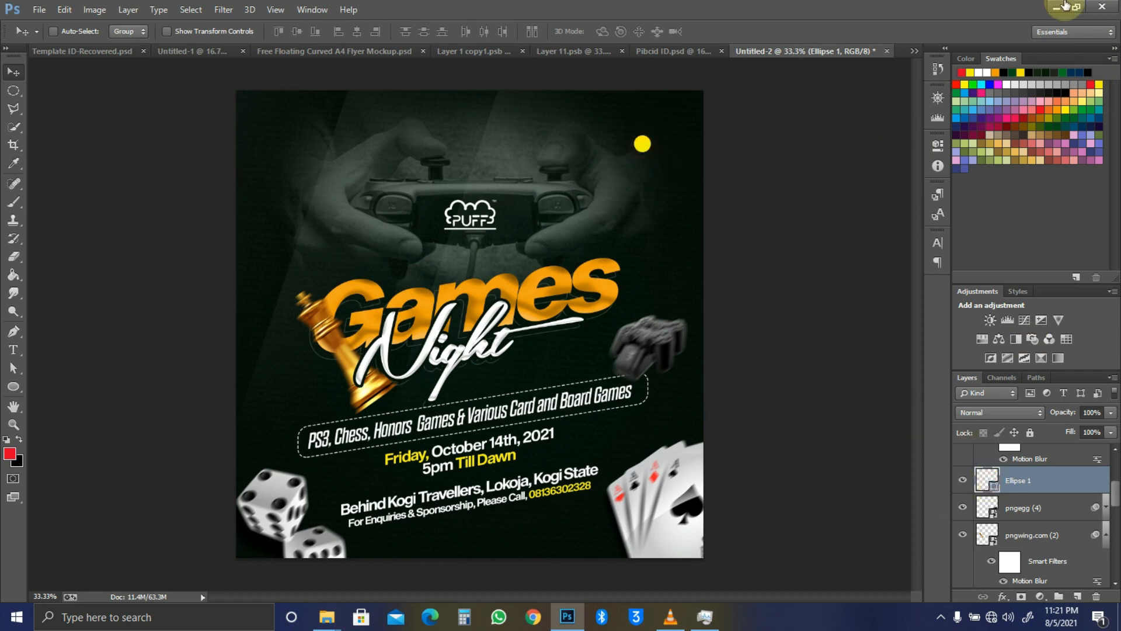
{"action": "left_click", "coordinate": [1092, 85]}
{"action": "left_click", "coordinate": [1044, 195]}
{"action": "left_click", "coordinate": [1043, 195]}
{"action": "left_click", "coordinate": [699, 232]}
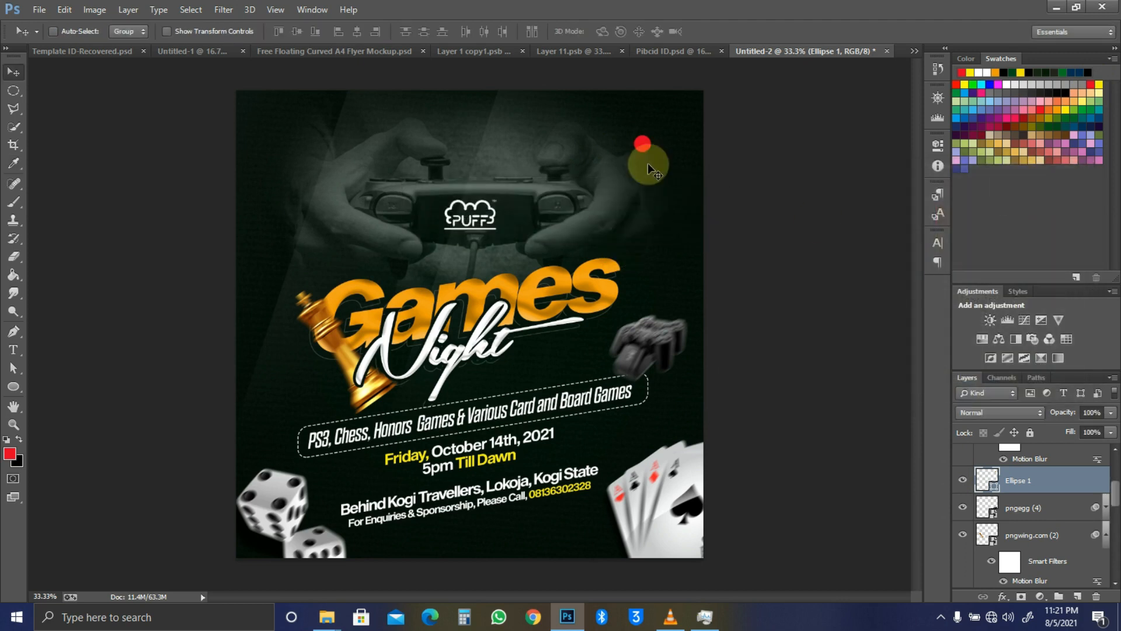
{"action": "key", "text": "ctrl+t"}
{"action": "left_click_drag", "start_coordinate": [628, 159], "coordinate": [626, 160]}
{"action": "key", "text": "Return"}
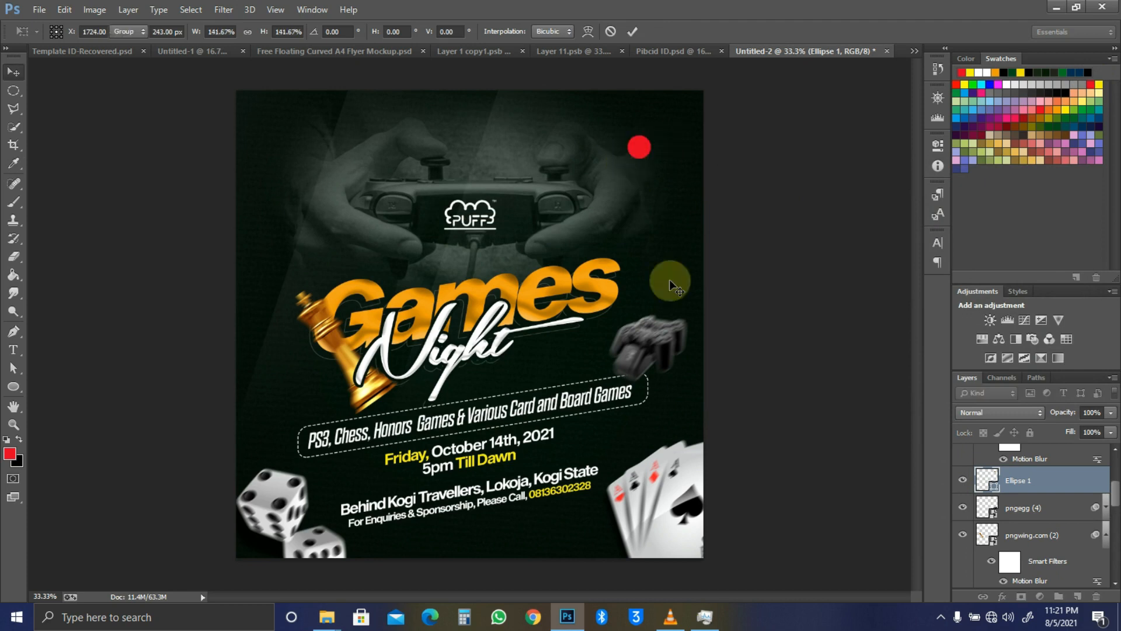
{"action": "left_click", "coordinate": [537, 493], "text": "ctrl"}
{"action": "left_click_drag", "start_coordinate": [537, 493], "coordinate": [602, 201]}
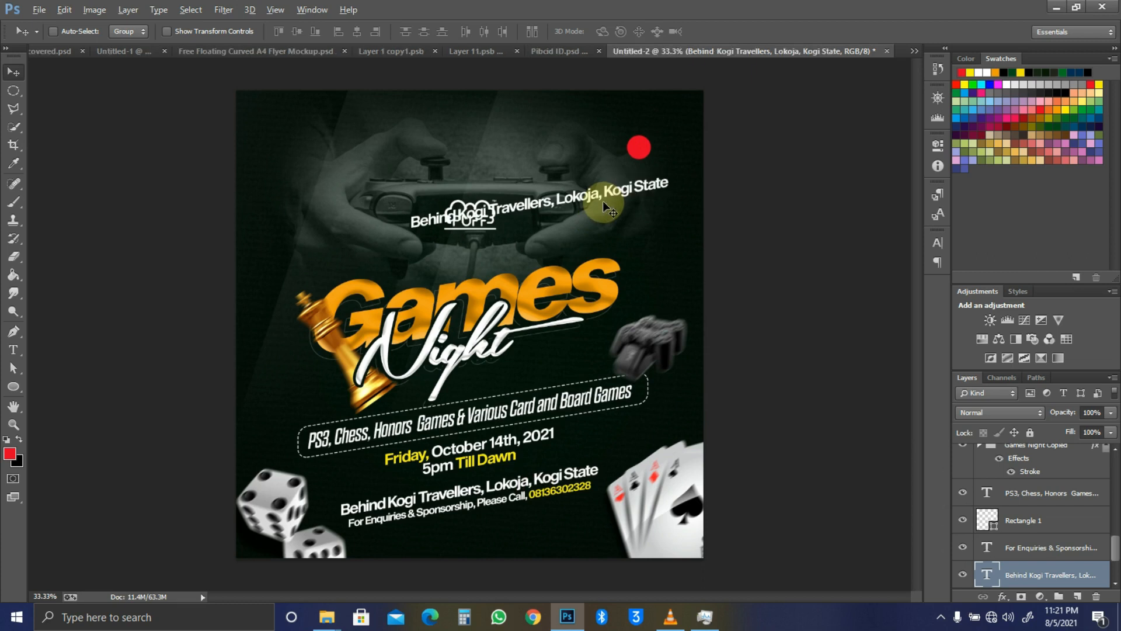
Step: Change the copied venue text to read 18+ and move it beside the red circle
{"action": "key", "text": "t"}
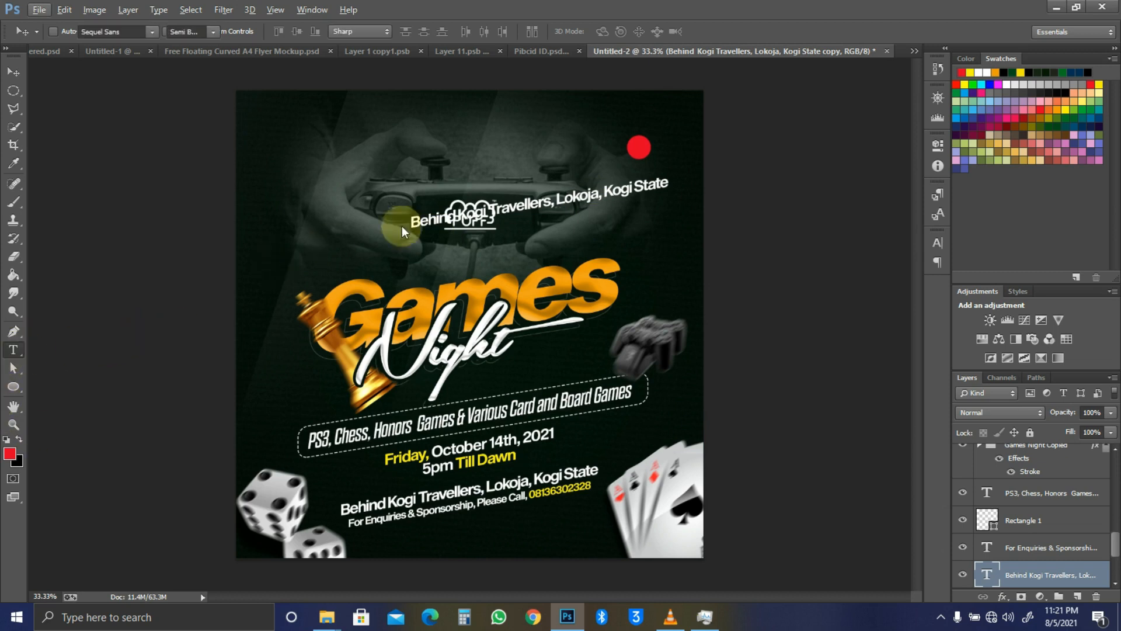
{"action": "triple_click", "coordinate": [560, 204]}
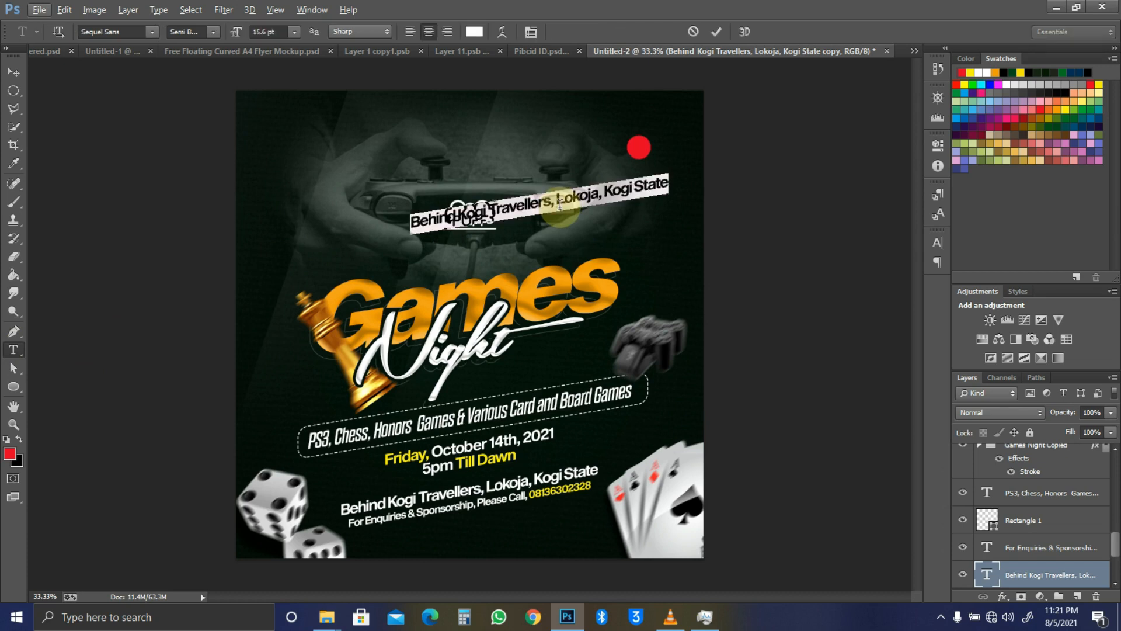
{"action": "left_click_drag", "start_coordinate": [529, 208], "coordinate": [550, 206]}
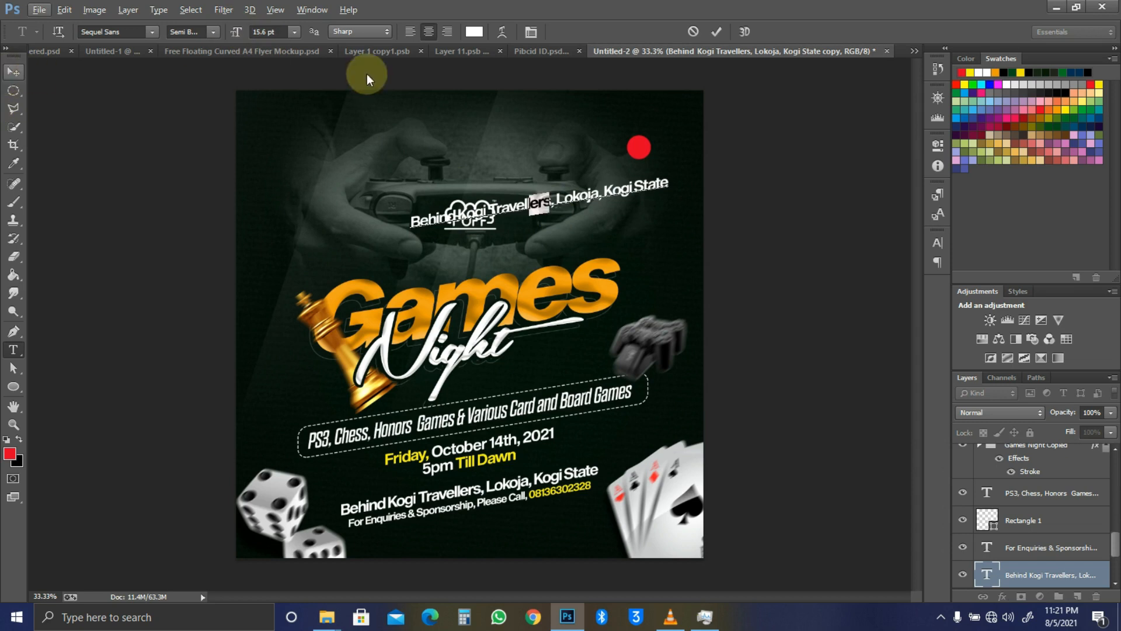
{"action": "left_click", "coordinate": [8, 71]}
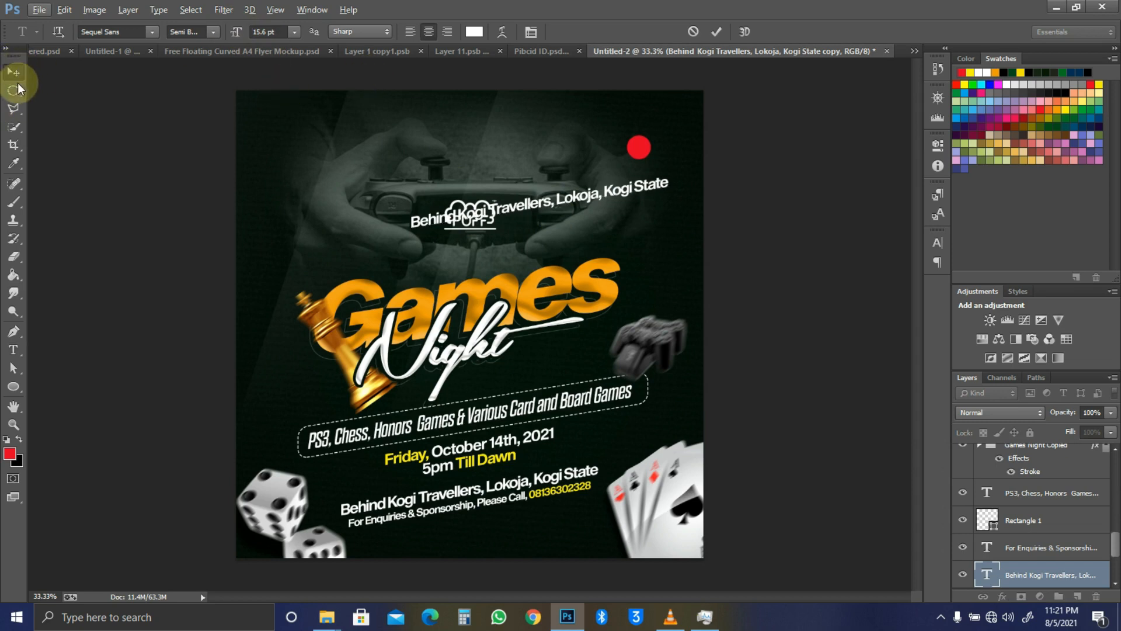
{"action": "left_click", "coordinate": [13, 75]}
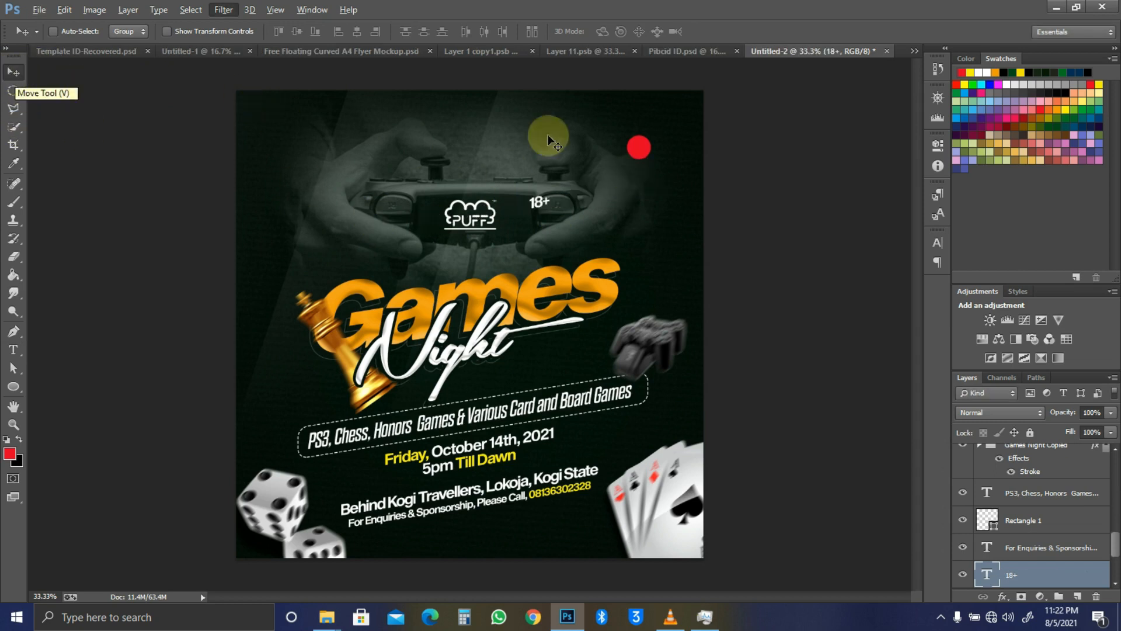
{"action": "left_click_drag", "start_coordinate": [542, 206], "coordinate": [645, 153]}
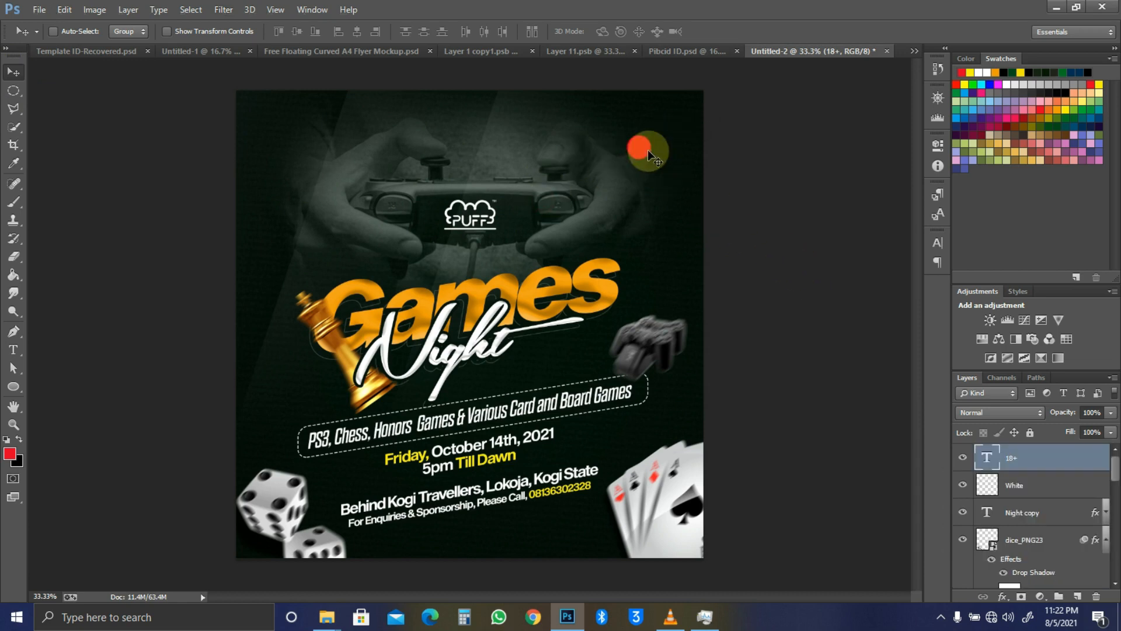
Step: Centre the 18+ text on the red circle and shift the badge slightly right
{"action": "key", "text": "ctrl+space"}
{"action": "left_click_drag", "start_coordinate": [640, 144], "coordinate": [716, 178]}
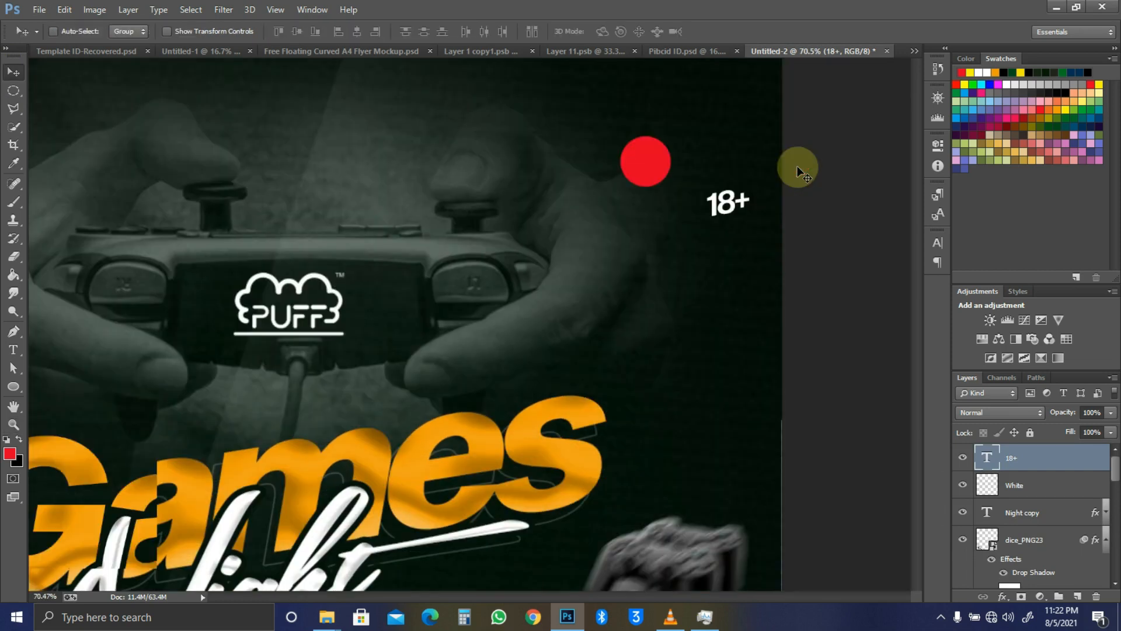
{"action": "left_click", "coordinate": [723, 201]}
{"action": "left_click_drag", "start_coordinate": [690, 192], "coordinate": [647, 149]}
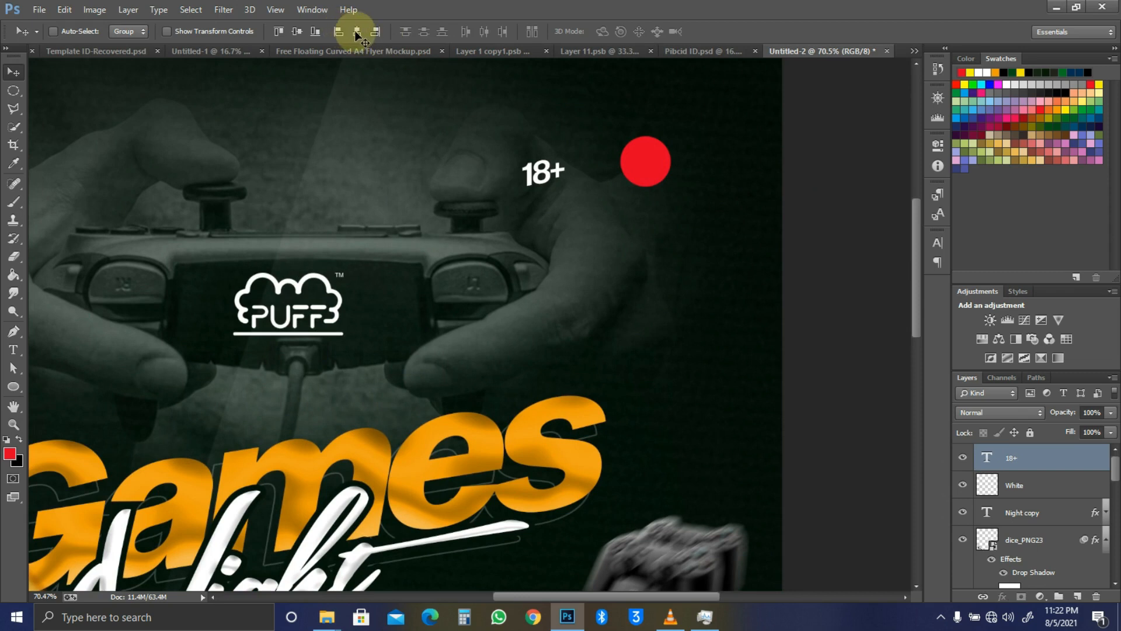
{"action": "left_click", "coordinate": [296, 30]}
{"action": "left_click_drag", "start_coordinate": [649, 146], "coordinate": [659, 148]}
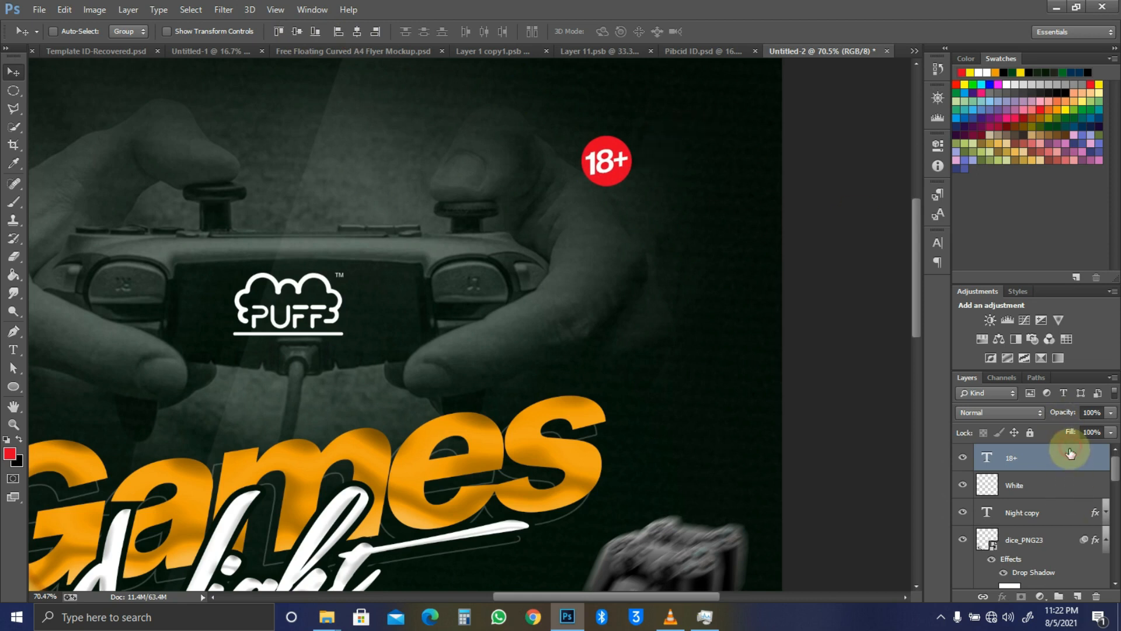
Step: Reselect the 18+ layer, confirm its transform, and fit the whole flyer in the window
{"action": "left_click", "coordinate": [1061, 486]}
{"action": "left_click", "coordinate": [1061, 461]}
{"action": "key", "text": "ctrl+t"}
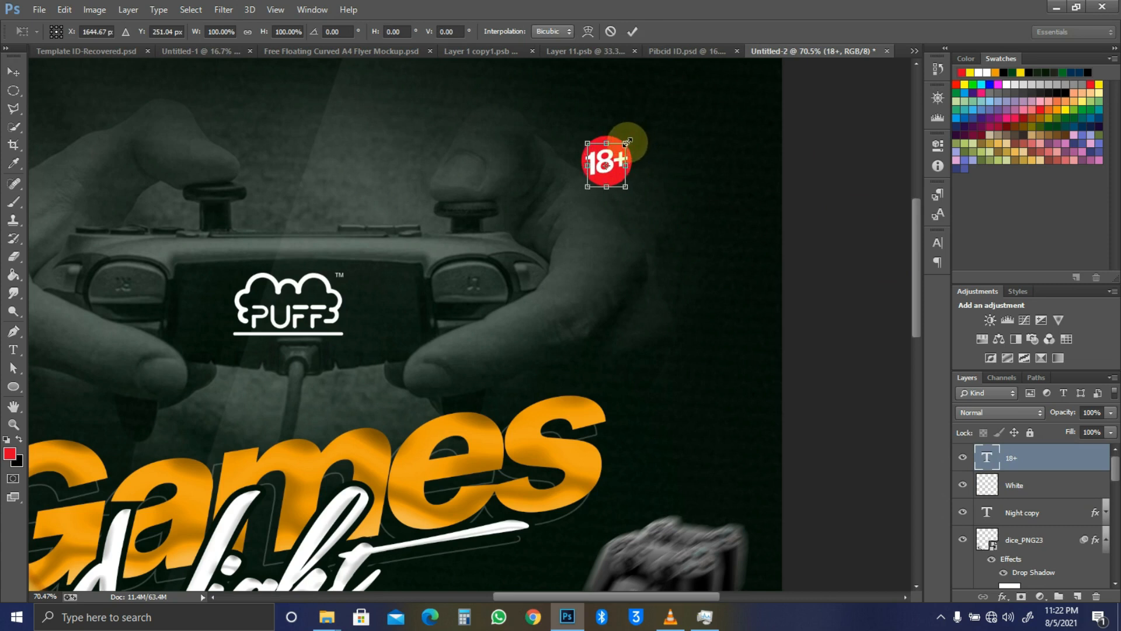
{"action": "key", "text": "Return"}
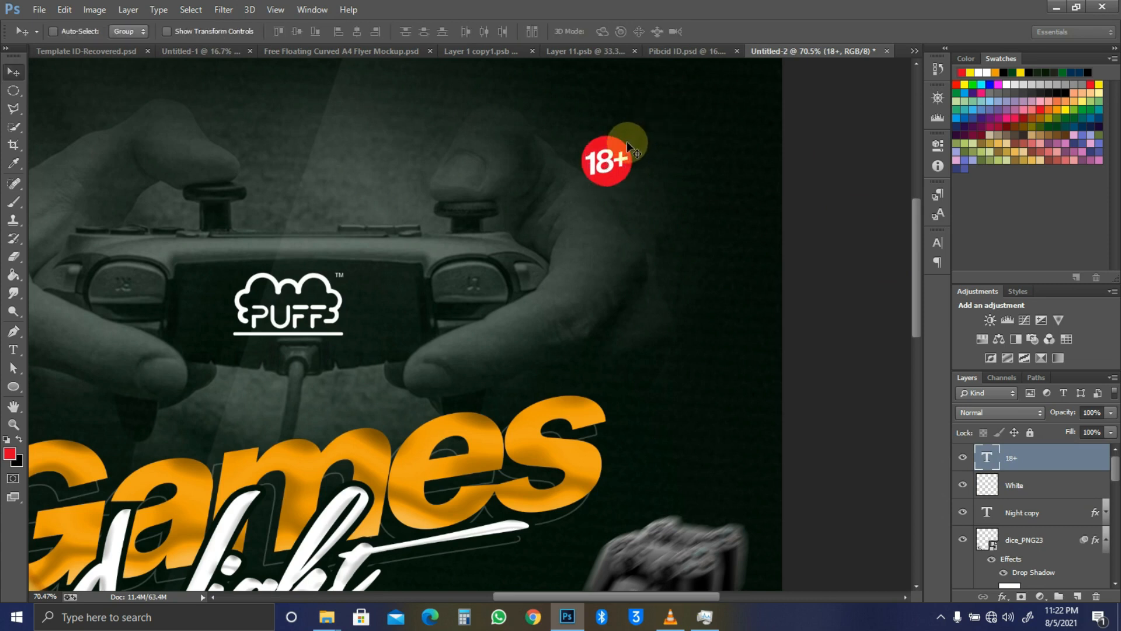
{"action": "scroll", "coordinate": [626, 142], "scroll_direction": "down", "scroll_amount": 1}
{"action": "scroll", "coordinate": [626, 141], "scroll_direction": "down", "scroll_amount": 3}
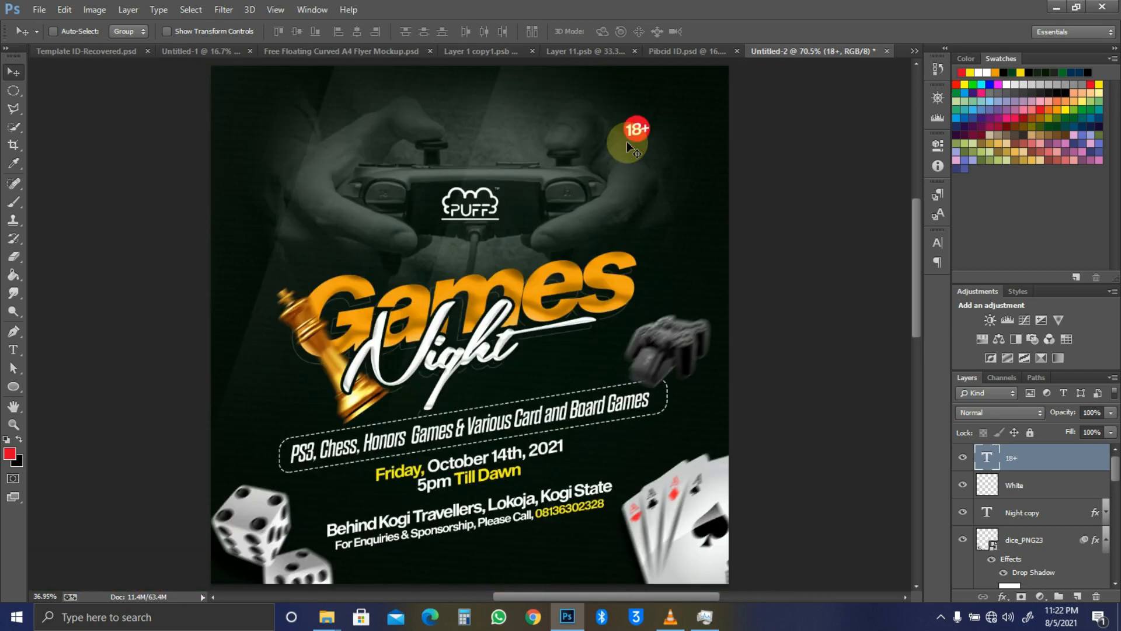
{"action": "scroll", "coordinate": [626, 141], "scroll_direction": "down", "scroll_amount": 1}
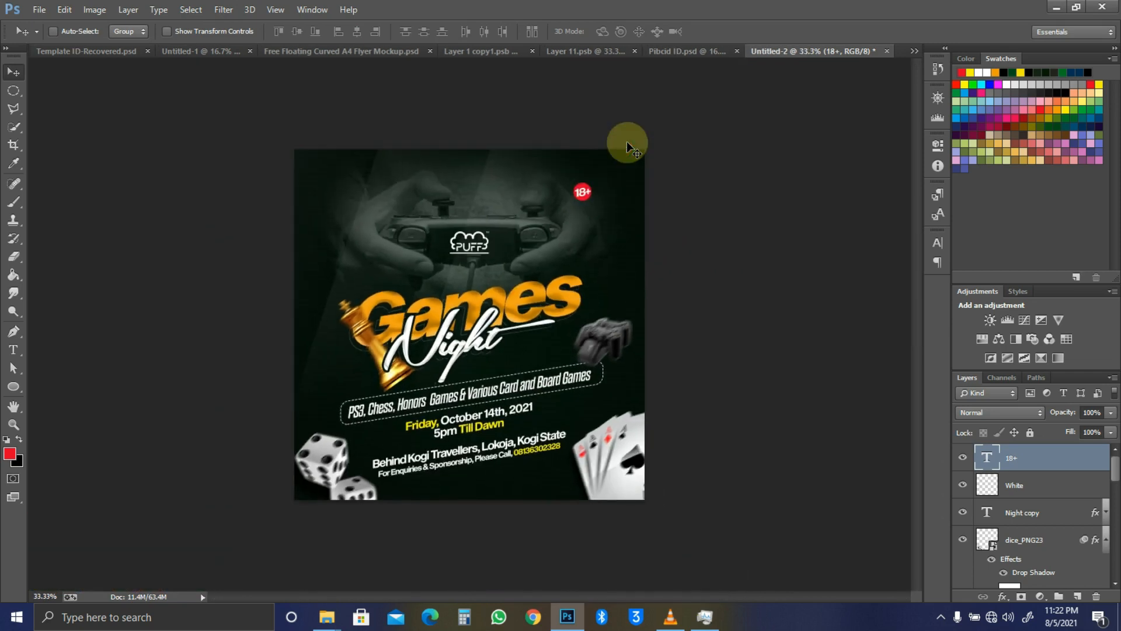
{"action": "key", "text": "ctrl+0"}
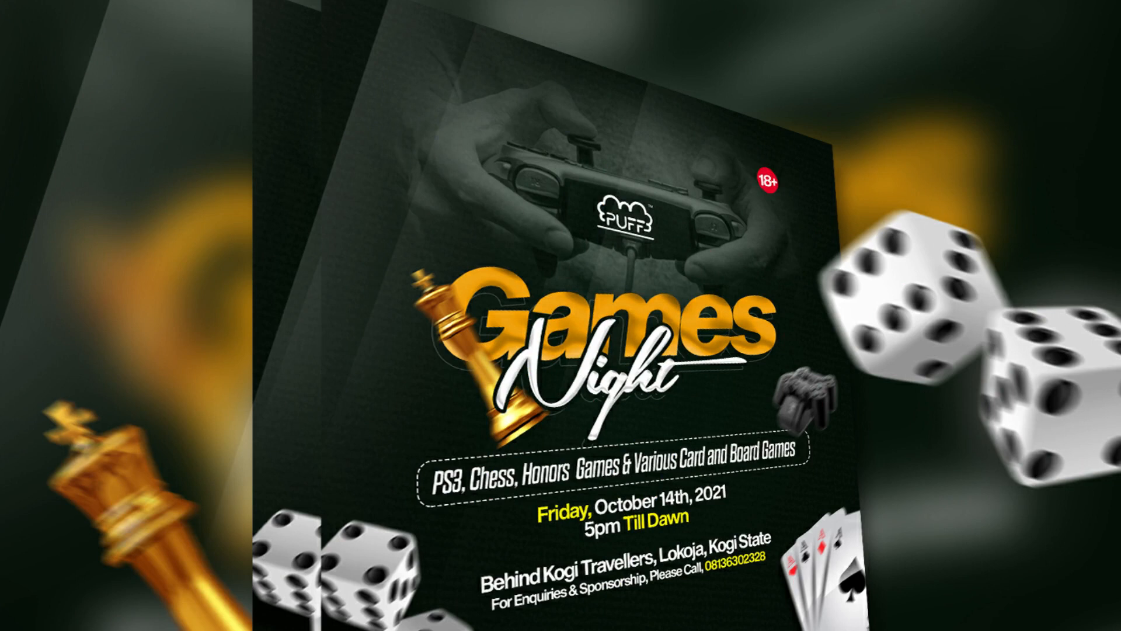